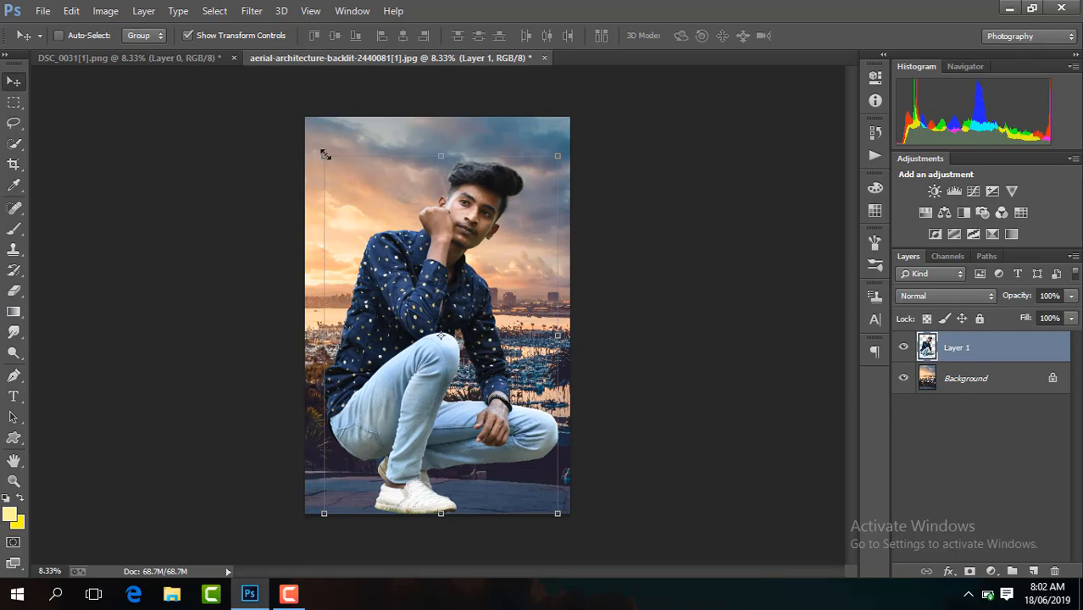
Step: Scale the man's layer down and position him on the paved ground near the image's lower centre
left_click_drag(324, 156, 424, 237)
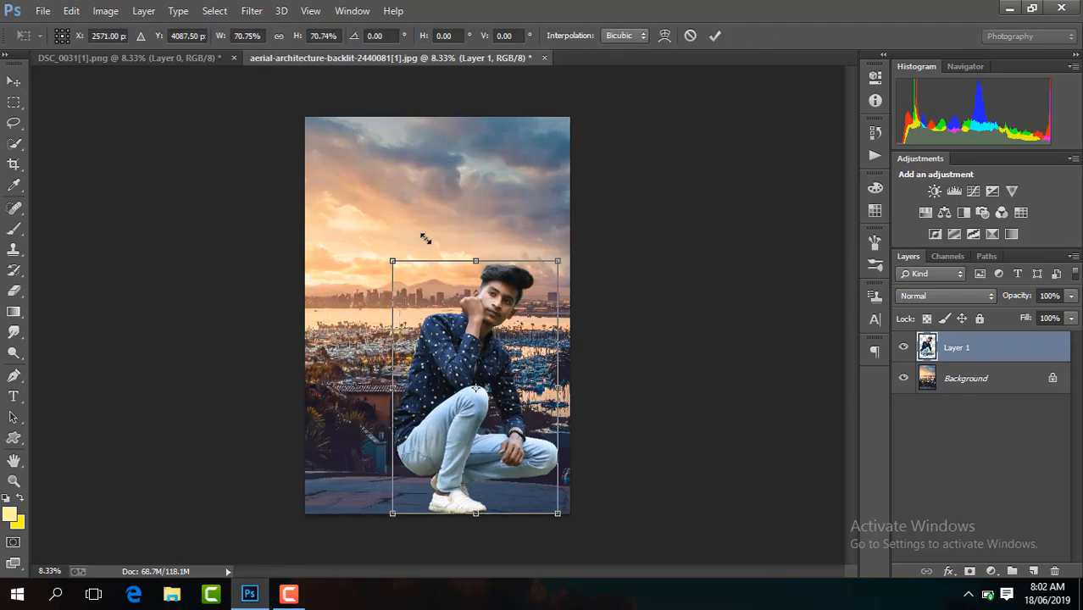
key("Return")
left_click_drag(521, 332, 495, 311)
left_click_drag(366, 240, 410, 274)
key("Return")
left_click_drag(515, 352, 497, 367)
Step: Unlock the Background layer and enlarge it about its centre to about 113.93%
left_click(1018, 376)
left_click(1052, 378)
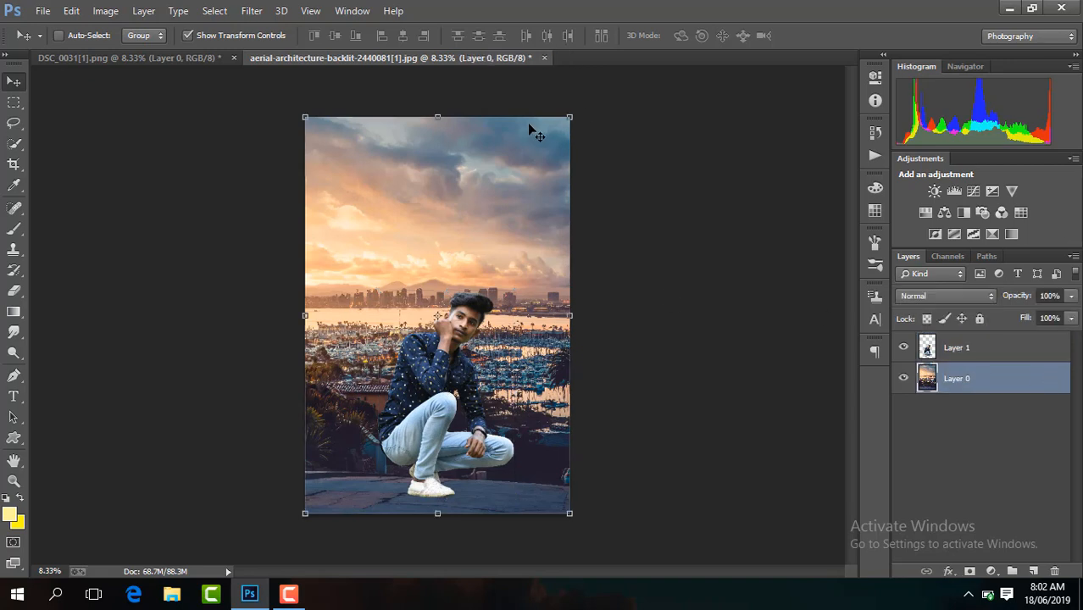
left_click(571, 113)
left_click_drag(573, 111, 598, 90)
key("Return")
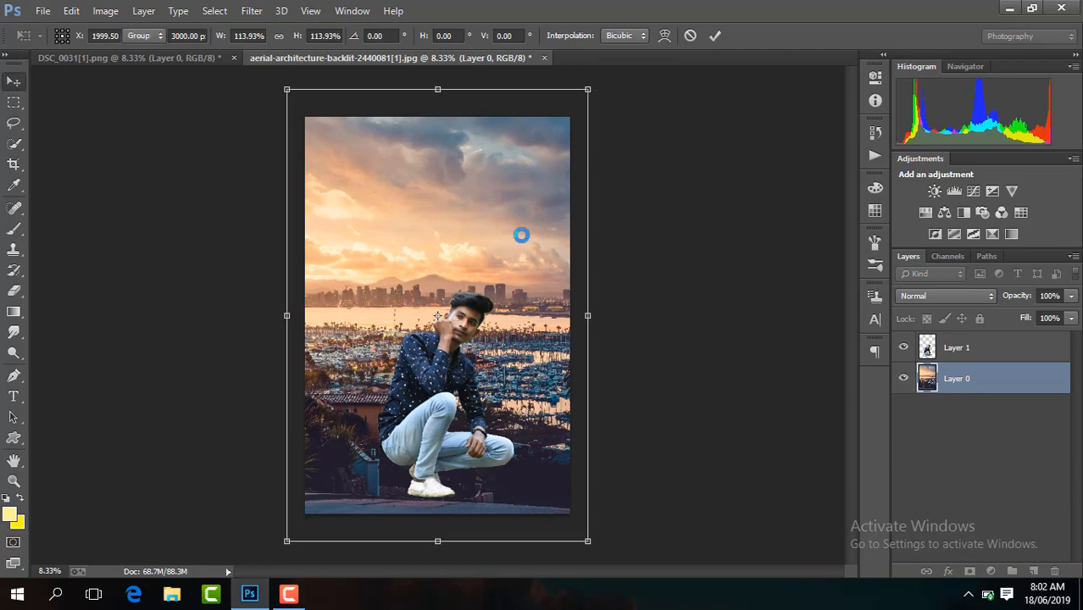
Step: Move the city background up until its lower edge meets the canvas edge, and scale it to about 96.71%
left_click_drag(513, 355, 520, 332)
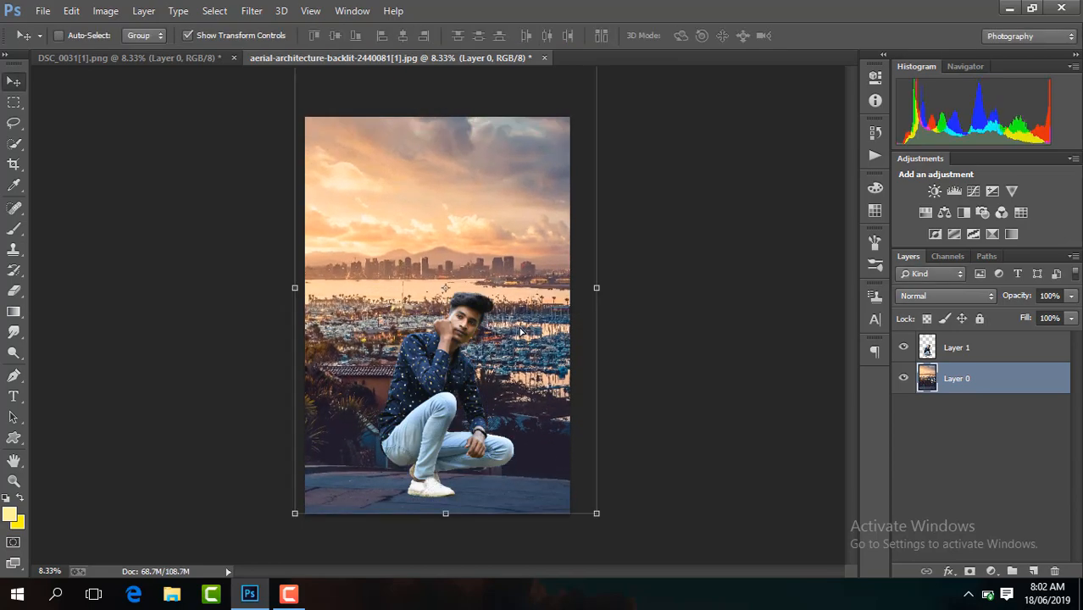
key("ctrl+minus")
key("ctrl+t")
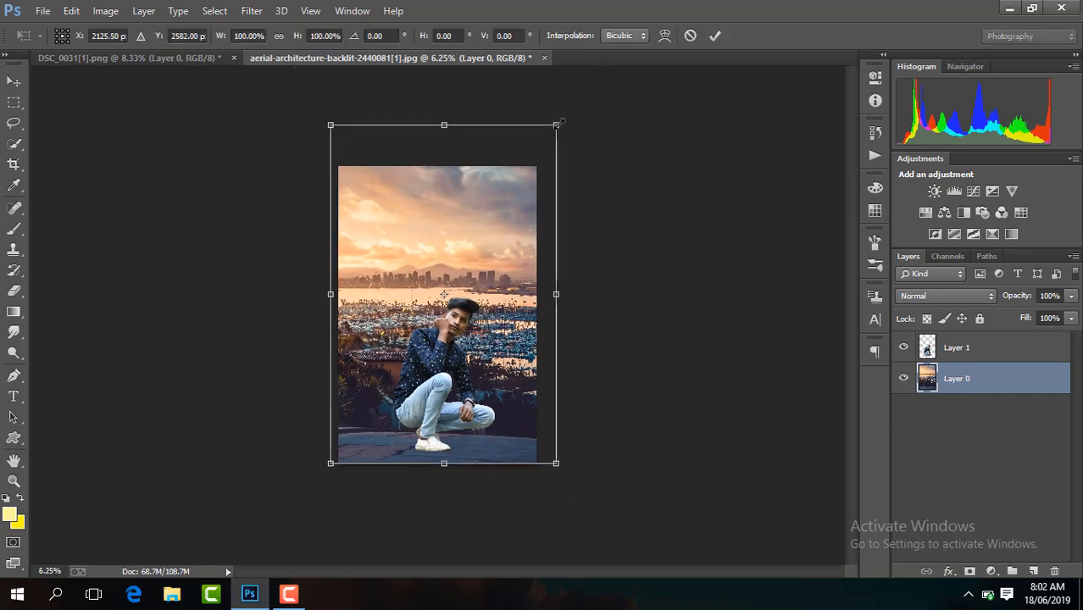
left_click_drag(553, 129, 549, 135)
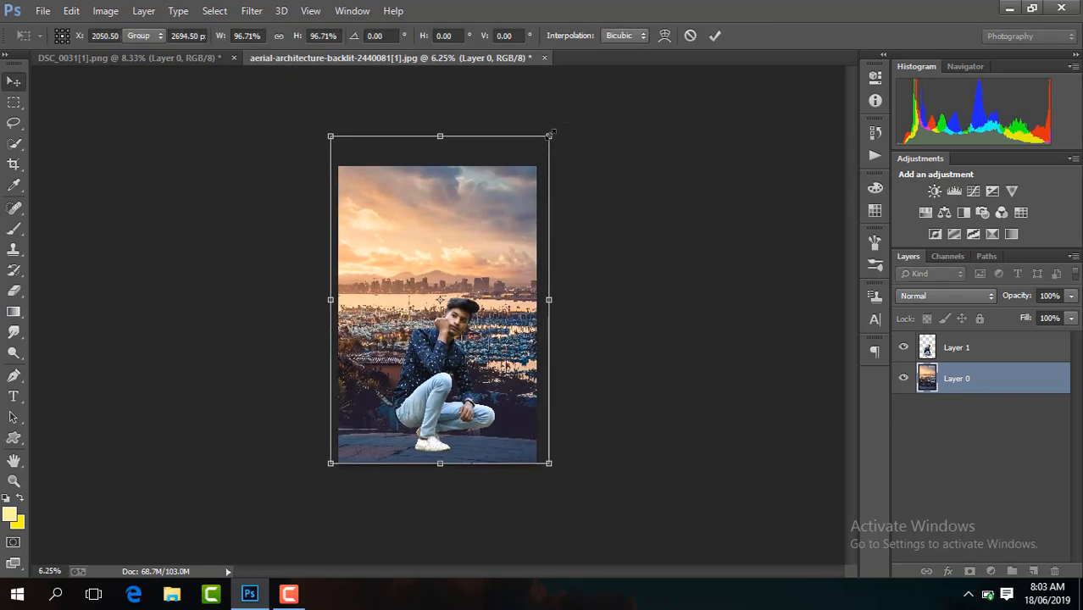
key("Return")
key("ctrl+plus")
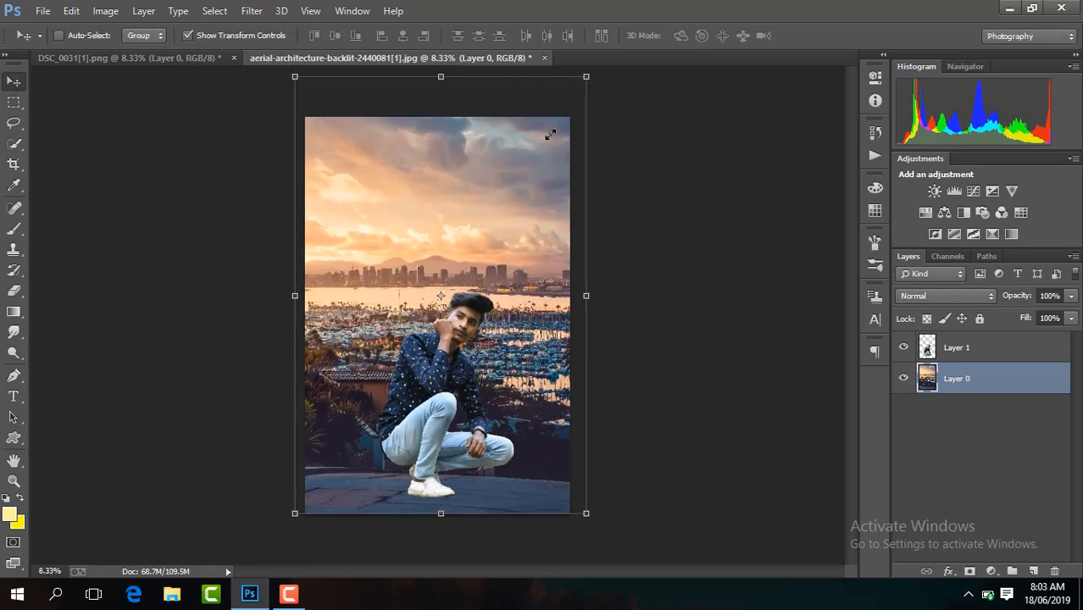
Step: Reposition and slightly enlarge the man on Layer 1, and add a new empty layer above him
left_click(1005, 352)
mouse_move(481, 343)
left_mouse_down()
mouse_move(449, 360)
mouse_move(484, 352)
left_mouse_up()
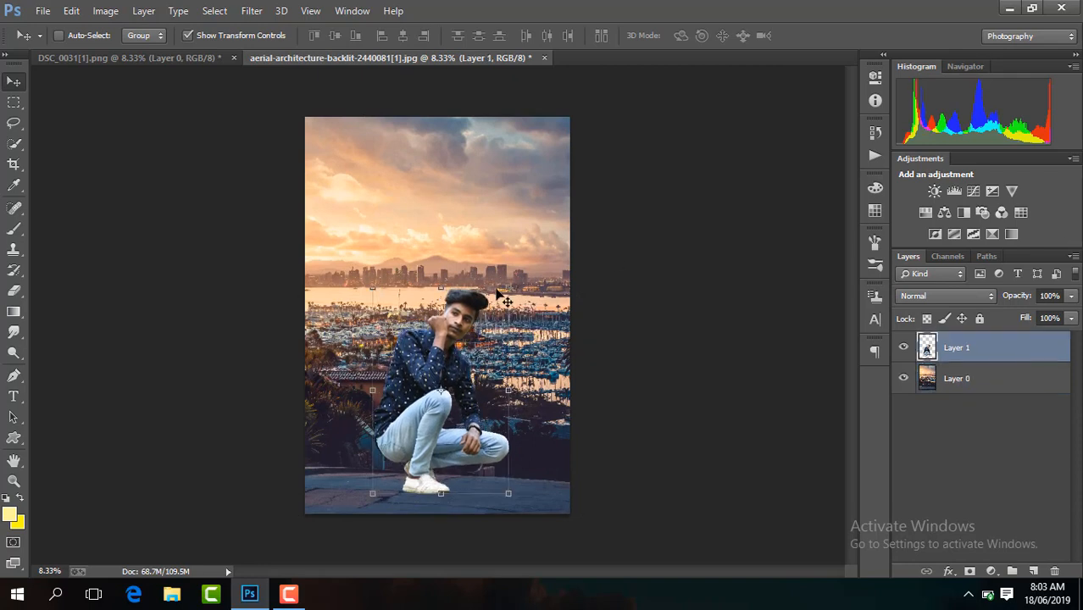
left_click_drag(502, 297, 512, 284)
key("Return")
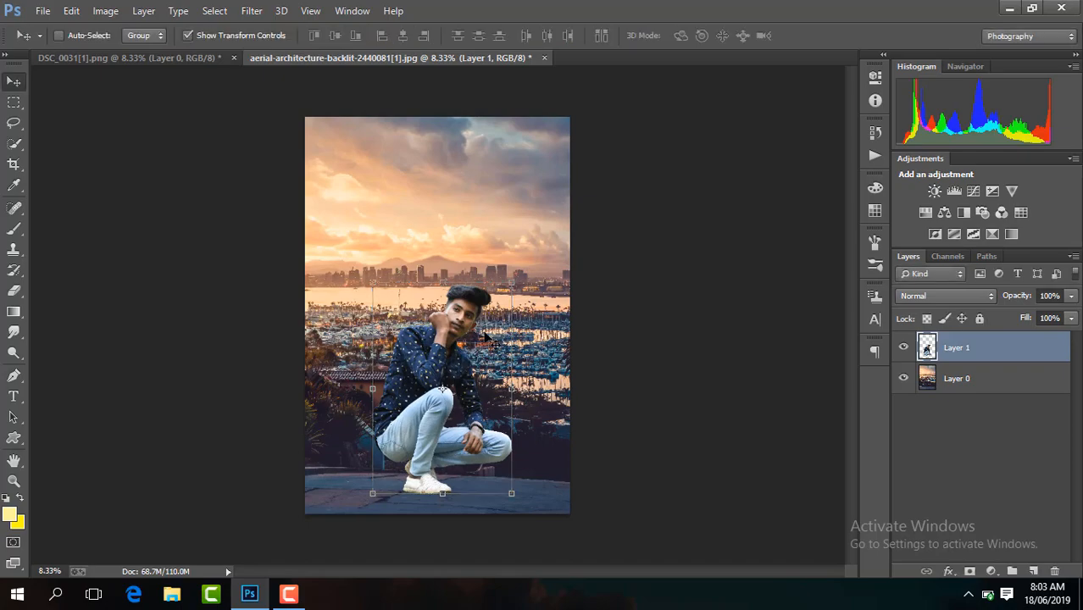
left_click_drag(486, 338, 485, 338)
left_click(1033, 571)
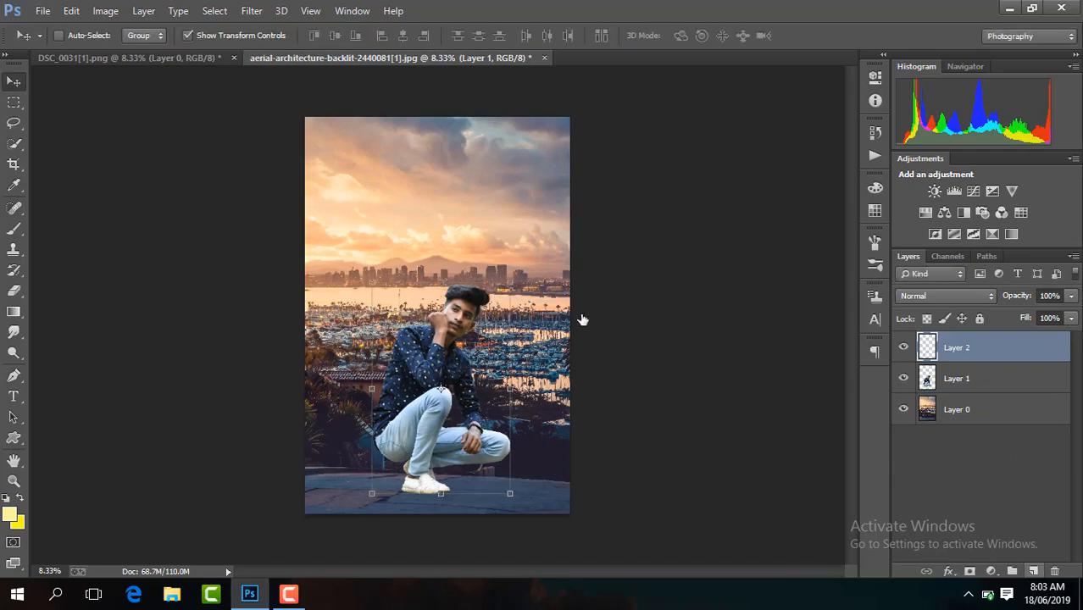
Step: On Layer 1, paint over the grass along the heel half of the front shoe's sole with a 28 px content-aware Spot Healing Brush
key("ctrl+plus")
key("ctrl+plus")
key("ctrl+plus")
key("ctrl+plus")
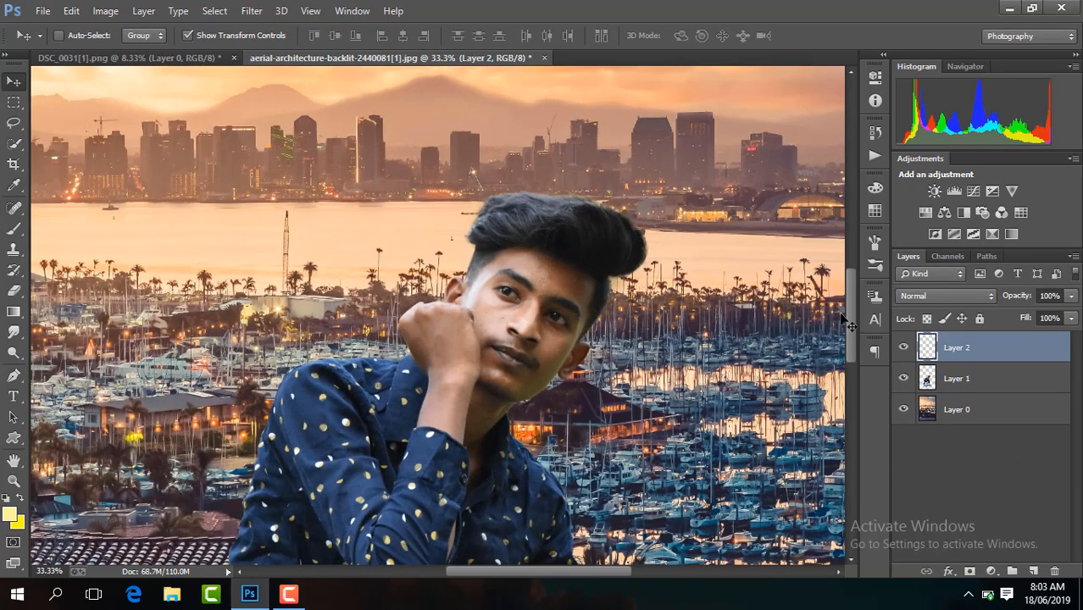
left_click_drag(845, 321, 852, 469)
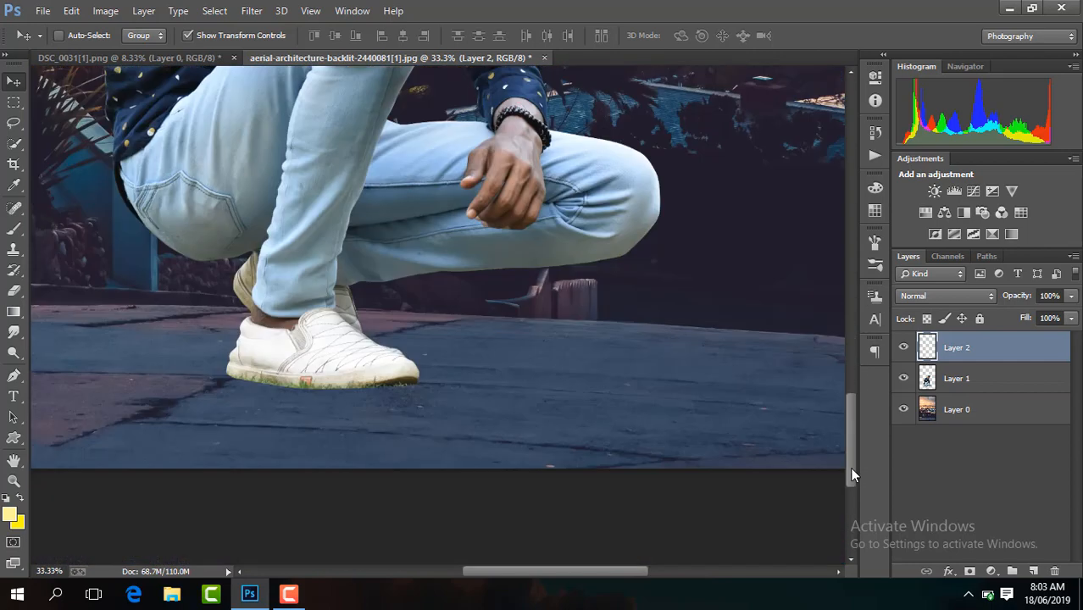
left_click_drag(586, 571, 568, 571)
key("ctrl+plus")
key("ctrl+plus")
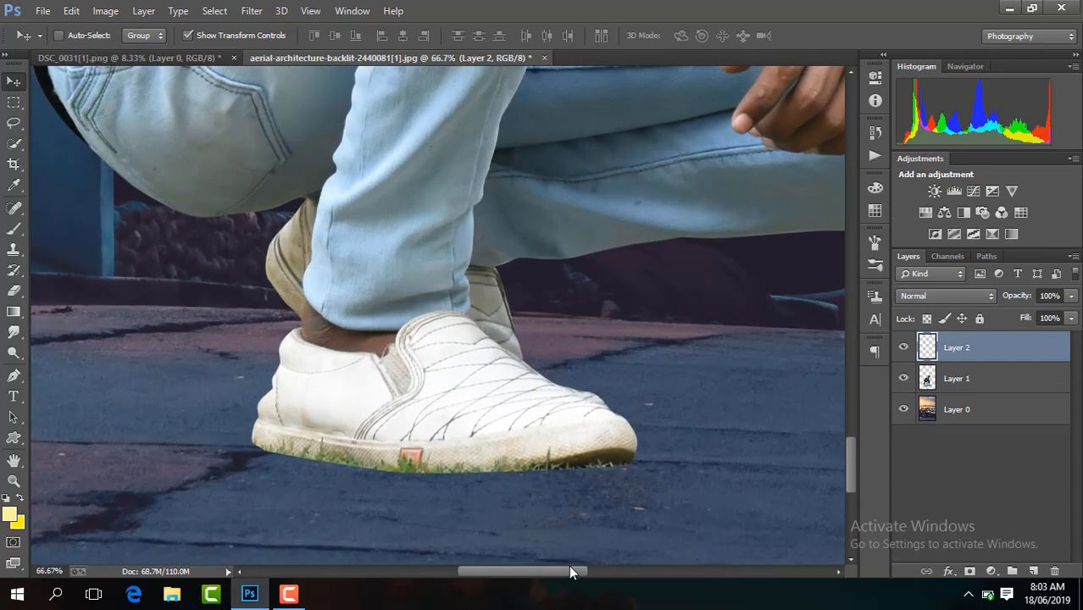
key("ctrl+plus")
left_click_drag(846, 480, 849, 498)
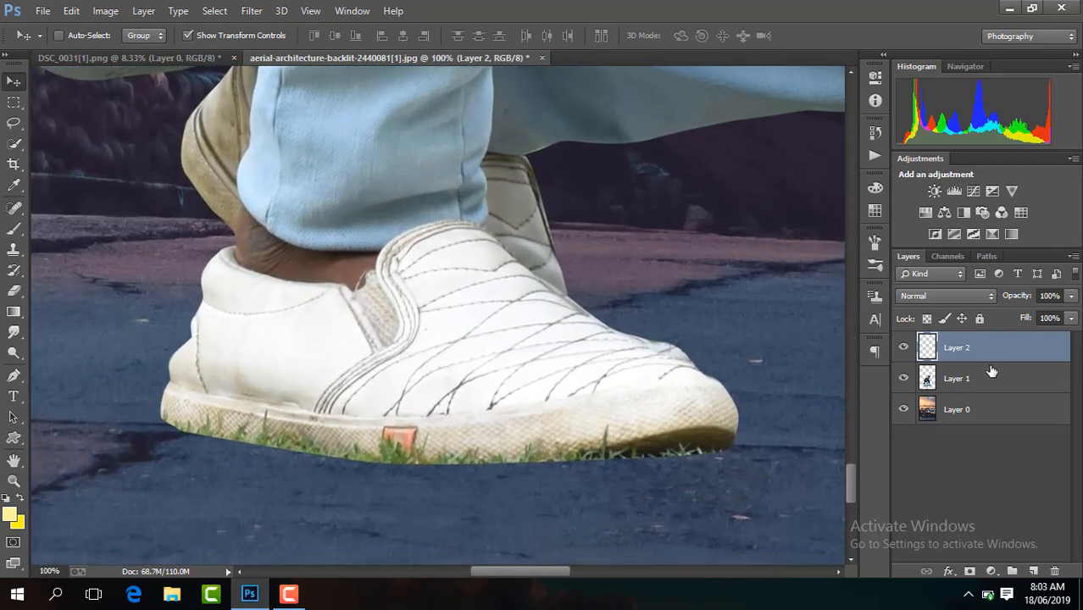
key("alt+bracketleft")
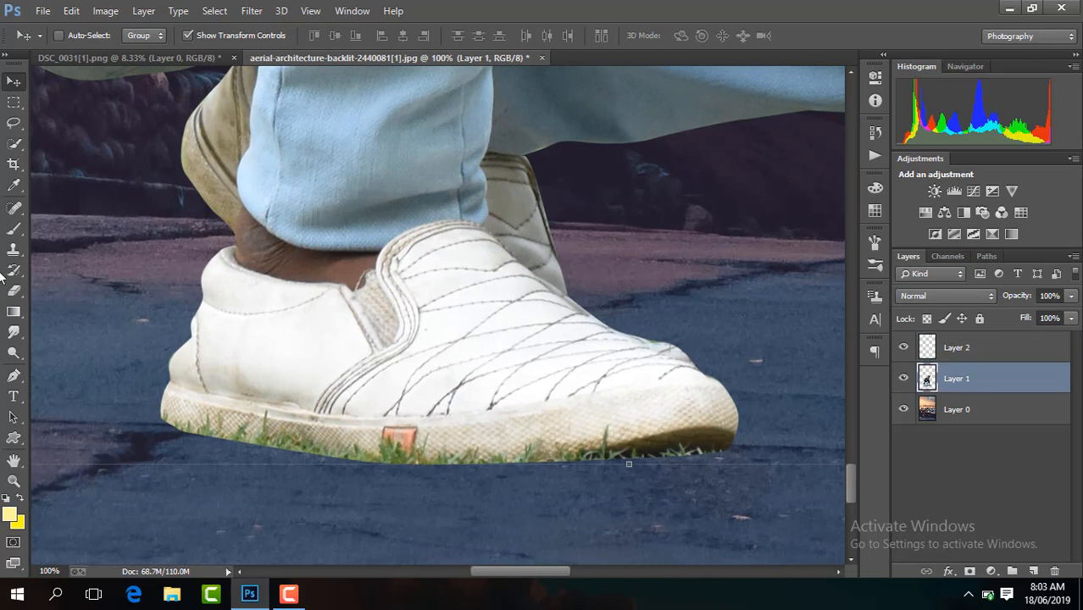
left_click(14, 208)
left_click(79, 36)
left_click(45, 82)
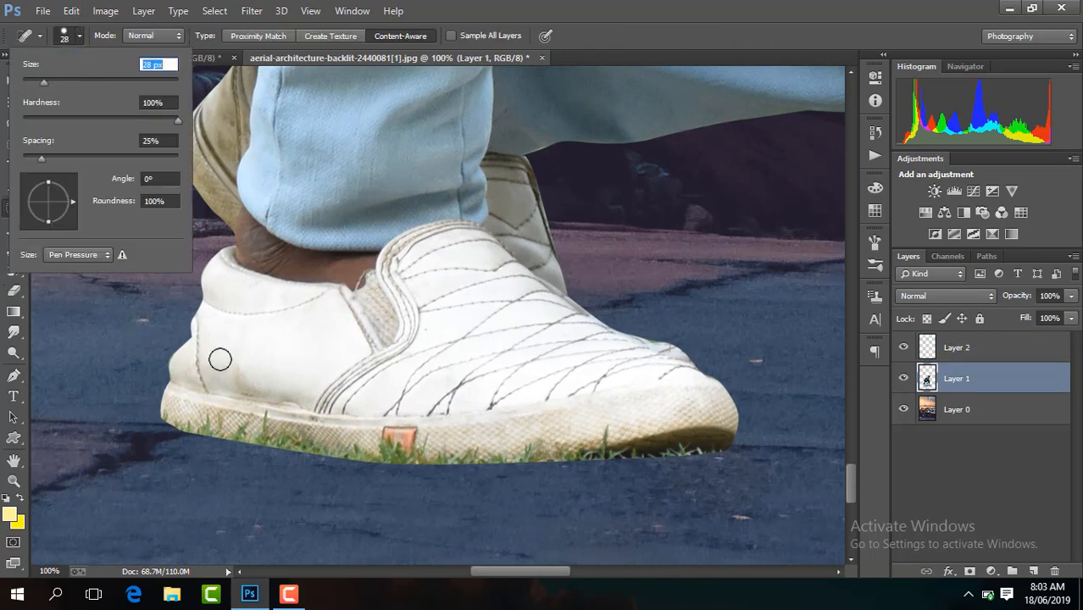
left_click(263, 419)
left_click_drag(236, 418, 205, 418)
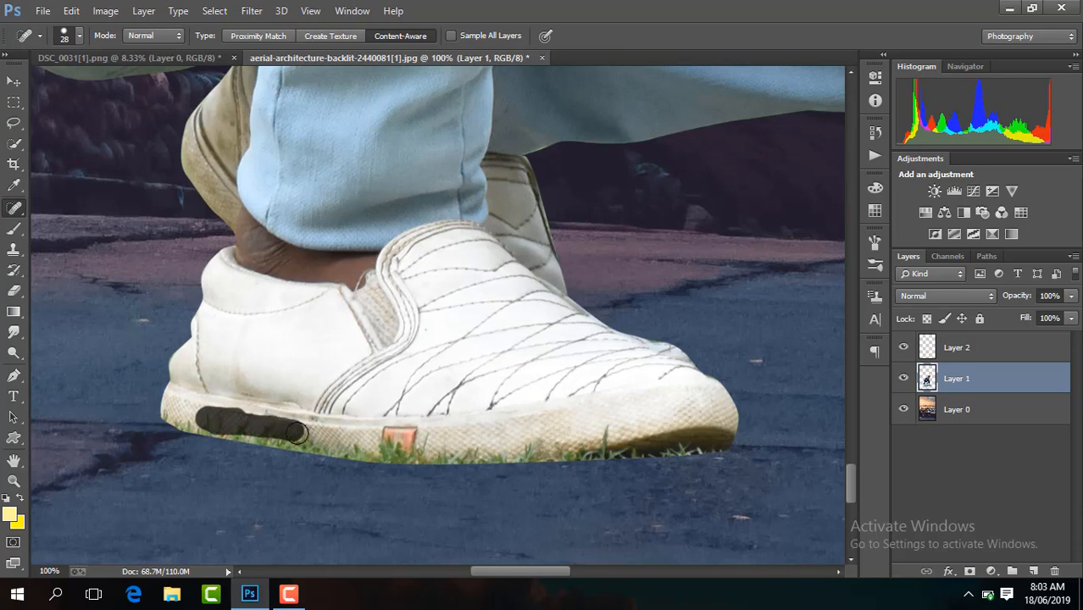
left_click_drag(295, 432, 259, 432)
left_click_drag(356, 443, 319, 443)
Step: Heal the grass blades beside the orange tag and along the toe half of the shoe's sole
left_click(423, 448)
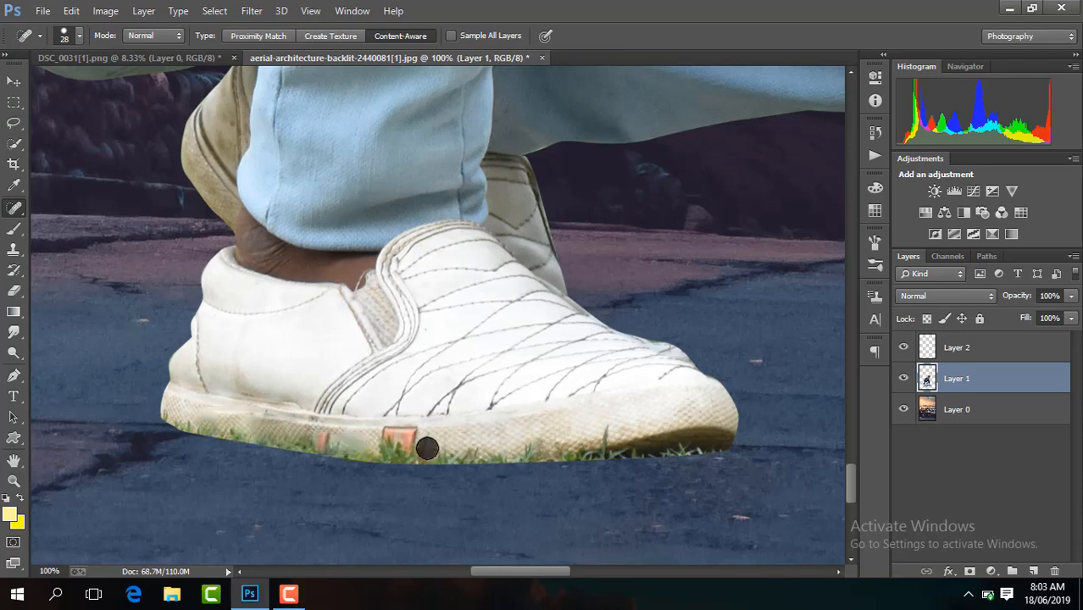
left_click(329, 441)
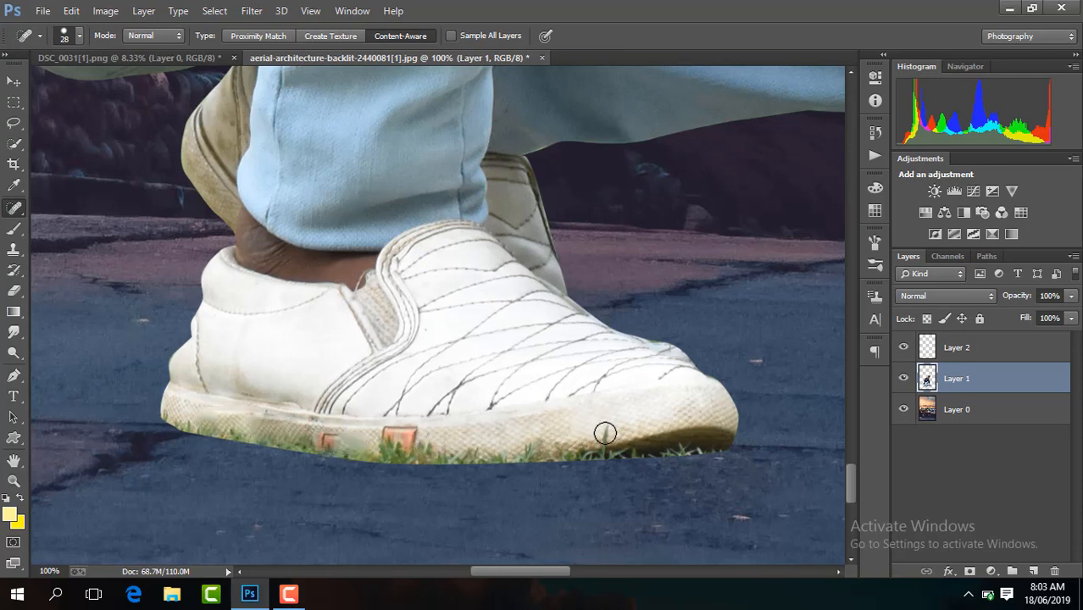
left_click(524, 447)
left_click(426, 445)
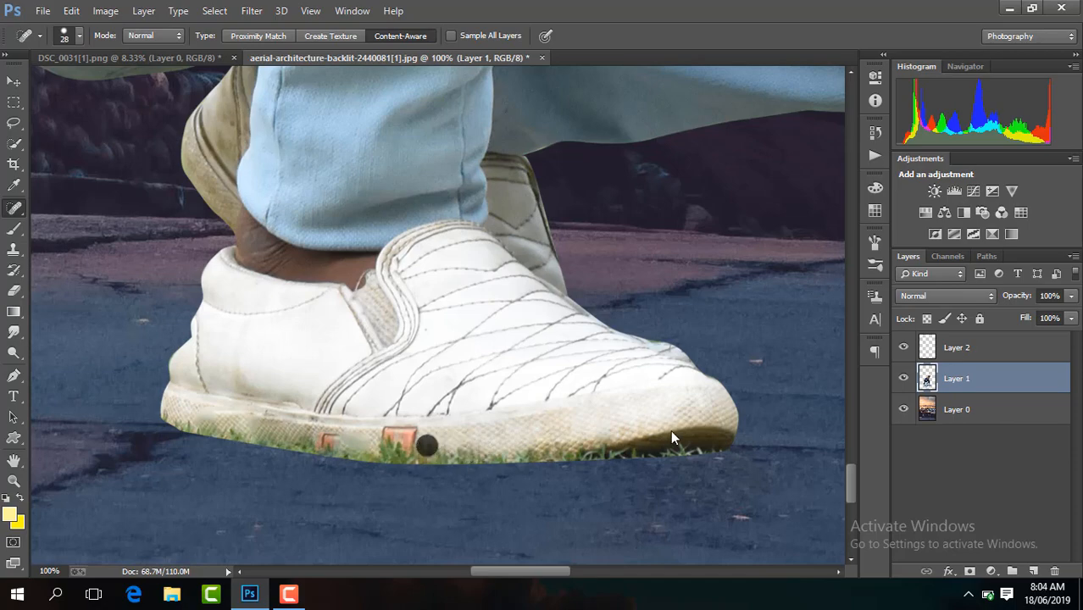
Step: Warp Layer 1 slightly downward at the shoe so its sole sits on the pavement, and apply the transform
scroll(404, 419, "down", 3)
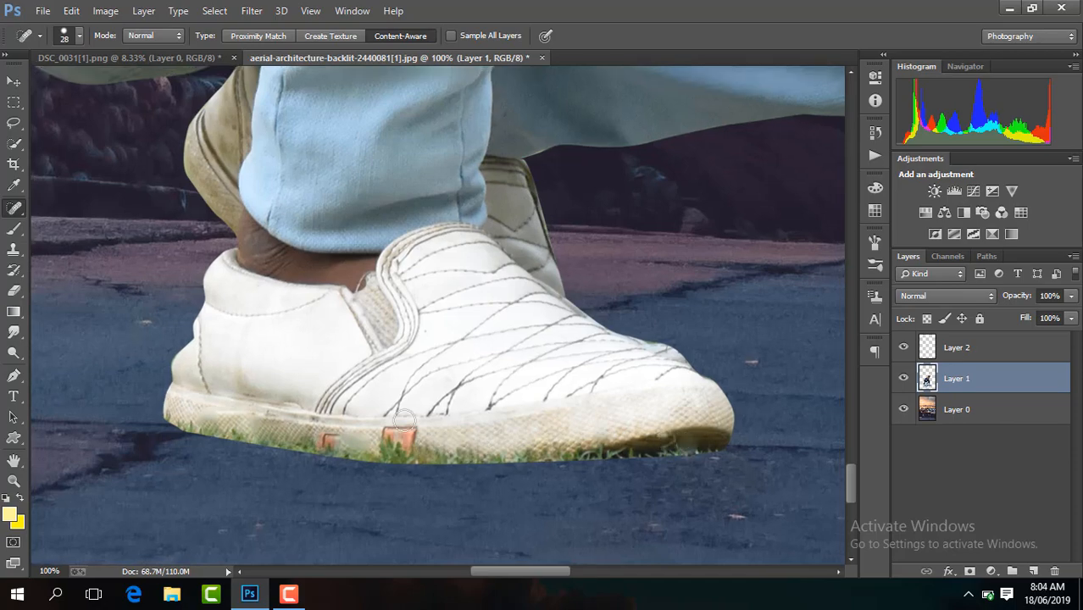
scroll(403, 419, "up", 2)
scroll(403, 419, "up", 1)
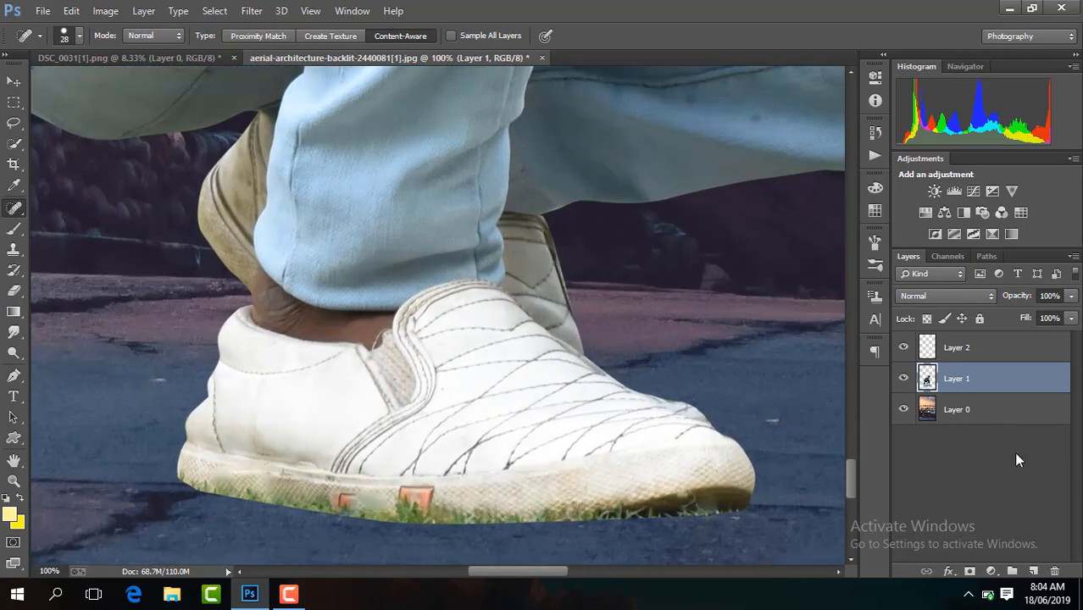
left_click_drag(847, 467, 852, 481)
key("v")
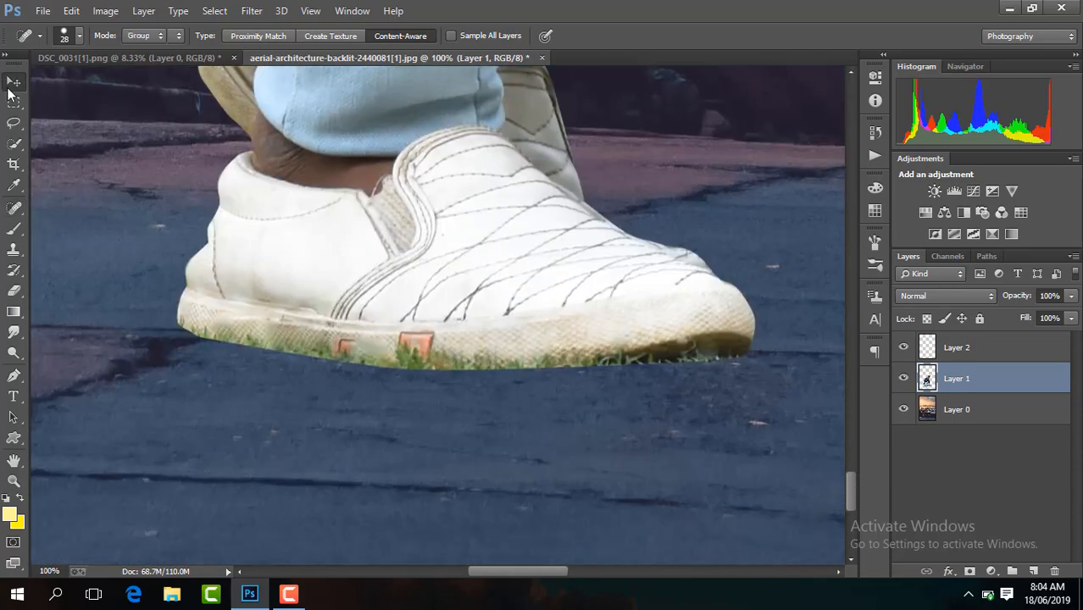
key("ctrl+t")
right_click(356, 381)
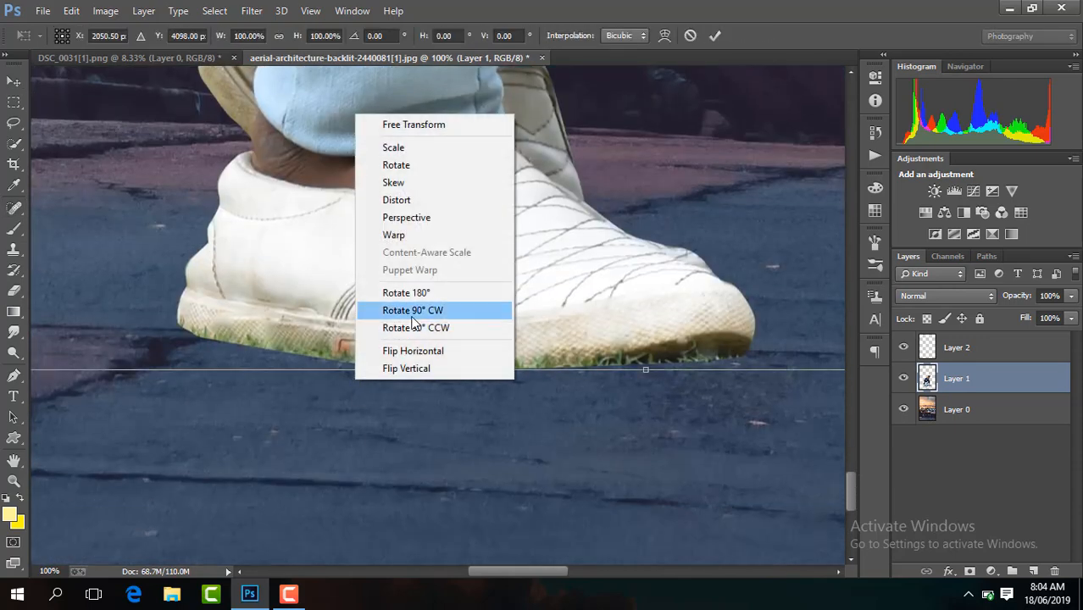
left_click(436, 236)
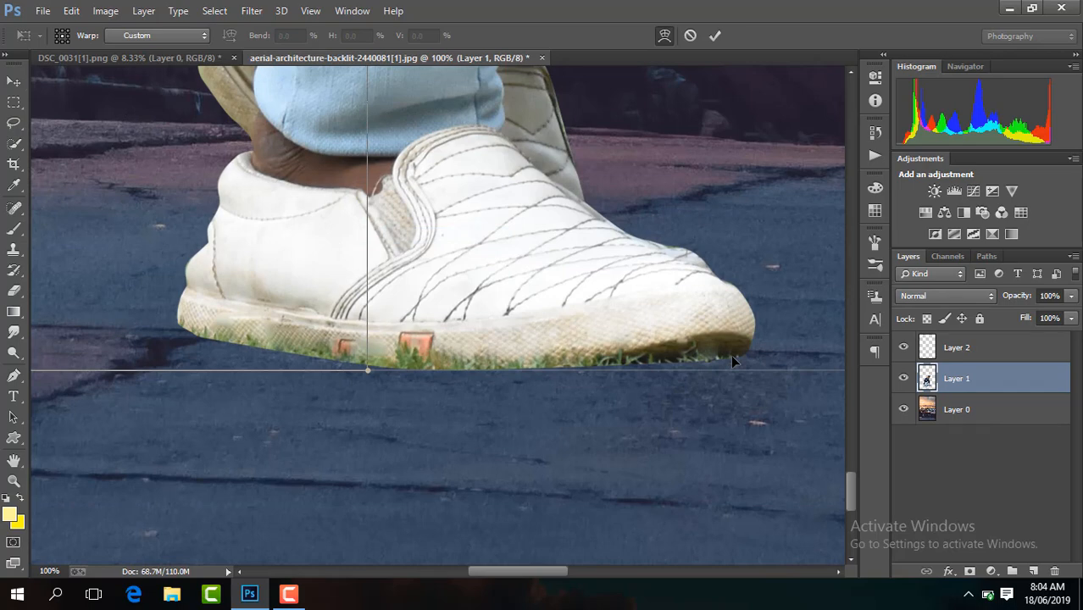
left_click_drag(725, 355, 725, 358)
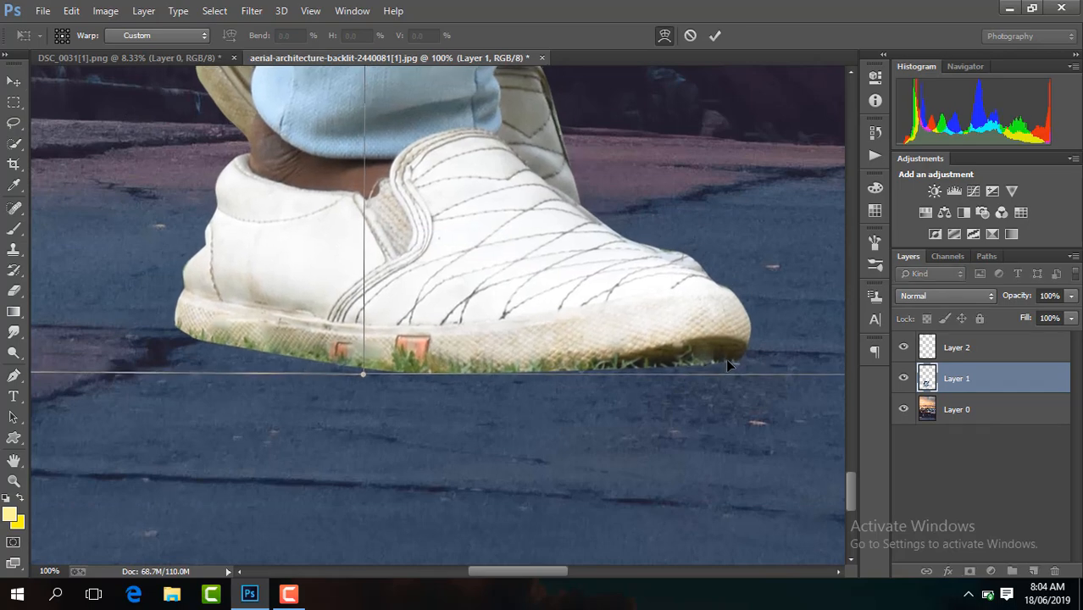
left_click_drag(362, 374, 371, 374)
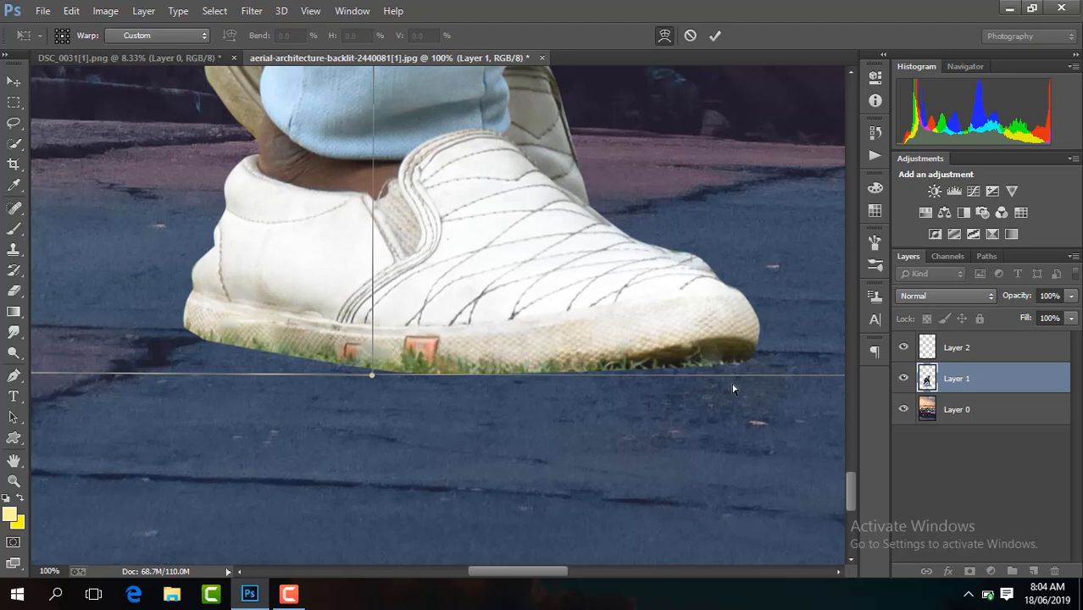
left_click_drag(733, 371, 724, 374)
left_click(662, 35)
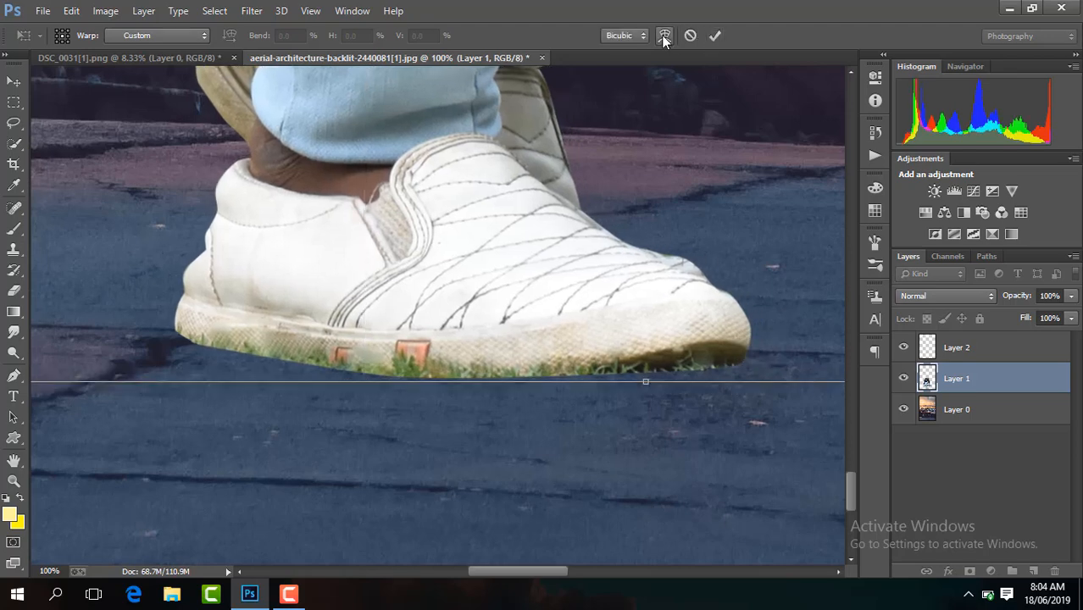
left_click(713, 35)
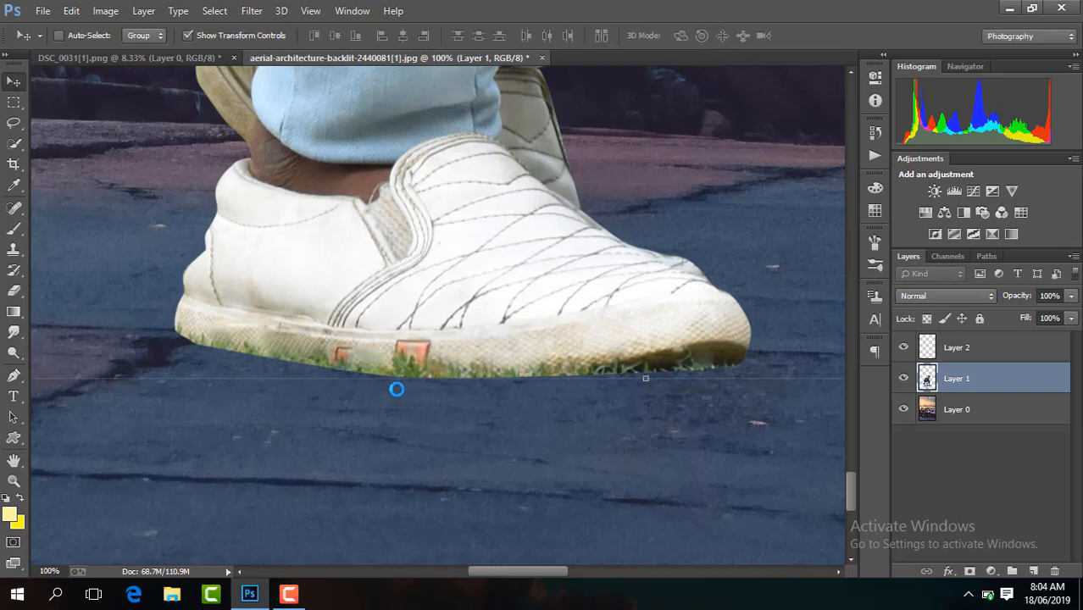
right_click(393, 386)
right_click(443, 281)
left_click(447, 222)
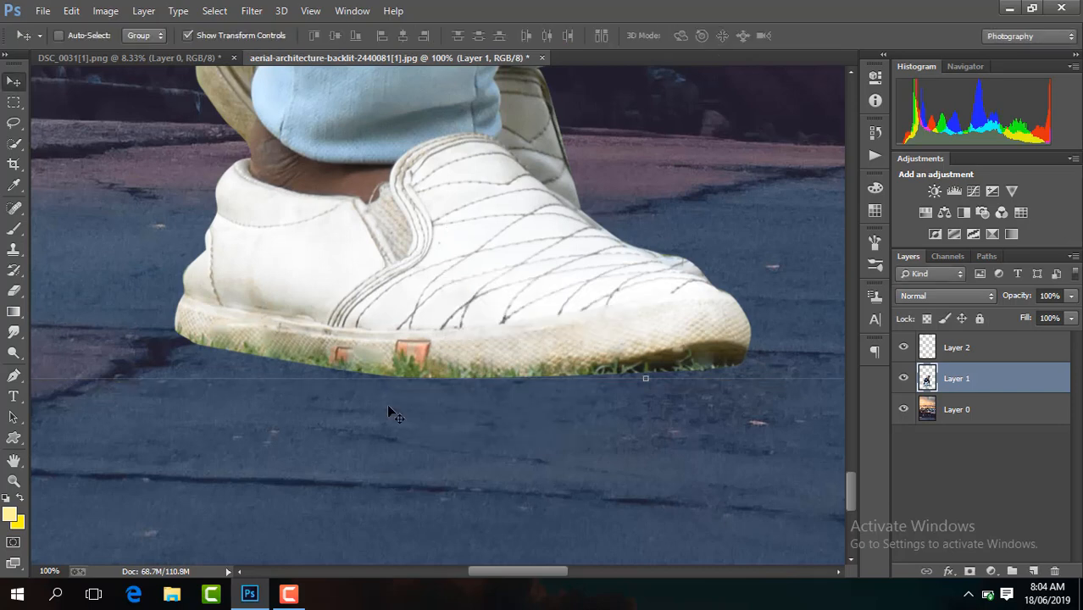
key("ctrl+t")
right_click(458, 225)
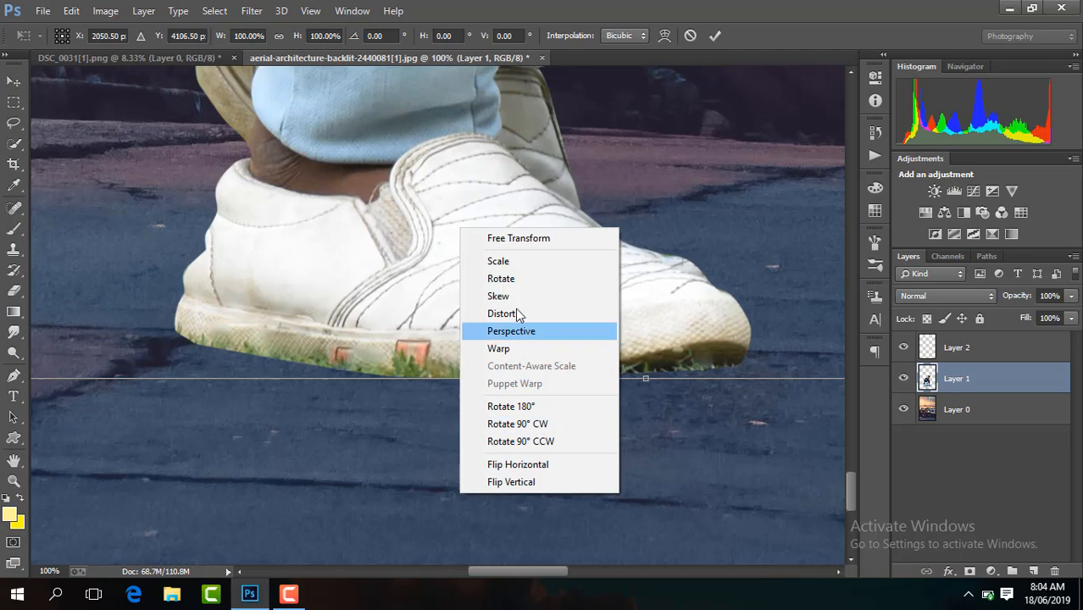
left_click(511, 358)
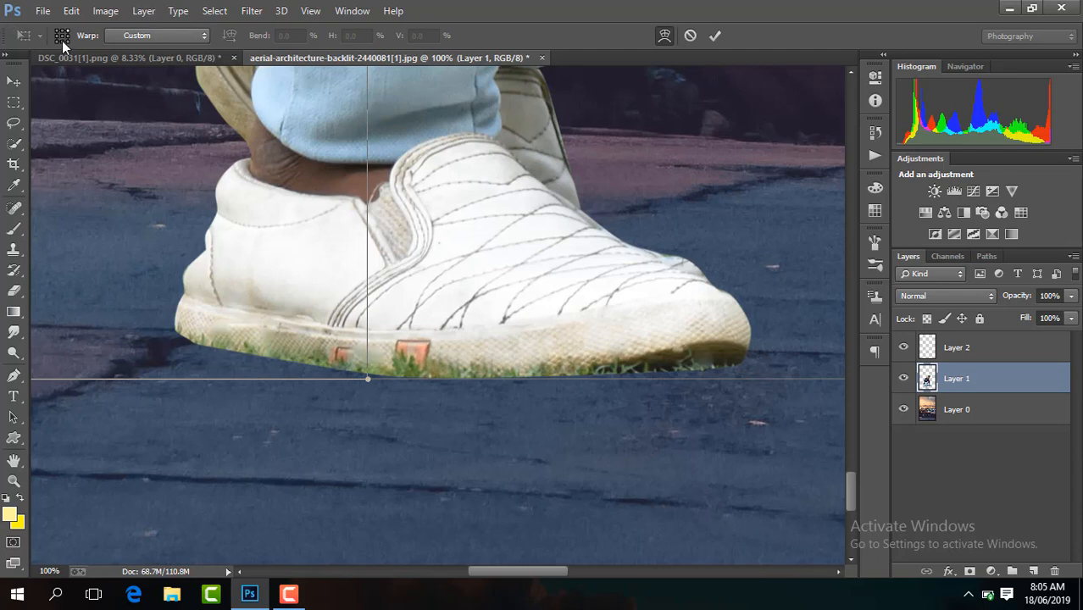
left_click_drag(367, 382, 393, 358)
key("ctrl+minus")
key("ctrl+minus")
key("ctrl+minus")
key("ctrl+minus")
key("ctrl+minus")
key("ctrl+minus")
key("ctrl+minus")
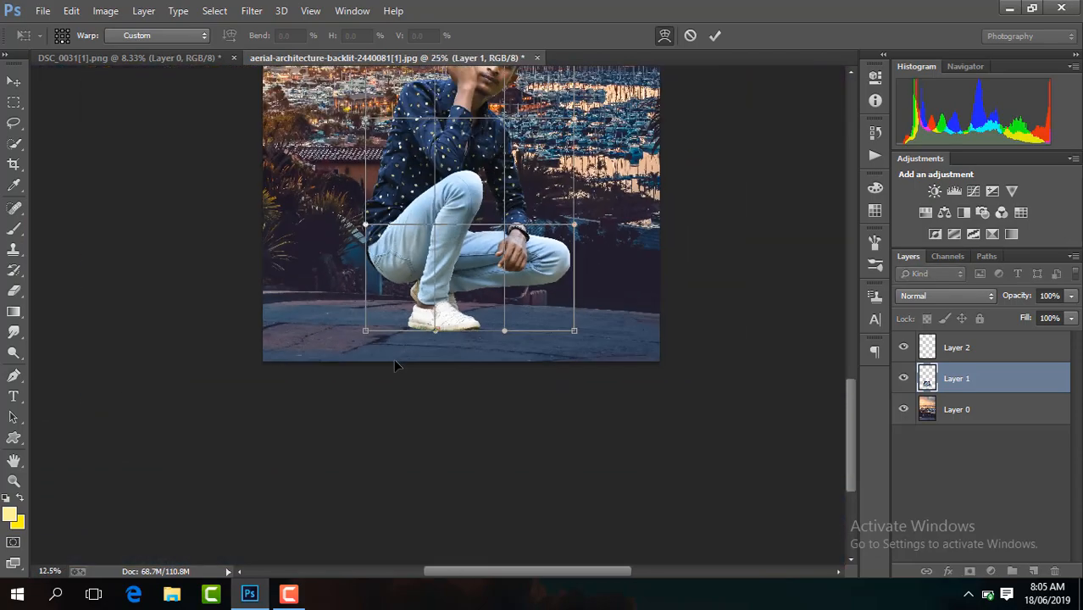
left_click(689, 37)
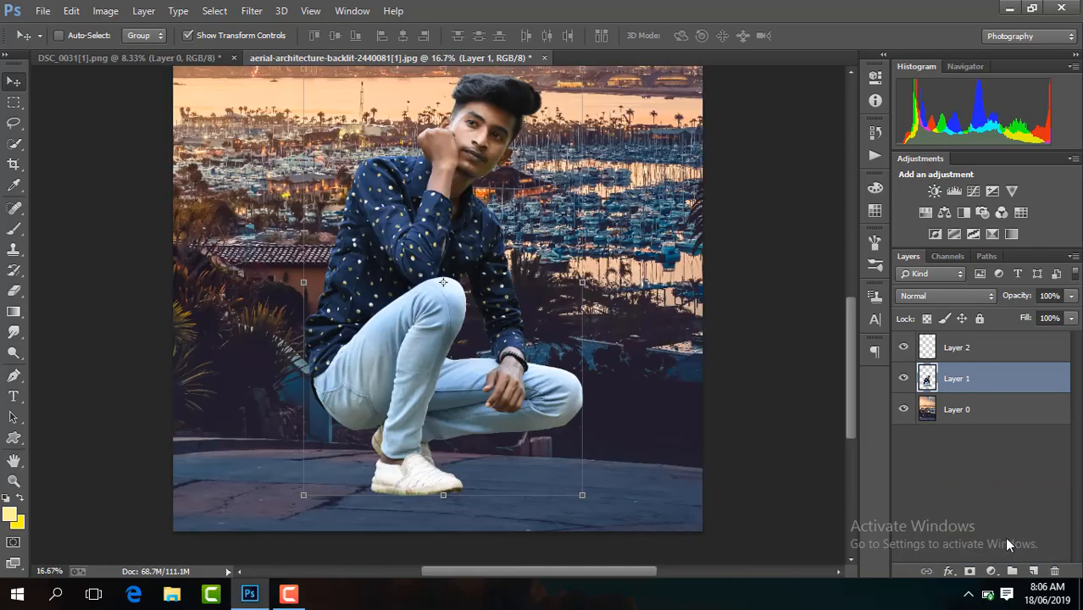
Step: Move the empty Layer 2 below the man's Layer 1 in the layer stack
left_click_drag(997, 354, 986, 394)
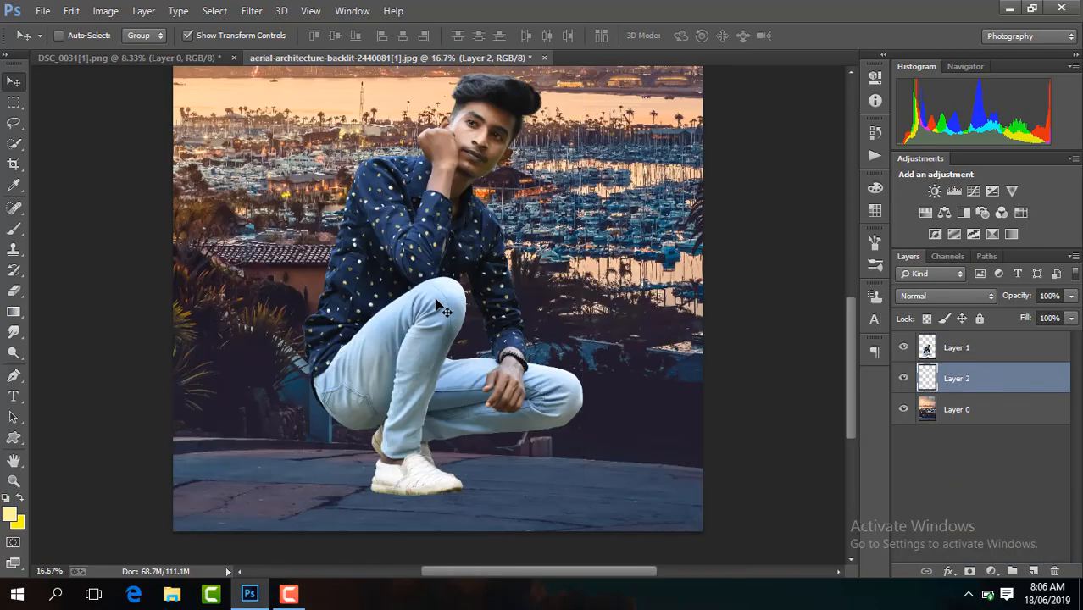
Step: Dab a soft black spot on Layer 2 just below the front shoe's sole with the 177 px Brush
left_click(15, 229)
key("ctrl+plus")
key("ctrl+plus")
key("ctrl+plus")
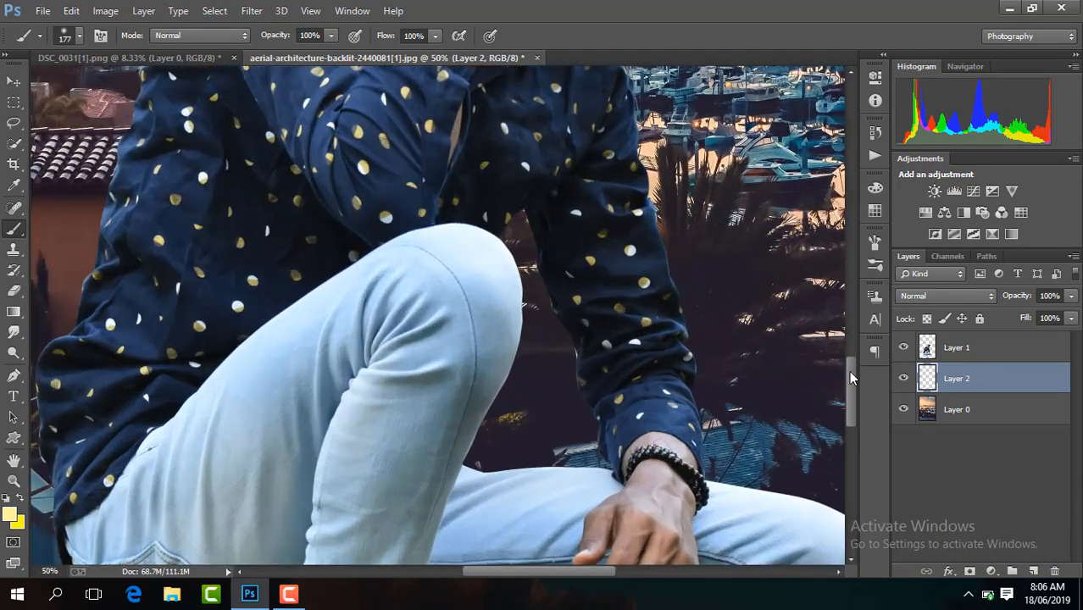
left_click_drag(849, 377, 842, 441)
key("ctrl+plus")
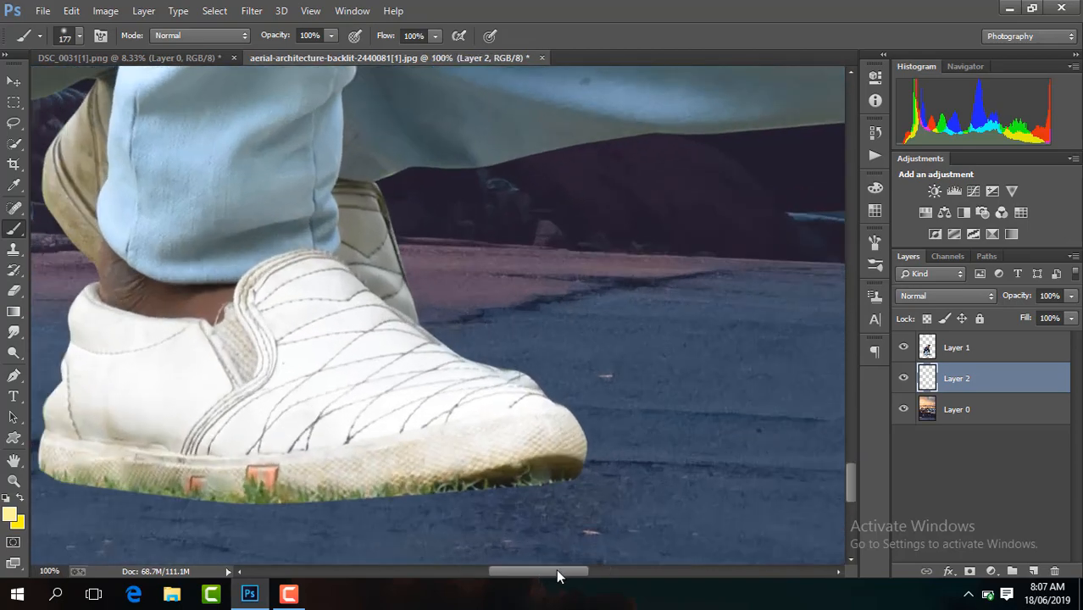
left_click_drag(556, 569, 538, 566)
left_click_drag(849, 477, 849, 490)
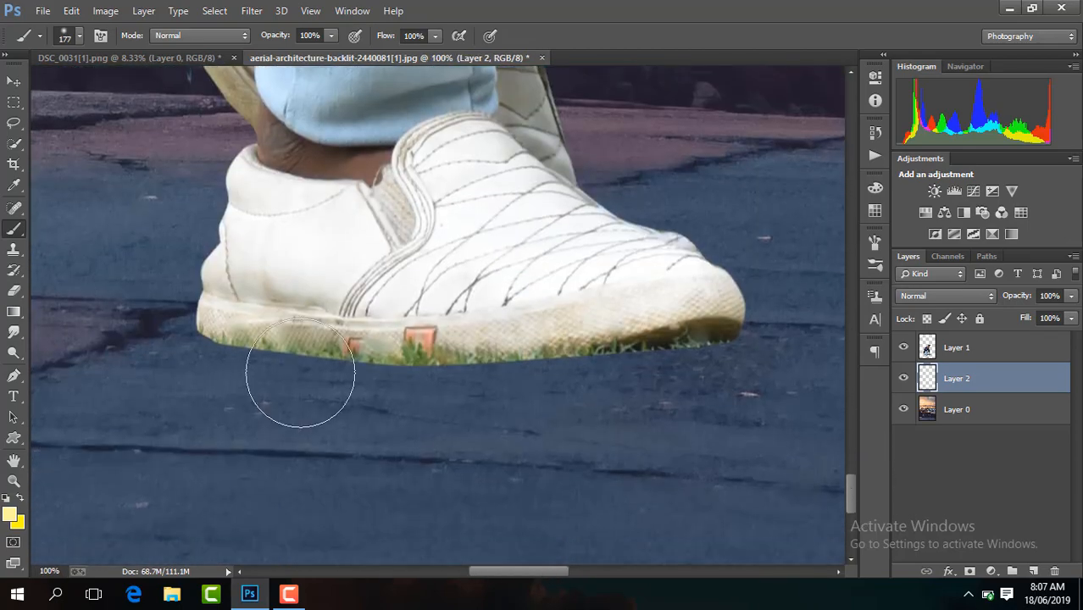
left_click(11, 515)
left_click(658, 513)
left_click(980, 257)
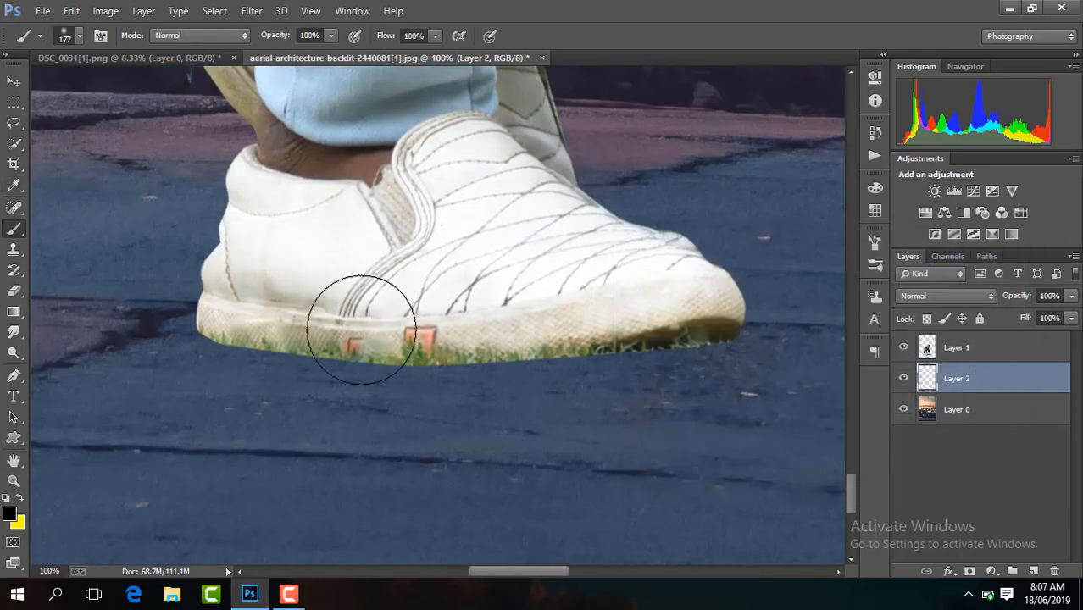
left_click(338, 380)
Step: Transform the black spot to about 323% width and 23% height, rotate it about 5°, and fit it under the shoe's heel as a shadow
key("v")
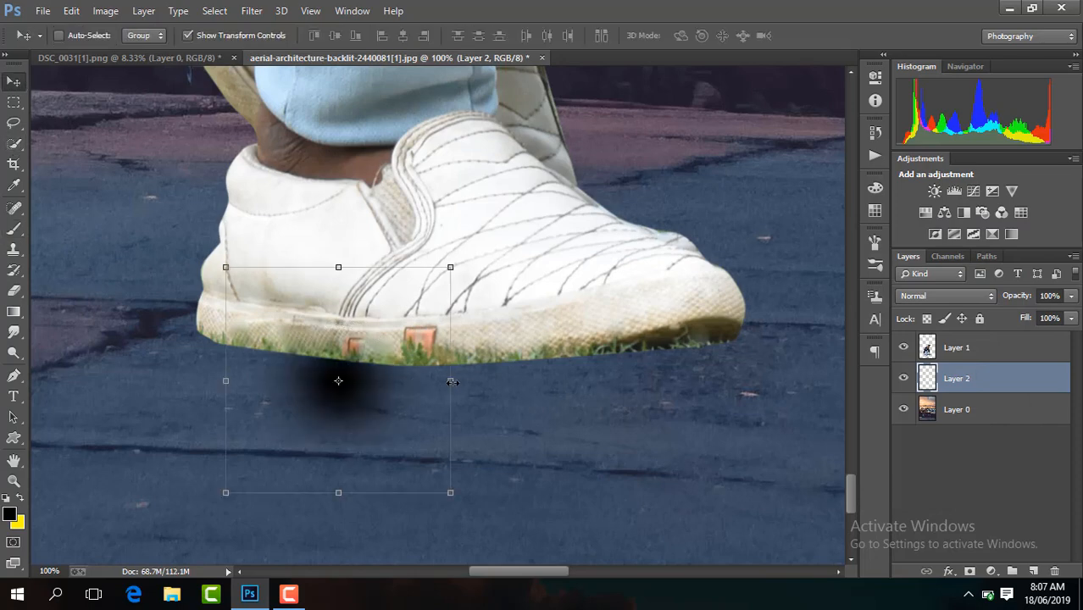
left_click_drag(452, 382, 700, 381)
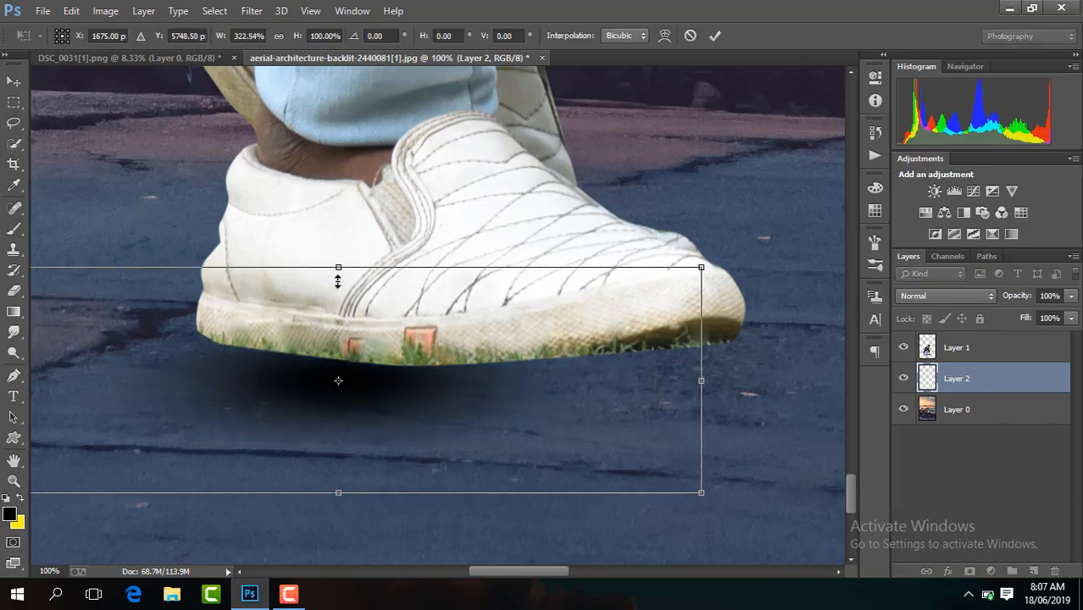
left_click_drag(338, 280, 338, 353)
left_click_drag(447, 380, 403, 355)
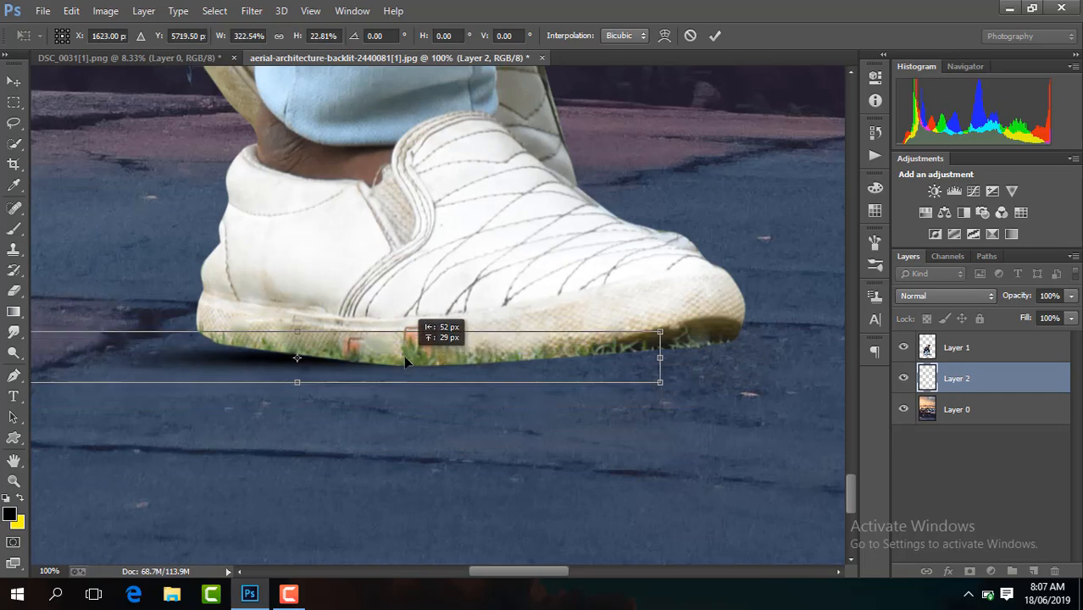
left_click_drag(675, 354, 686, 395)
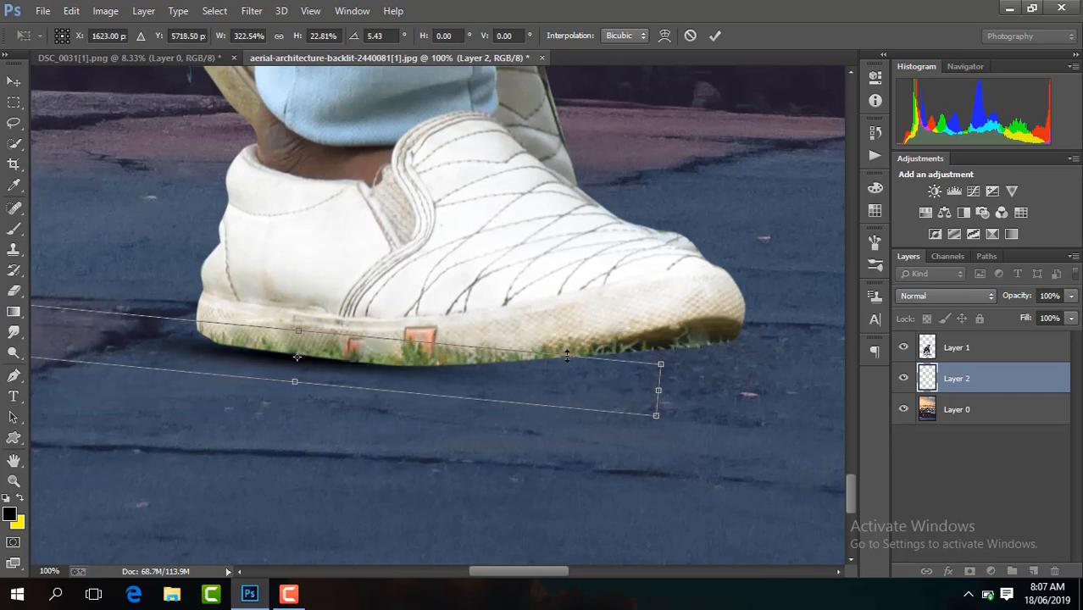
left_click_drag(567, 370, 692, 377)
key("Return")
Step: Duplicate the shadow on Layer 2 and tilt the copy to follow the sole toward the shoe's toe
key("ctrl+j")
left_click_drag(820, 356, 819, 346)
key("Return")
Step: Warp Layer 1 slightly downward beside the shoe's toe so the sole meets its shadow, and apply the transform
left_click_drag(525, 569, 586, 570)
key("ctrl+minus")
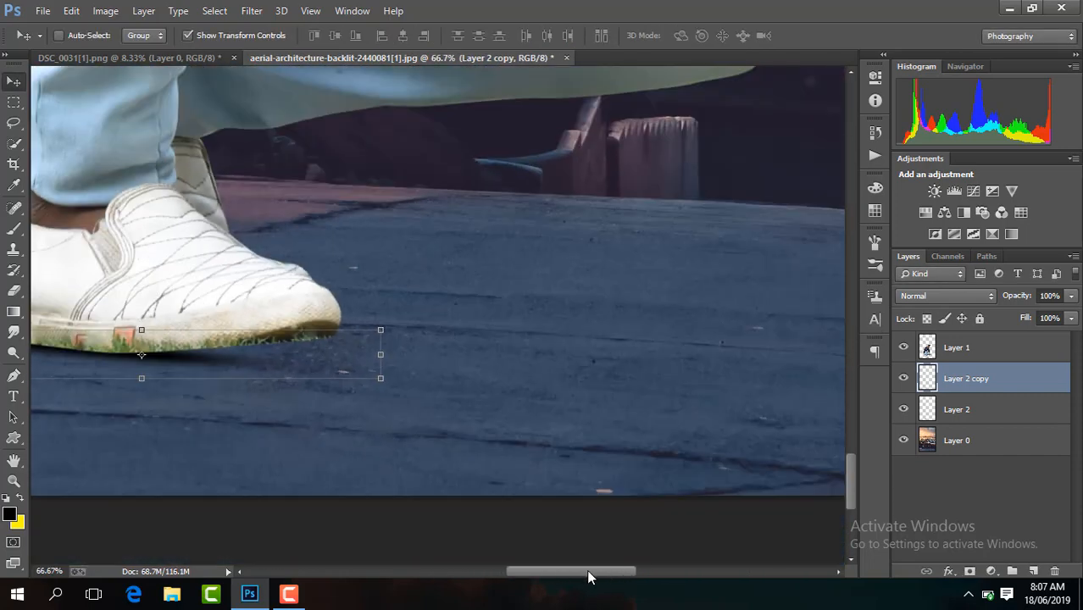
left_click(970, 352)
key("ctrl+t")
right_click(583, 368)
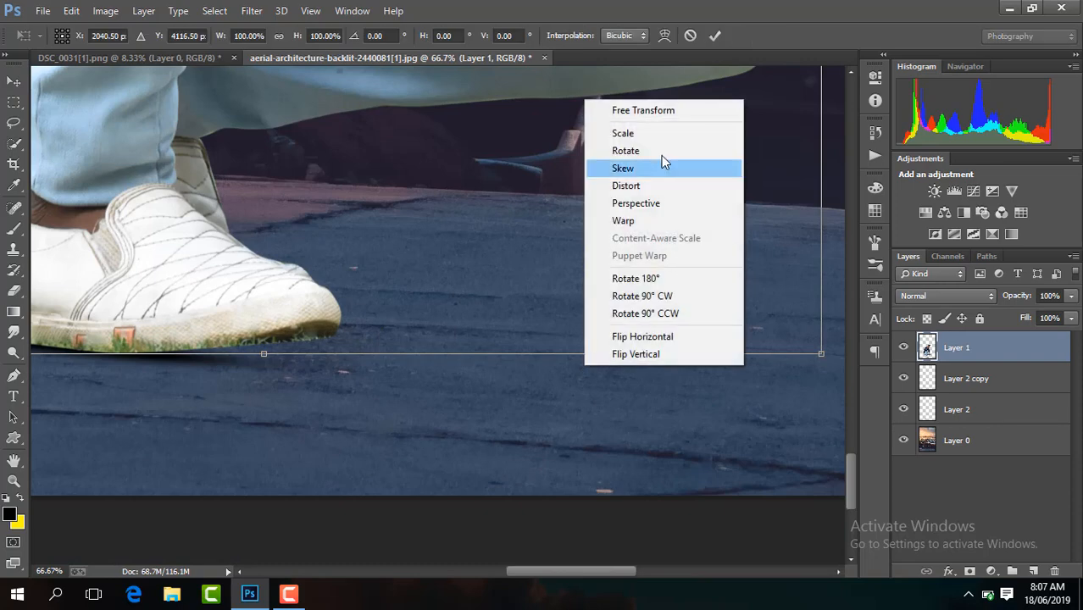
left_click(648, 222)
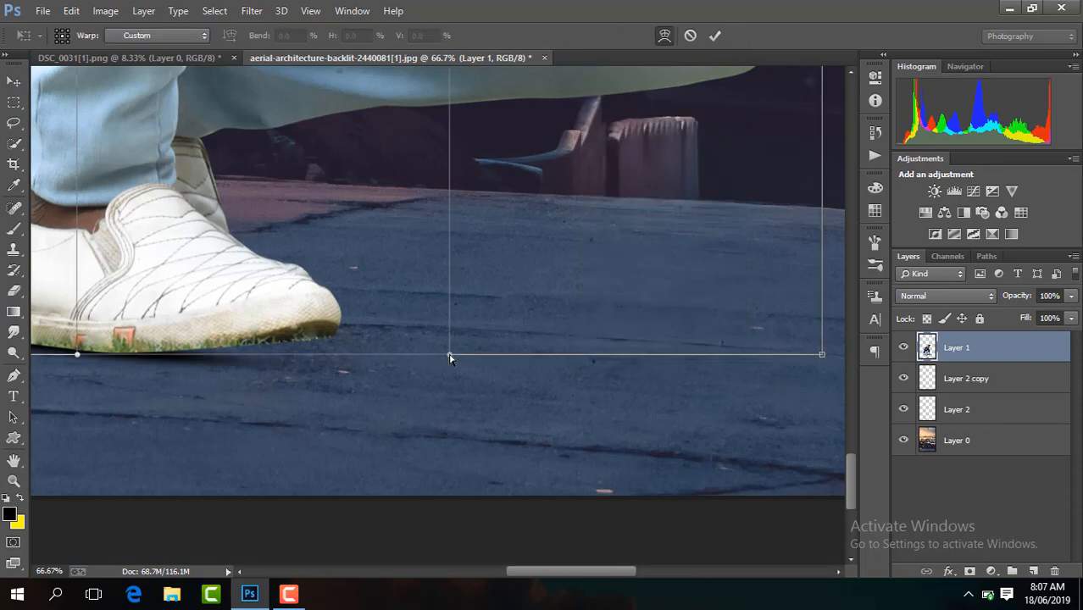
left_click_drag(449, 357, 451, 370)
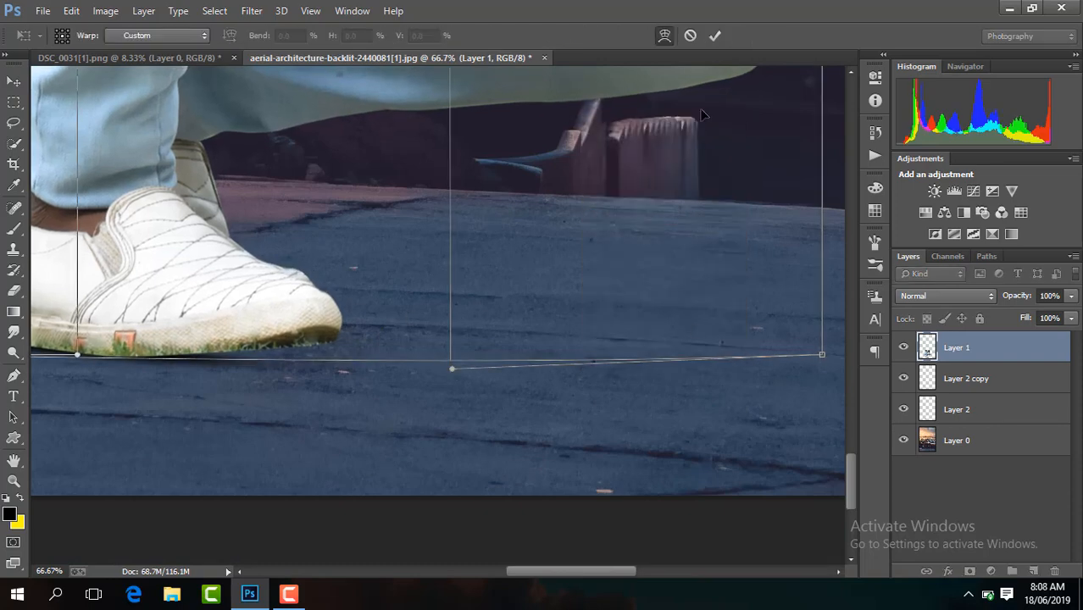
scroll(601, 570, "left", 3)
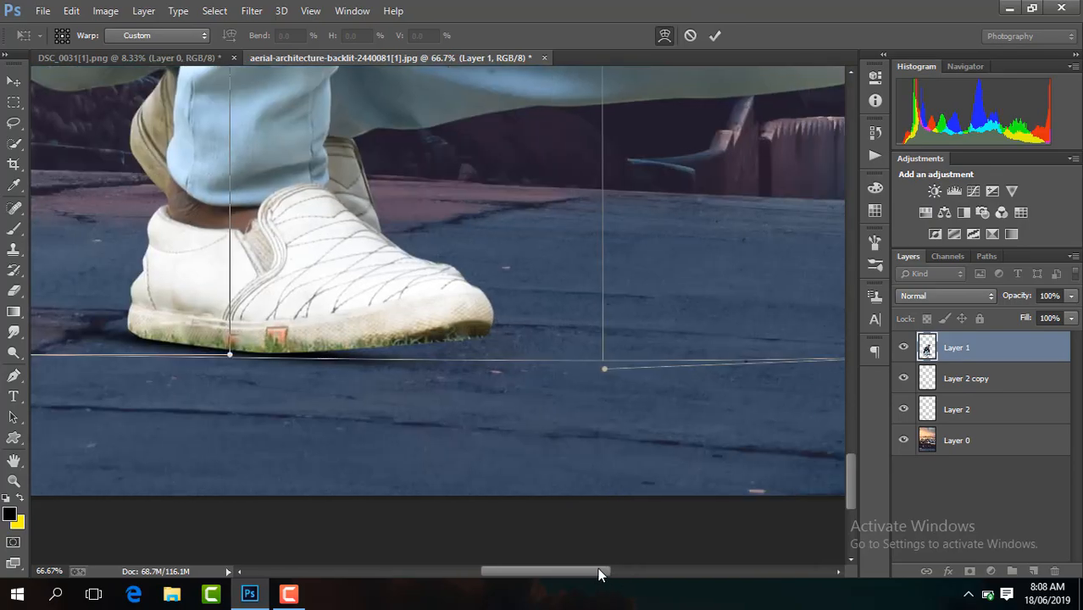
key("ctrl+minus")
key("ctrl+minus")
key("ctrl+minus")
key("ctrl+minus")
key("ctrl+minus")
key("ctrl+minus")
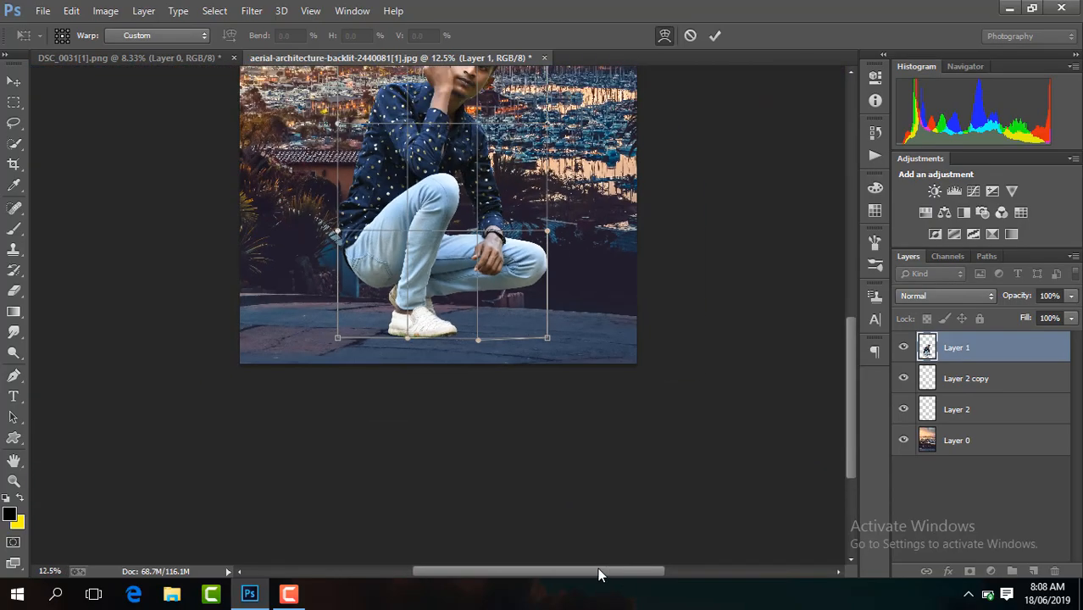
key("ctrl+plus")
key("ctrl+plus")
key("ctrl+plus")
left_click_drag(850, 318, 846, 465)
key("ctrl+plus")
left_click(715, 39)
Step: Fine-tune the rotation of the Layer 2 copy shadow beneath the shoe and apply the transform
key("ctrl+plus")
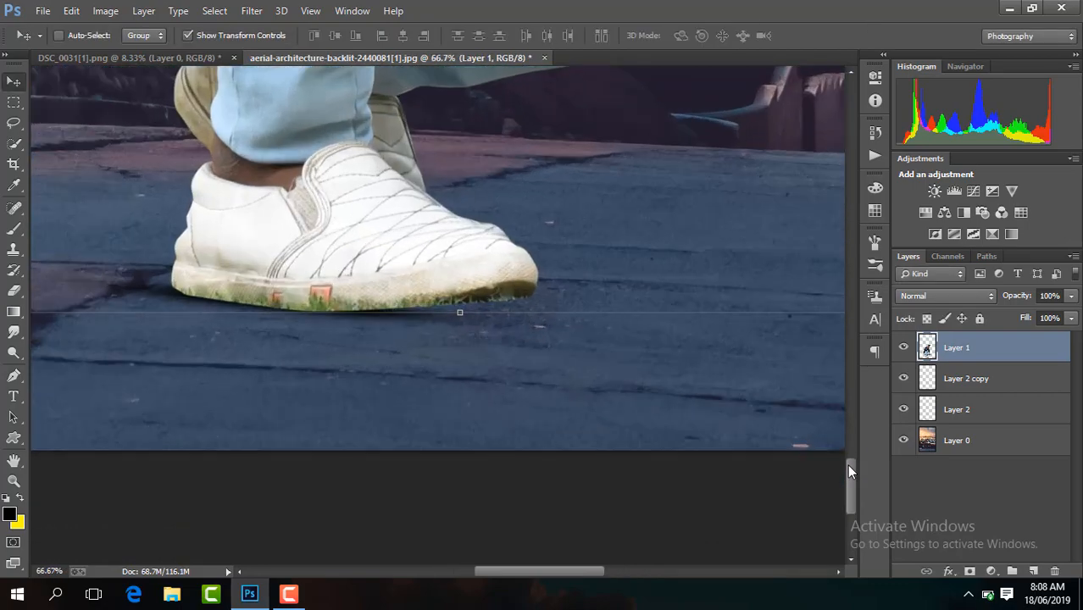
left_click(974, 378)
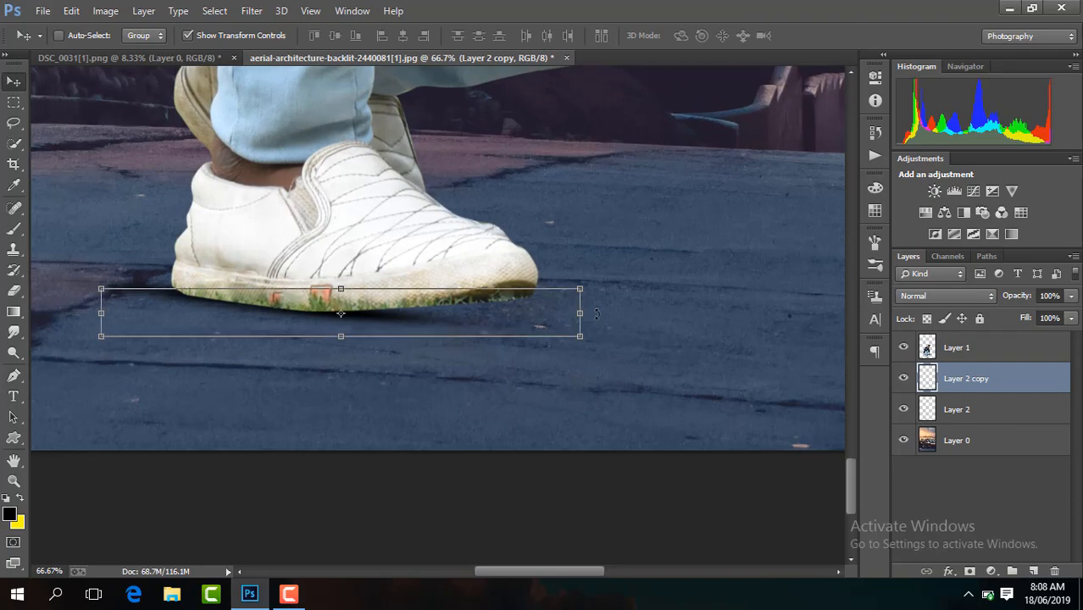
left_click_drag(593, 315, 601, 305)
key("Return")
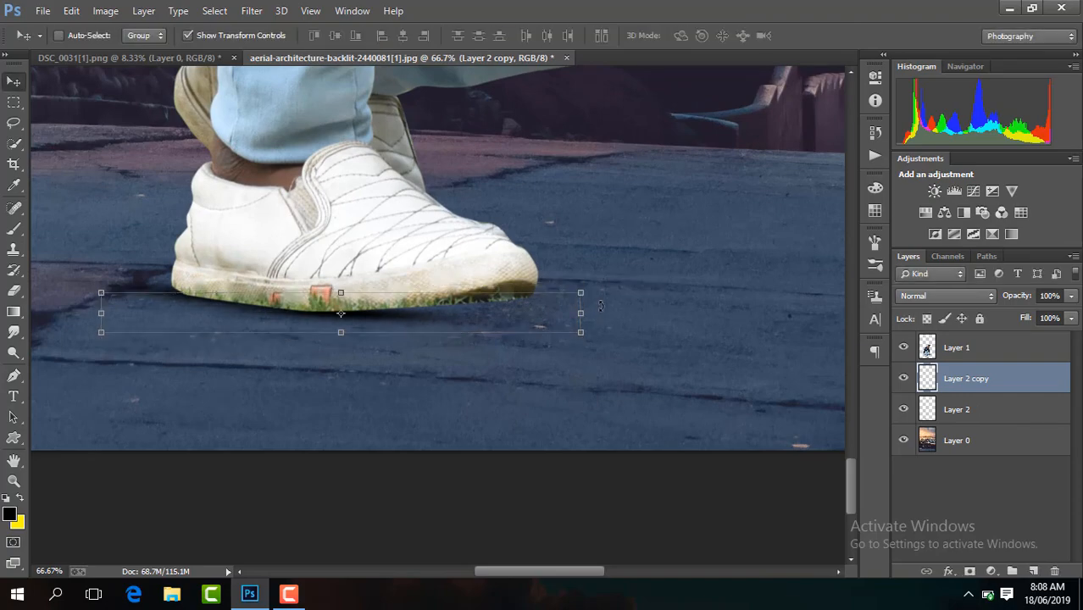
Step: Turn off the display of transform controls for the Move tool
key("ctrl+minus")
key("ctrl+minus")
left_click(249, 34)
key("ctrl+minus")
key("ctrl+minus")
key("ctrl+minus")
key("ctrl+minus")
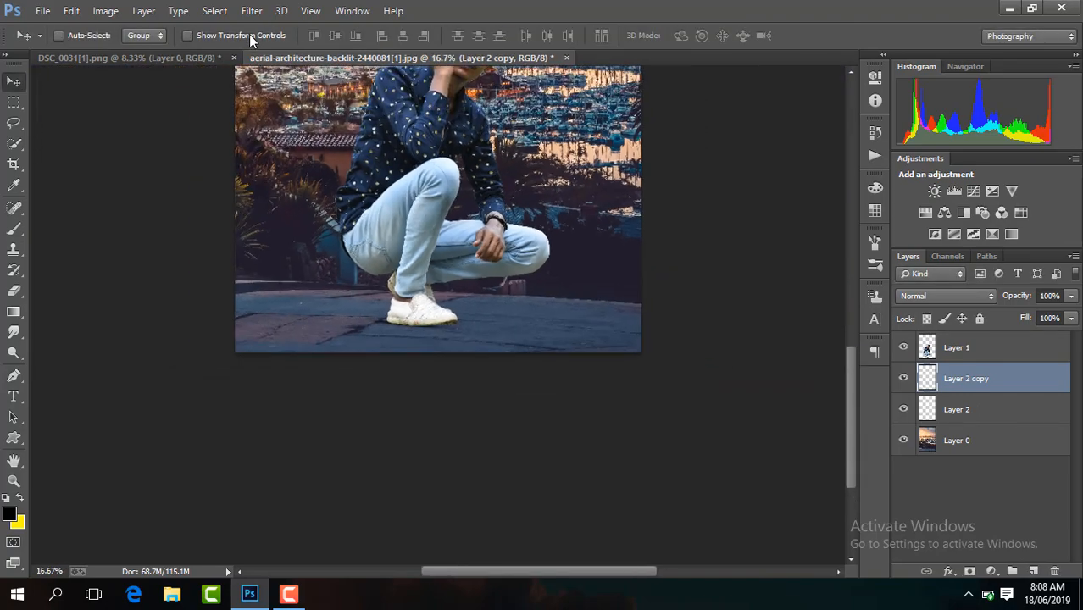
Step: Add a new layer above the man's Layer 1 and clip it to Layer 1
left_click(1027, 342)
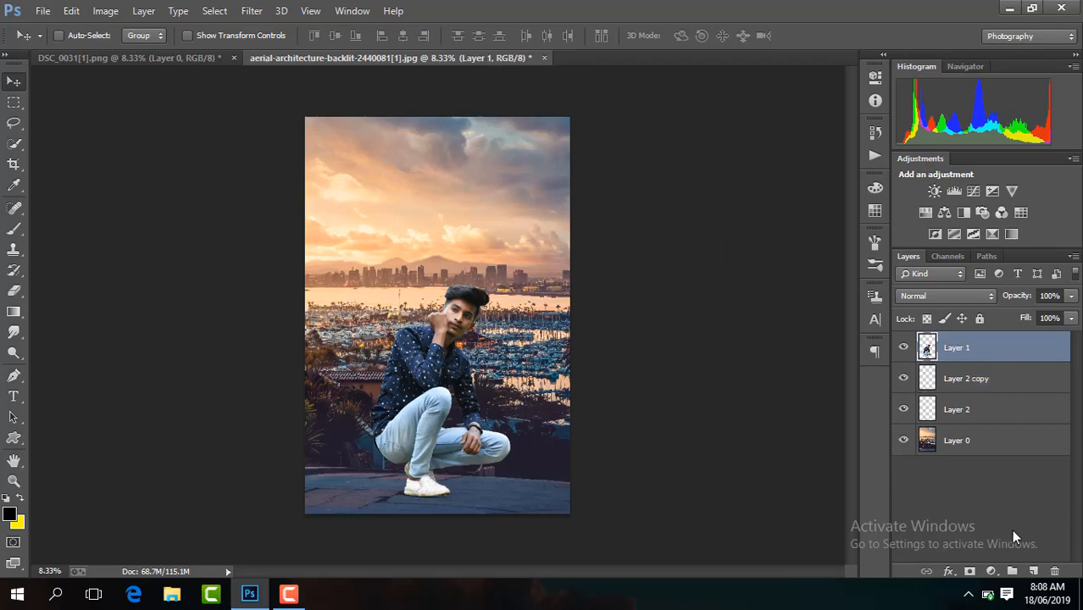
left_click(1033, 571)
right_click(970, 348)
left_click(714, 284)
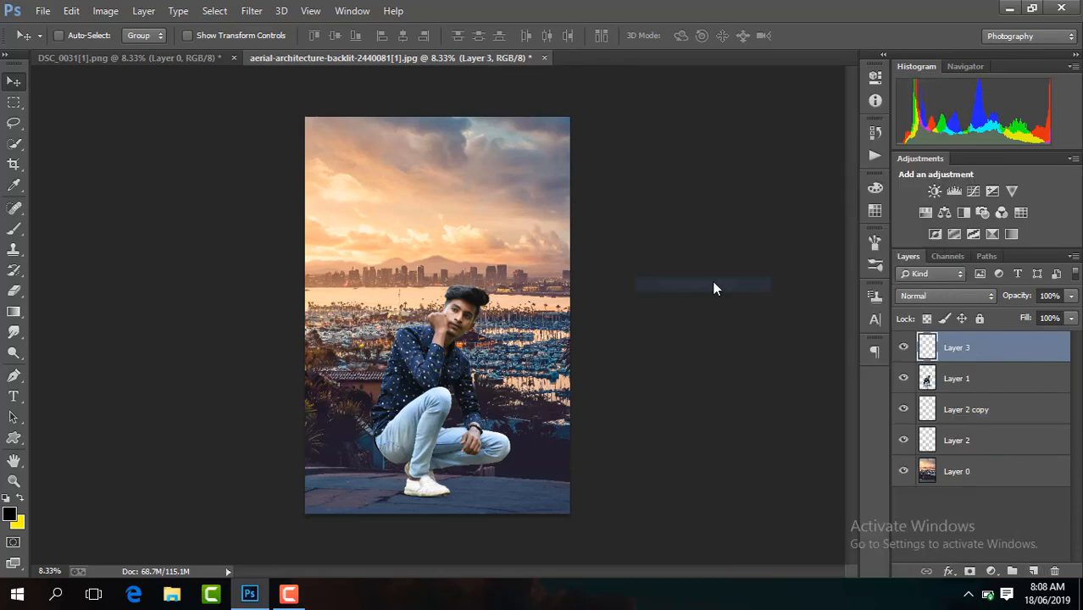
Step: Paint soft black shading along the lower part of the front shoe on Layer 3 with a 507 px Brush
key("ctrl+plus")
left_click_drag(844, 333, 844, 423)
key("ctrl+plus")
key("ctrl+plus")
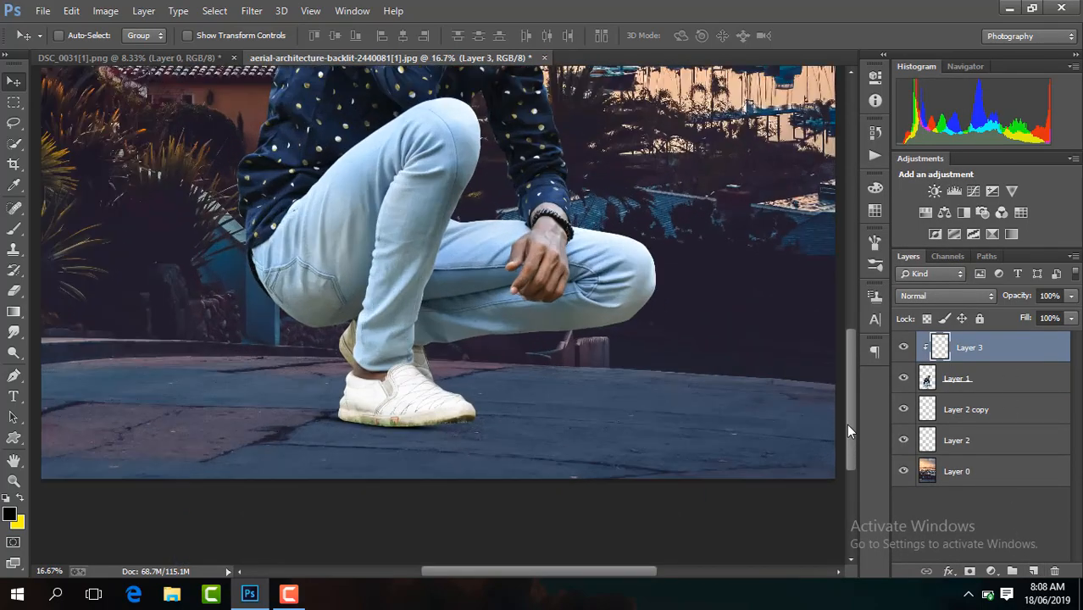
scroll(305, 320, "down", 3)
key("b")
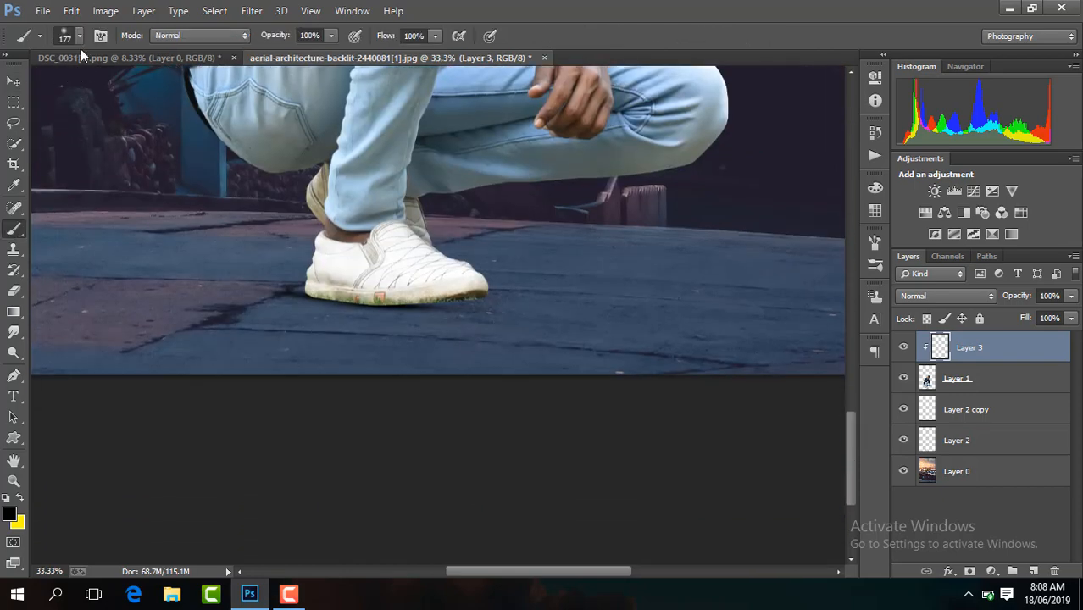
left_click(79, 36)
left_click_drag(167, 87, 168, 87)
mouse_move(447, 375)
left_mouse_down()
mouse_move(184, 360)
mouse_move(226, 355)
mouse_move(278, 395)
mouse_move(448, 387)
mouse_move(343, 420)
mouse_move(295, 451)
mouse_move(532, 258)
mouse_move(520, 249)
mouse_move(272, 231)
mouse_move(235, 290)
left_mouse_up()
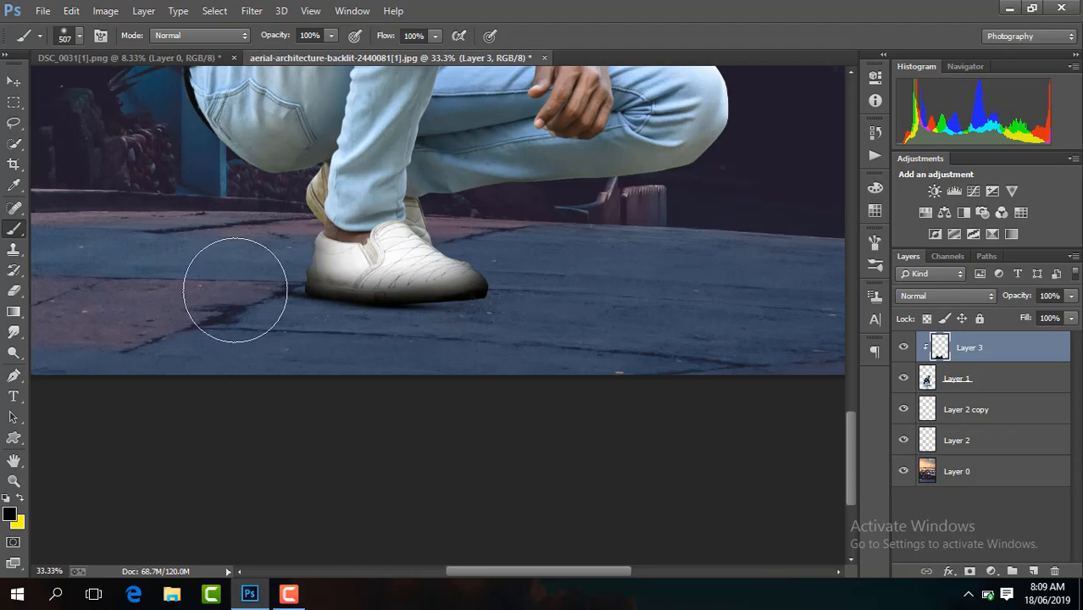
Step: Lower the opacity of the shoe shading on Layer 3 to 75%
key("ctrl+minus")
key("ctrl+minus")
key("ctrl+minus")
key("ctrl+minus")
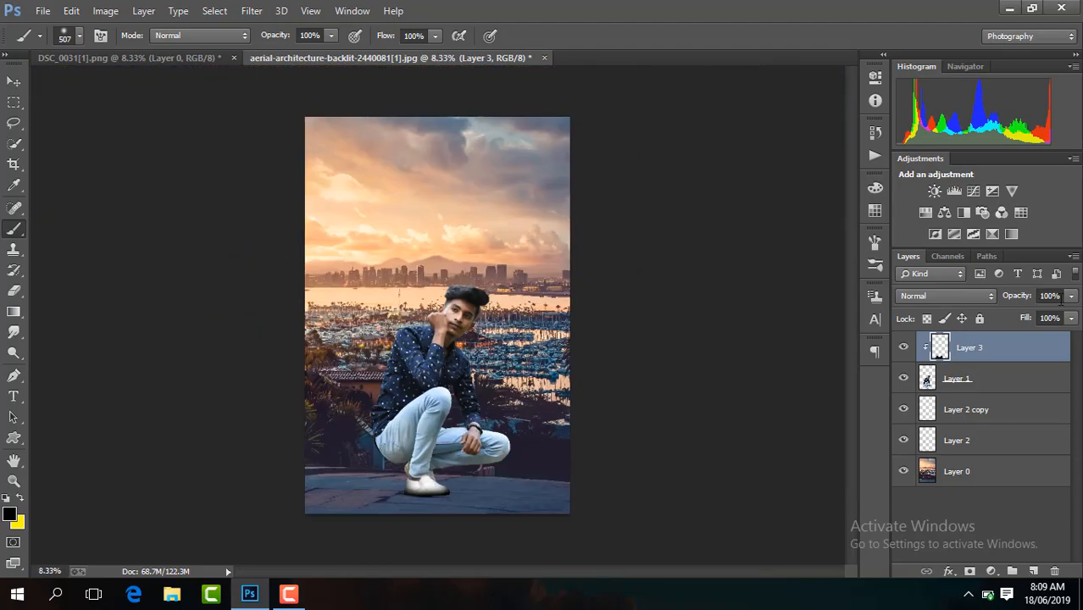
left_click(1071, 295)
left_click_drag(1069, 320, 1057, 320)
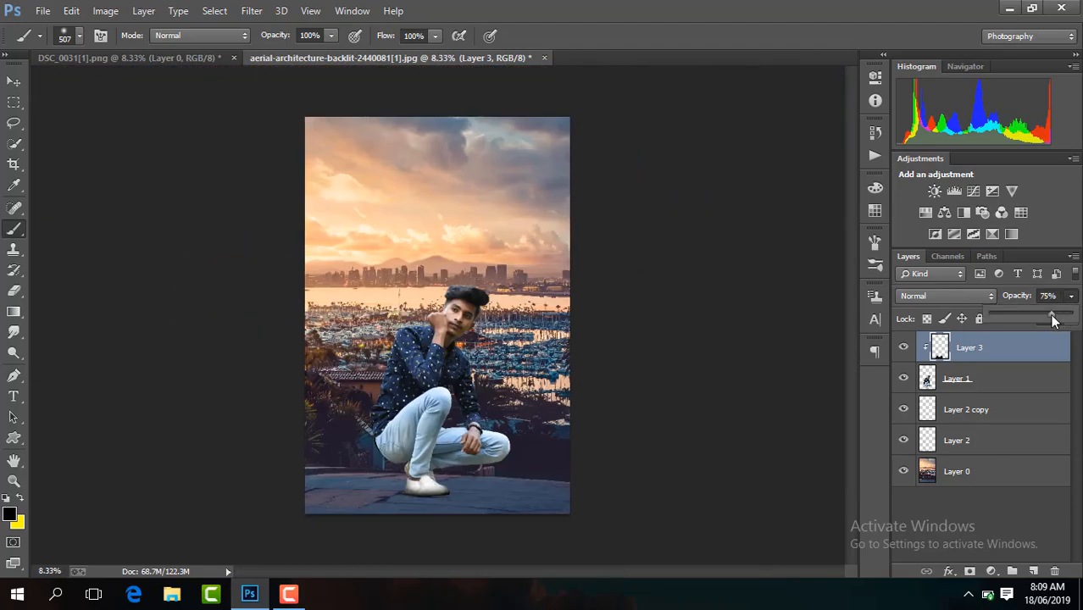
Step: Add a clipped layer directly above Layer 1 and draw two black-to-transparent linear gradients at 80% opacity from the shoe up the legs
left_click(1033, 570, "ctrl")
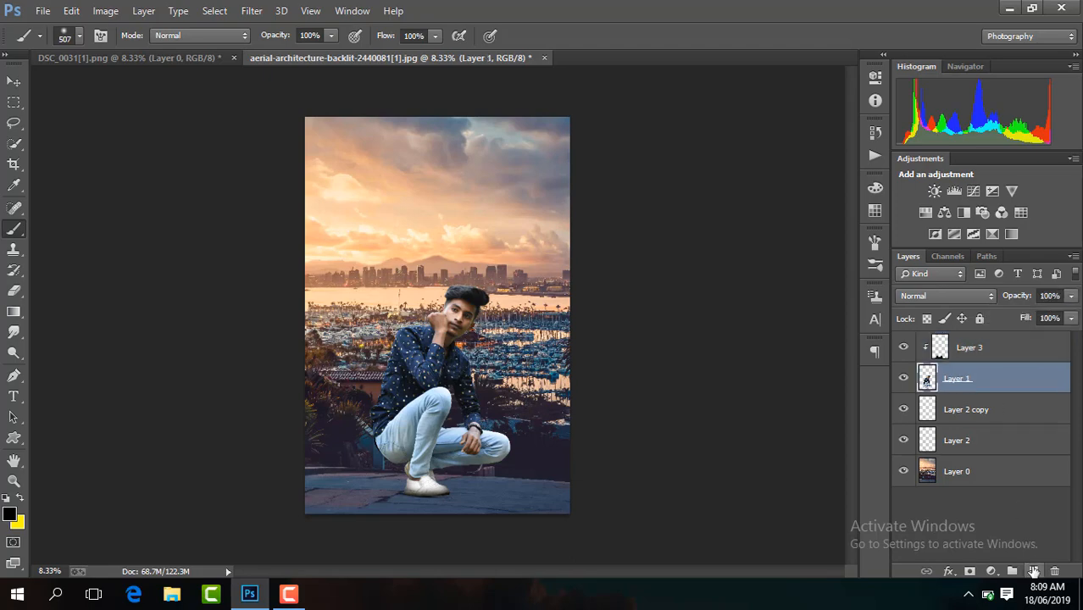
left_click(13, 312)
key("ctrl+plus")
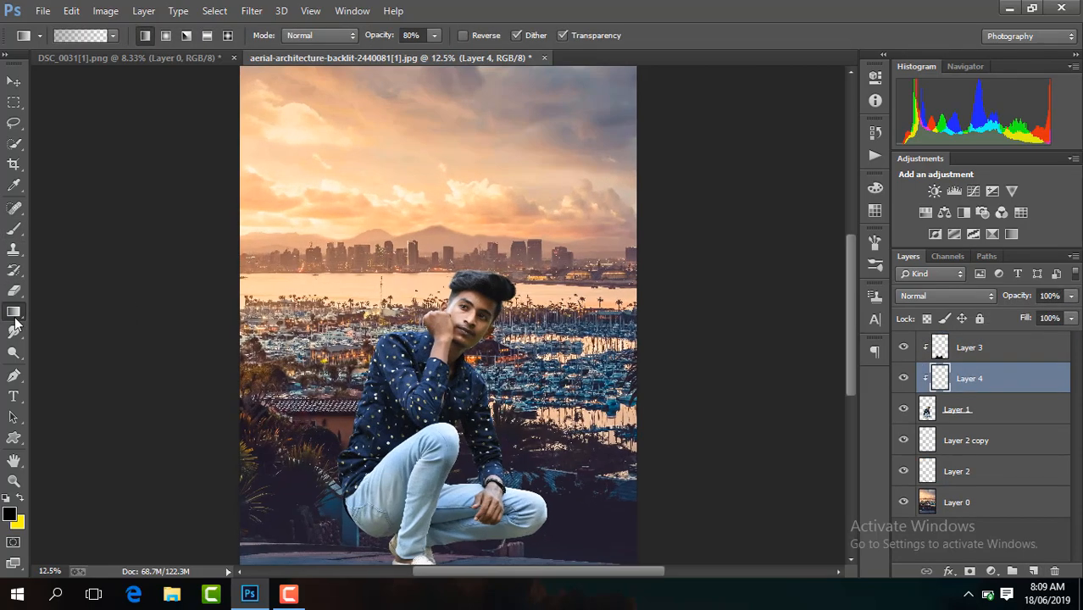
left_click_drag(850, 330, 850, 410)
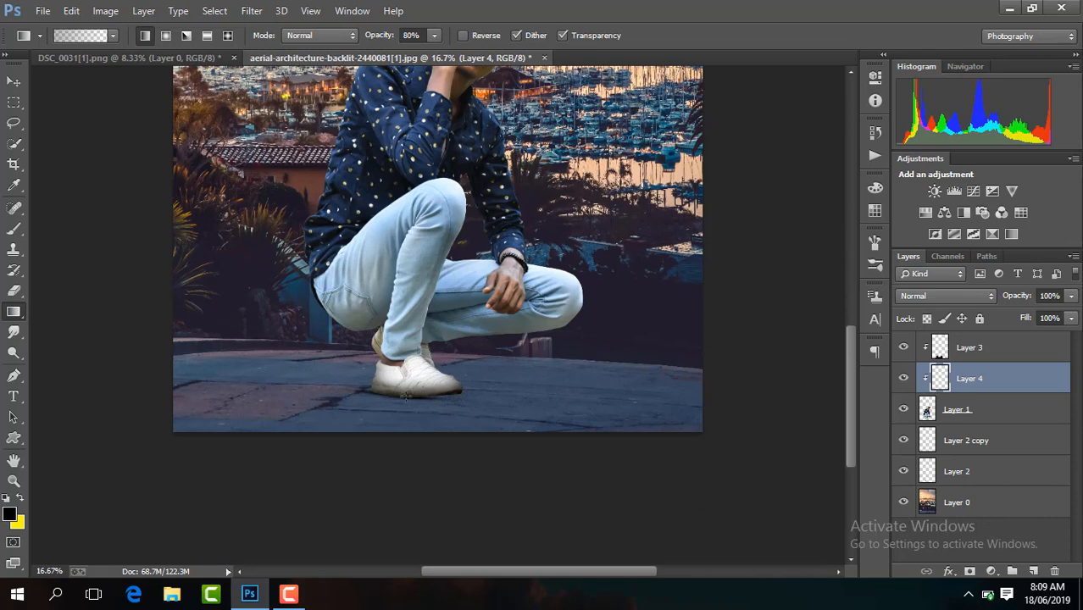
left_click_drag(406, 396, 410, 263)
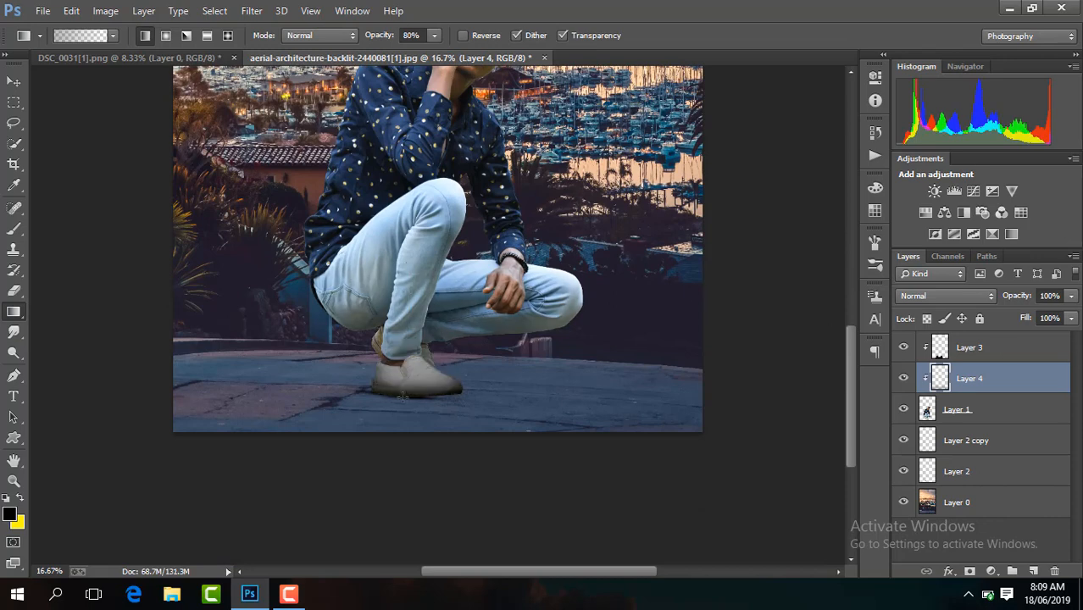
left_click_drag(409, 395, 412, 208)
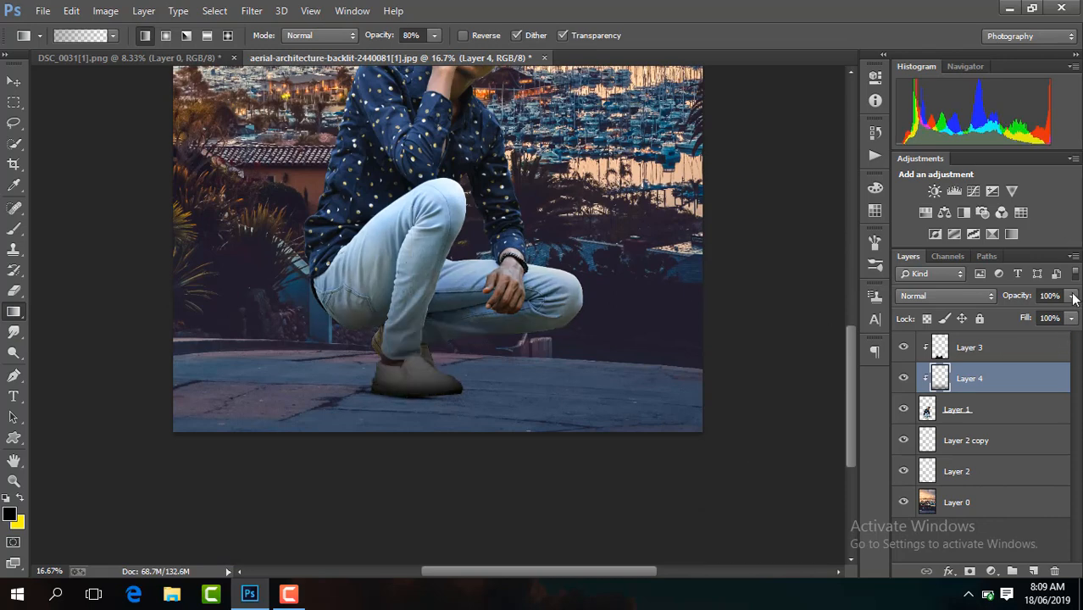
Step: Lower the opacity of the gradient shading on Layer 4 to 67%
left_click_drag(1074, 295, 1046, 318)
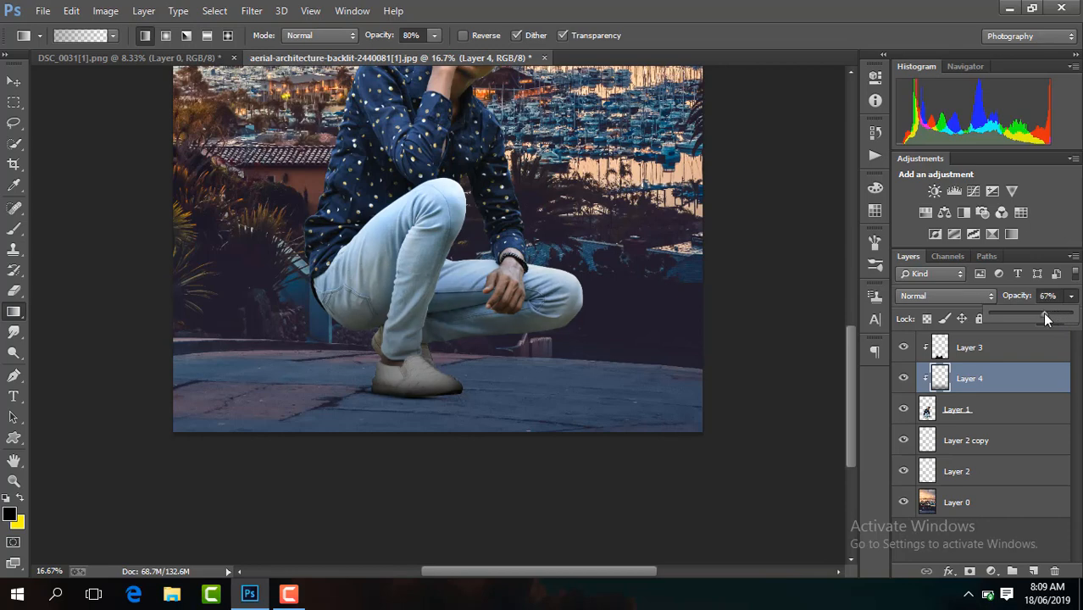
key("ctrl+minus")
key("ctrl+minus")
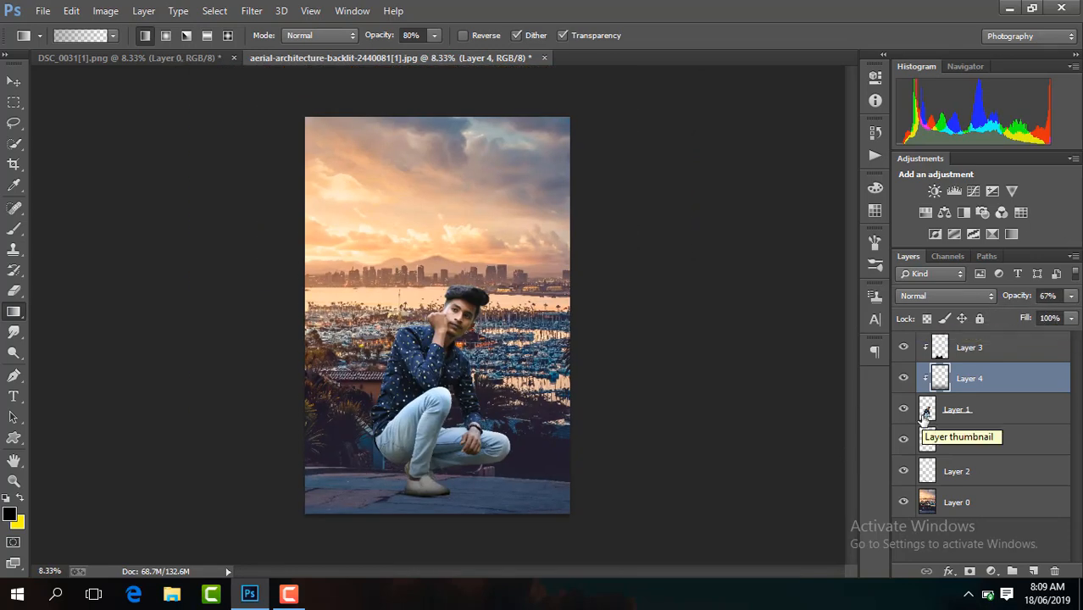
Step: Examine the cut-out edges around the man's hair and face on Layer 1 with the Eraser ready
left_click(994, 409)
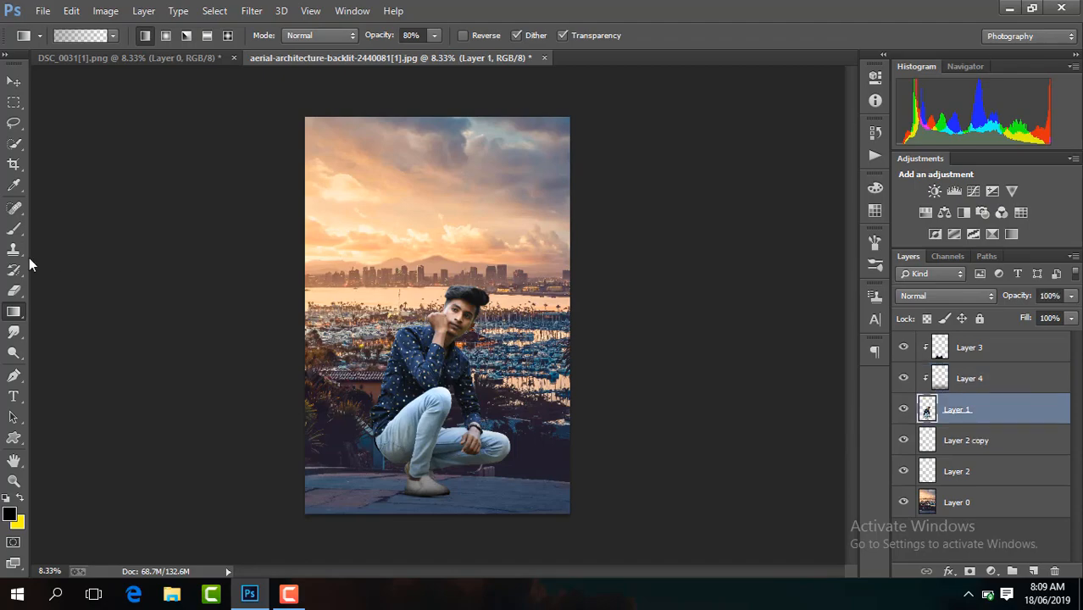
key("e")
key("ctrl+plus")
key("ctrl+plus")
key("ctrl+plus")
key("ctrl+plus")
key("ctrl+plus")
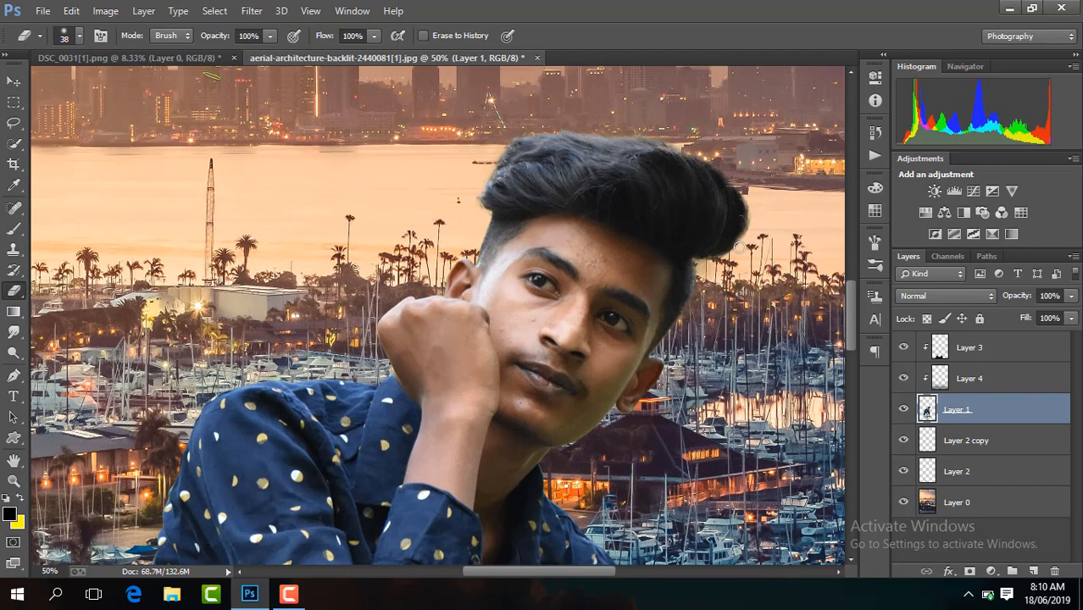
key("ctrl+minus")
key("ctrl+minus")
key("ctrl+minus")
key("ctrl+minus")
key("ctrl+minus")
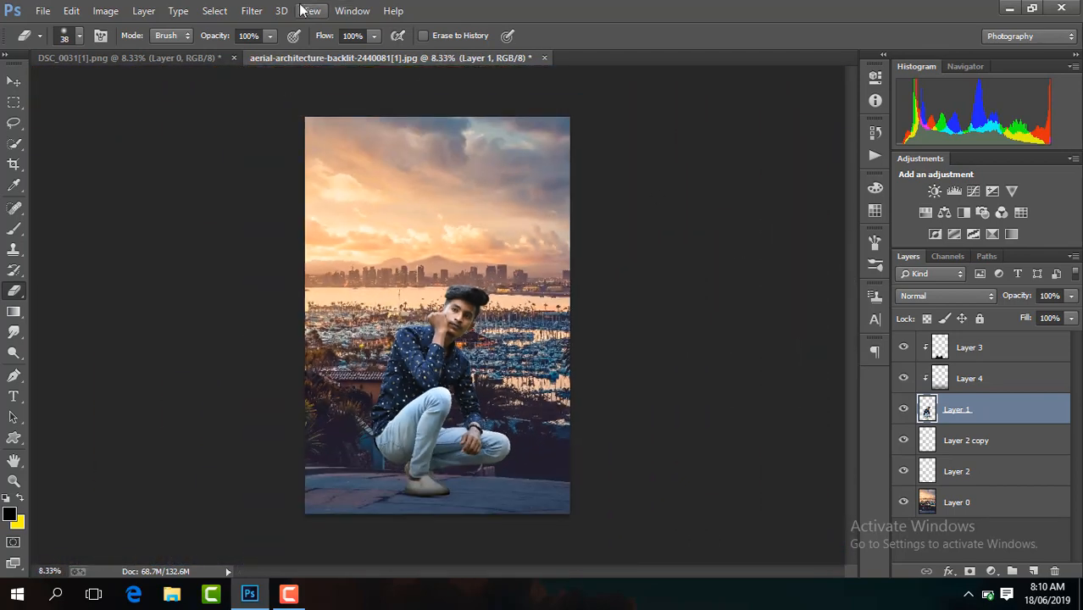
Step: Start a Camera Raw adjustment of Layer 1 with Exposure +0.15, Contrast +25, Shadows +100 and Blacks +23
left_click(252, 10)
left_click(320, 107)
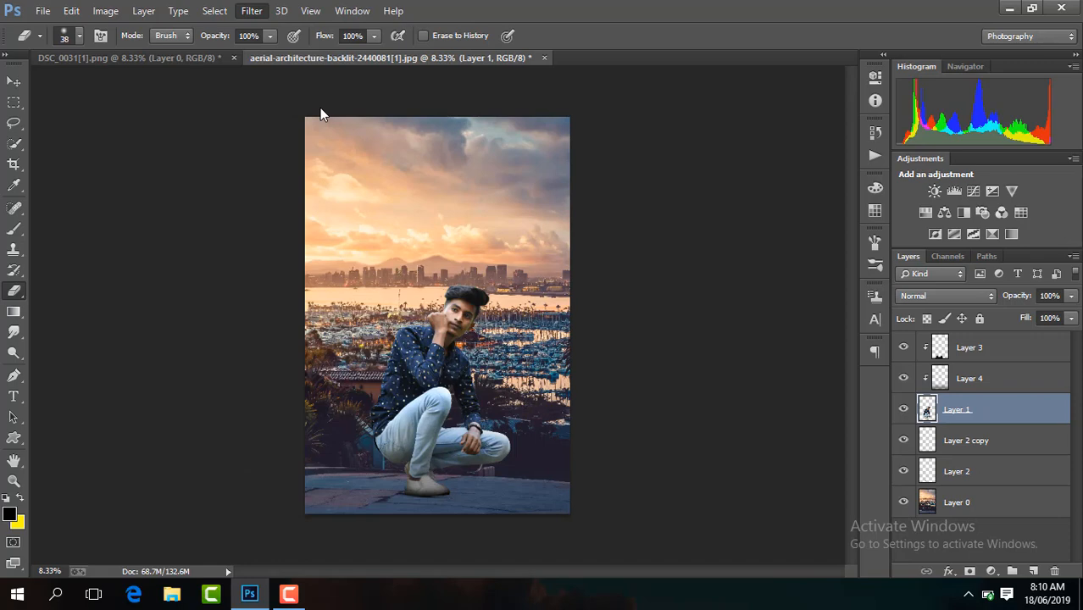
key("shift+ctrl+a")
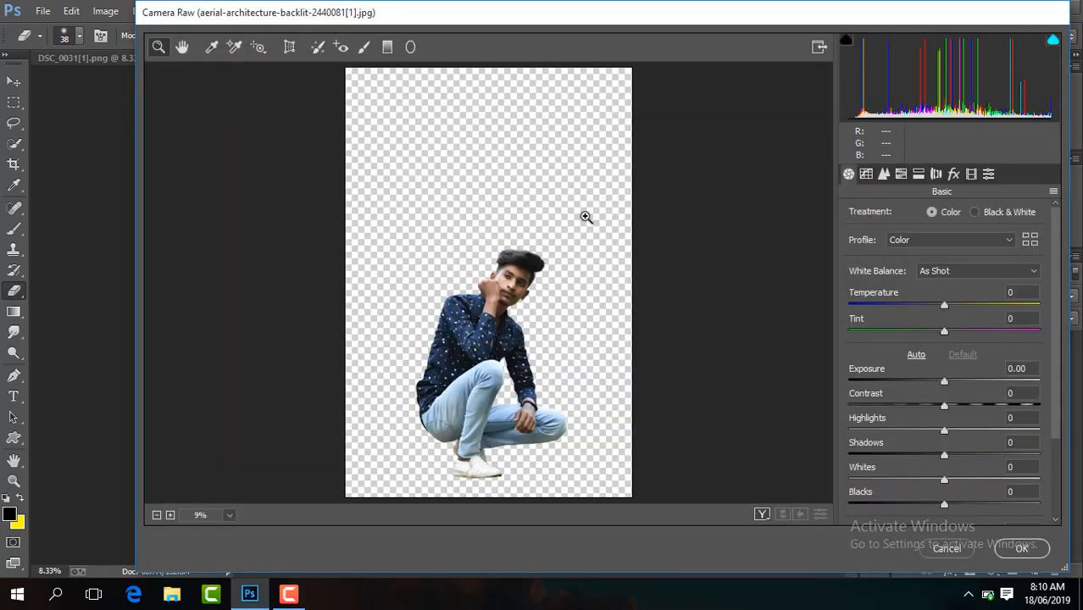
left_click(527, 364)
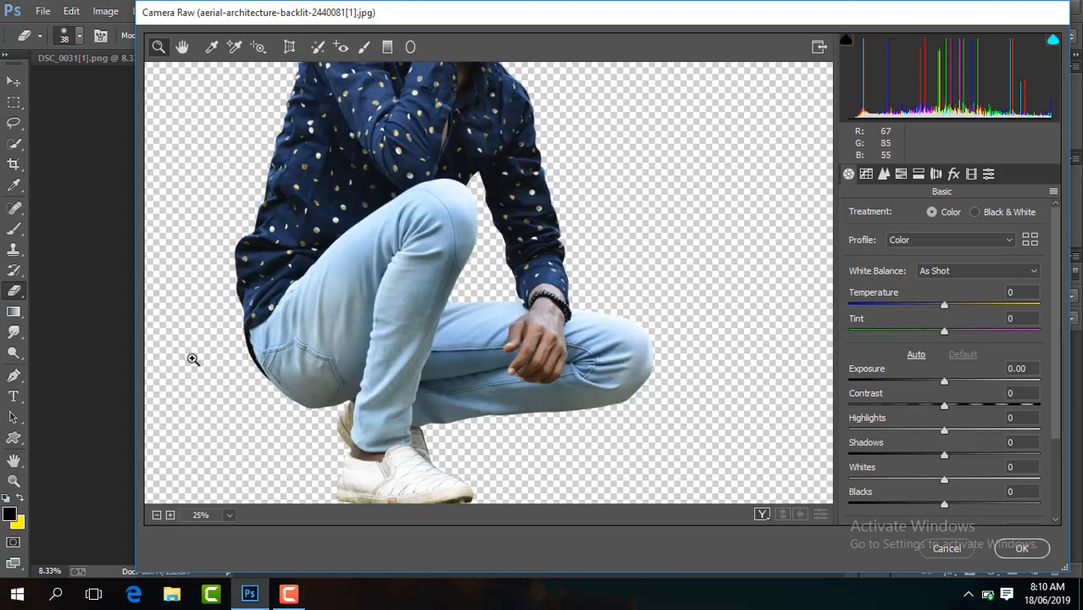
left_click(156, 515)
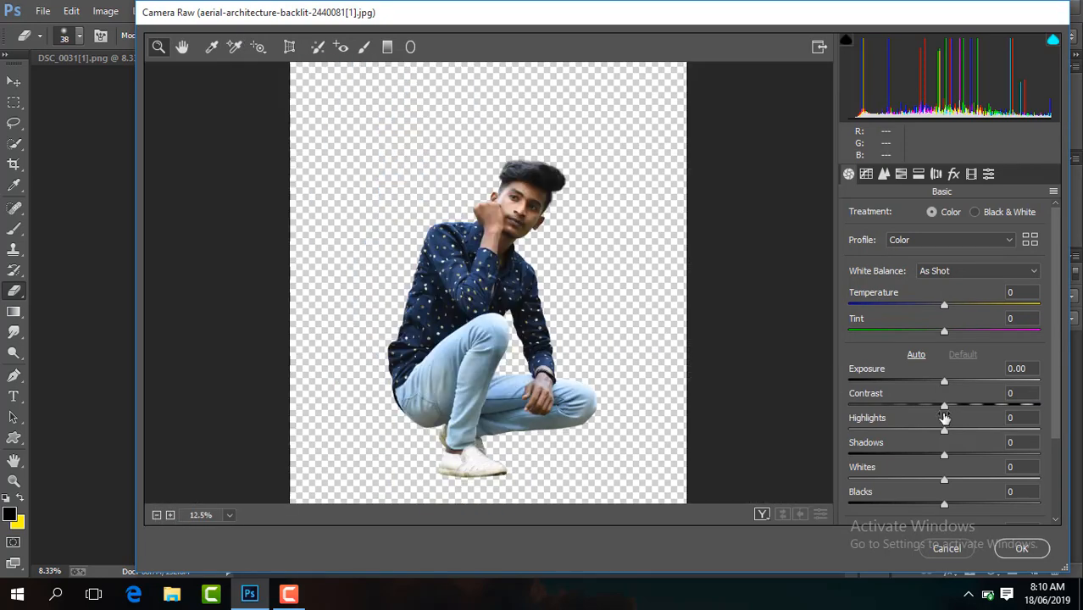
left_click_drag(945, 408, 947, 380)
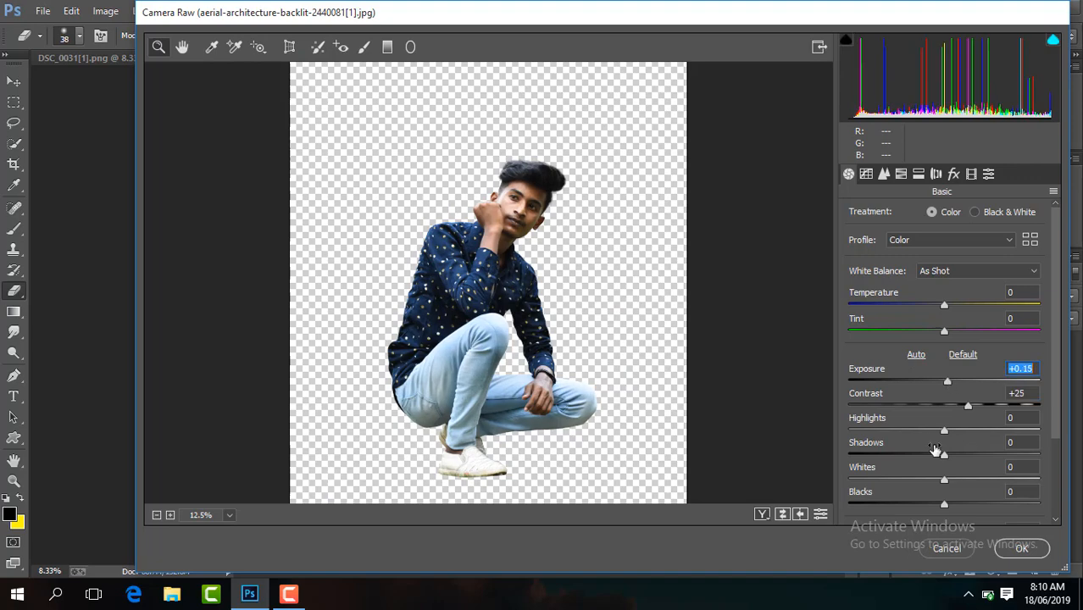
left_click_drag(943, 455, 1039, 458)
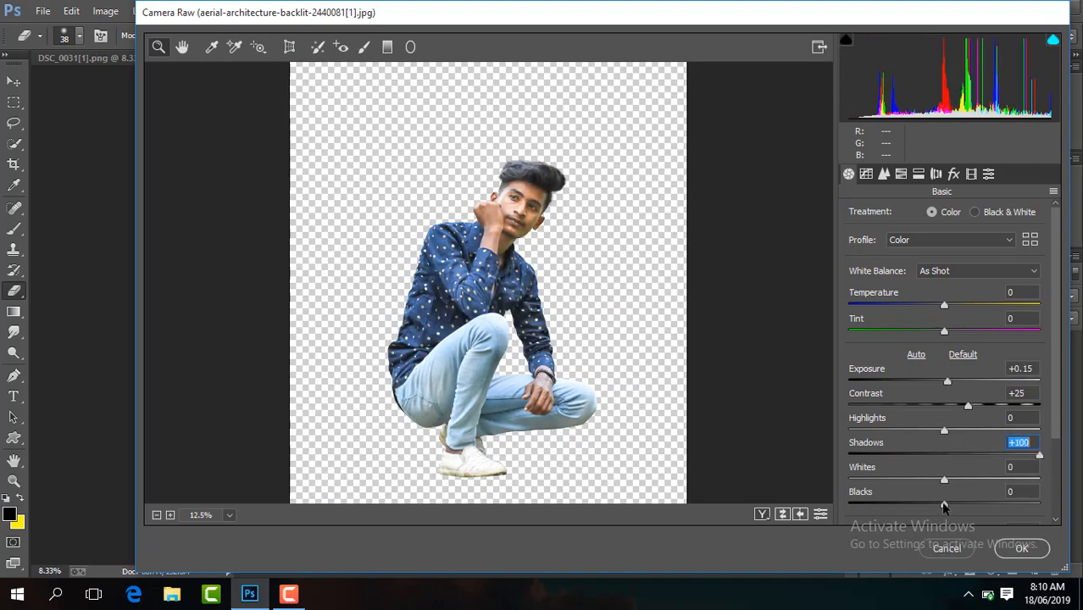
left_click_drag(943, 504, 966, 507)
Step: Set Clarity to +26, Vibrance to +13, Highlights to -75 and Whites to -13 for the man
left_click_drag(1058, 431, 1057, 496)
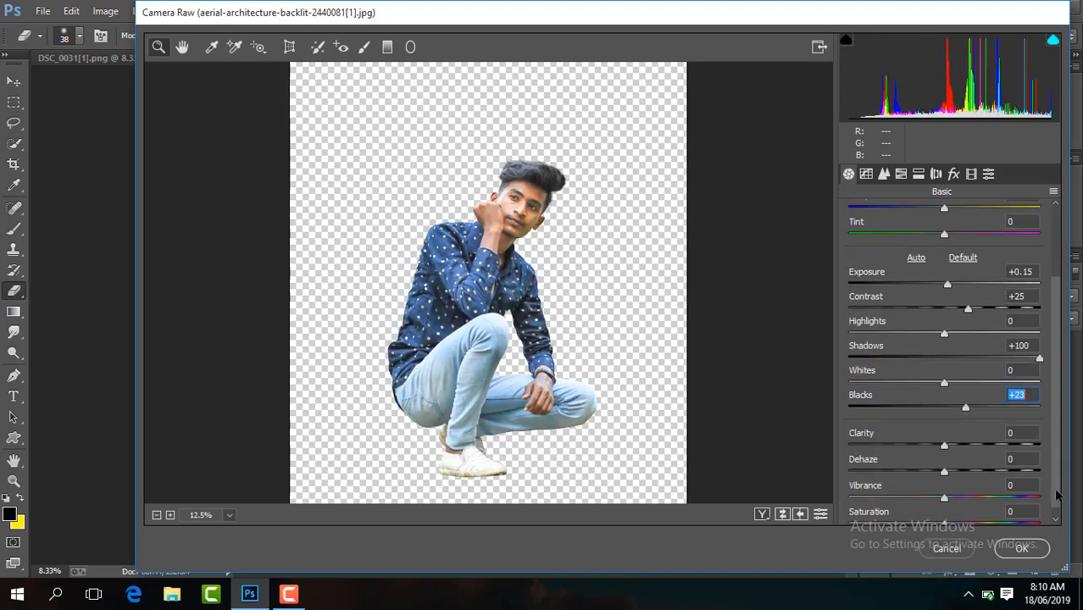
left_click_drag(945, 447, 968, 447)
mouse_move(946, 500)
left_mouse_down()
mouse_move(936, 502)
mouse_move(955, 501)
left_mouse_up()
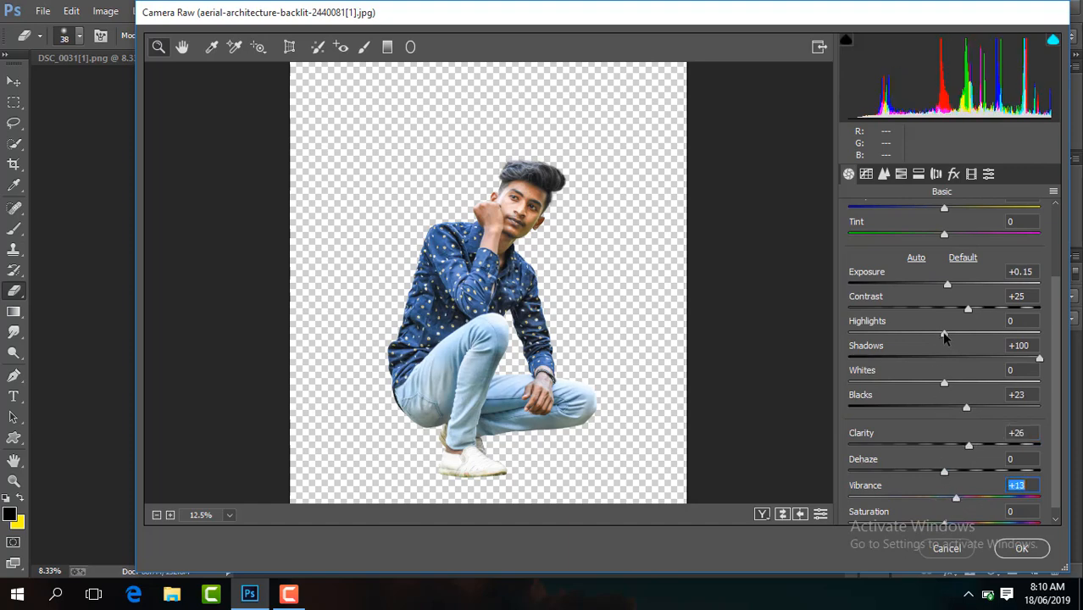
left_click_drag(945, 336, 872, 335)
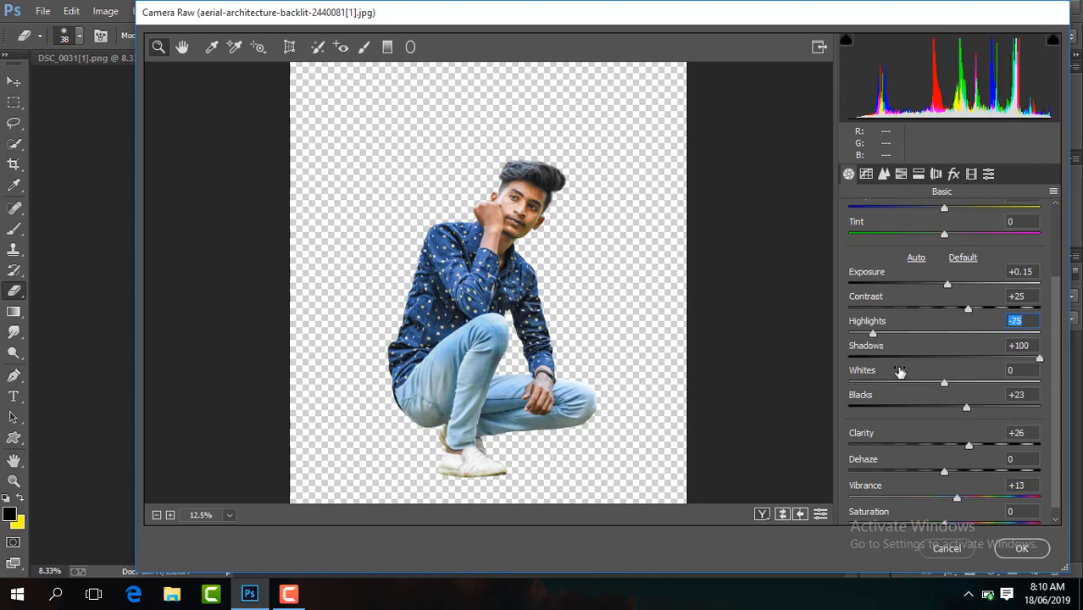
left_click_drag(944, 384, 913, 400)
Step: Shift the Blues hue toward aqua, set saturation to Blues -19, Yellows -100 and Greens -100, and raise Oranges slightly
left_click(900, 173)
left_click(854, 212)
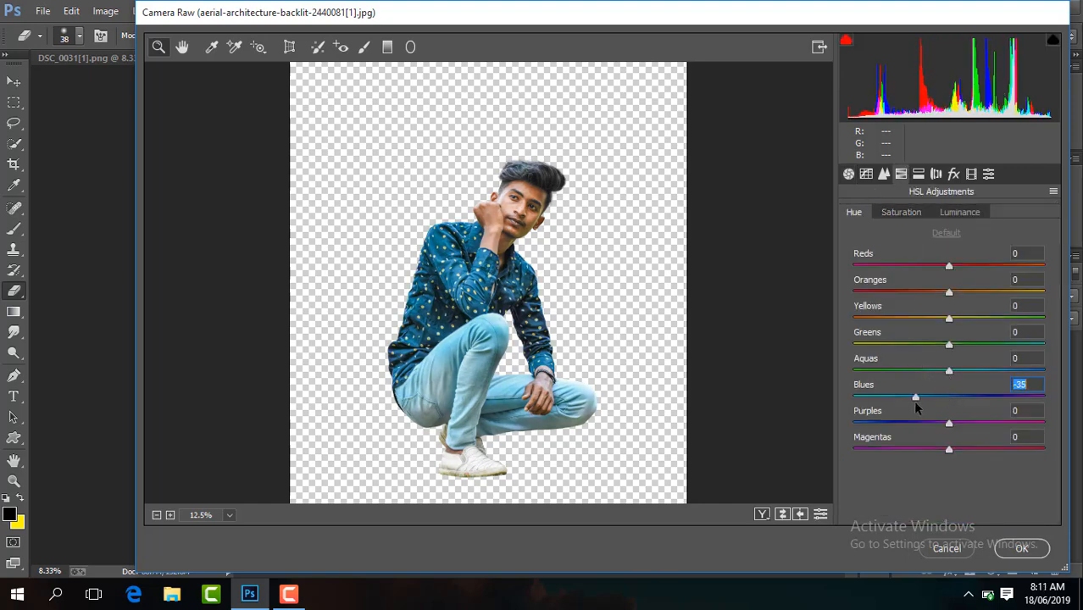
left_click(901, 213)
left_click_drag(938, 399, 930, 395)
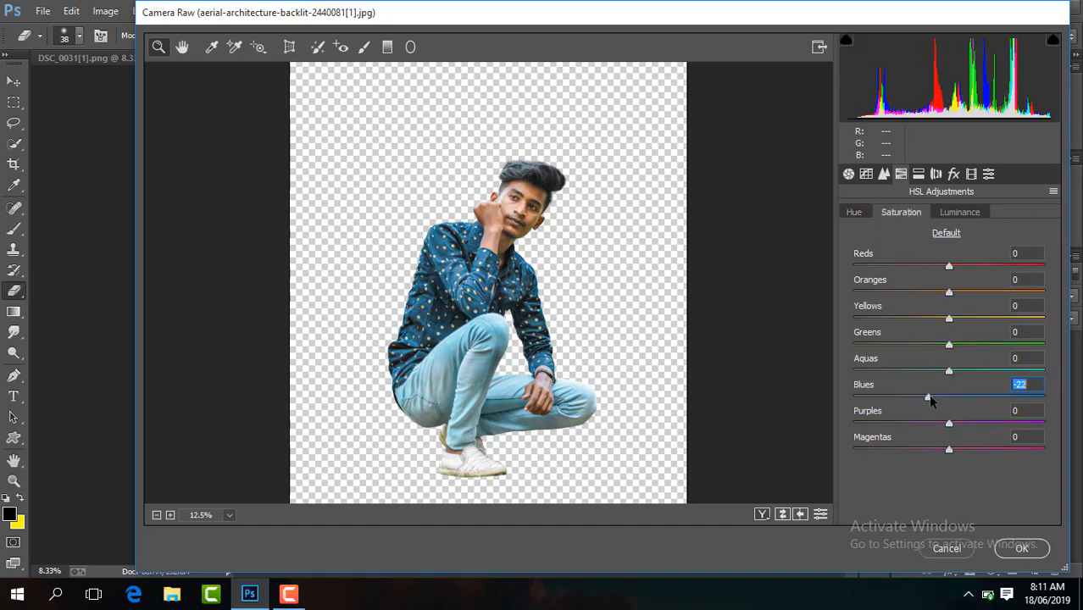
left_click_drag(949, 317, 806, 329)
left_click_drag(948, 345, 828, 348)
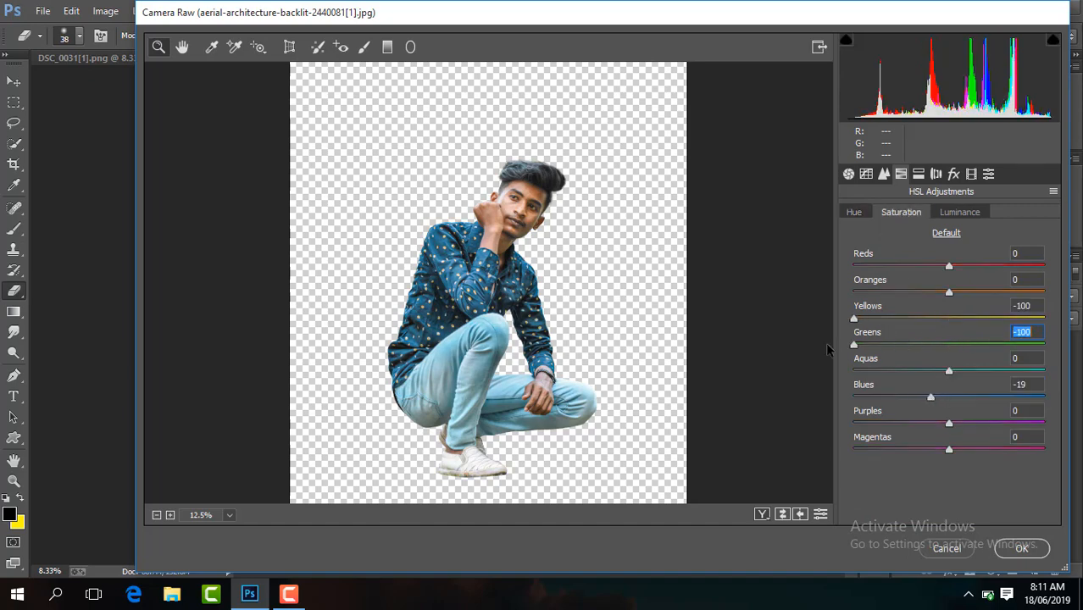
mouse_move(949, 293)
left_mouse_down()
mouse_move(936, 294)
mouse_move(960, 292)
left_mouse_up()
left_click(976, 211)
Step: Set the man's sharpening amount to about 64 and raise the luminance noise reduction
left_click(884, 174)
left_click_drag(845, 239, 933, 239)
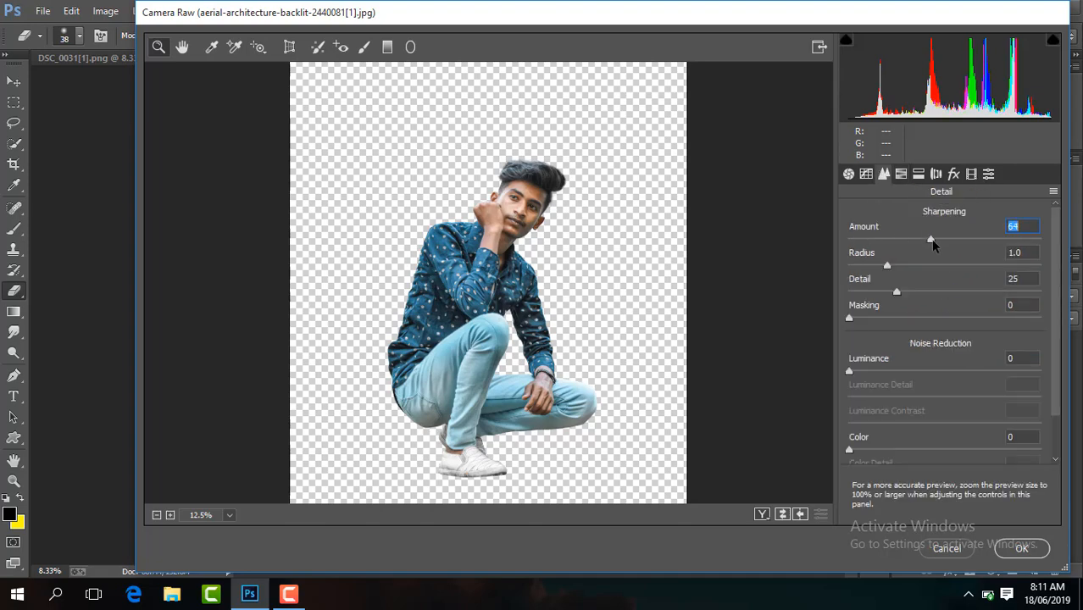
left_click_drag(848, 371, 932, 372)
left_click(848, 175)
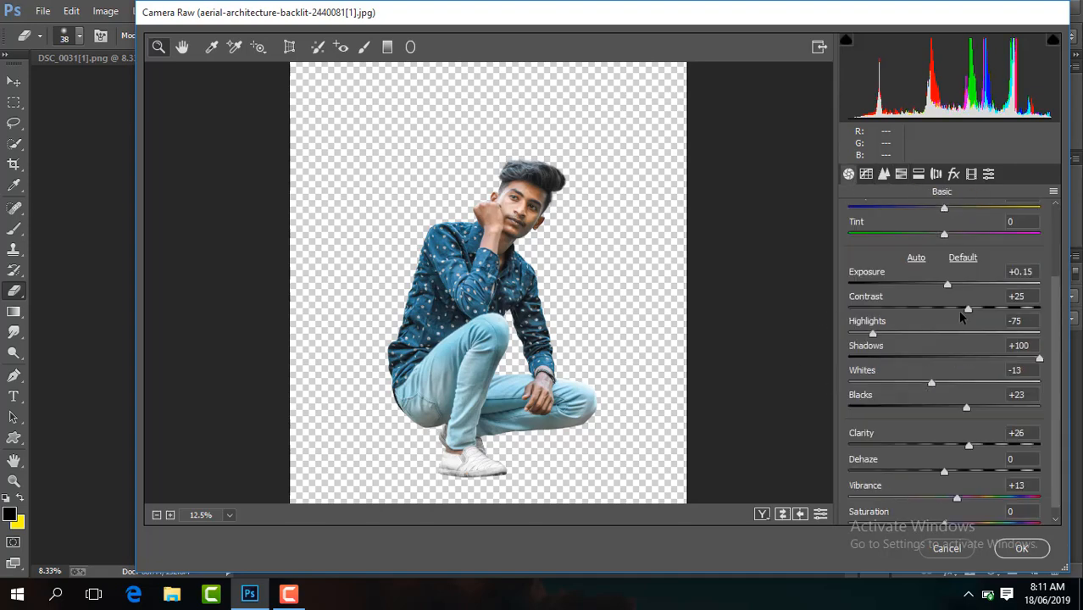
left_click(947, 287)
Step: Brighten the man's hair and face with an Adjustment Brush at Exposure +0.85 and apply the Camera Raw changes
left_click(365, 47)
key("ctrl+plus")
key("ctrl+plus")
key("ctrl+plus")
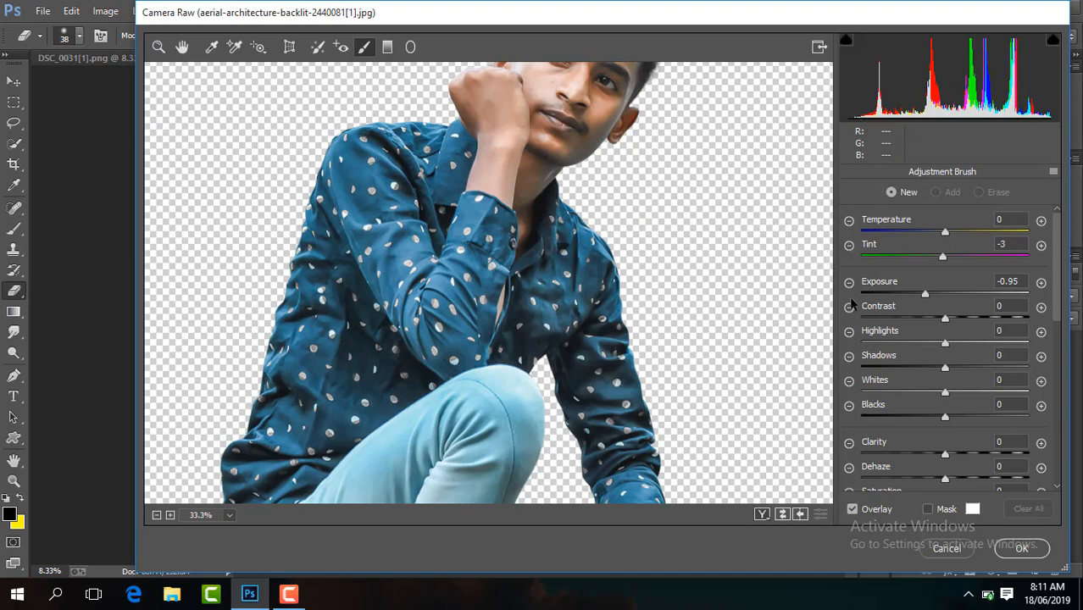
left_click(181, 46)
left_click_drag(579, 182, 499, 262)
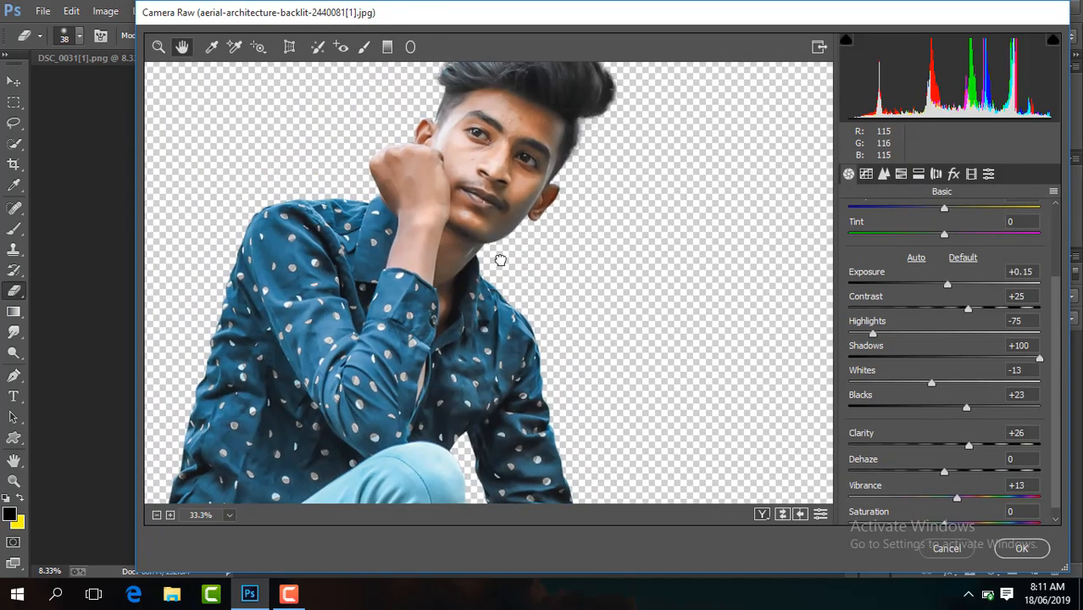
left_click(365, 47)
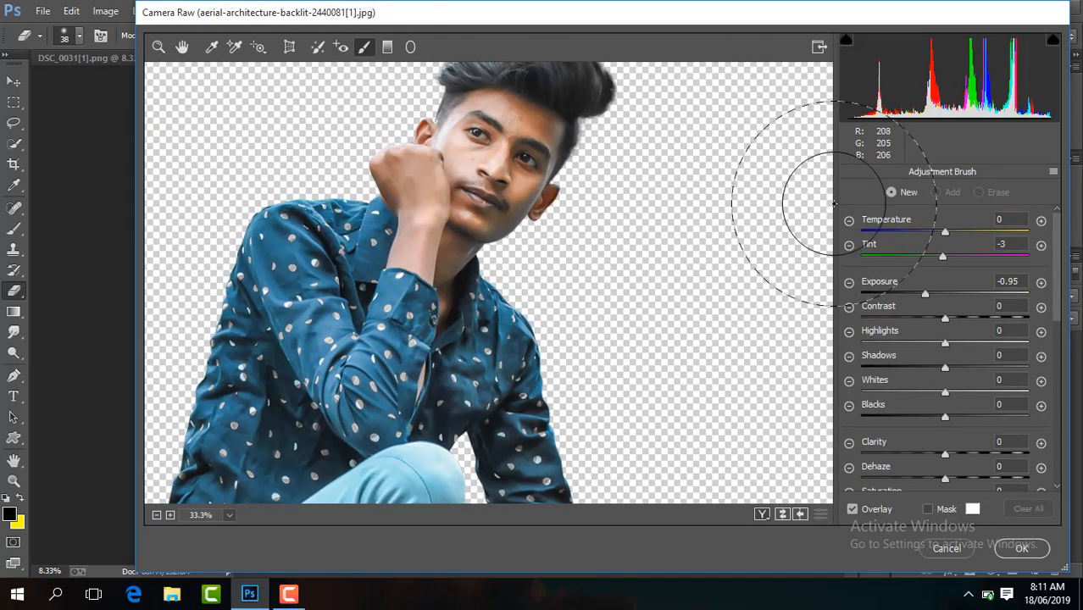
left_click(962, 296)
mouse_move(558, 122)
left_mouse_down()
mouse_move(536, 182)
mouse_move(505, 211)
left_mouse_up()
key("ctrl+minus")
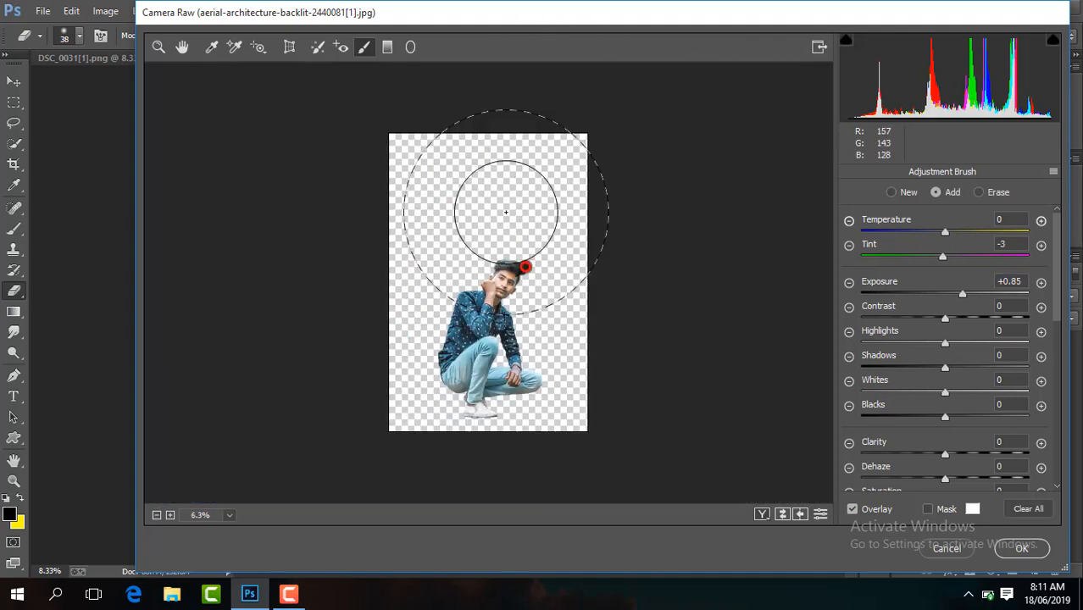
left_click(1021, 548)
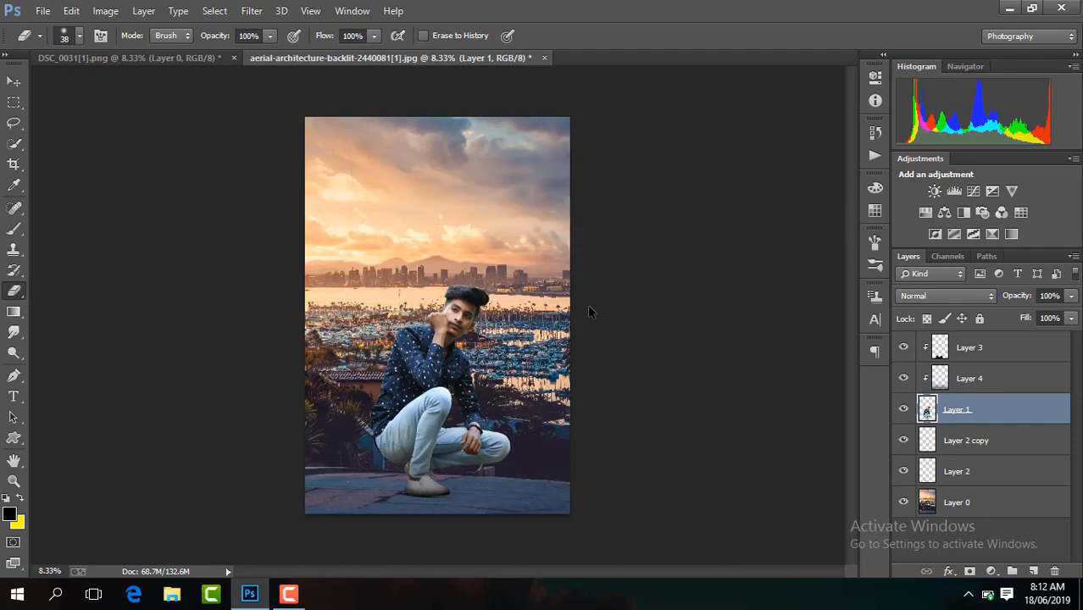
Step: Examine the recoloured man up close in the composite, from his face down to his shoes
key("ctrl+plus")
key("ctrl+plus")
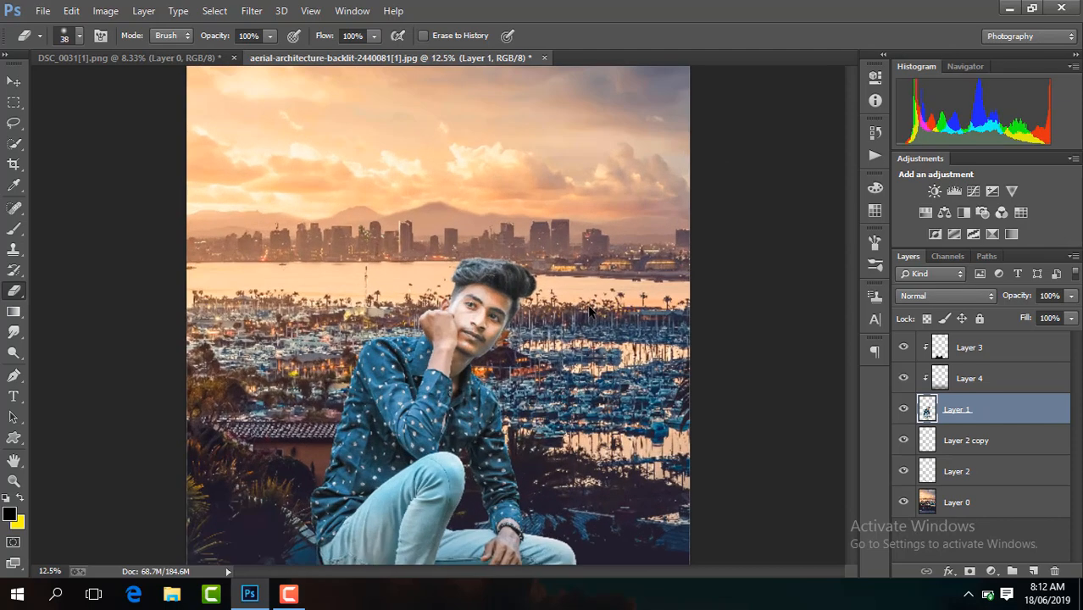
left_click_drag(848, 339, 844, 431)
key("ctrl+plus")
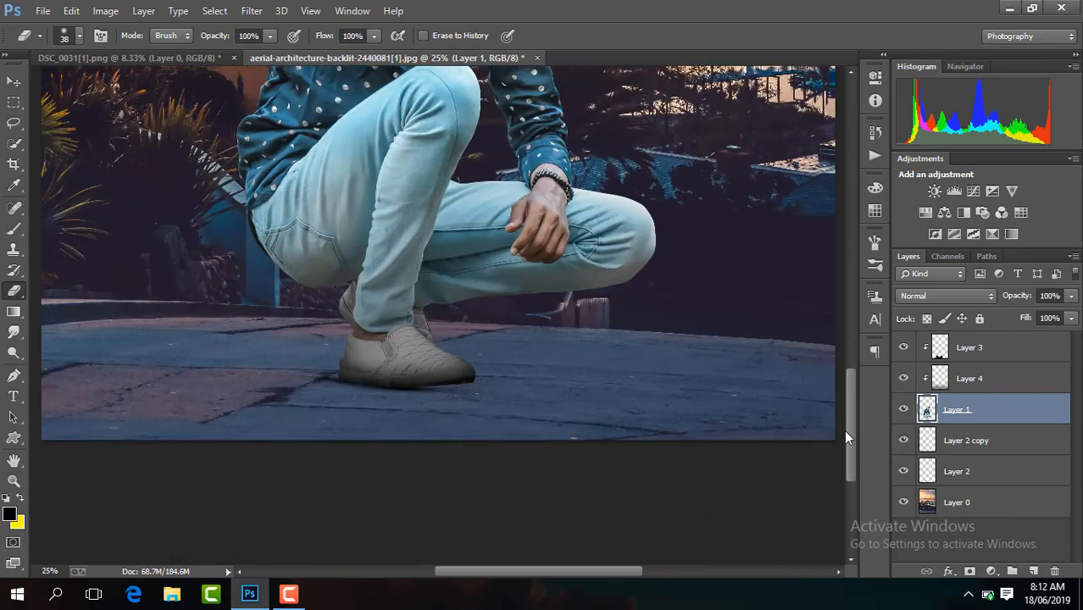
key("ctrl+minus")
key("ctrl+minus")
key("ctrl+minus")
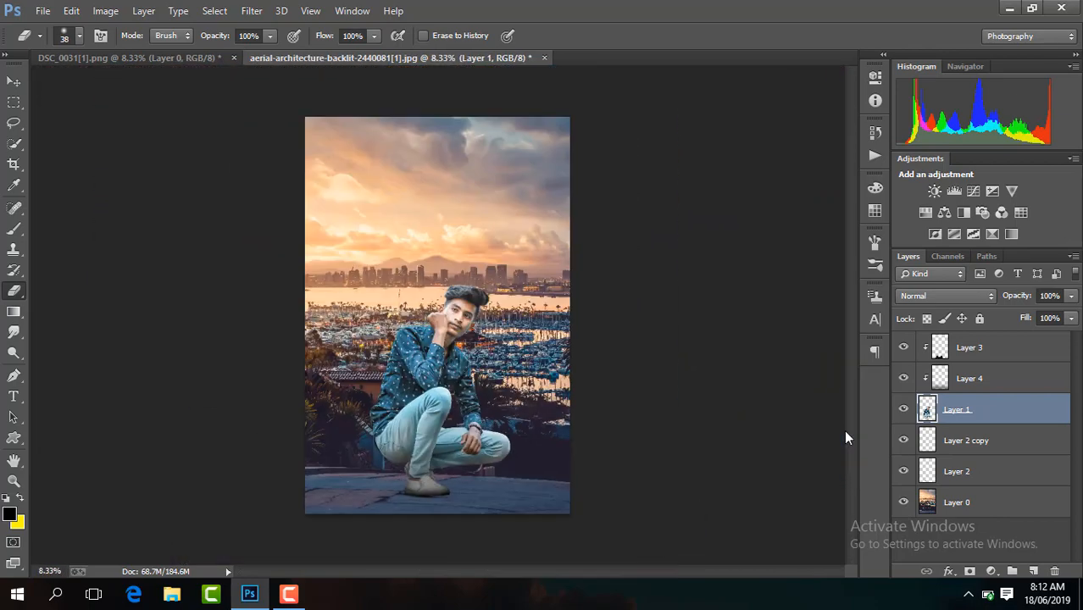
Step: Add a layer directly above Layer 0 and paint a soft black brush spot near the shoe with a 507-pixel brush
left_click(1015, 508)
left_click(1032, 570)
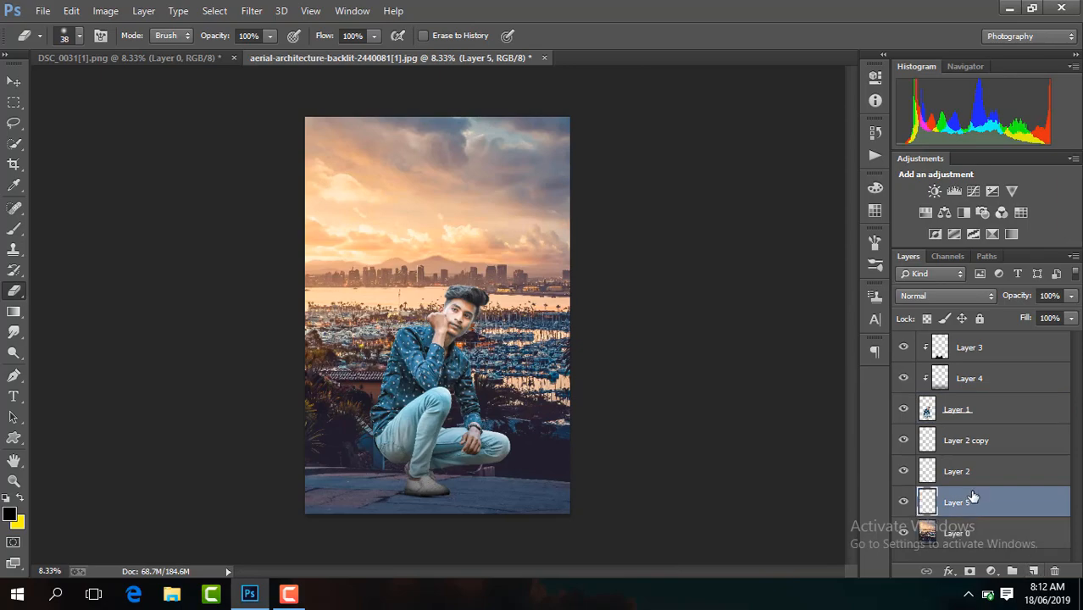
left_click(13, 231)
key("ctrl+plus")
key("ctrl+plus")
key("ctrl+plus")
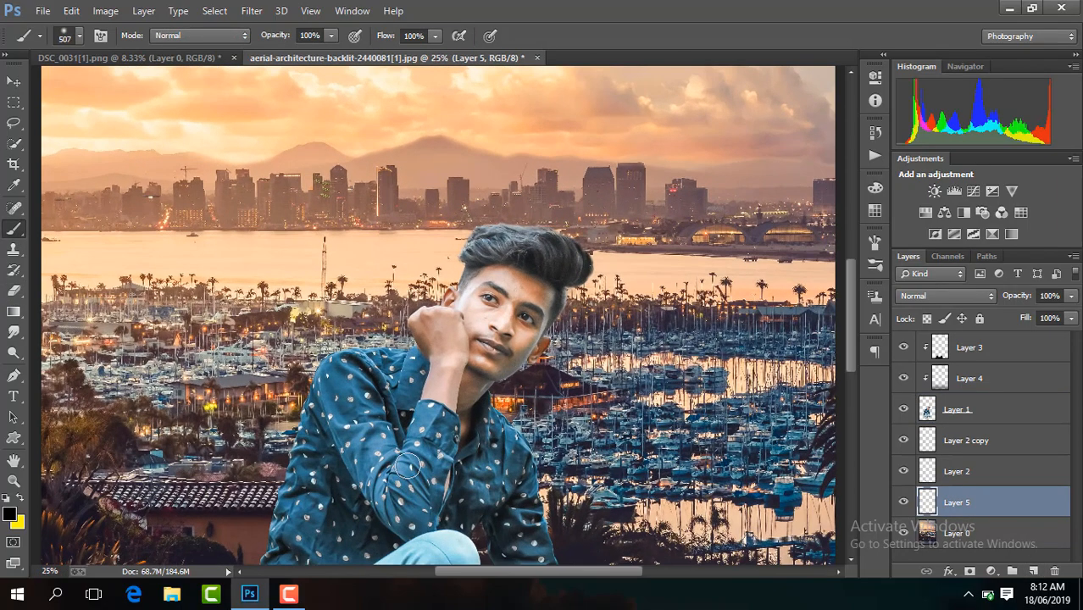
left_click_drag(848, 335, 838, 444)
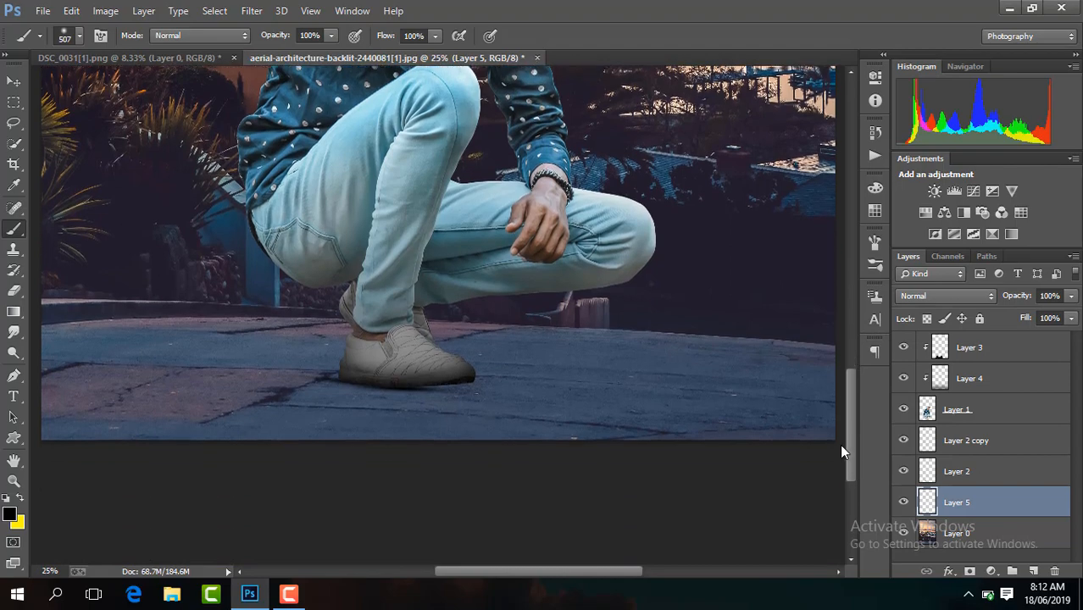
key("ctrl+minus")
Step: Transform the black spot to 397.69% width and 41.09% height and place it as a flat shadow beneath the shoe
left_click(13, 82)
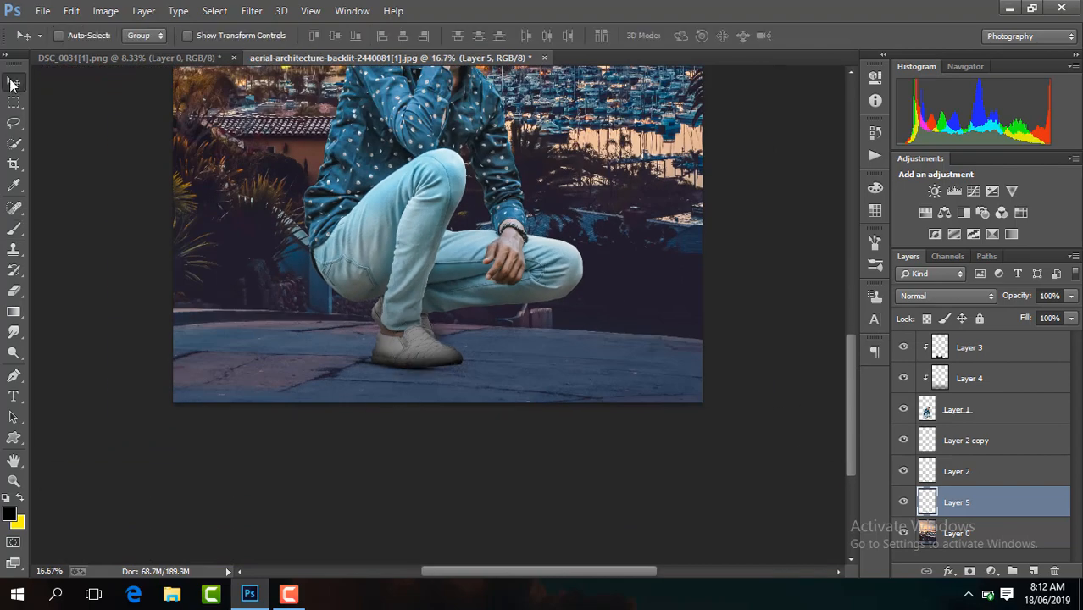
left_click(229, 36)
key("ctrl+t")
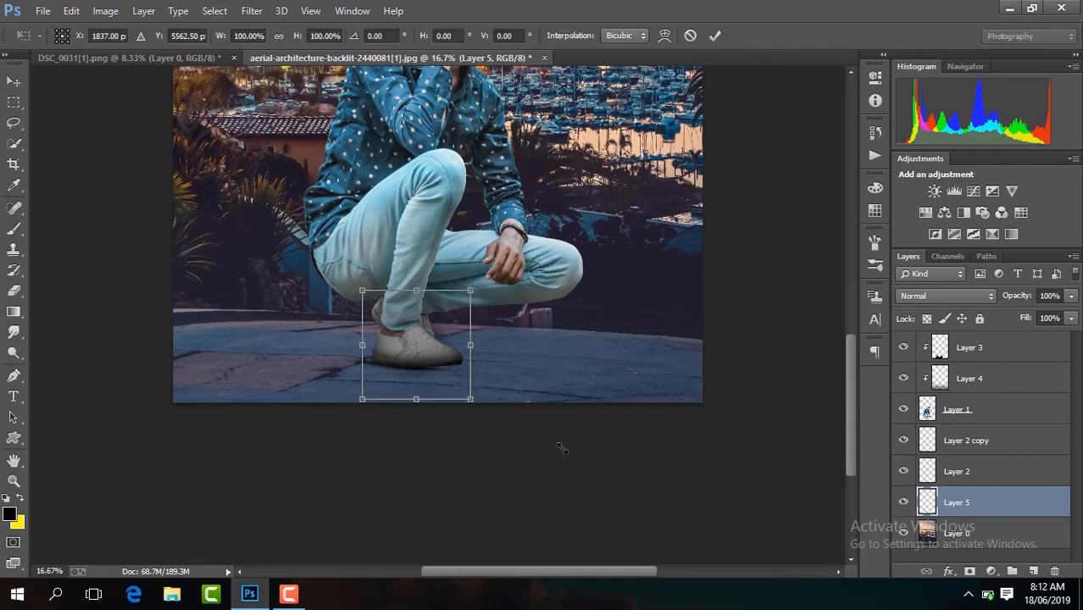
left_click_drag(605, 471, 604, 469)
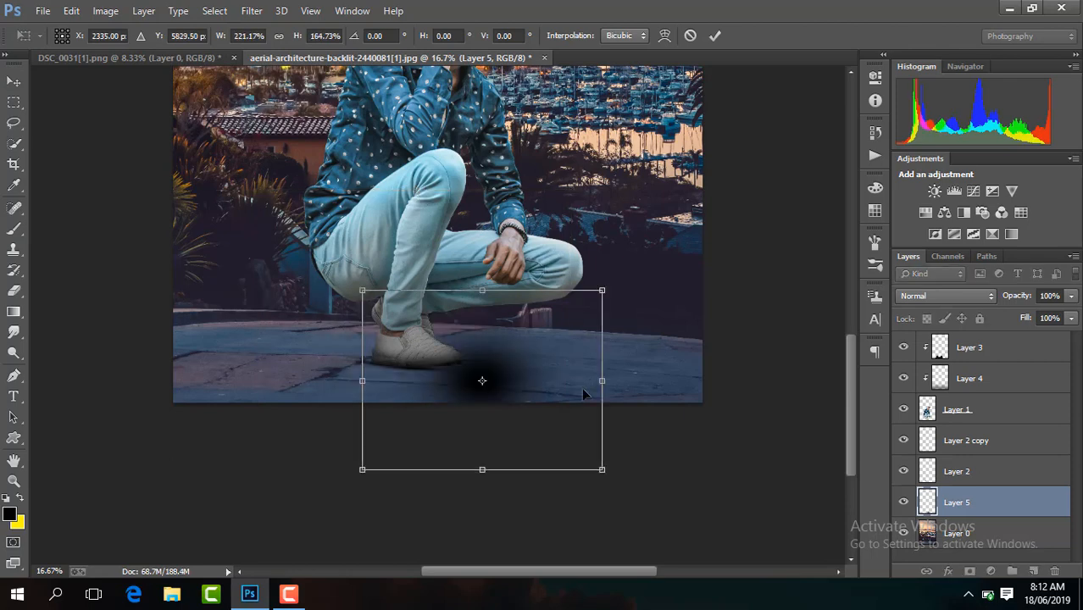
left_click_drag(576, 385, 523, 346)
left_click_drag(430, 253, 431, 322)
left_click_drag(549, 343, 649, 344)
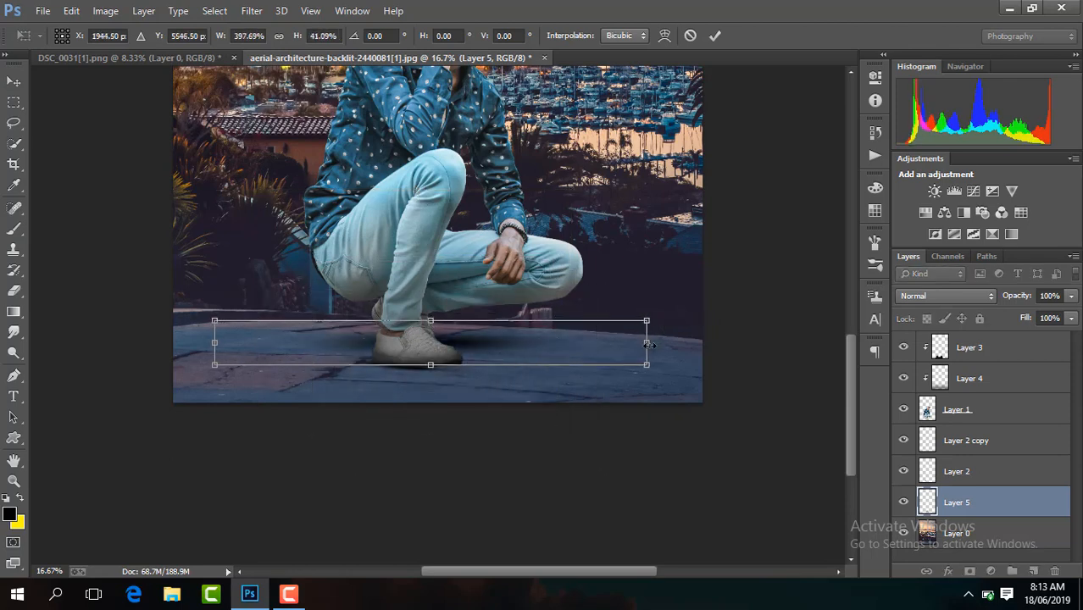
left_click_drag(485, 359, 478, 363)
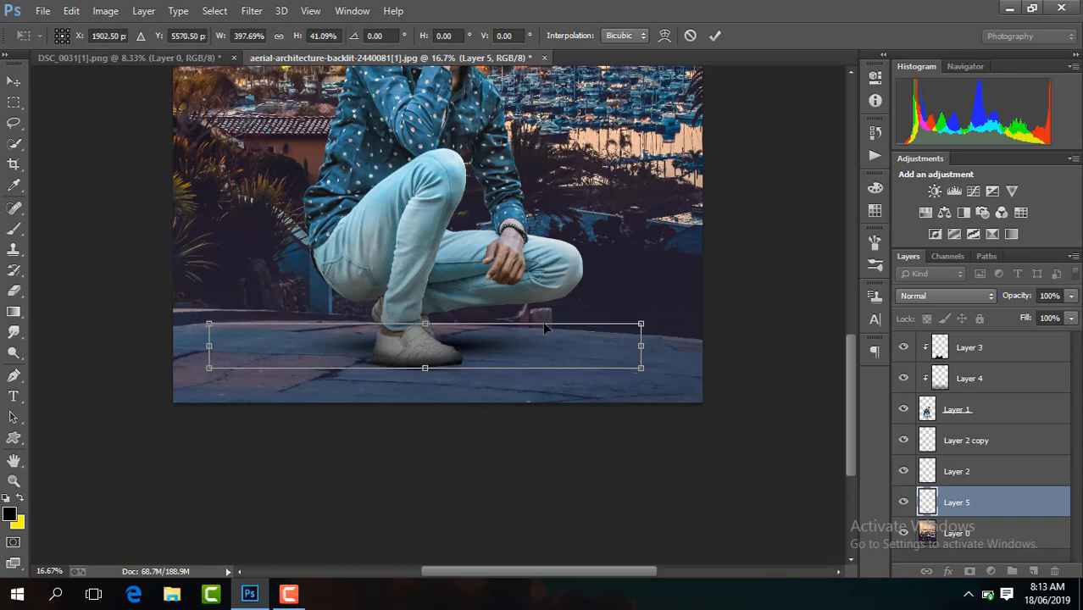
Step: Lower the flattened ground shadow's layer opacity to 55% and commit the transformation
left_click(1071, 296)
left_click_drag(1071, 318, 1060, 318)
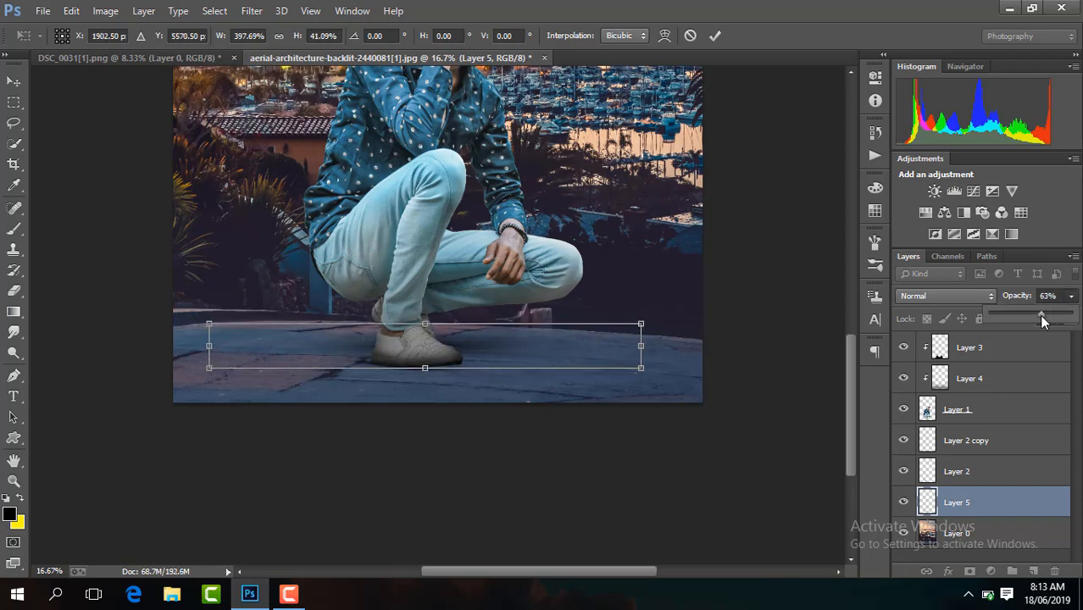
key("Return")
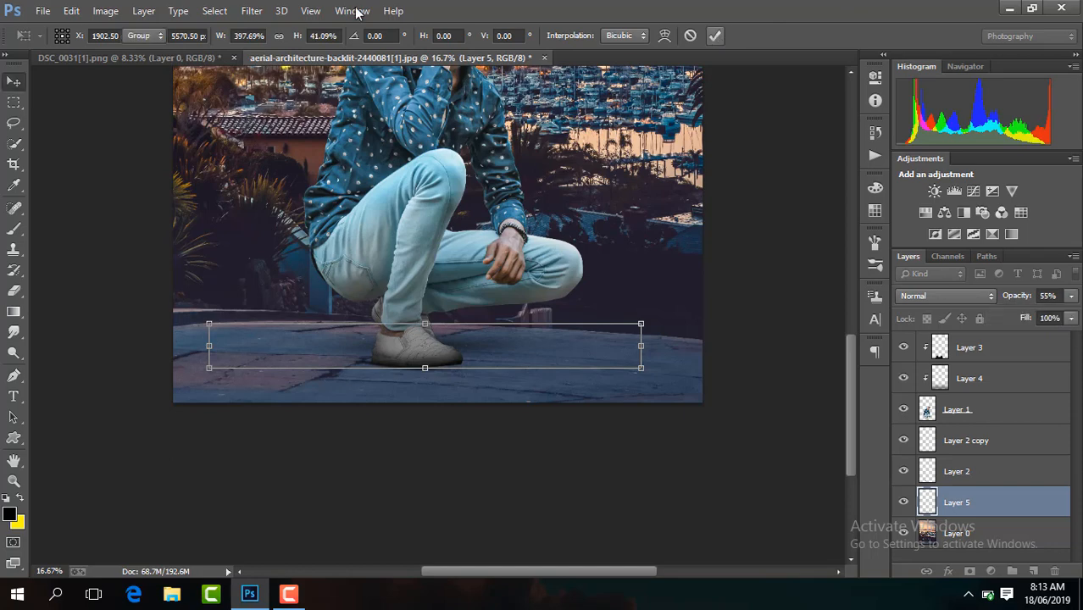
key("Return")
key("ctrl+minus")
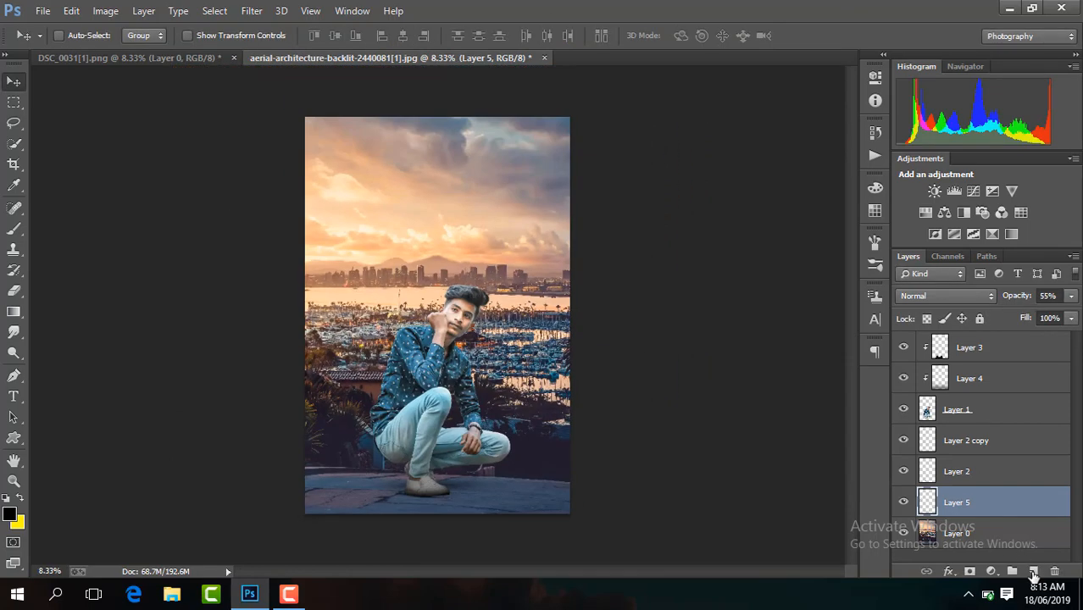
left_click(983, 416)
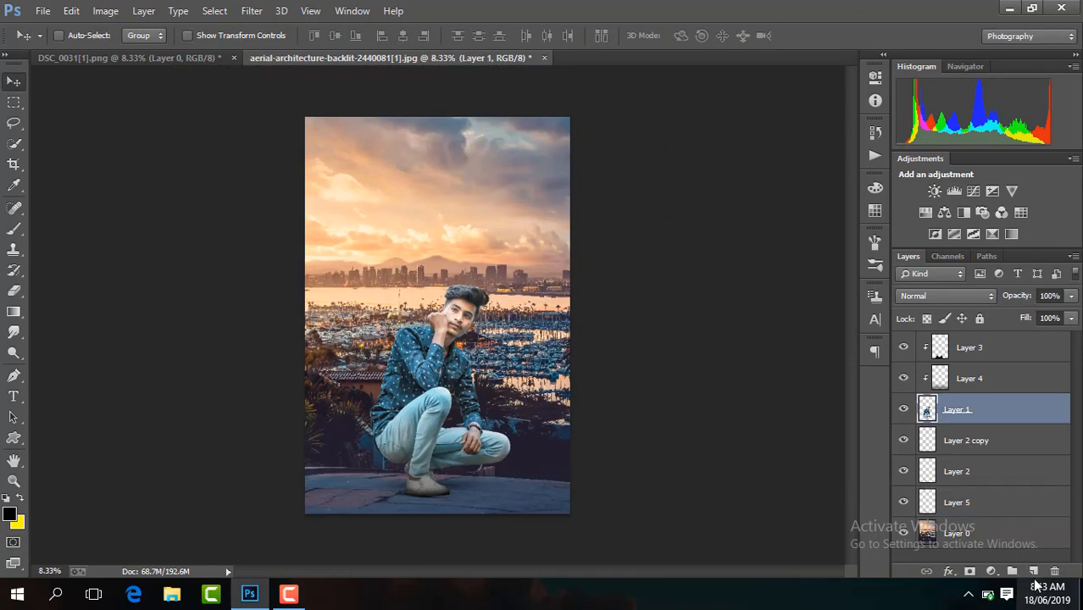
left_click(1033, 570)
key("ctrl+z")
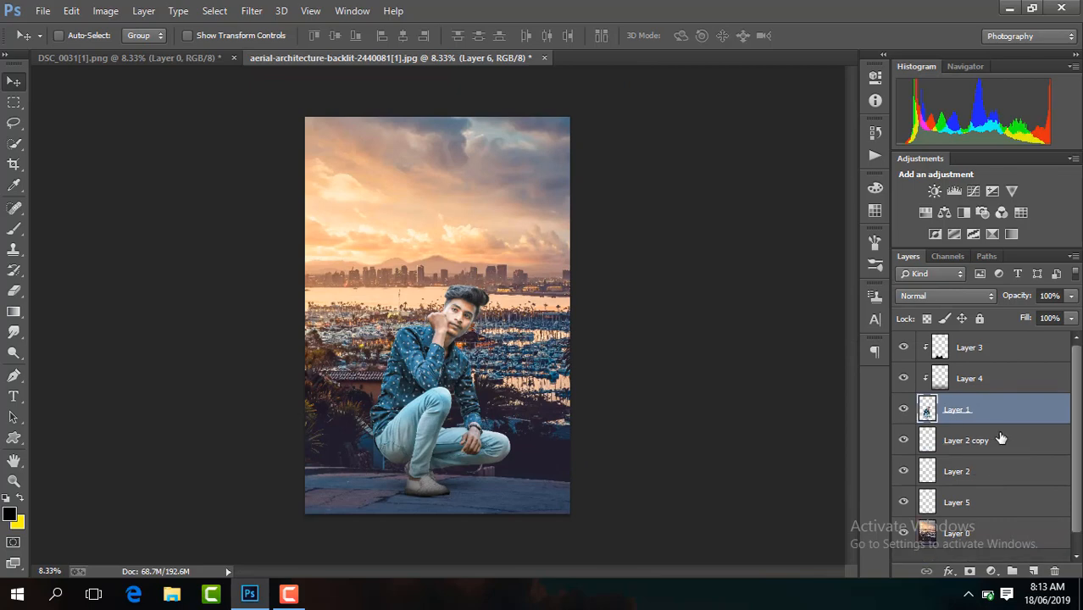
Step: Add a Brightness/Contrast adjustment clipped to the man's layer with brightness 7 and contrast 31
left_click(990, 571)
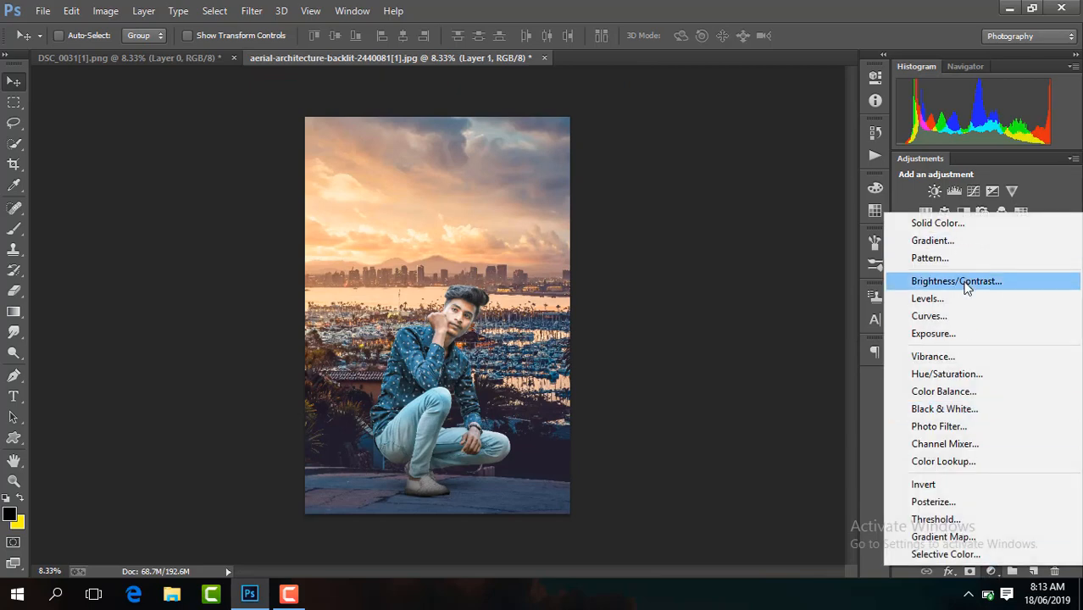
left_click(962, 280)
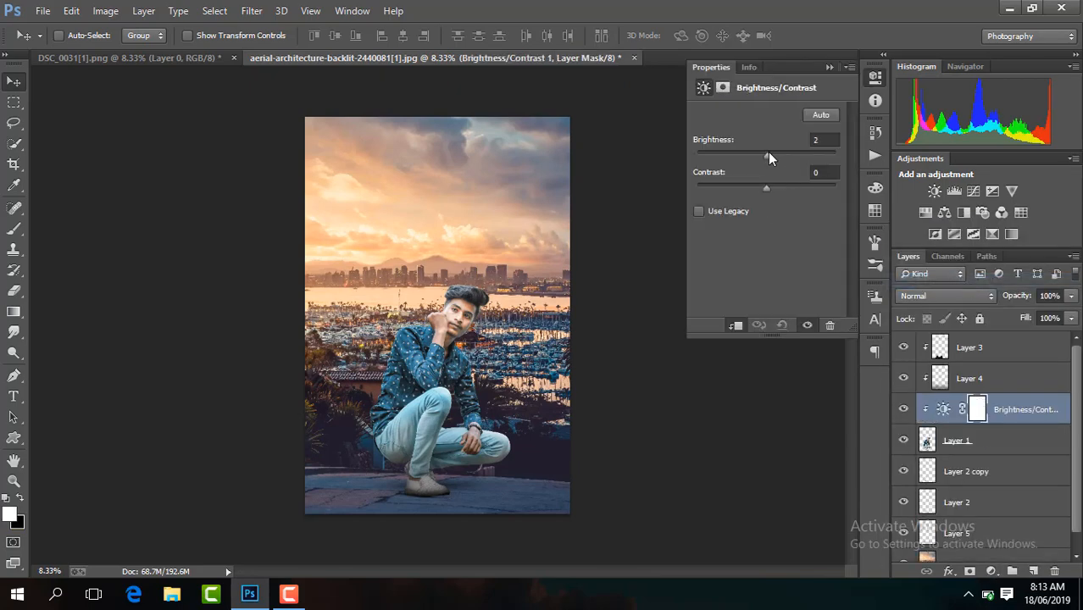
left_click_drag(768, 152, 787, 186)
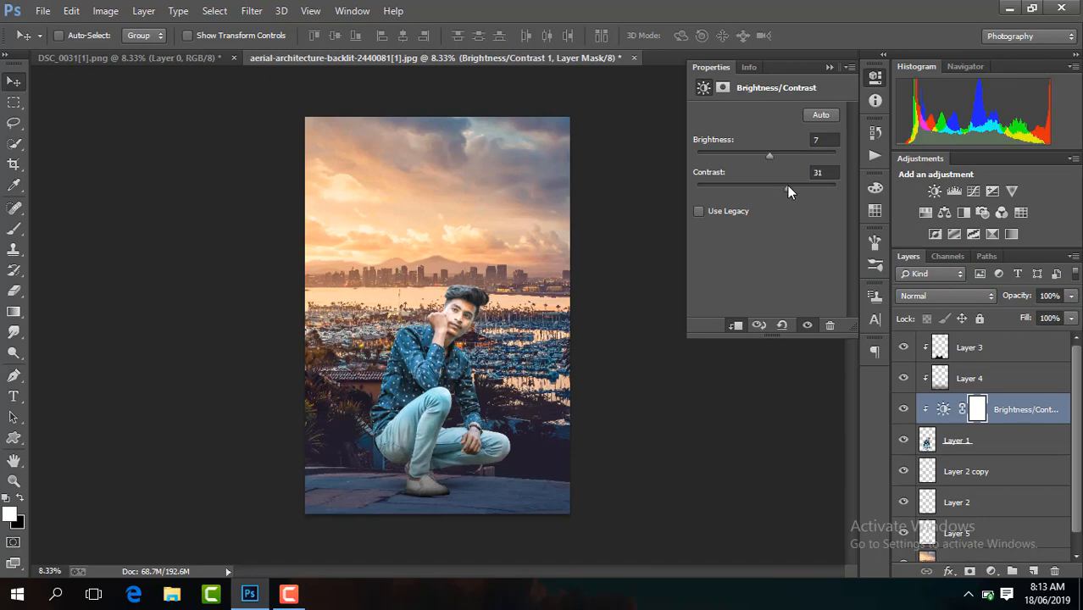
left_click(828, 67)
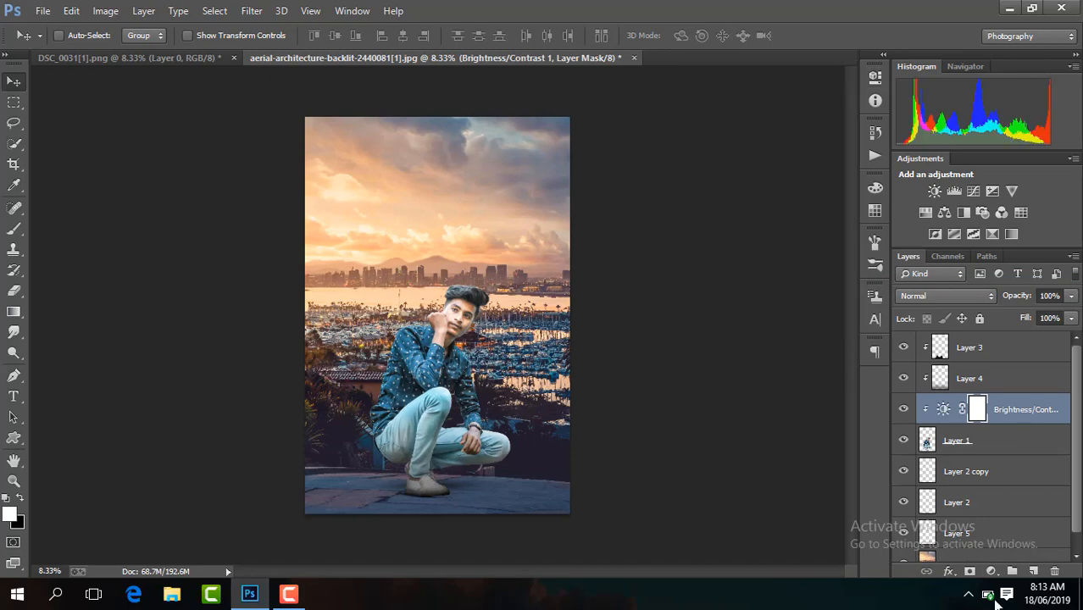
Step: Add a clipped Selective Color adjustment for the man, slightly lowering black in the Reds and setting black to +7% in the Blacks
left_click(991, 570)
left_click(985, 561)
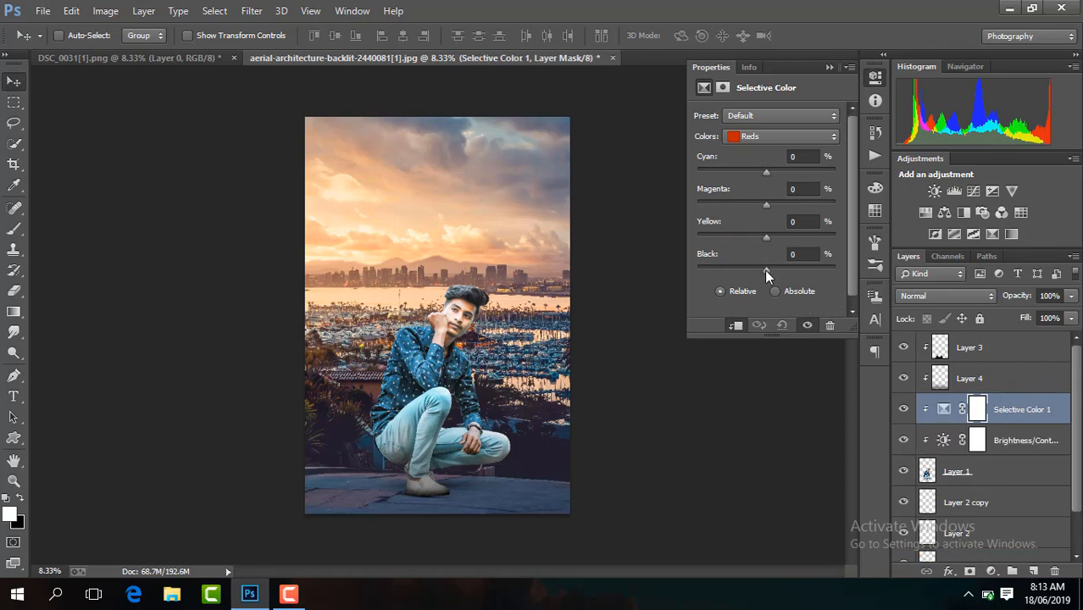
left_click_drag(764, 270, 763, 269)
left_click(776, 137)
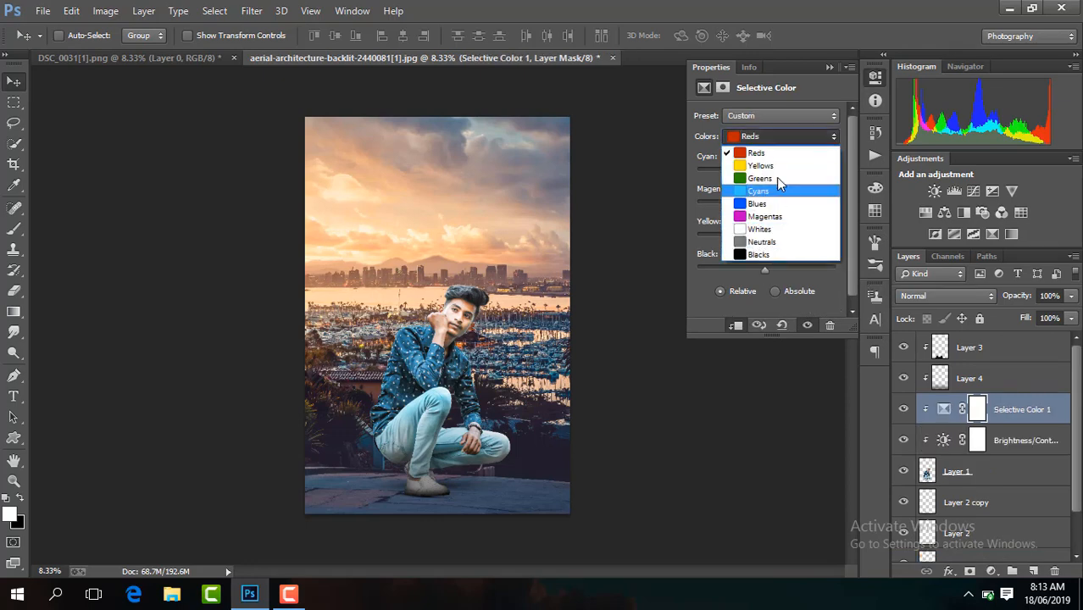
left_click(771, 254)
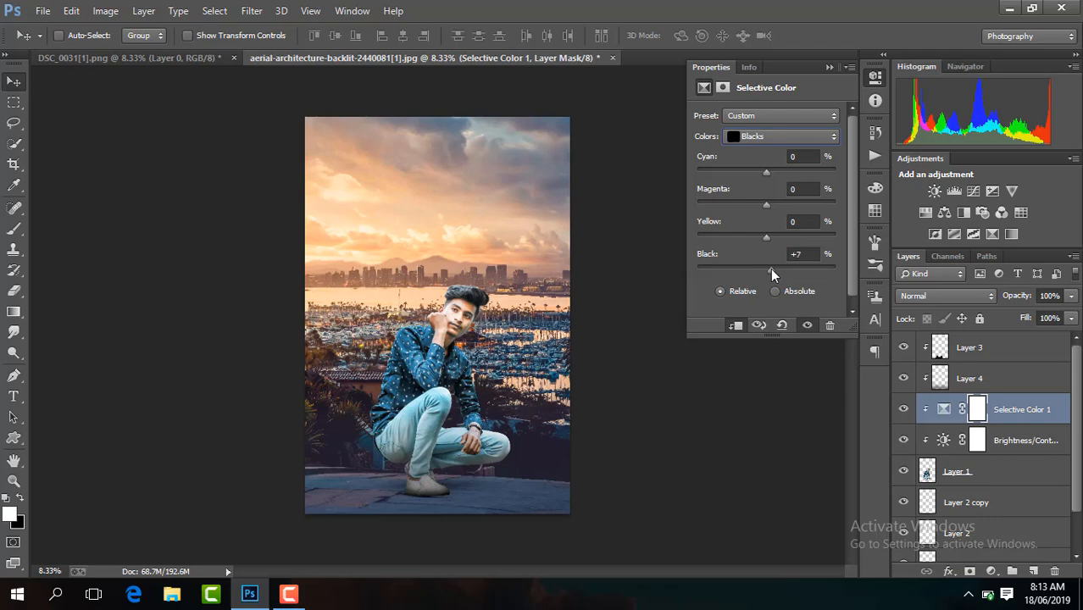
left_click(828, 67)
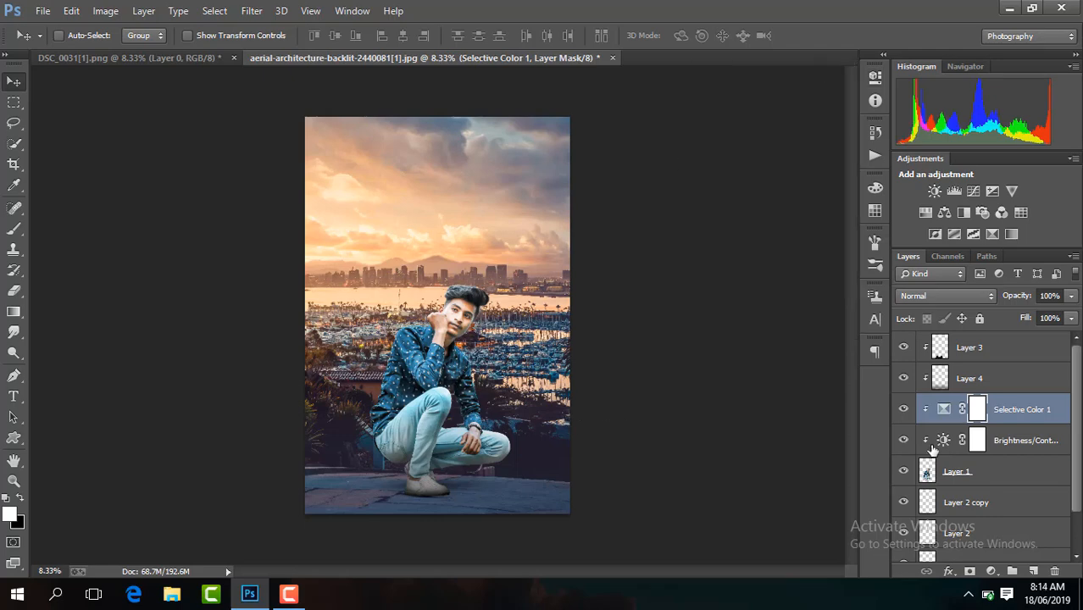
Step: Apply the Camera Raw Filter to the man on Layer 1 with reduced highlights
left_click_drag(1078, 439, 1078, 487)
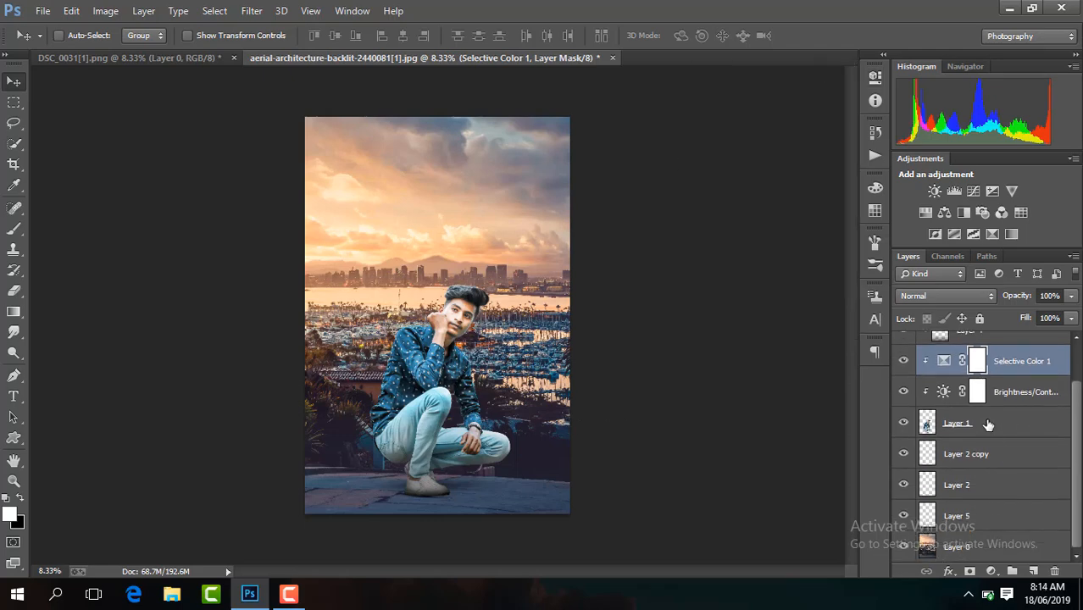
left_click(988, 425)
left_click(251, 10)
left_click(310, 100)
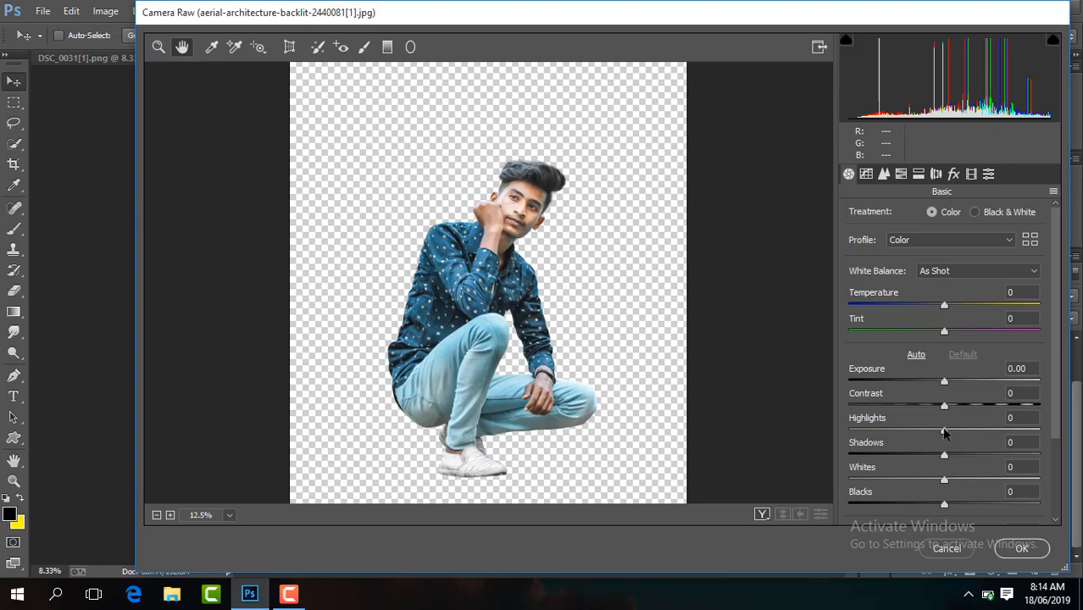
left_click_drag(943, 430, 898, 431)
left_click(1022, 548)
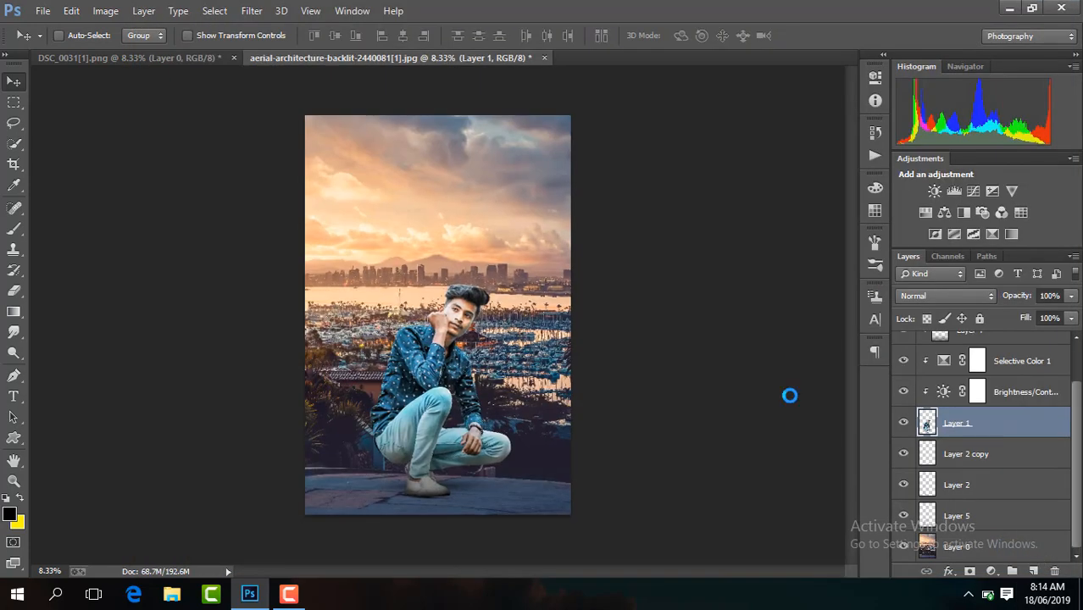
Step: Examine the man in the composite up close, from his face down to his shoes and the ground shadow
key("ctrl+plus")
key("ctrl+minus")
key("ctrl+minus")
key("ctrl+minus")
key("ctrl+plus")
key("ctrl+plus")
key("ctrl+plus")
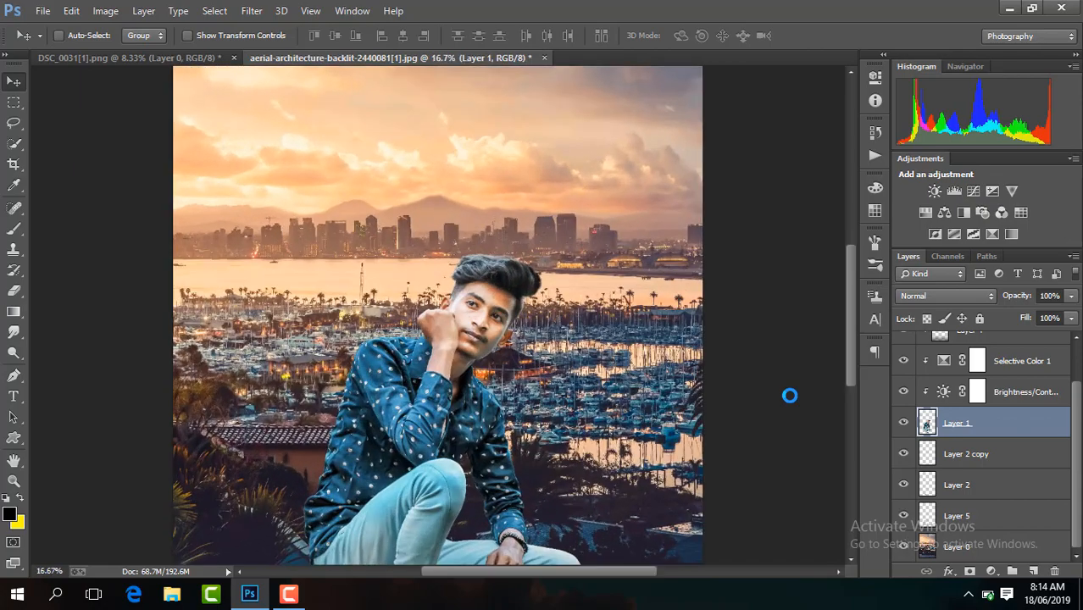
left_click_drag(851, 380, 847, 459)
key("ctrl+plus")
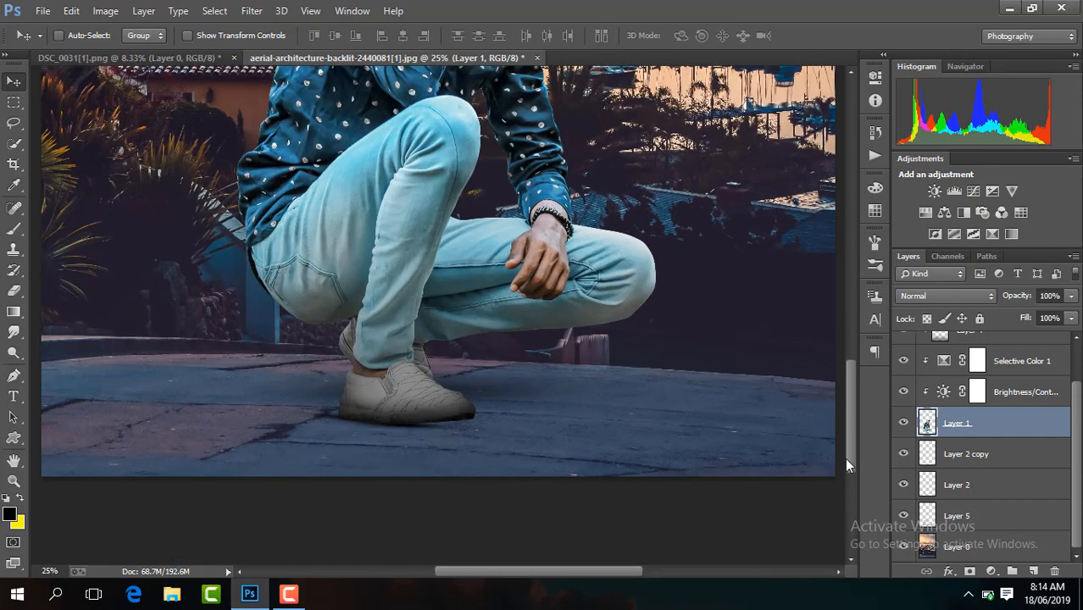
key("ctrl+minus")
key("ctrl+minus")
key("ctrl+minus")
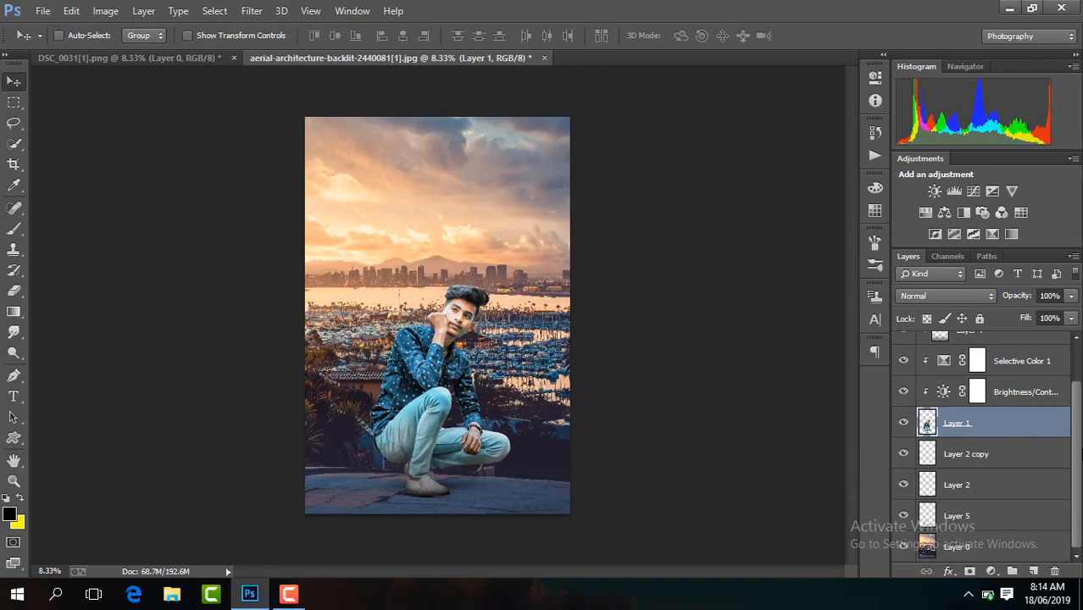
Step: Crop the document to its current canvas bounds, deleting the background pixels that extend beyond them
left_click(993, 543)
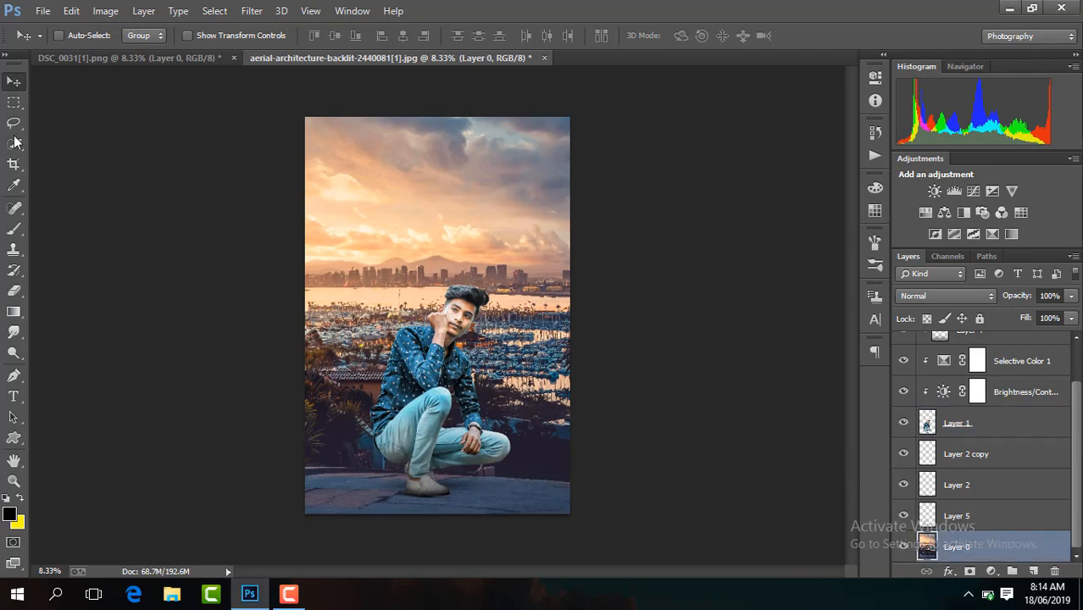
key("c")
left_click(737, 34)
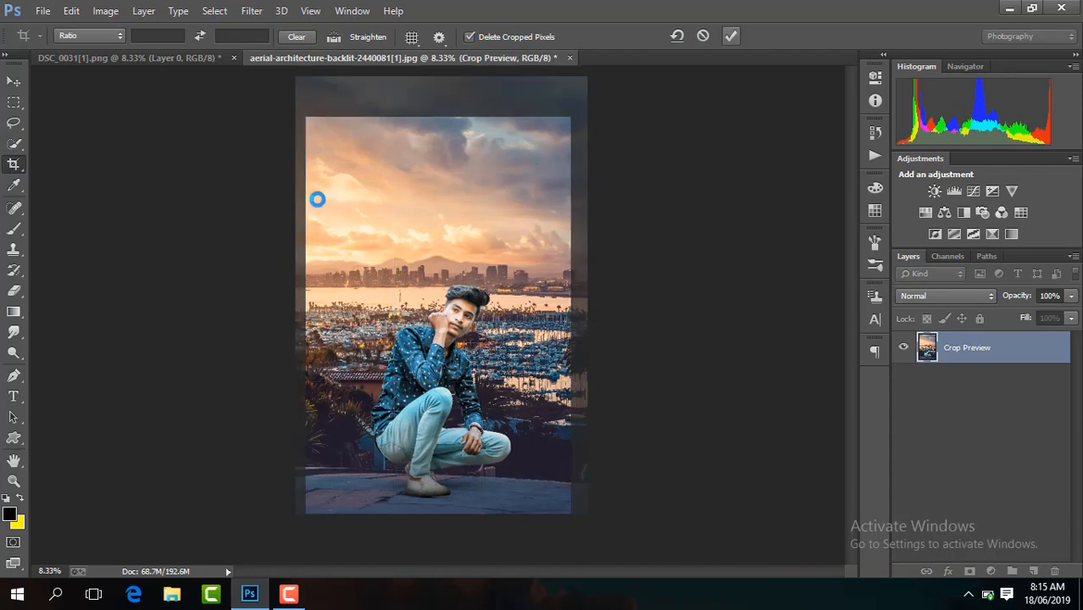
Step: Adjust the background in the Camera Raw Filter with contrast +7, shadows +13, blacks -2, slightly raised clarity and sharpening 33
left_click(251, 10)
left_click(316, 104)
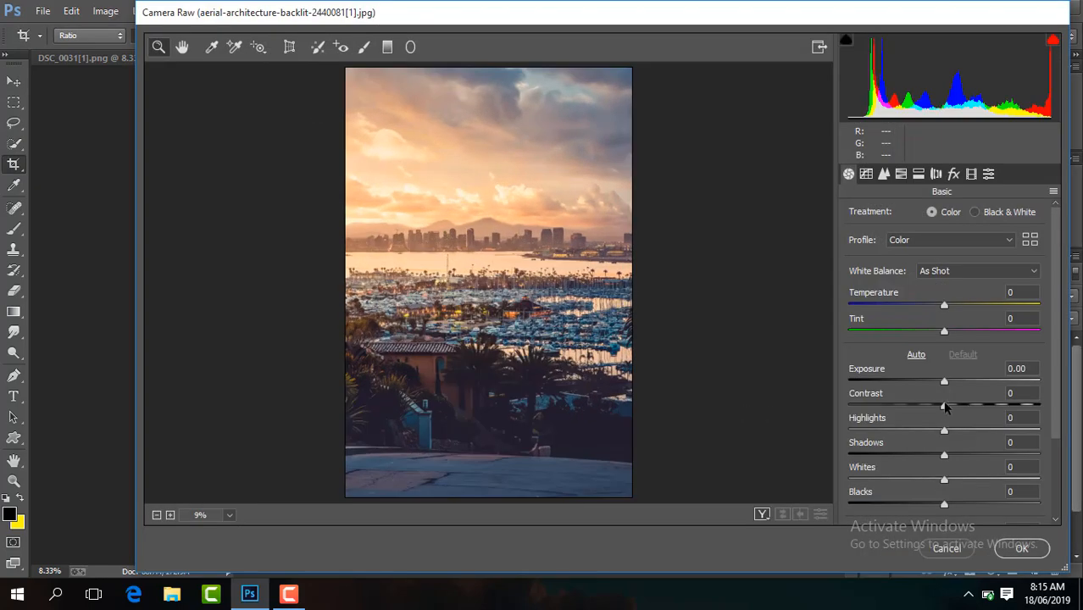
left_click_drag(945, 407, 950, 405)
left_click_drag(944, 455, 954, 457)
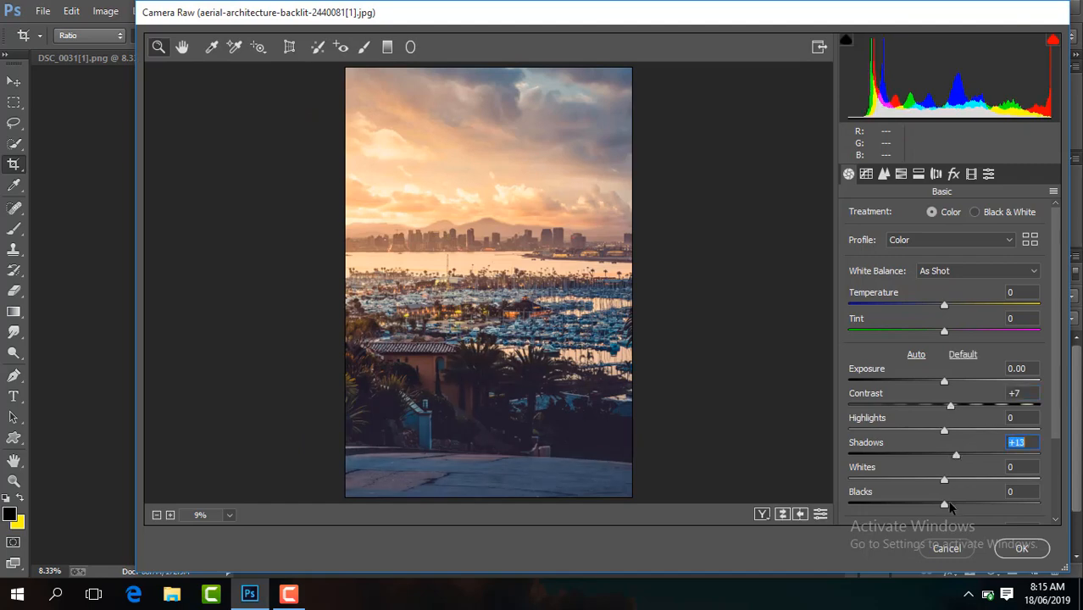
left_click_drag(949, 506, 942, 505)
scroll(944, 464, "down", 3)
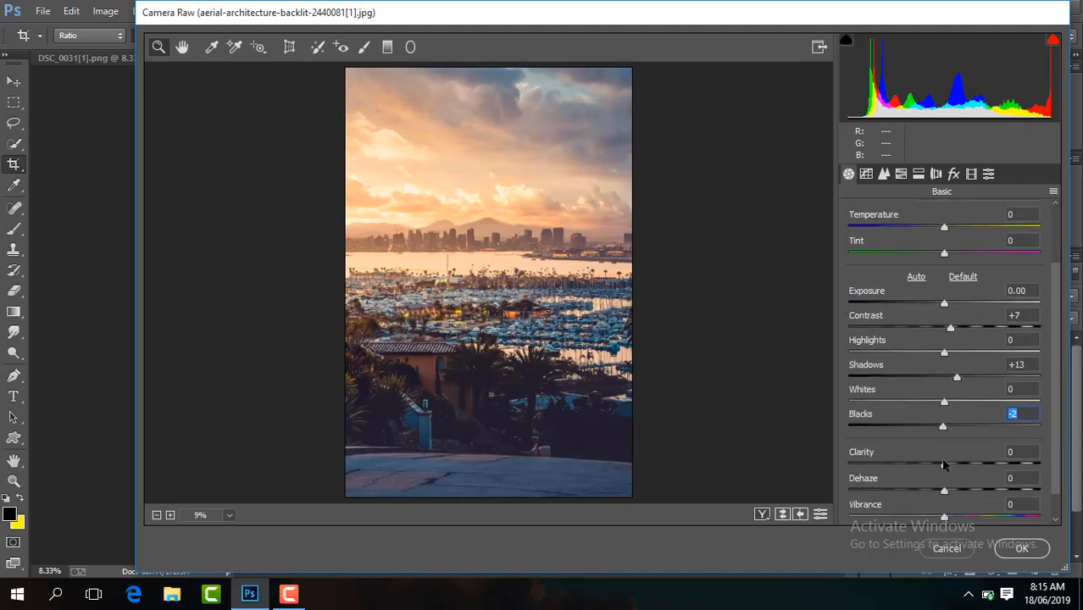
left_click_drag(944, 465, 954, 465)
left_click(884, 173)
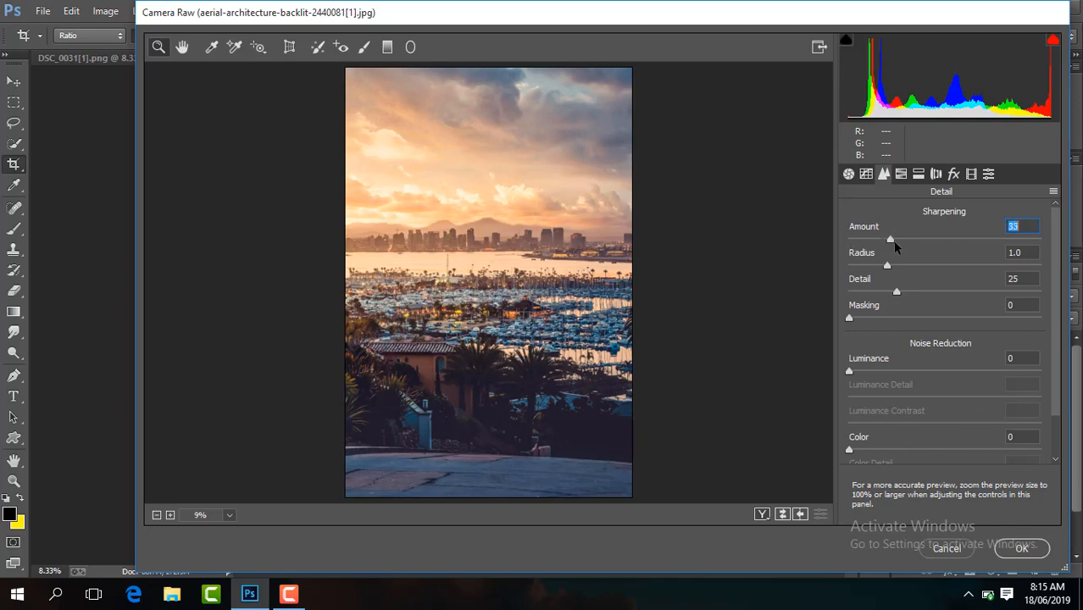
Step: Set the background's saturation to -11 for oranges and -16 for yellows, and apply the Camera Raw adjustments
left_click(900, 174)
left_click(911, 215)
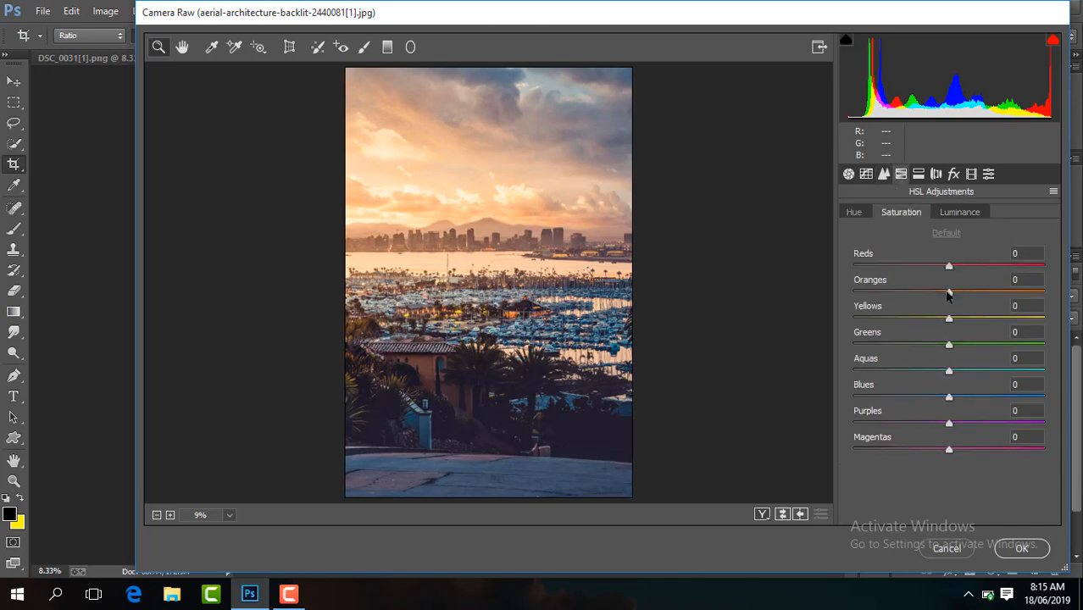
left_click_drag(948, 292, 932, 319)
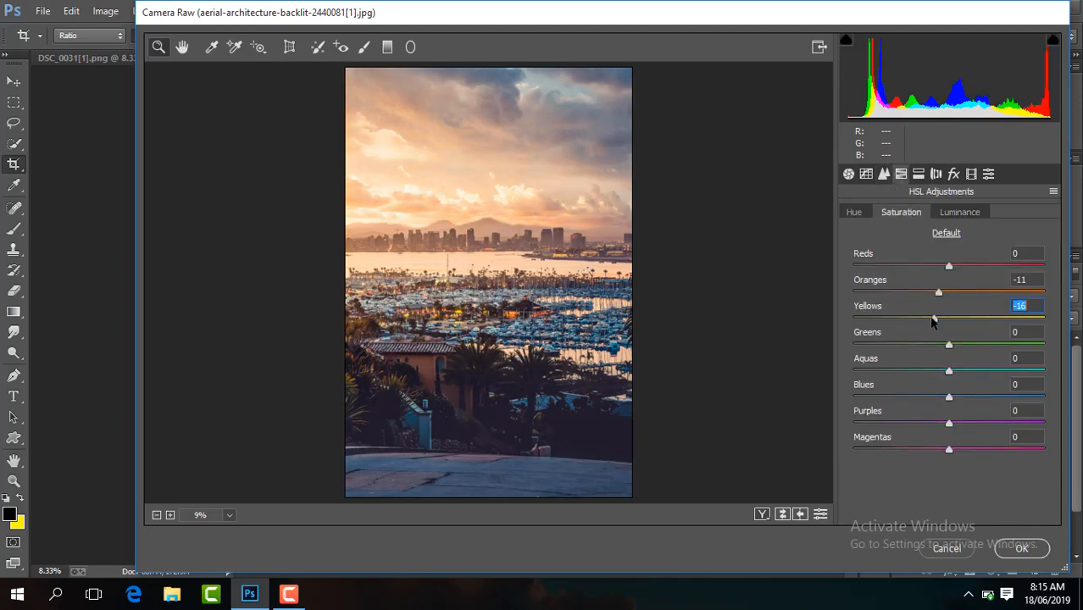
left_click(951, 394)
left_click(1006, 549)
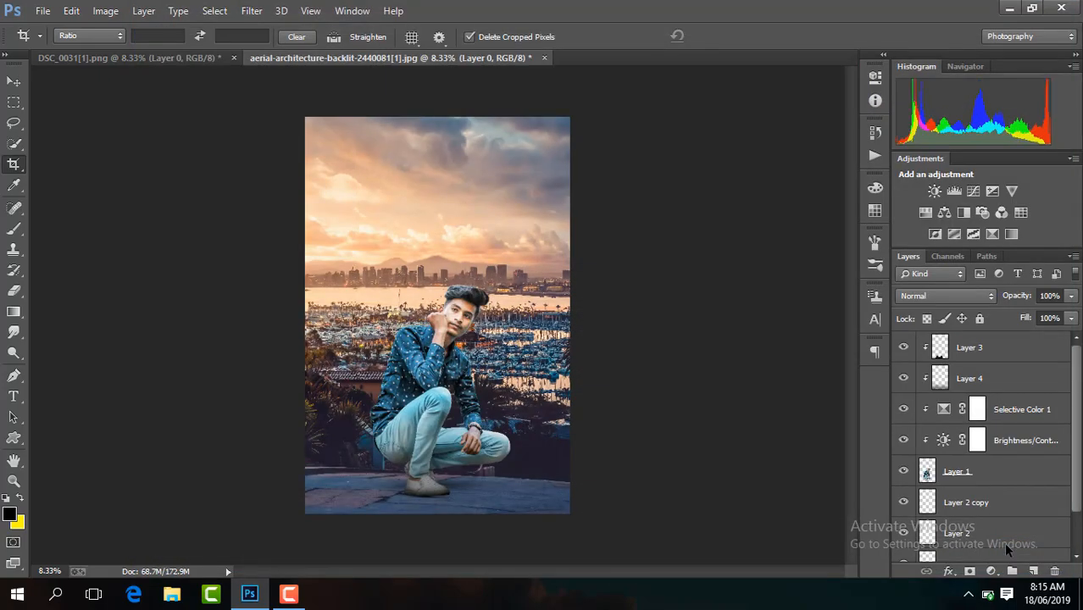
Step: Examine the graded background around the man up close, from his head down to the ground at his shoes
key("ctrl+plus")
key("ctrl+plus")
key("ctrl+plus")
key("ctrl+plus")
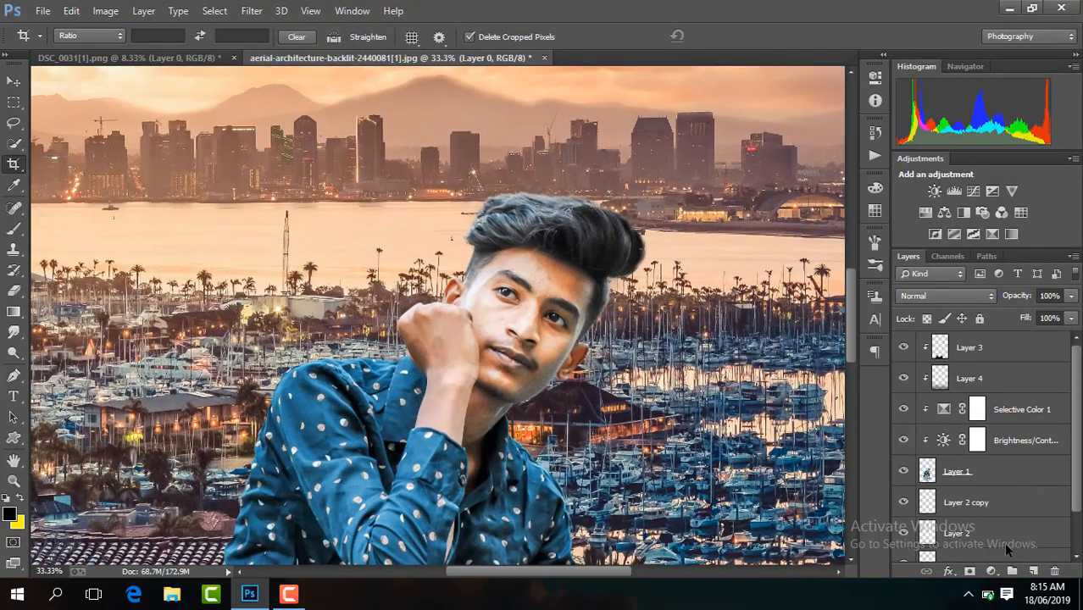
scroll(844, 359, "down", 3)
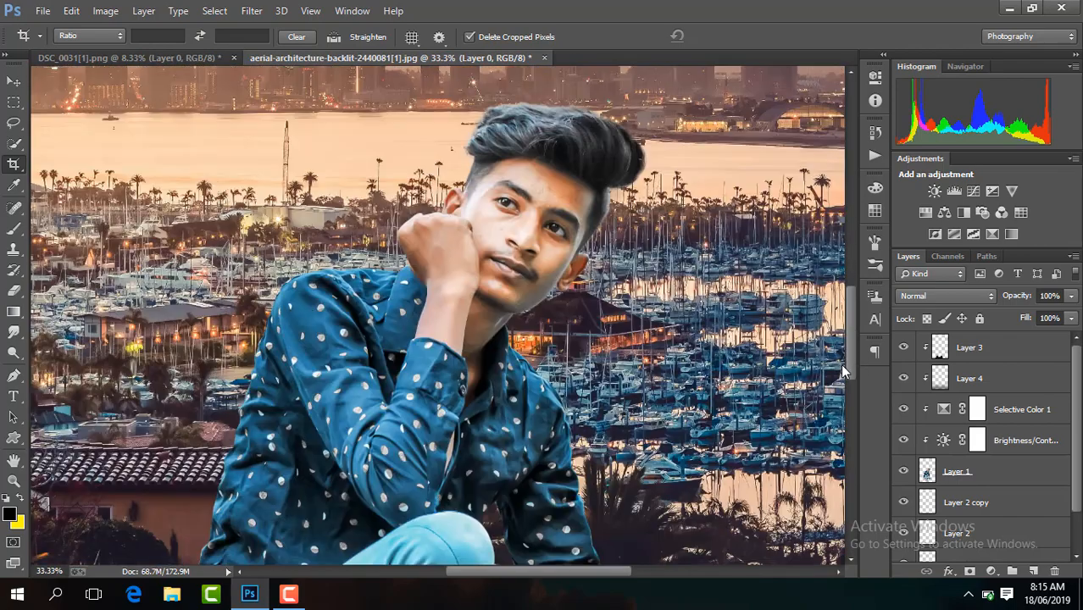
left_click_drag(841, 365, 833, 479)
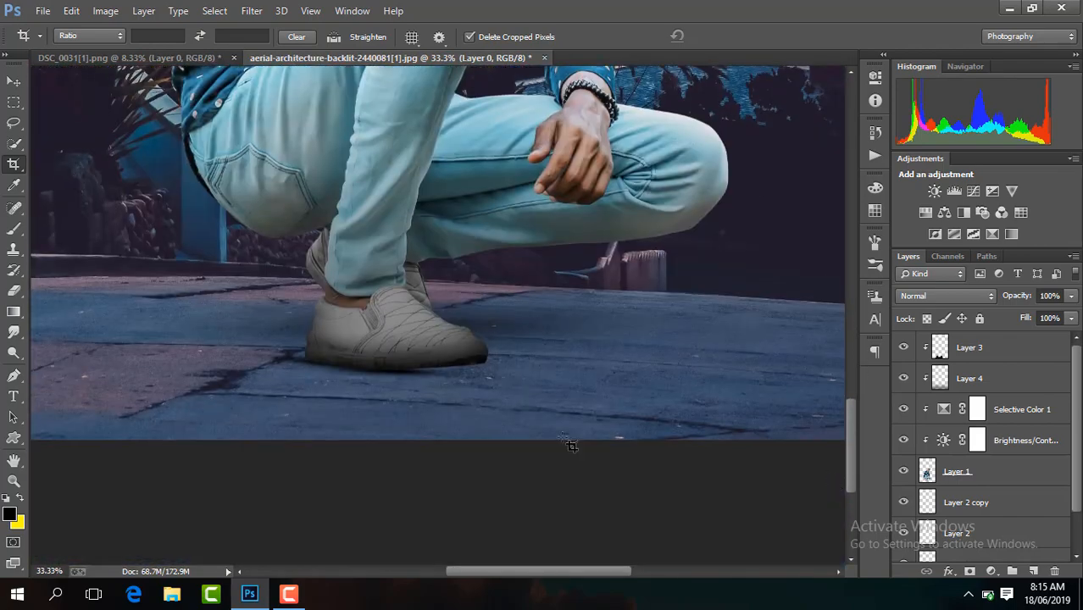
left_click(288, 594)
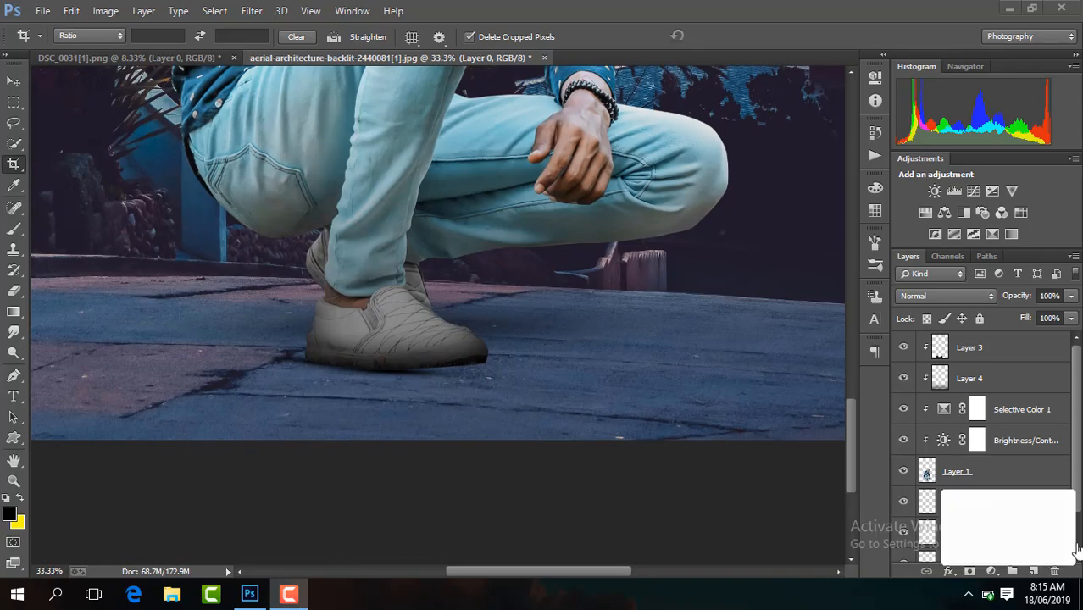
left_click(1016, 531)
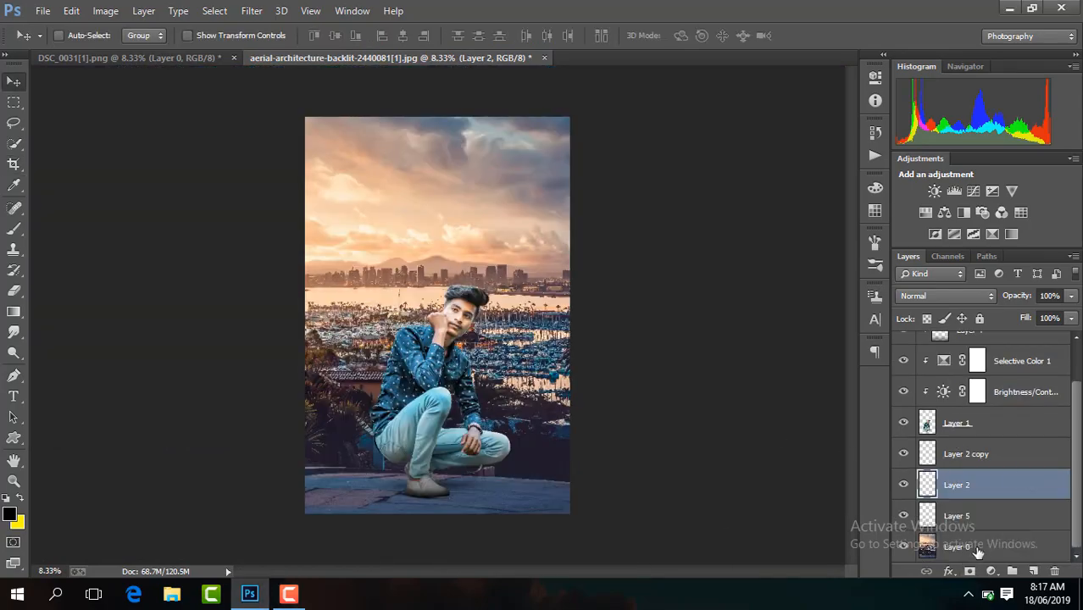
Step: Remove the blemishes on the man's forehead on Layer 1 with a 28-pixel content-aware Spot Healing Brush
left_click(1007, 426)
key("ctrl+plus")
key("ctrl+plus")
key("ctrl+plus")
key("ctrl+plus")
key("ctrl+plus")
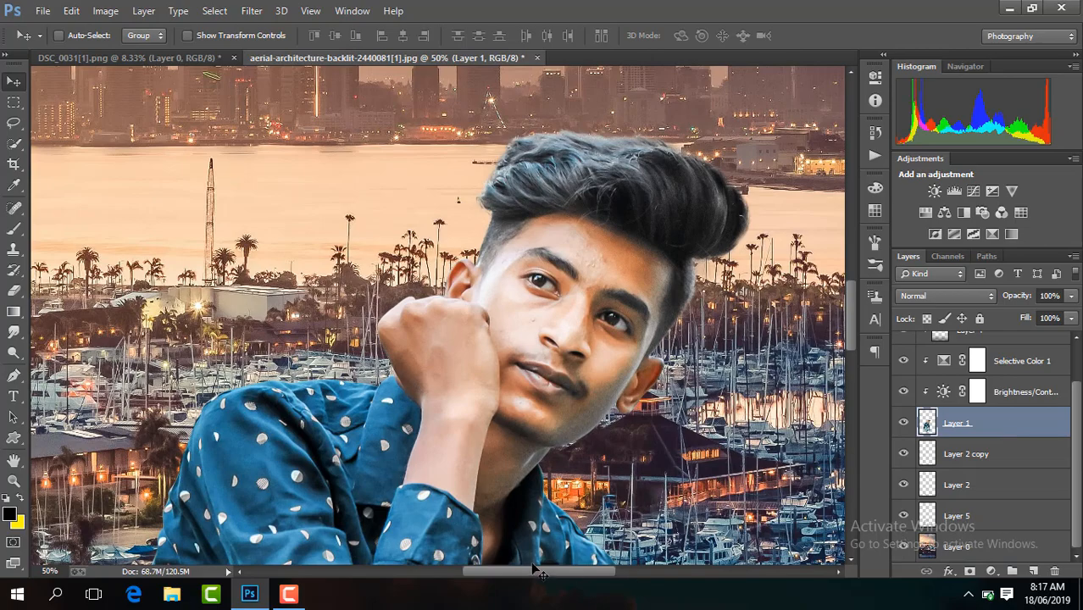
left_click_drag(537, 573, 570, 575)
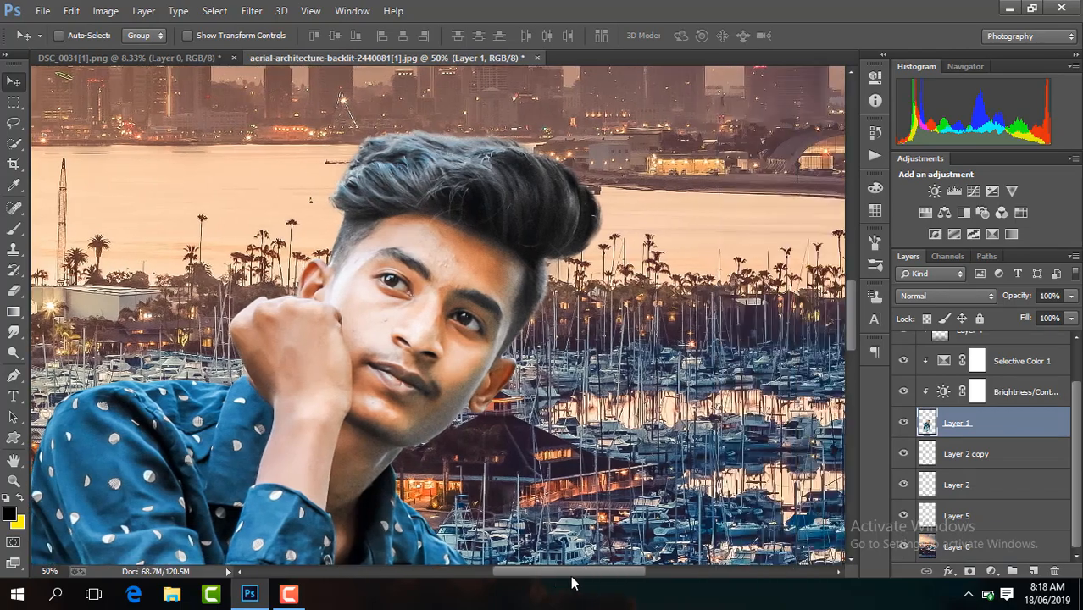
mouse_move(851, 324)
left_mouse_down()
mouse_move(851, 414)
mouse_move(849, 319)
left_mouse_up()
key("ctrl+plus")
key("ctrl+plus")
key("j")
left_click(487, 290)
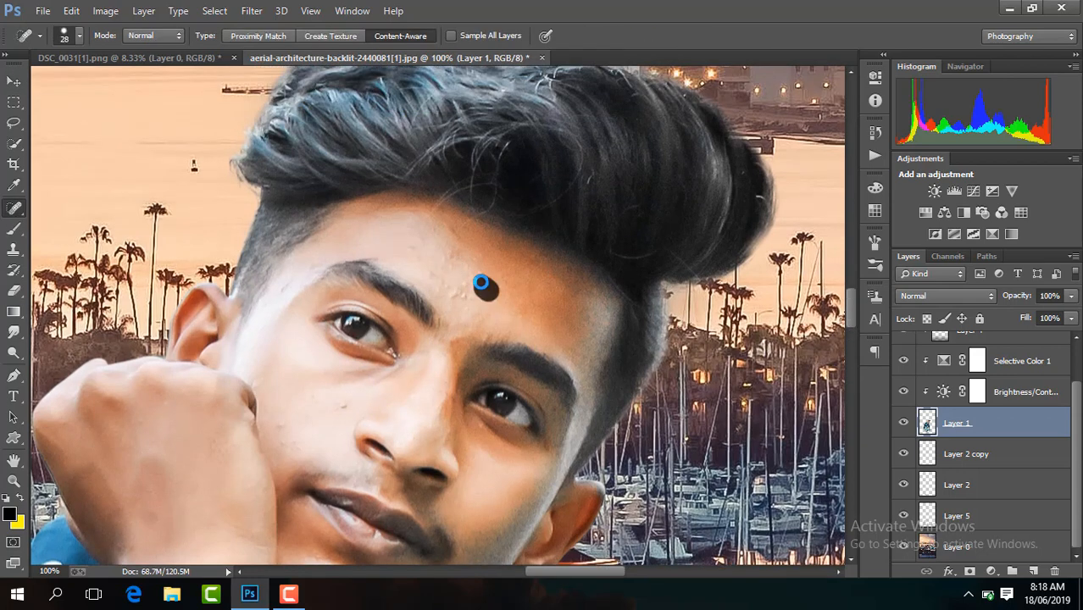
left_click(447, 268)
left_click_drag(449, 229, 448, 227)
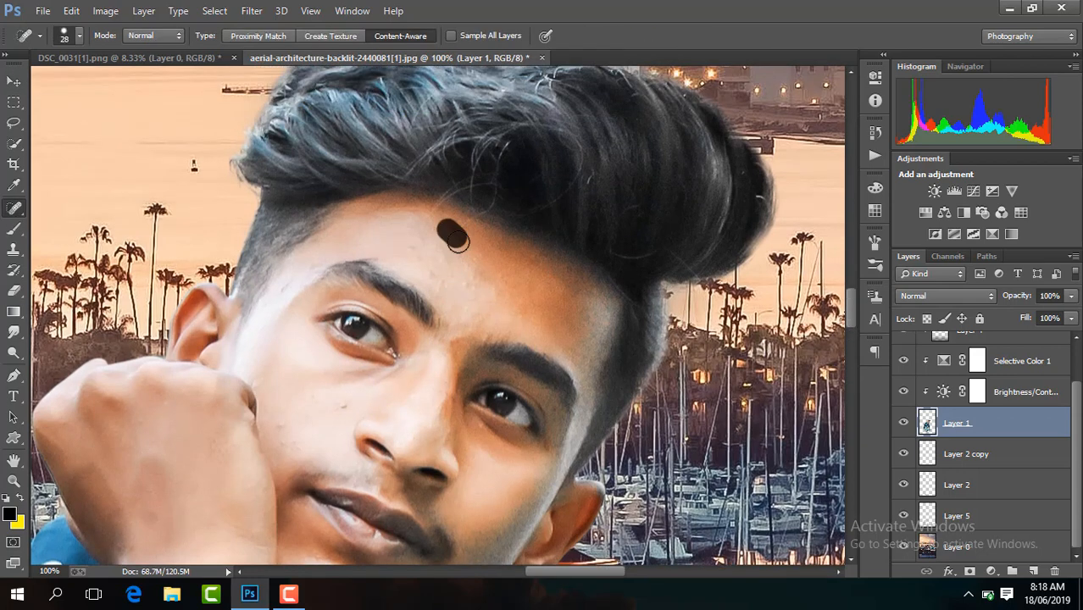
Step: Heal the small skin spots on the man's nose, between his eyebrows and on his cheek
left_click(450, 402)
left_click_drag(849, 294, 846, 315)
left_click(450, 113)
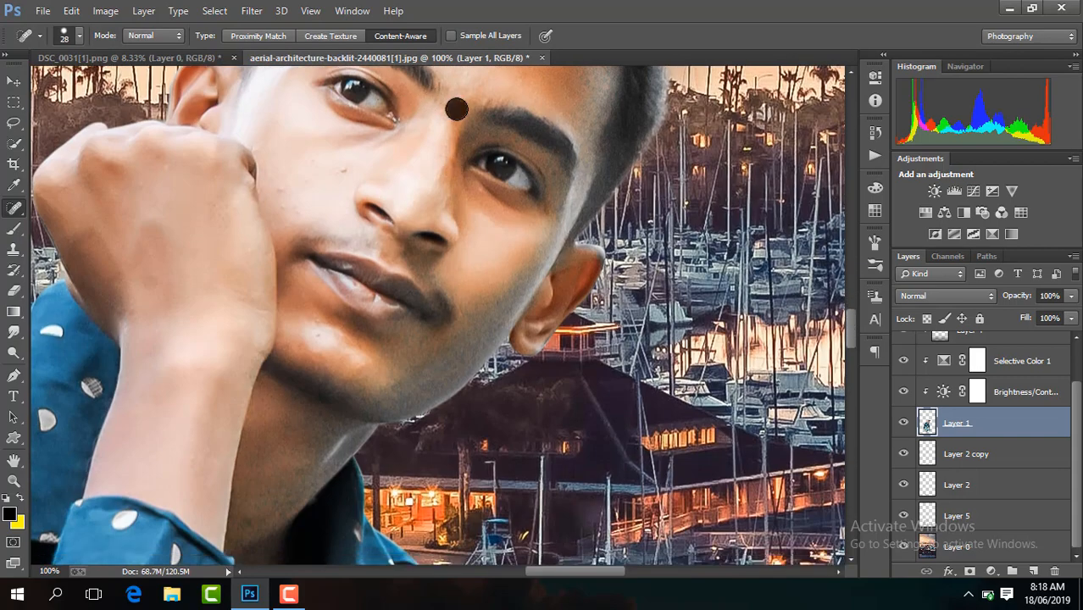
left_click(339, 170)
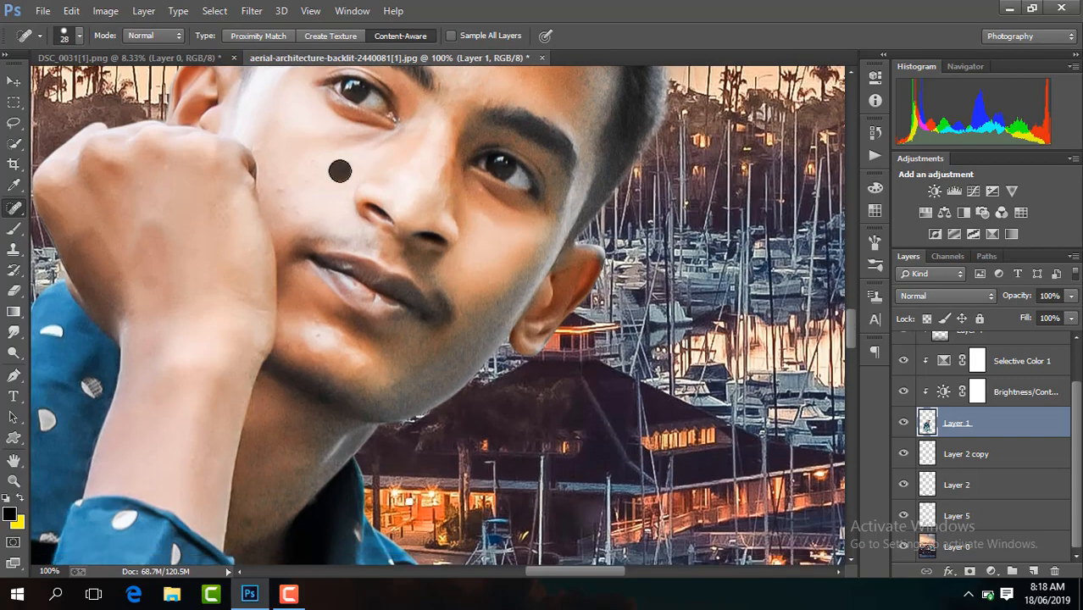
left_click(487, 94)
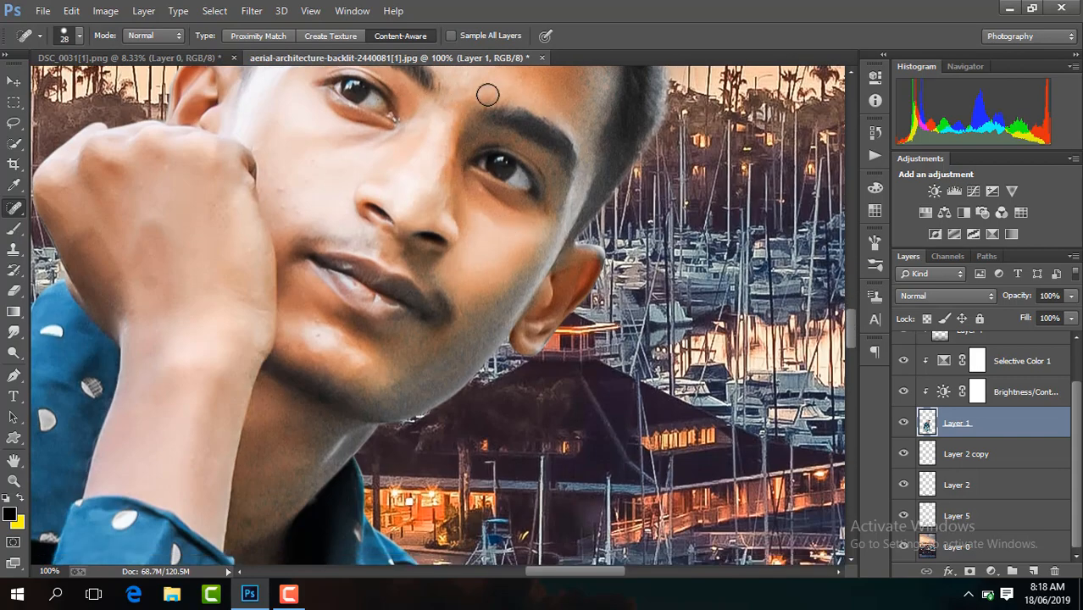
Step: Heal one more skin spot on the man's cheek and duplicate Layer 1
left_click(492, 226)
key("ctrl+minus")
key("ctrl+minus")
key("ctrl+minus")
key("ctrl+minus")
key("ctrl+minus")
key("ctrl+minus")
key("ctrl+minus")
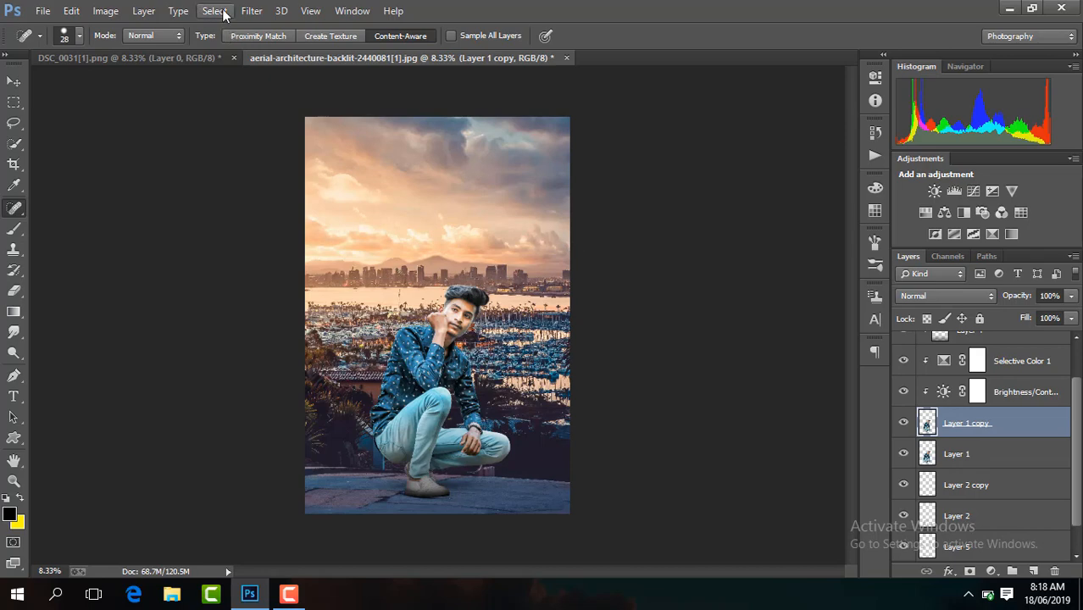
Step: Lower the exposure of Layer 1 copy to -0.80 with the Camera Raw filter and apply it
left_click(252, 10)
left_click(319, 107)
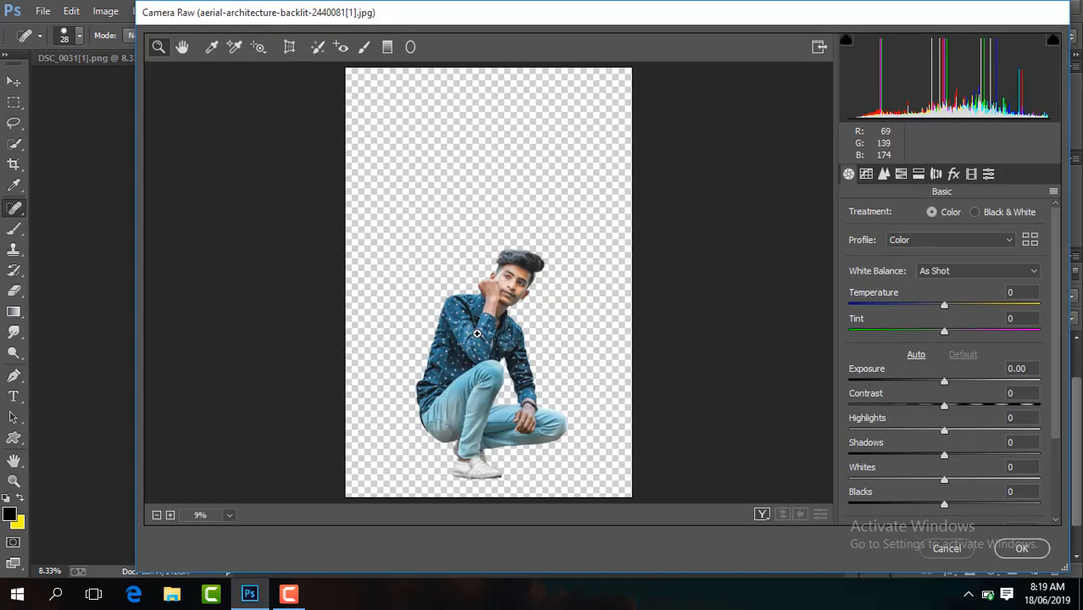
left_click_drag(943, 381, 930, 385)
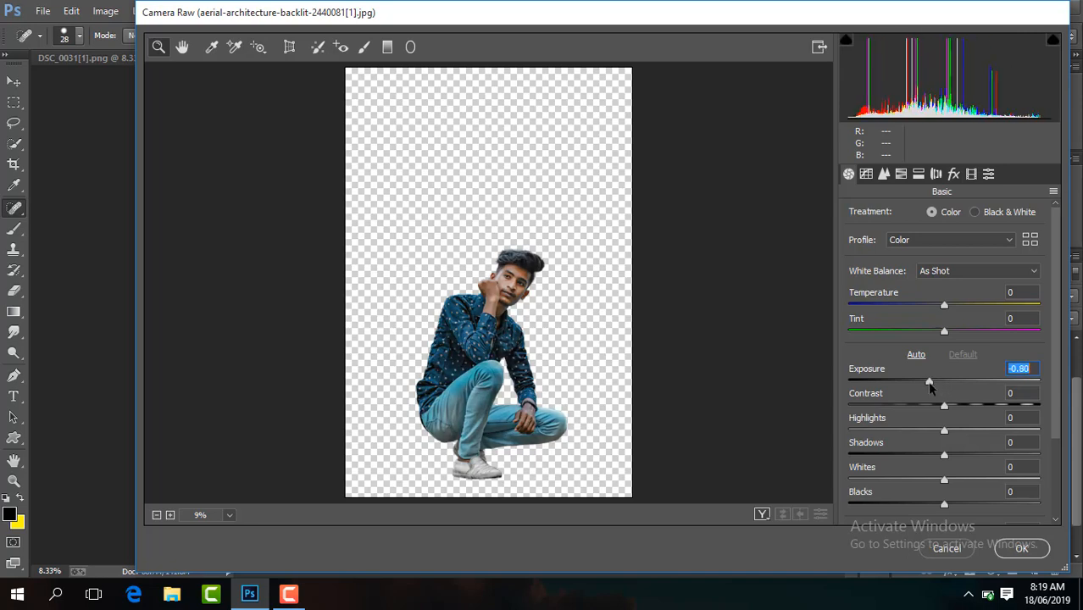
left_click(1017, 548)
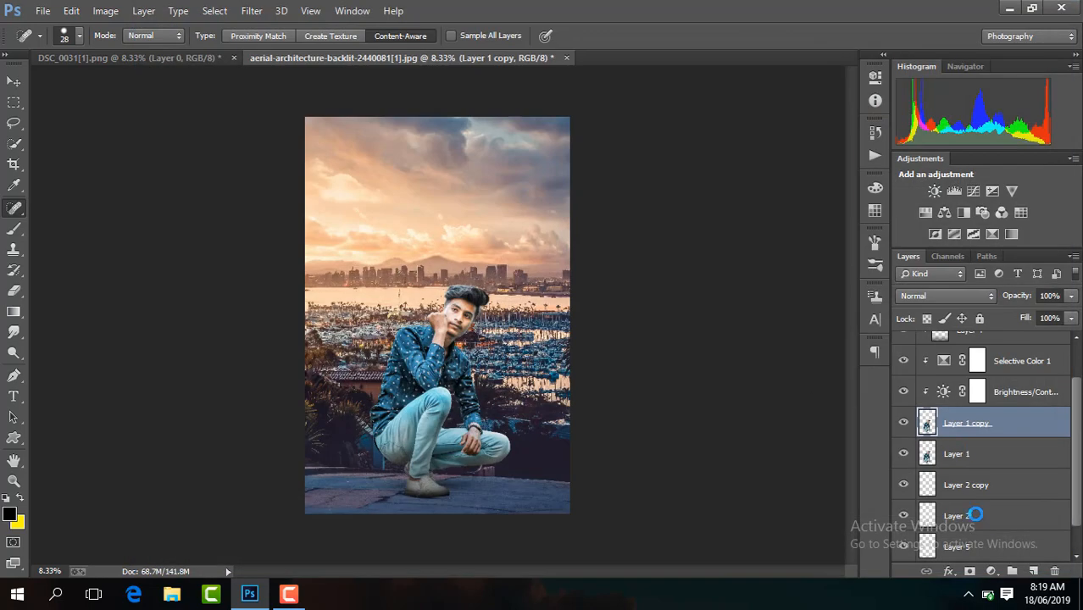
Step: Hide Layer 1 copy with a black mask and reveal its darkening over the shirt using a white 507-pixel brush
left_click(969, 570, "alt")
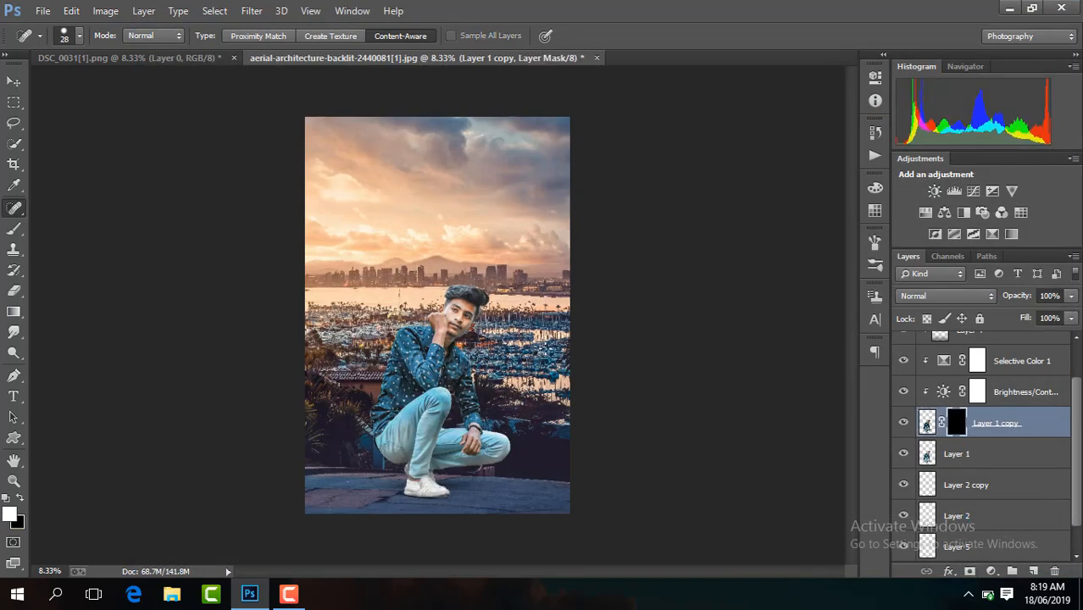
left_click(16, 145)
left_click(15, 231)
key("ctrl+plus")
key("ctrl+plus")
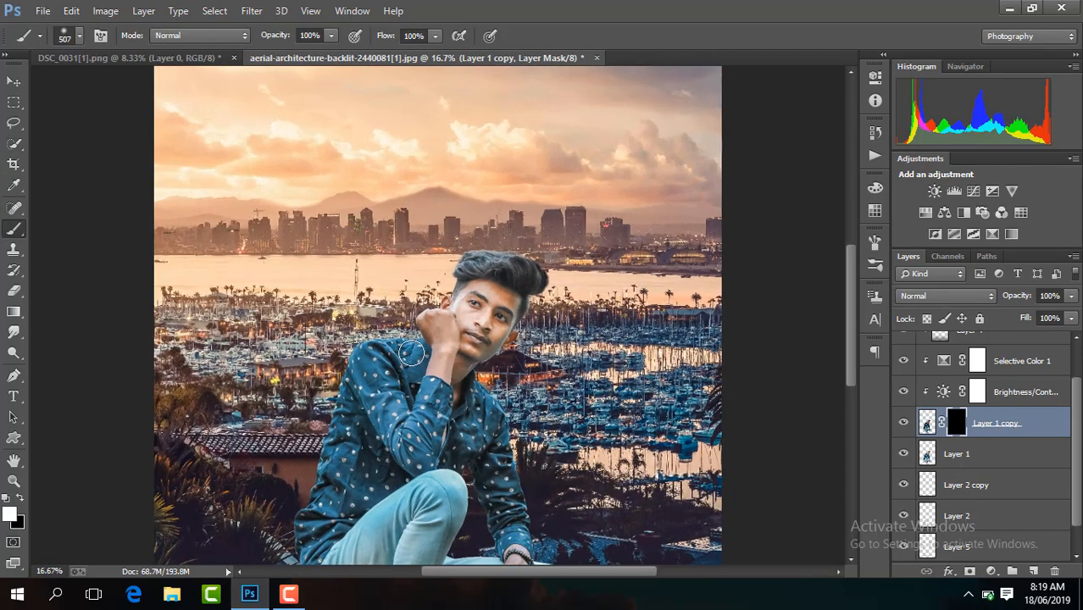
key("ctrl+plus")
left_click_drag(850, 257, 849, 310)
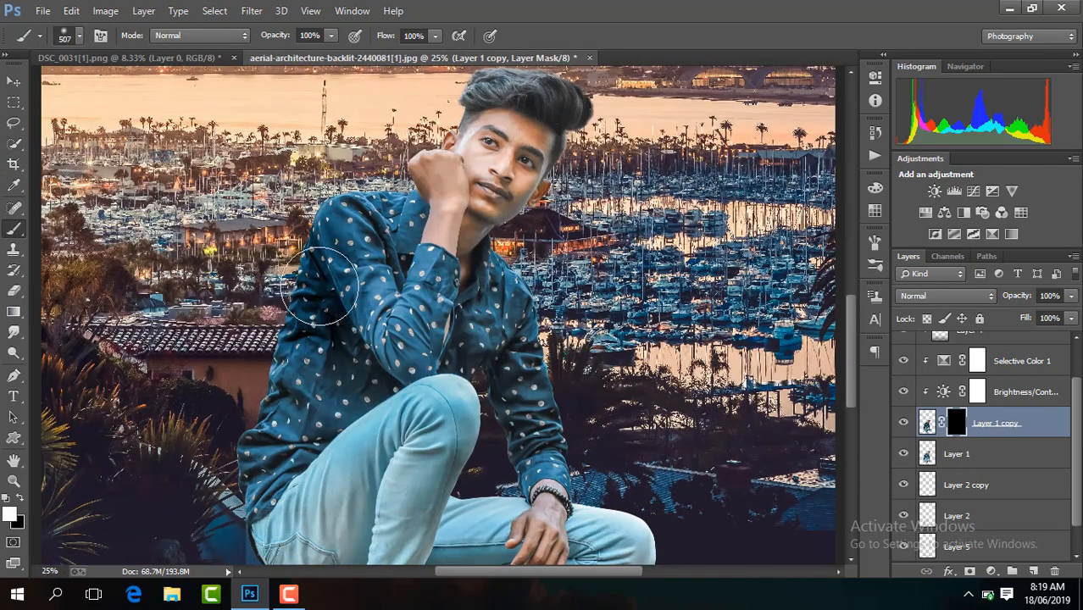
mouse_move(321, 287)
left_mouse_down()
mouse_move(364, 314)
mouse_move(351, 230)
mouse_move(302, 366)
mouse_move(386, 447)
mouse_move(434, 362)
mouse_move(512, 303)
mouse_move(576, 425)
mouse_move(277, 481)
mouse_move(250, 441)
left_mouse_up()
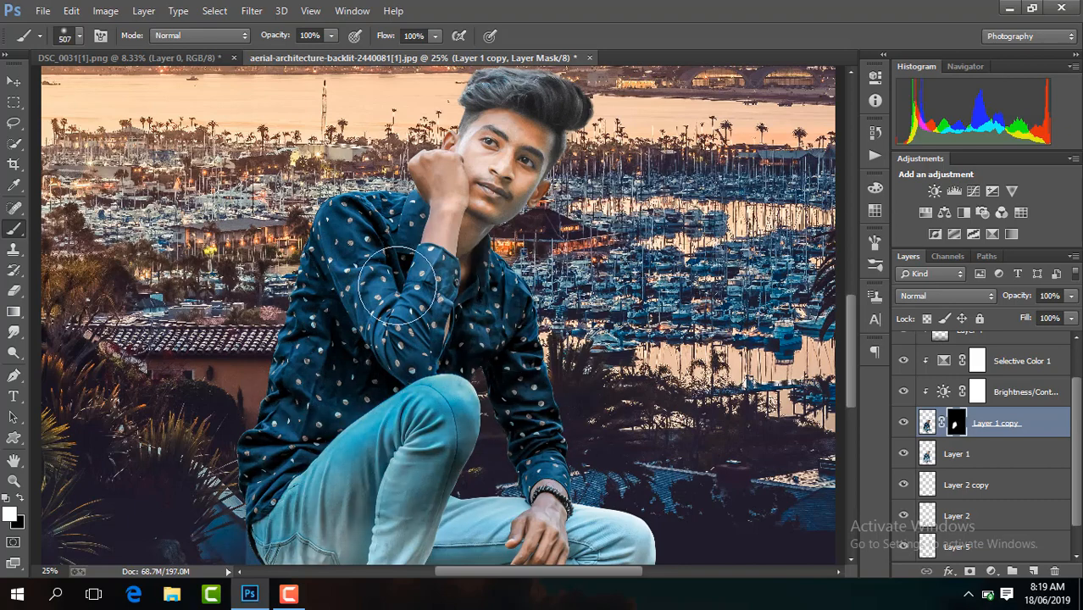
left_click_drag(397, 285, 320, 455)
Step: Paint white on the Layer 1 copy mask over the shaded parts of both jeans legs and over the shoes
left_click_drag(851, 356, 851, 398)
mouse_move(333, 368)
left_mouse_down()
mouse_move(249, 382)
mouse_move(318, 382)
mouse_move(308, 406)
mouse_move(282, 352)
mouse_move(452, 355)
mouse_move(325, 356)
mouse_move(385, 379)
mouse_move(426, 306)
left_mouse_up()
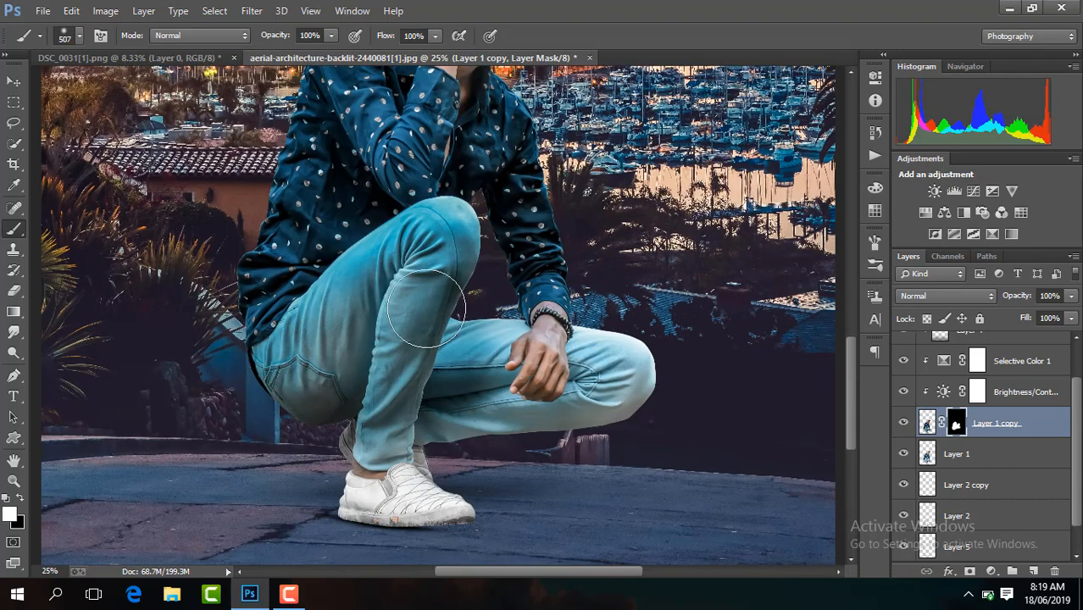
mouse_move(622, 366)
left_mouse_down()
mouse_move(607, 456)
mouse_move(443, 431)
mouse_move(640, 426)
mouse_move(627, 352)
mouse_move(564, 286)
mouse_move(496, 289)
mouse_move(667, 325)
mouse_move(615, 416)
left_mouse_up()
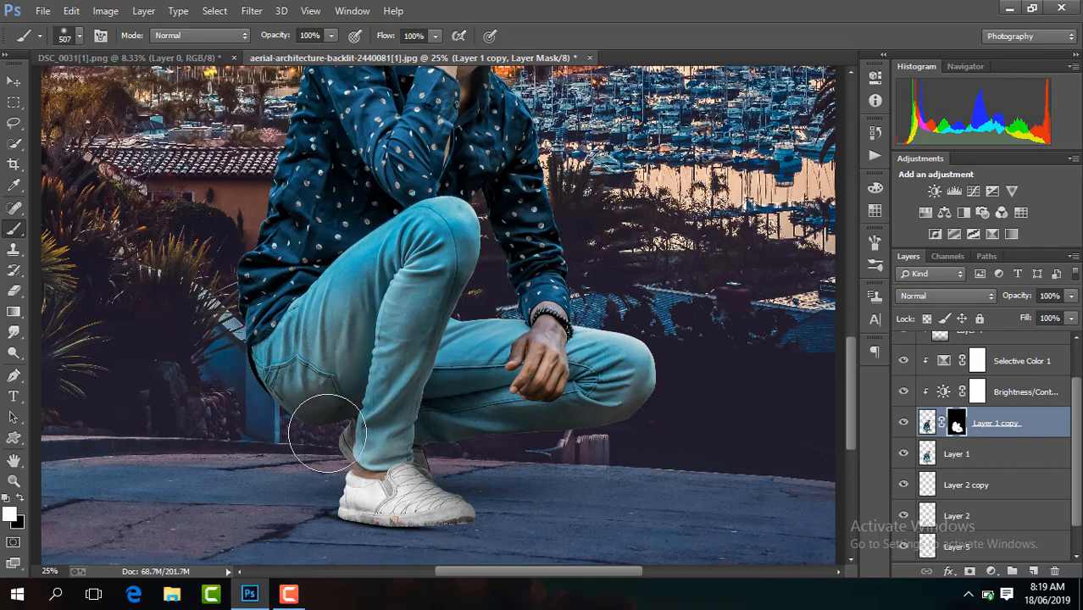
mouse_move(327, 433)
left_mouse_down()
mouse_move(403, 413)
mouse_move(463, 439)
mouse_move(348, 466)
mouse_move(449, 449)
mouse_move(476, 474)
mouse_move(365, 391)
left_mouse_up()
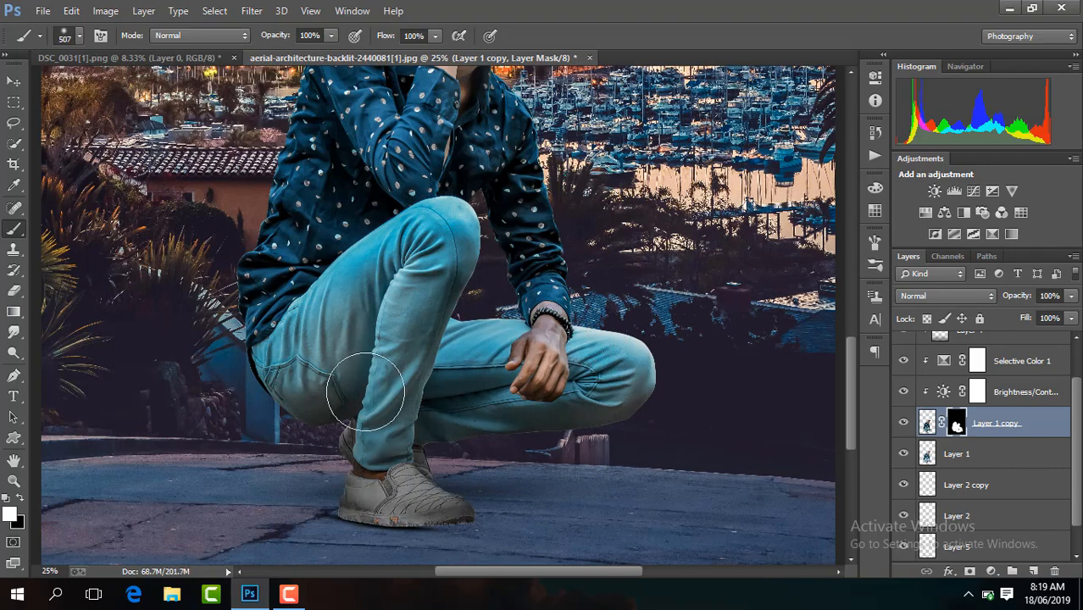
key("ctrl+minus")
key("ctrl+minus")
key("ctrl+minus")
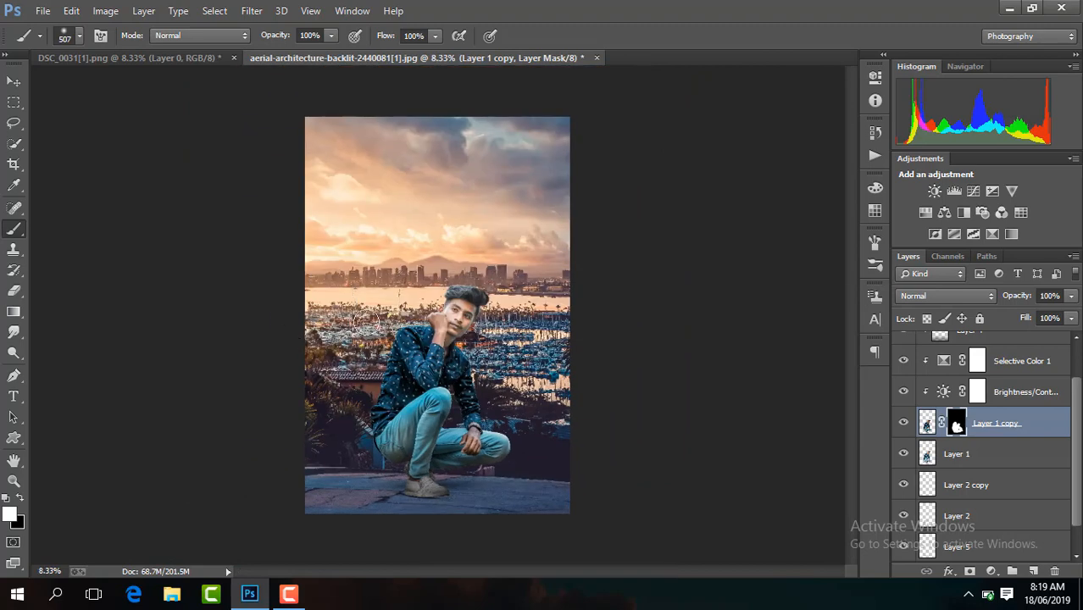
Step: Compare the image with and without the darkened copy, and set the opacity of Layer 1 copy to 76%
left_click(902, 425)
left_click(902, 425)
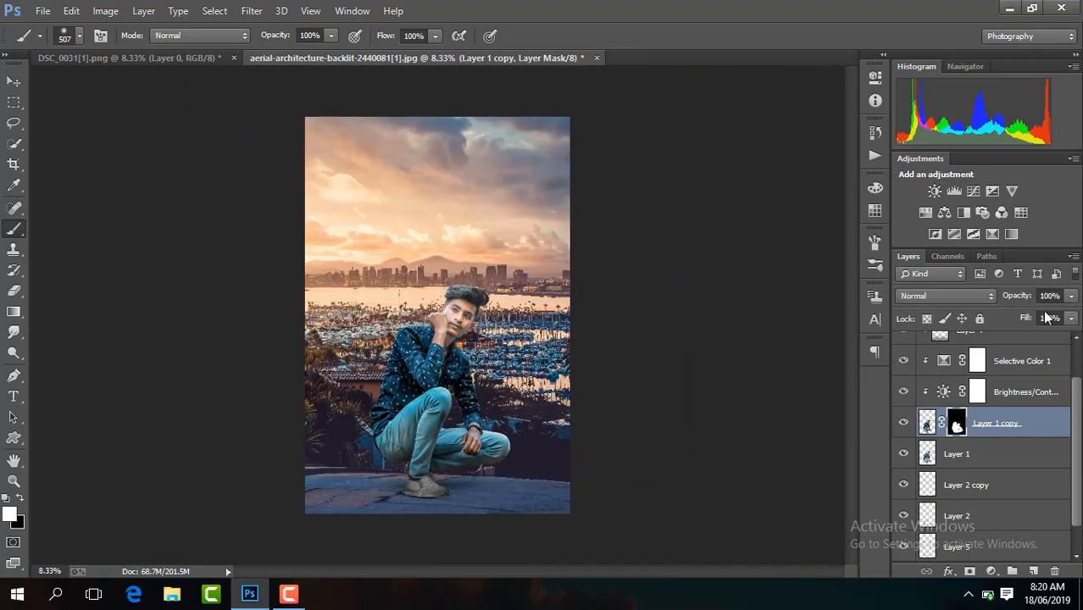
left_click(1071, 296)
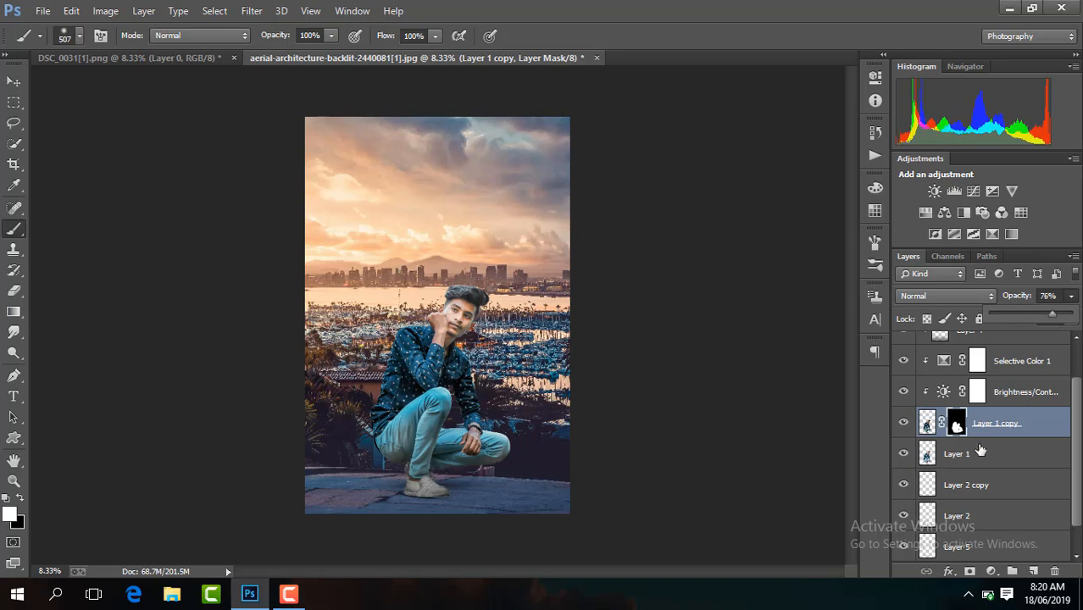
left_click(1007, 457)
left_click(1007, 456)
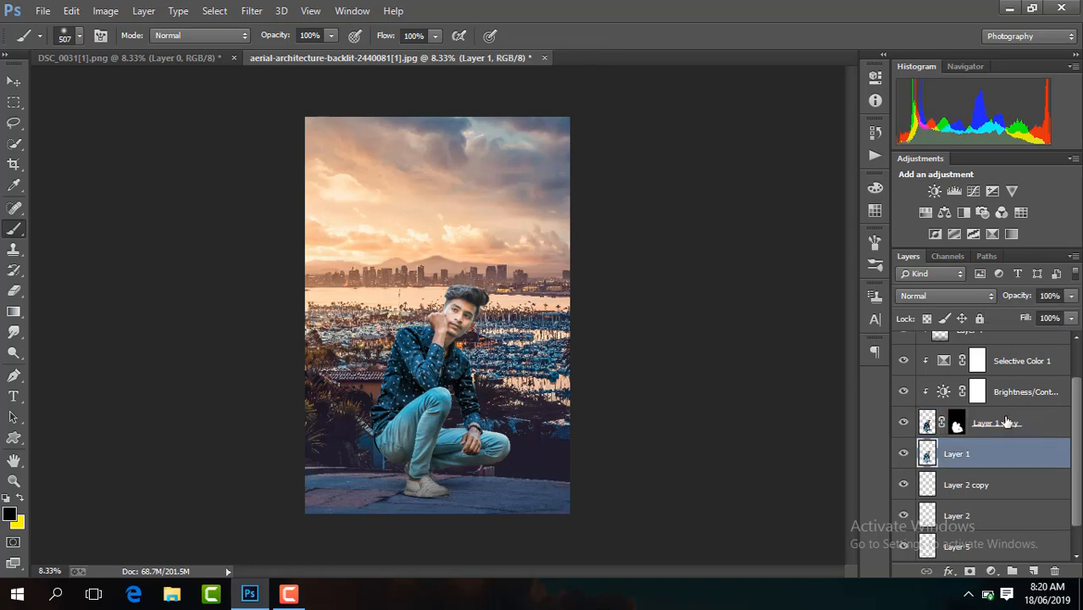
left_click(1006, 422, "ctrl")
right_click(1006, 422)
left_click(631, 441)
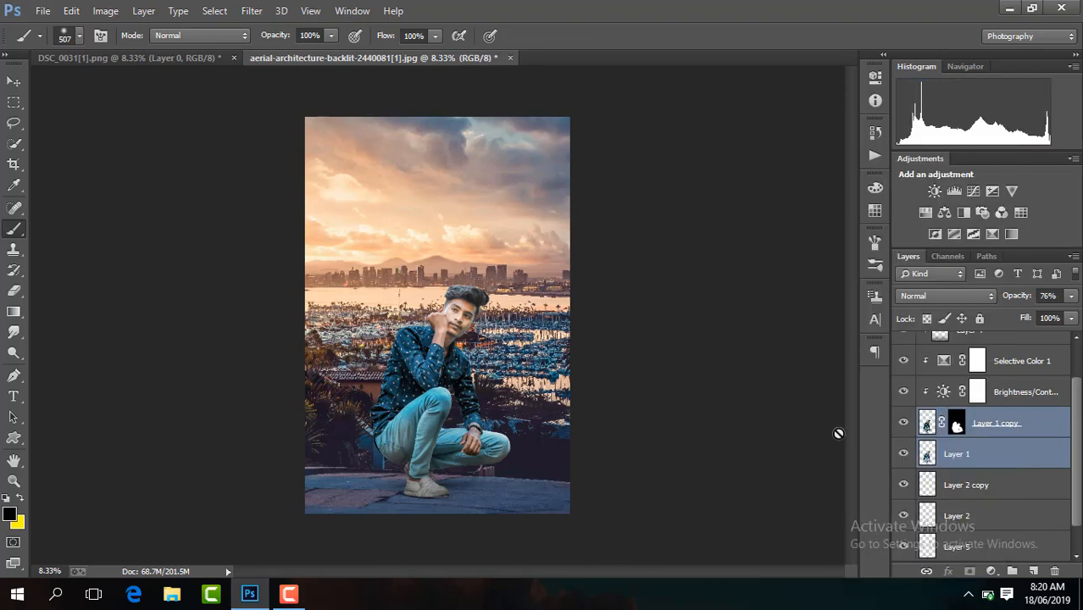
left_click(1028, 423)
right_click(1028, 424)
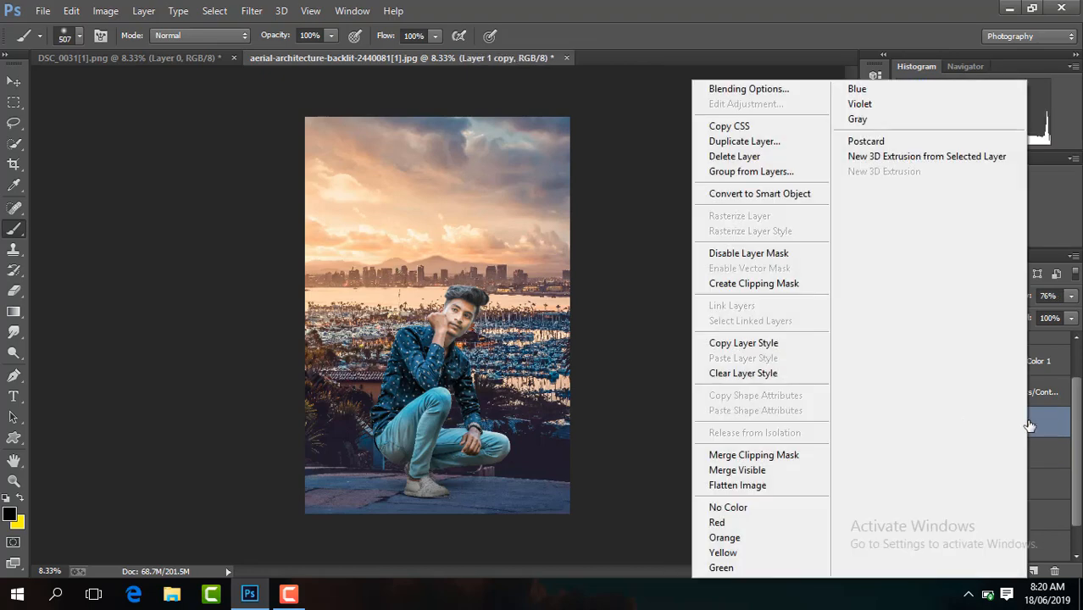
left_click(642, 434)
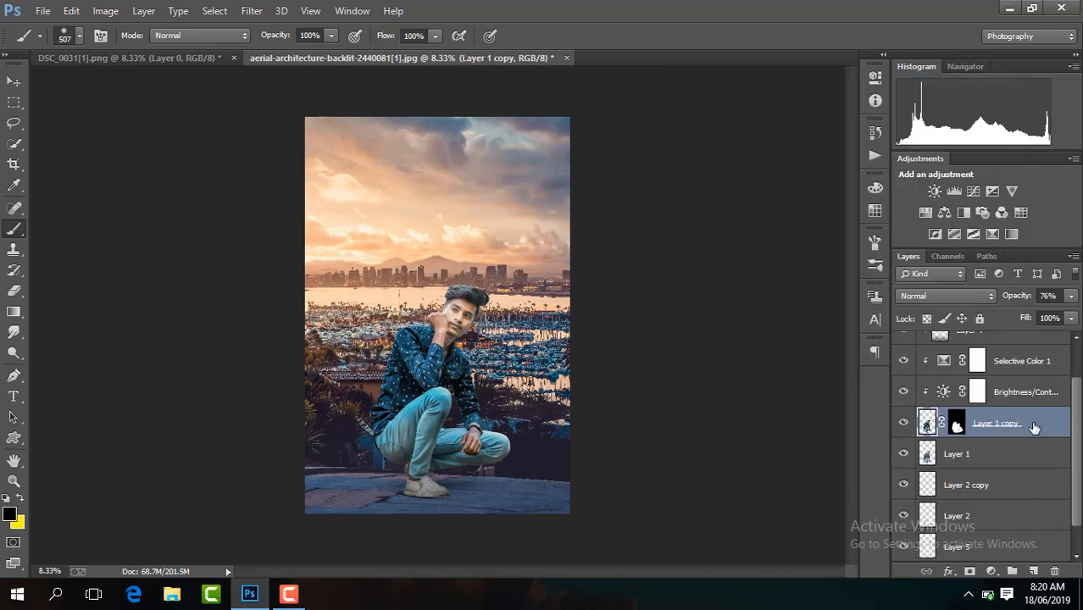
right_click(997, 455)
left_click(661, 378)
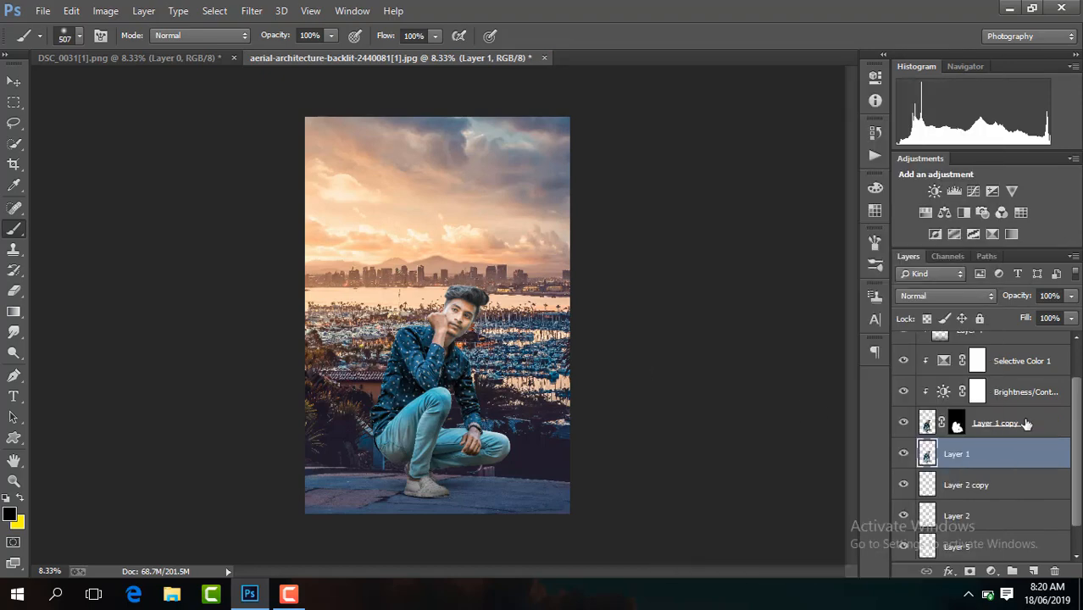
Step: Merge the clipped adjustment layers into Layer 1 copy, and merge that layer with Layer 1
left_click(1026, 424)
right_click(1024, 424)
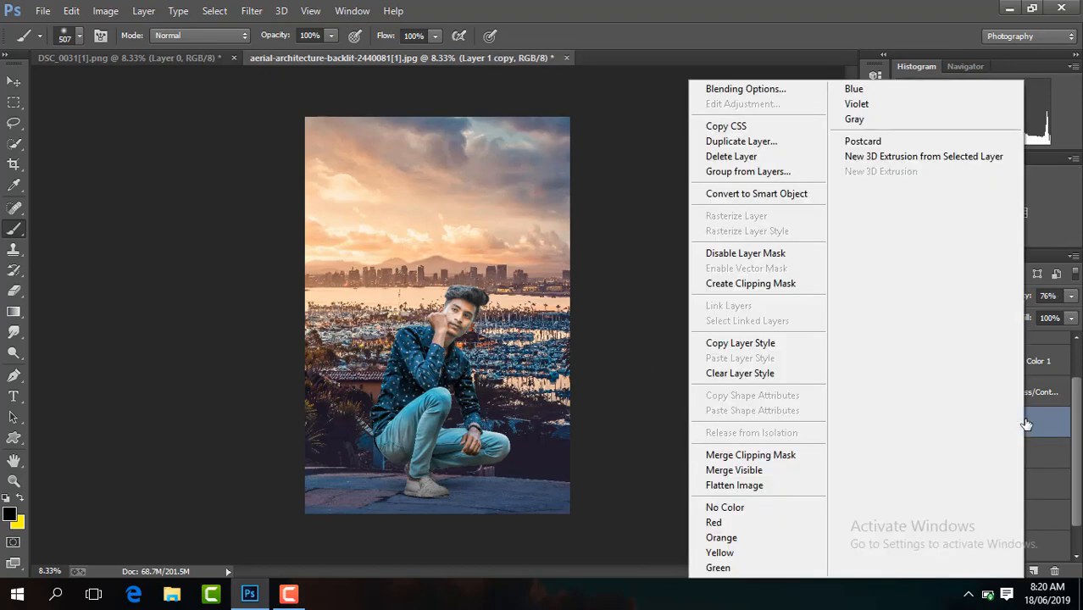
left_click(777, 456)
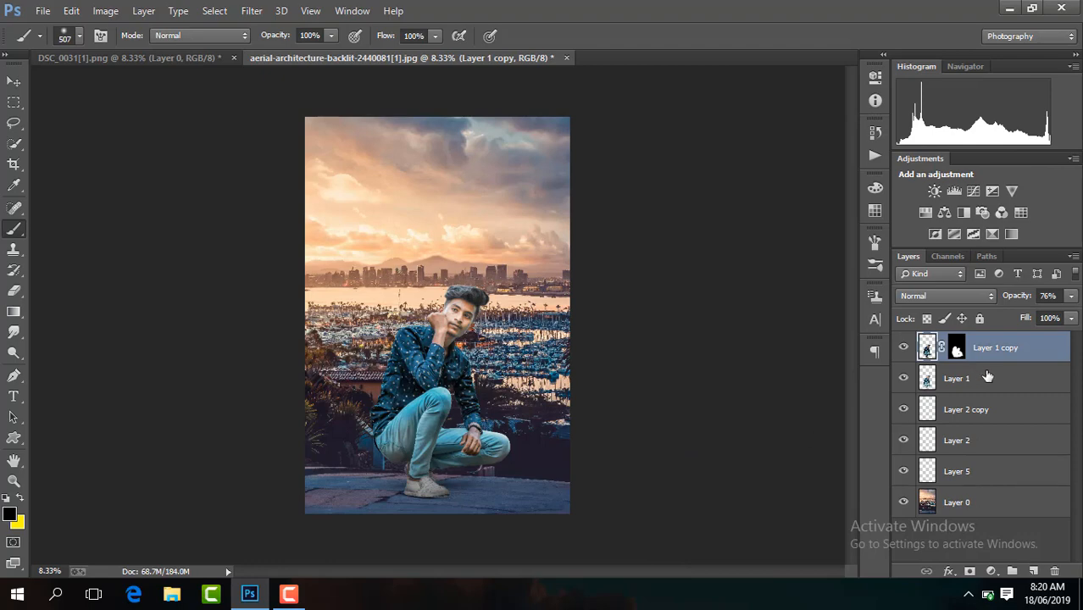
left_click(987, 377, "shift")
right_click(987, 377)
left_click(695, 454)
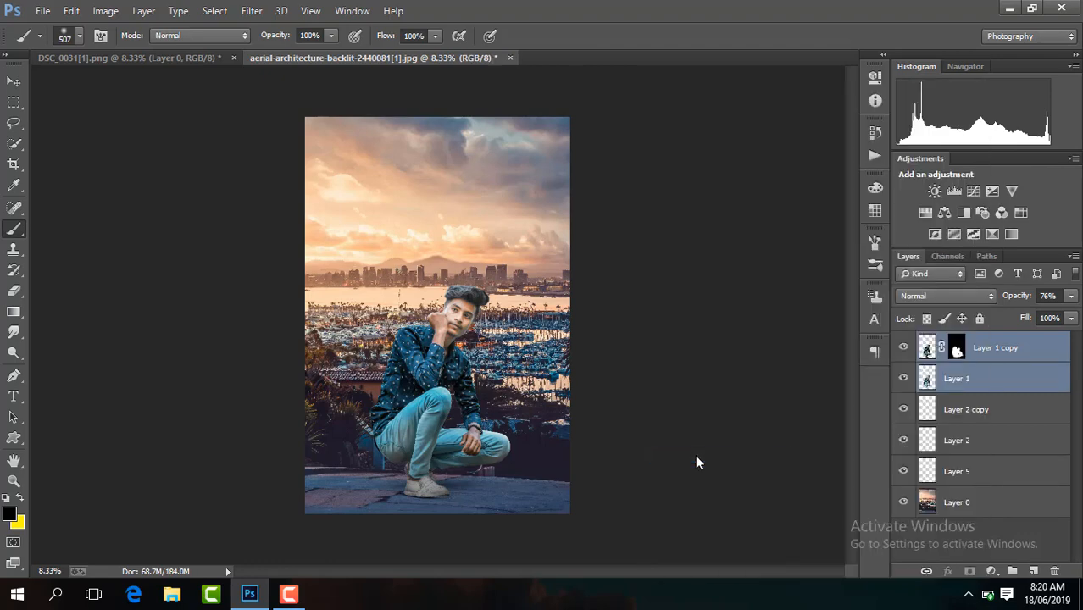
Step: Open the merged man layer in the Camera Raw filter and set contrast to +31, shadows to +6 and blacks to -26
left_click(252, 11)
left_click(319, 103)
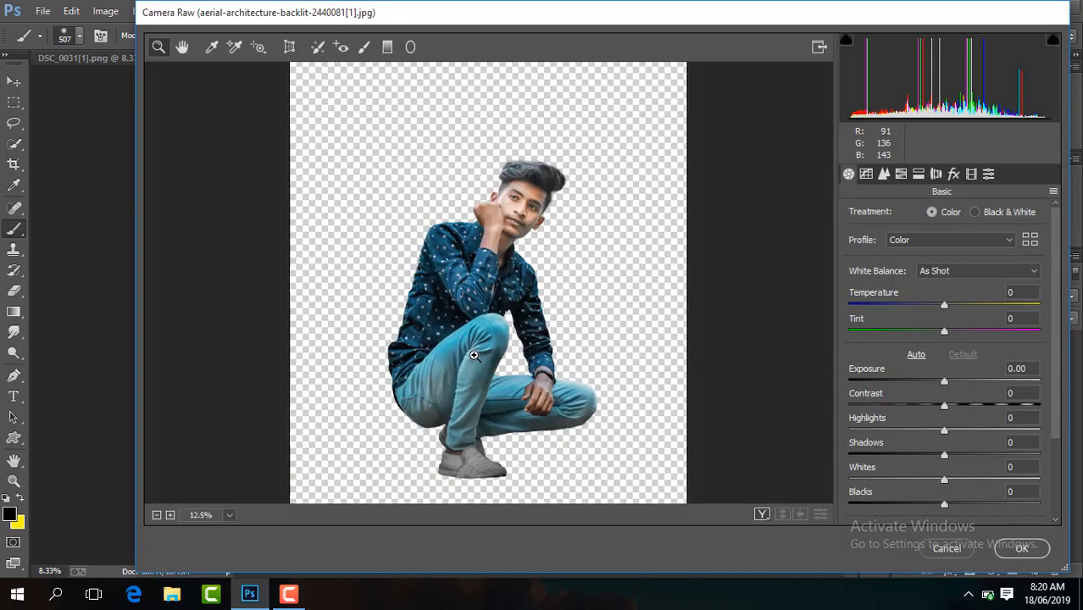
left_click_drag(942, 406, 969, 407)
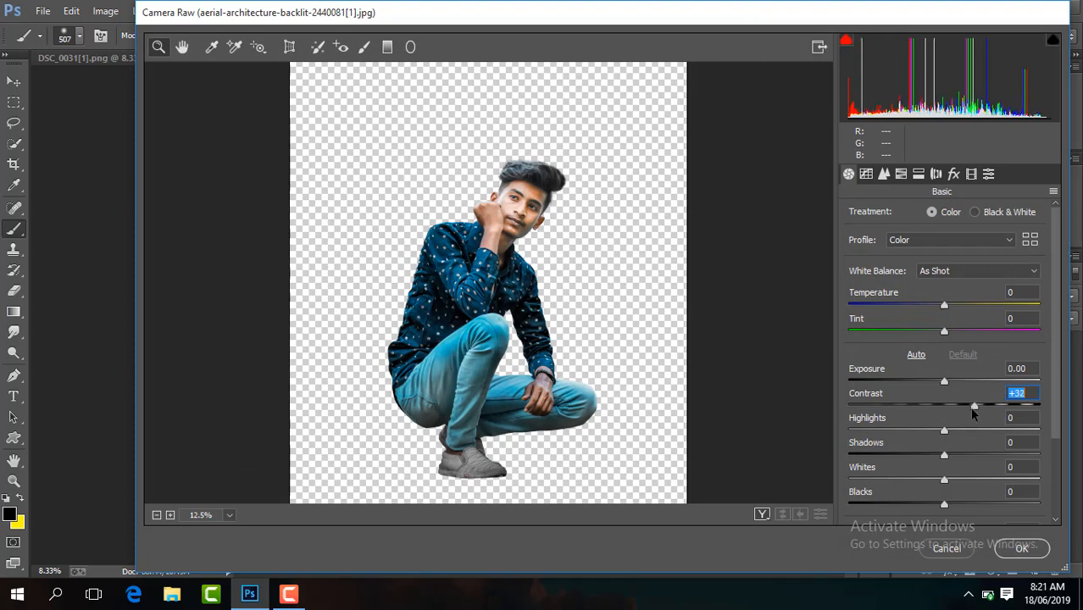
left_click_drag(946, 506, 935, 508)
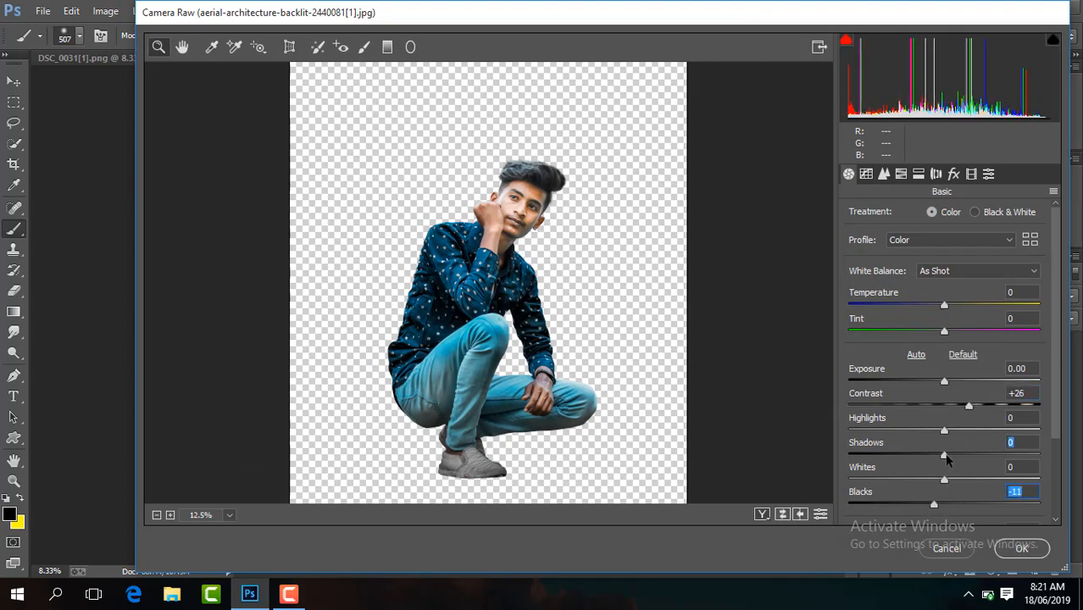
left_click_drag(947, 458, 950, 458)
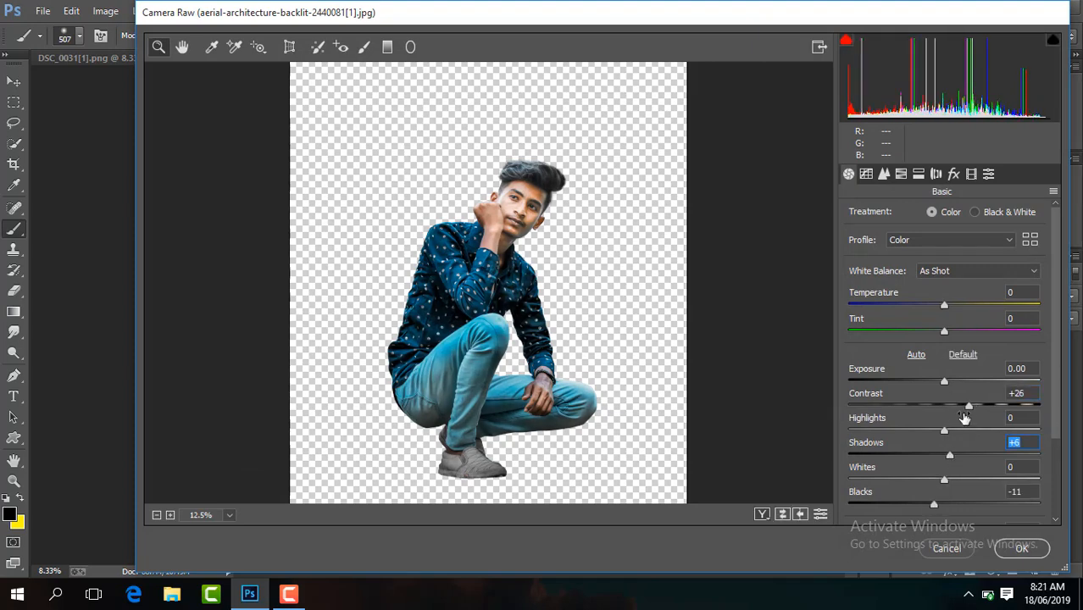
left_click_drag(970, 408, 972, 407)
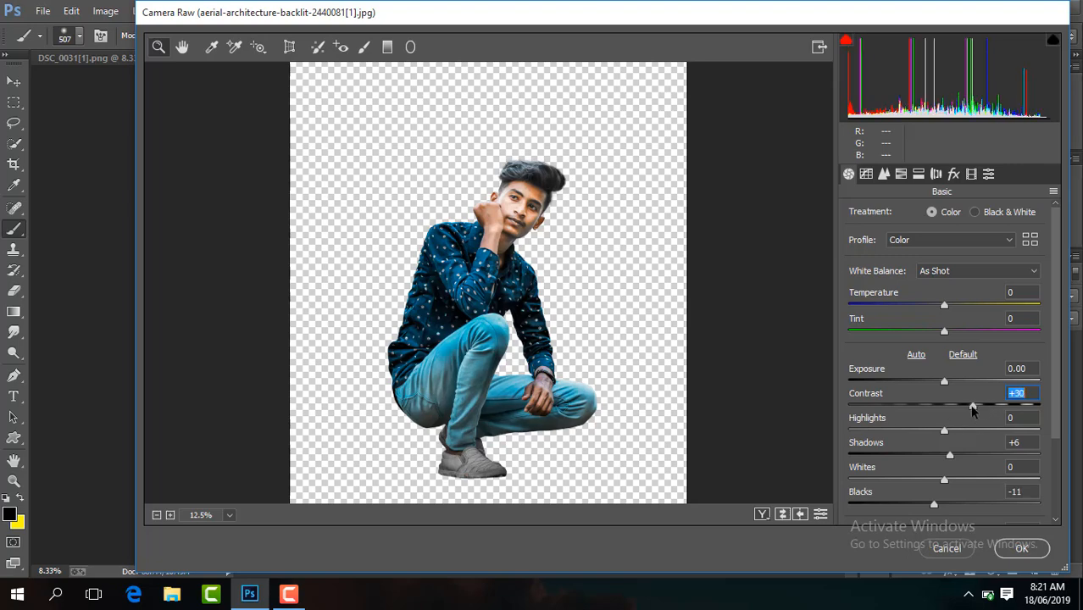
left_click_drag(932, 506, 919, 506)
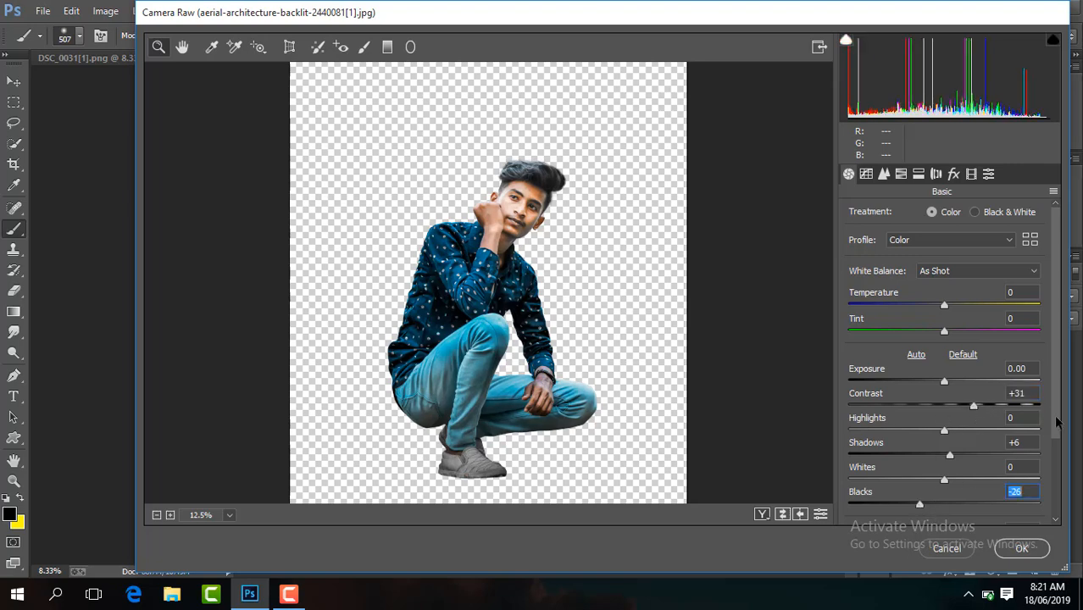
Step: Set the man's highlights to -15 and clarity to +4 in the Camera Raw filter
scroll(962, 426, "down", 2)
left_click_drag(942, 384, 929, 384)
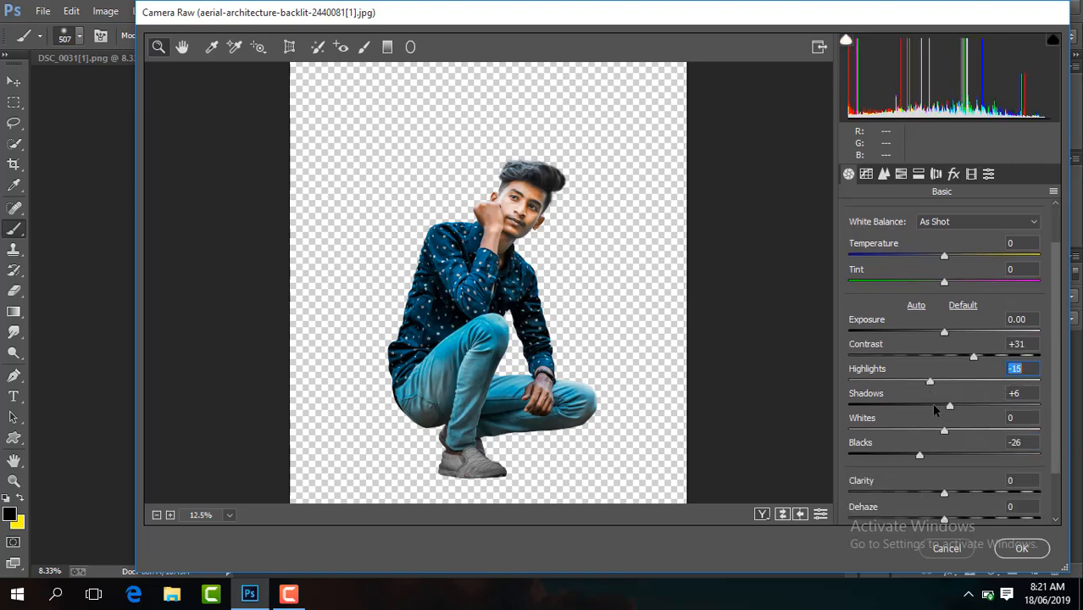
left_click_drag(943, 500, 950, 500)
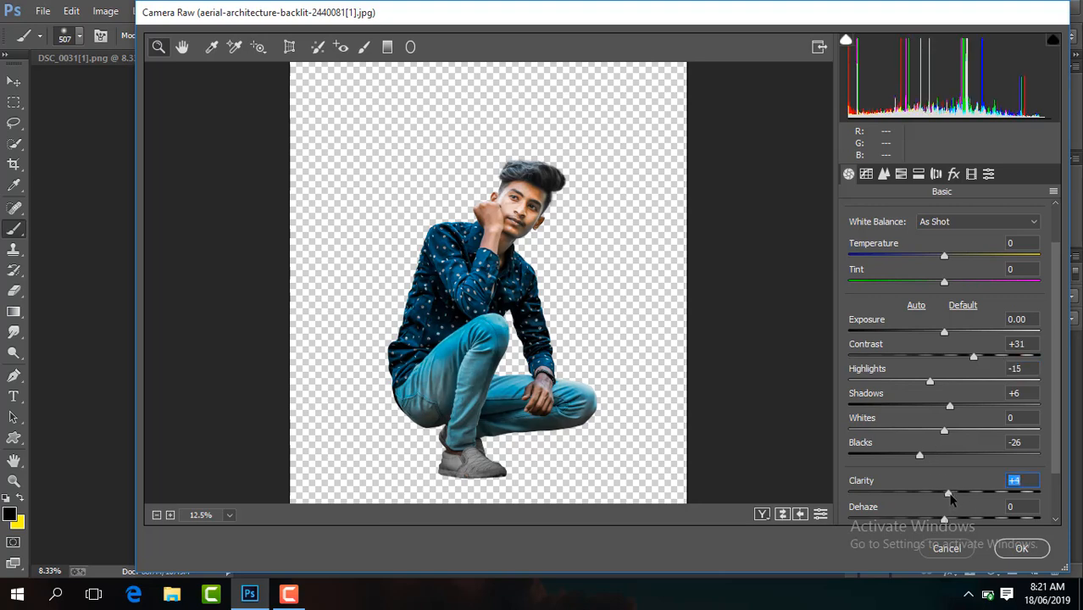
scroll(903, 489, "down", 3)
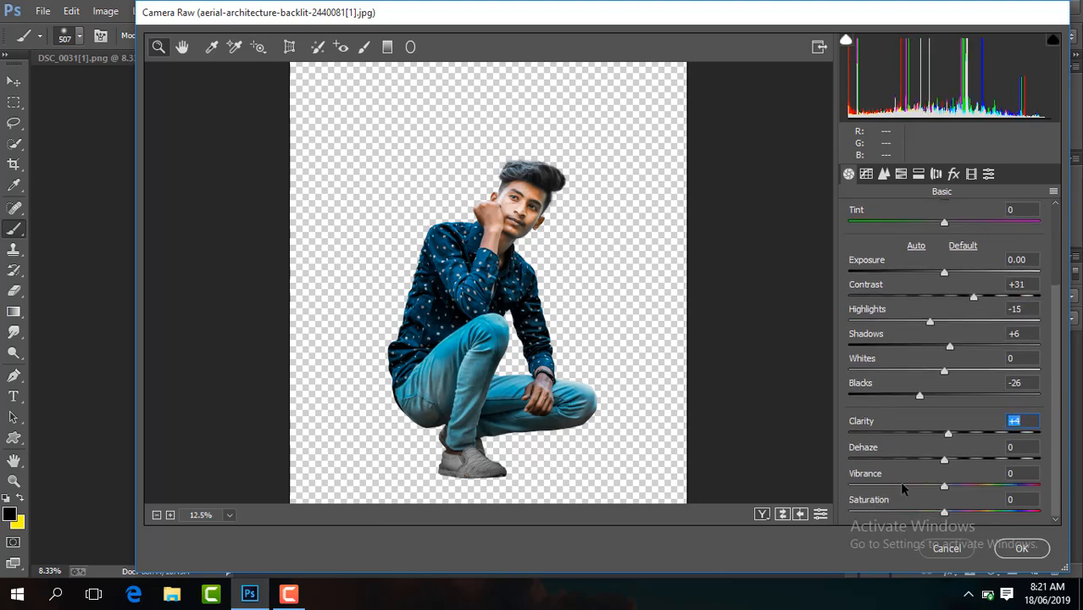
Step: Set the HSL saturation to -100 for yellows, greens and aquas, and to +20 for blues in the Camera Raw filter
left_click(901, 174)
left_click_drag(951, 320, 852, 323)
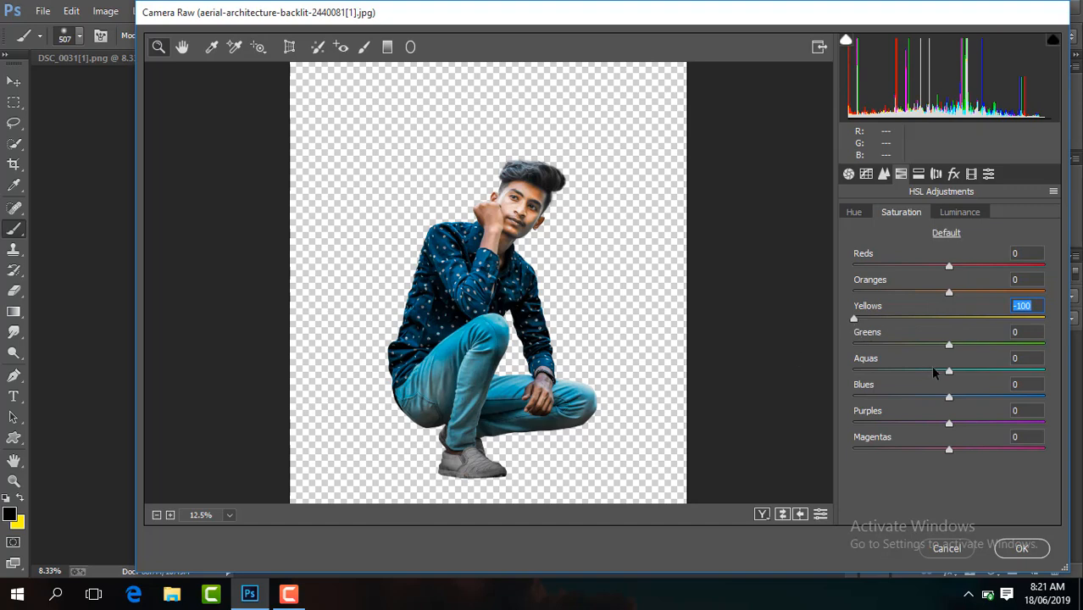
left_click_drag(949, 345, 853, 345)
left_click_drag(948, 398, 854, 371)
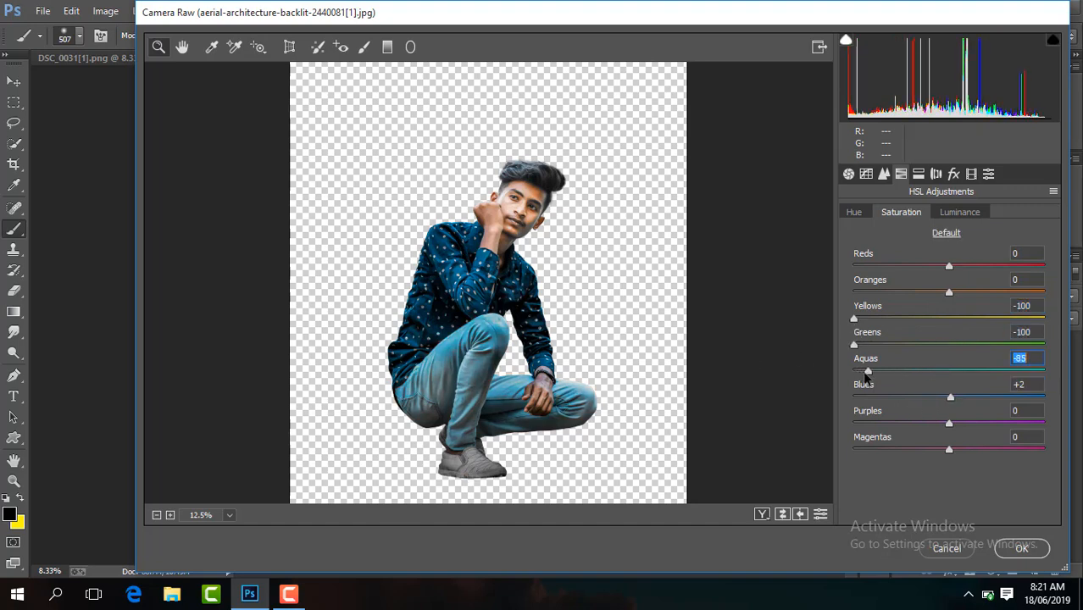
mouse_move(950, 397)
left_mouse_down()
mouse_move(857, 398)
mouse_move(964, 411)
mouse_move(931, 399)
left_mouse_up()
left_click(854, 212)
left_click(956, 213)
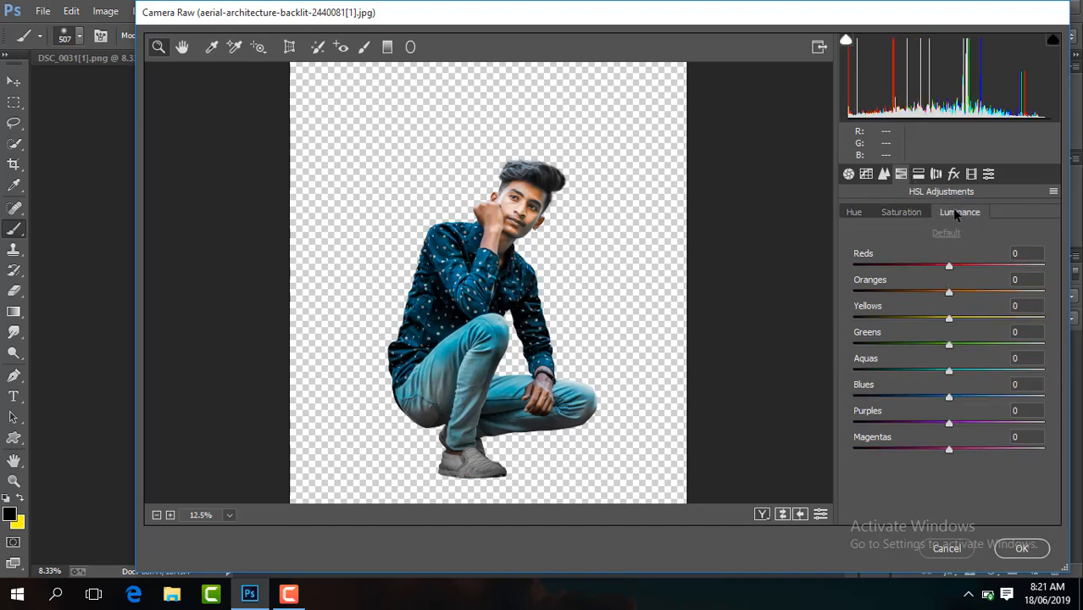
left_click(908, 213)
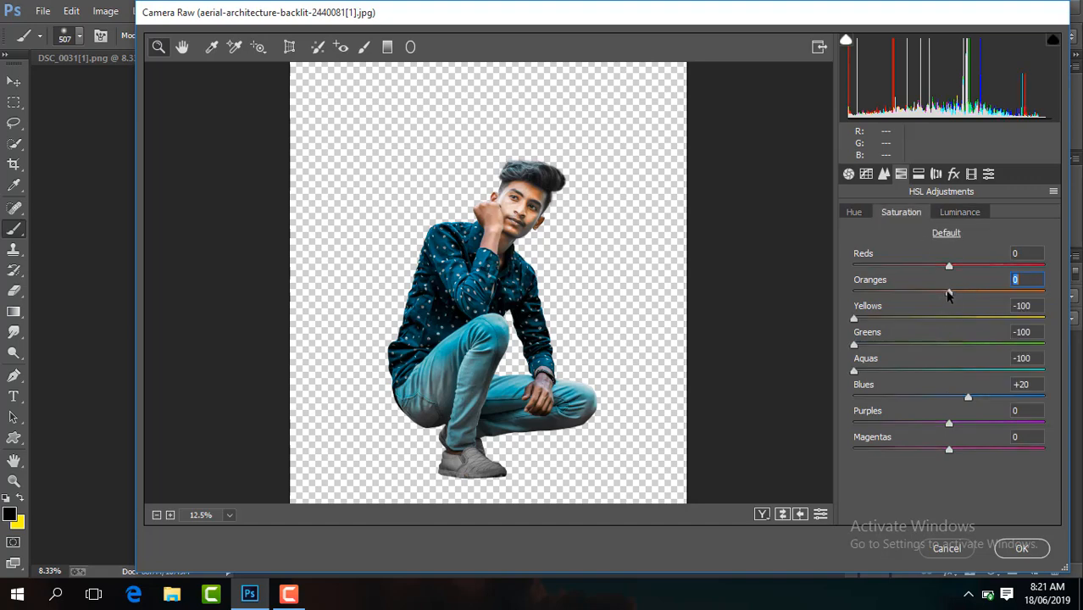
Step: Set the sharpening amount to 51 and the luminance noise reduction to 32, and apply the Camera Raw filter
left_click(884, 174)
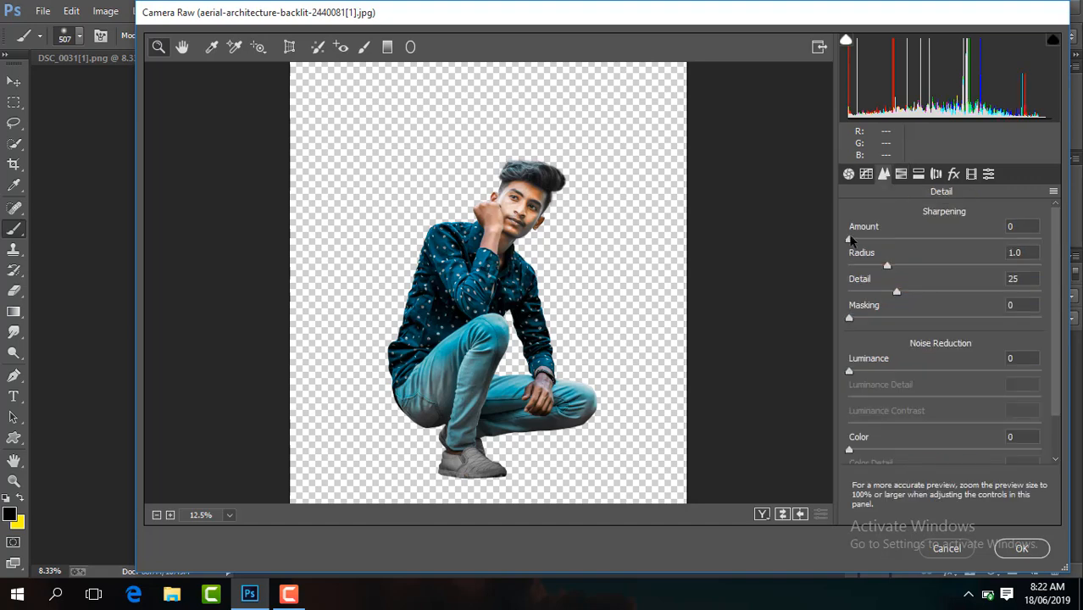
left_click_drag(850, 372, 907, 373)
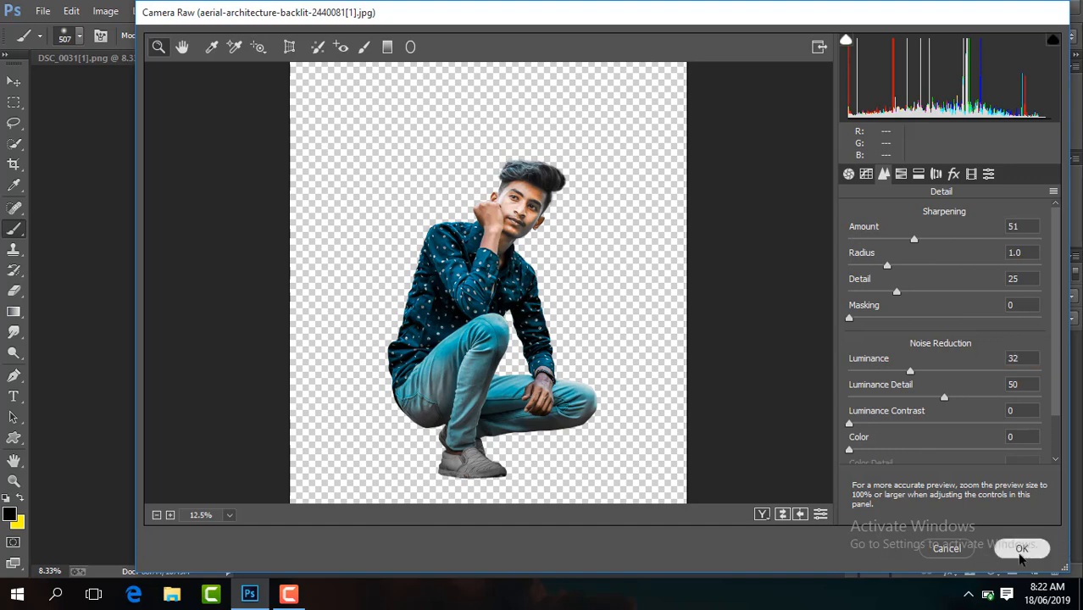
left_click(1021, 548)
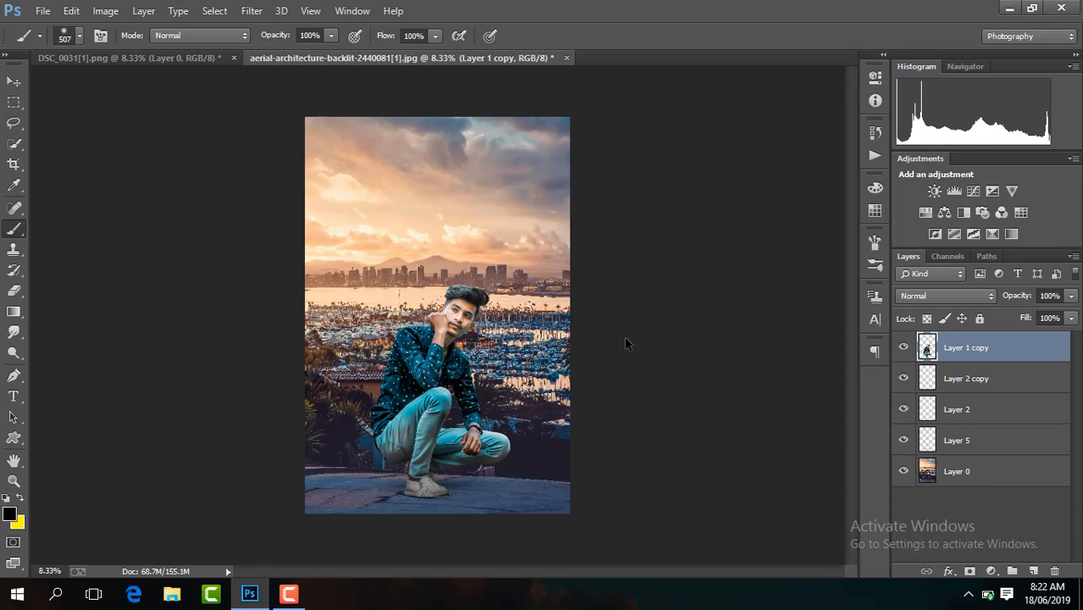
Step: Add a new empty layer above Layer 1 copy and clip it to the man
key("ctrl+plus")
key("ctrl+plus")
key("ctrl+plus")
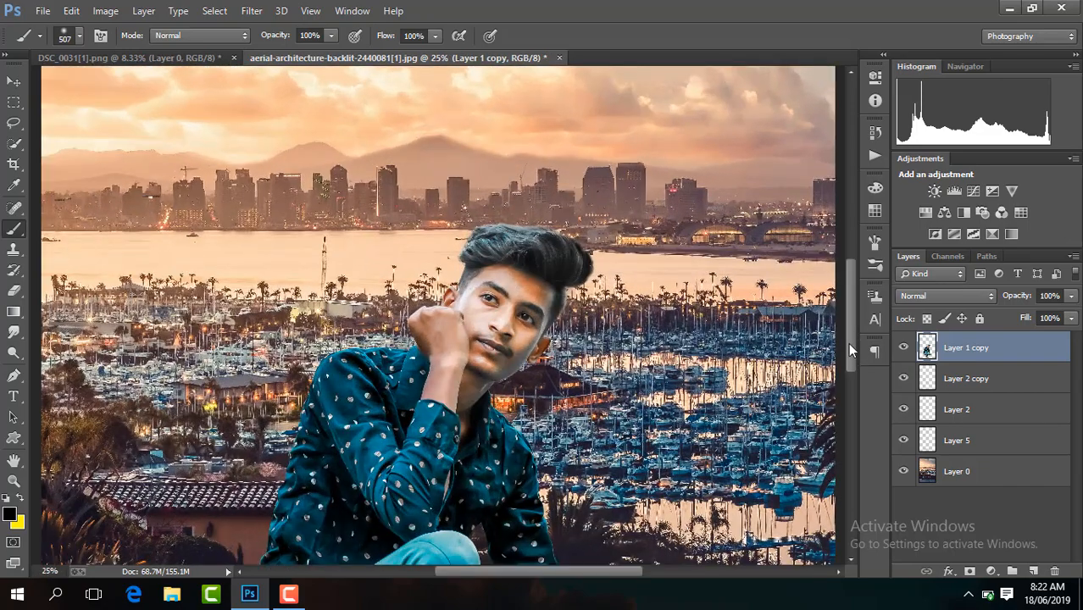
scroll(851, 350, "down", 2)
left_click(1032, 570)
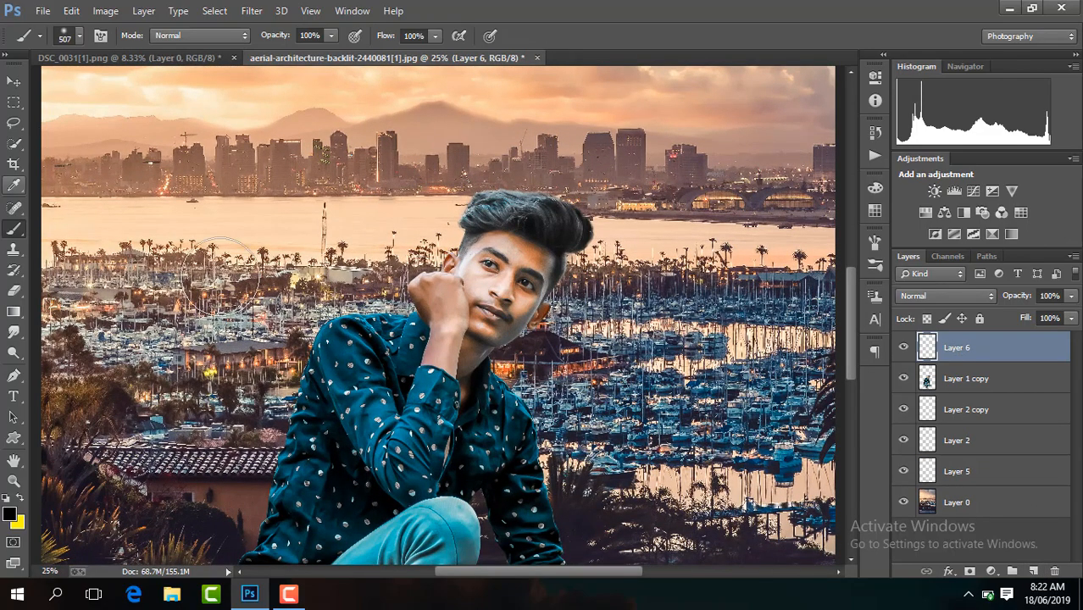
right_click(958, 349)
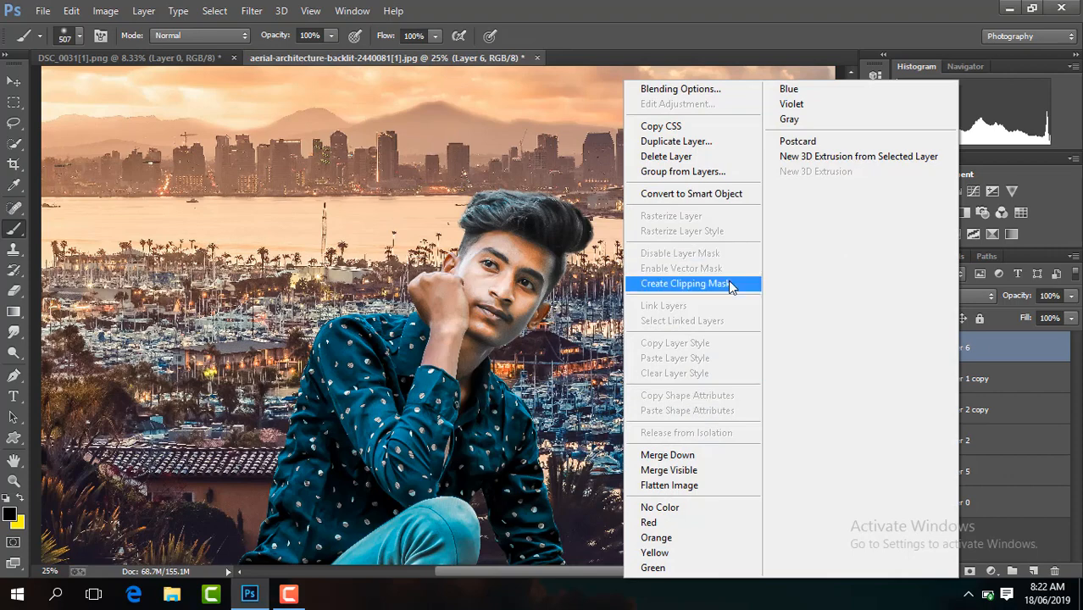
left_click(697, 281)
Step: Paint black over the man's hair on the clipped layer and set that layer's opacity to 50%
mouse_move(459, 144)
left_mouse_down()
mouse_move(569, 132)
mouse_move(622, 179)
left_mouse_up()
mouse_move(633, 283)
left_mouse_down()
mouse_move(615, 263)
mouse_move(620, 284)
mouse_move(485, 131)
mouse_move(456, 151)
mouse_move(594, 144)
mouse_move(399, 181)
mouse_move(444, 203)
mouse_move(513, 171)
mouse_move(564, 170)
mouse_move(479, 171)
left_mouse_up()
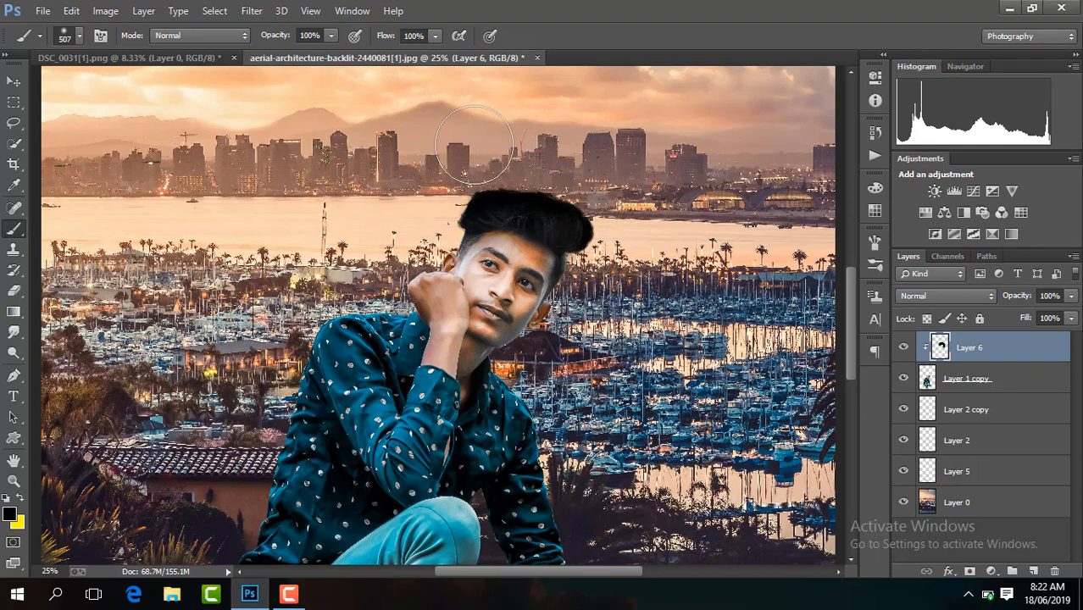
left_click(1071, 297)
left_click(1064, 313)
left_click(1070, 298)
left_click_drag(1056, 316, 1031, 316)
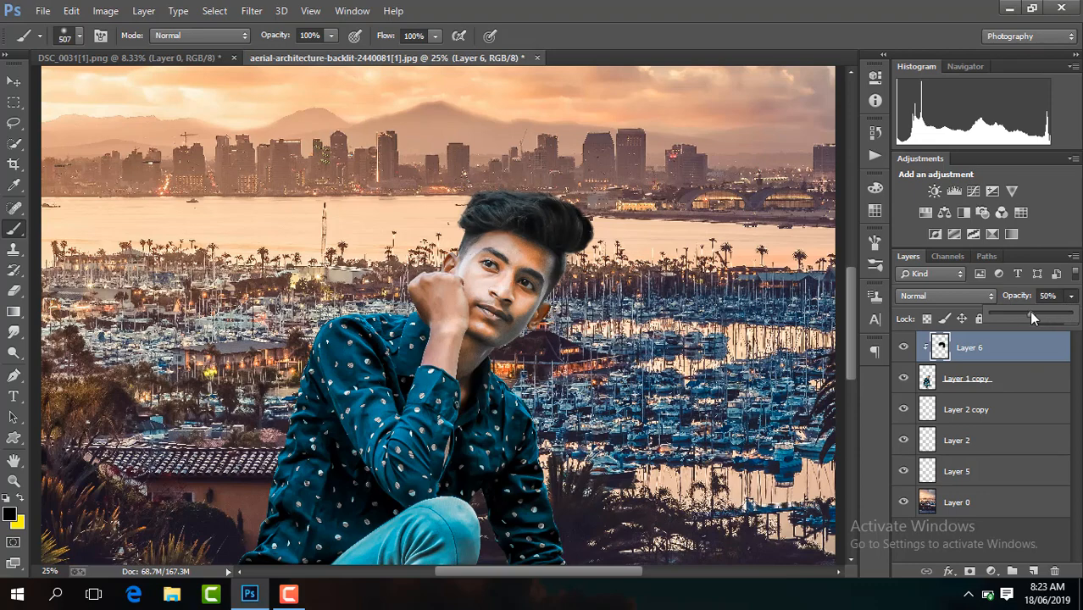
Step: Add a Selective Color adjustment clipped to the man directly above Layer 1 copy
key("ctrl+minus")
key("ctrl+minus")
key("ctrl+minus")
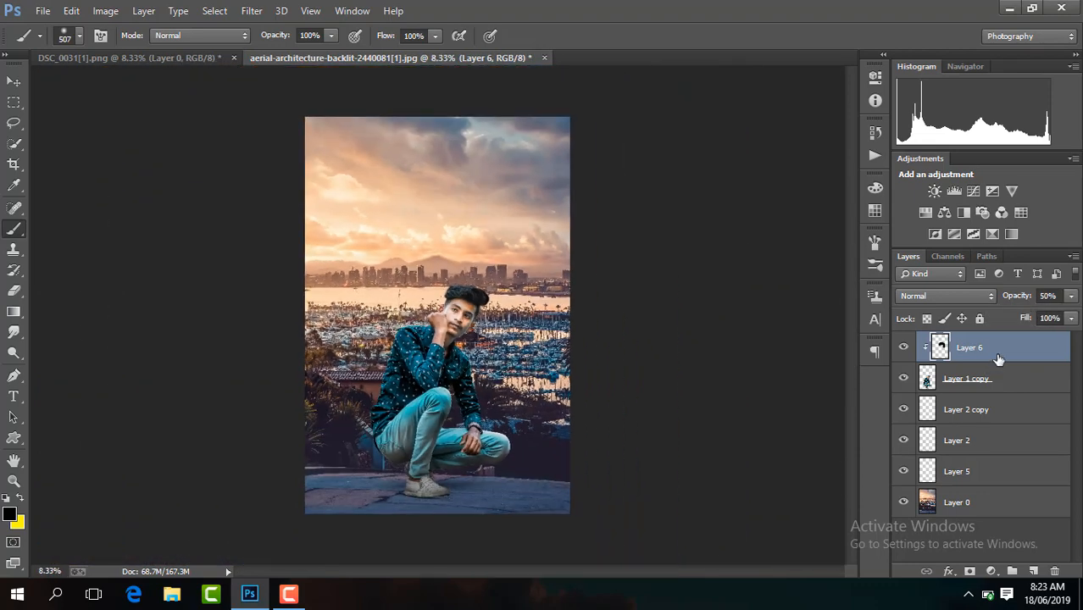
left_click(979, 387)
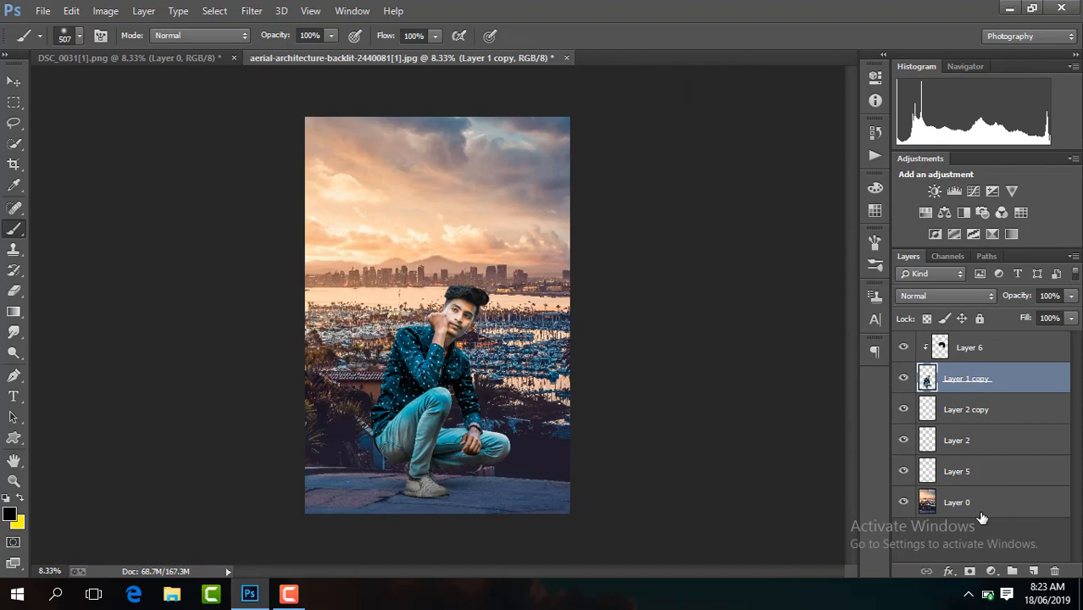
left_click(990, 571)
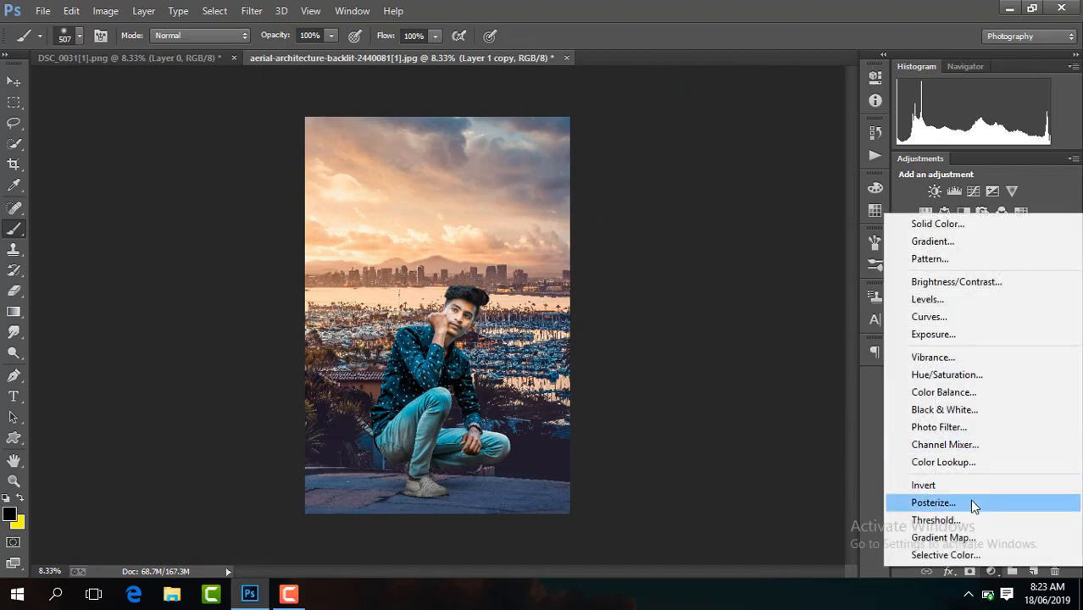
left_click(973, 555)
Step: Set the Blues to cyan -51 and magenta -72 in the Selective Color adjustment, strongly reduce their yellow and raise black to the maximum
left_click(784, 136)
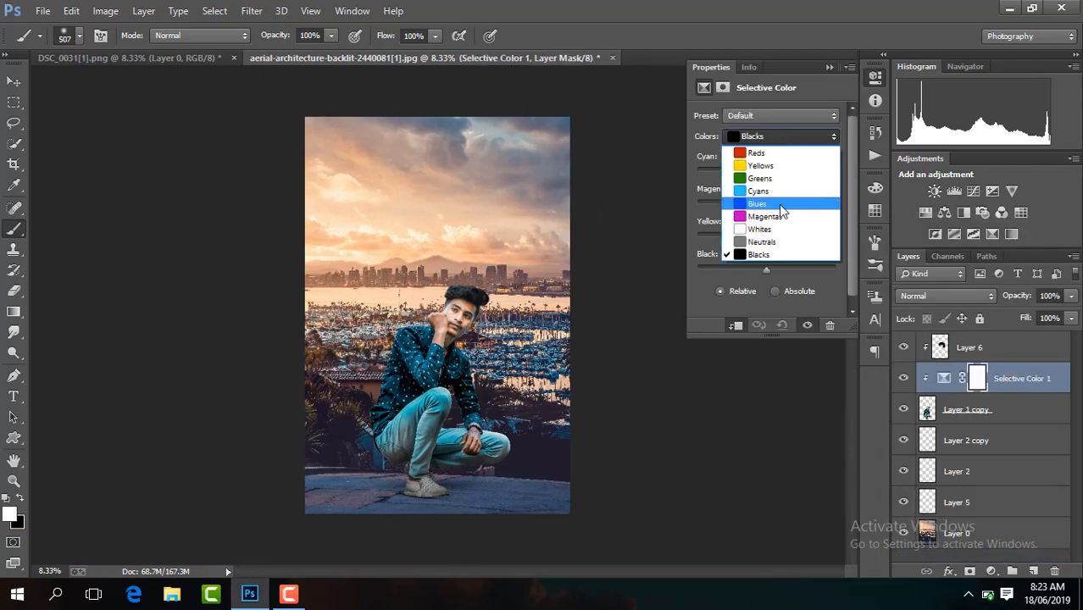
left_click(779, 205)
key("ctrl+plus")
key("ctrl+plus")
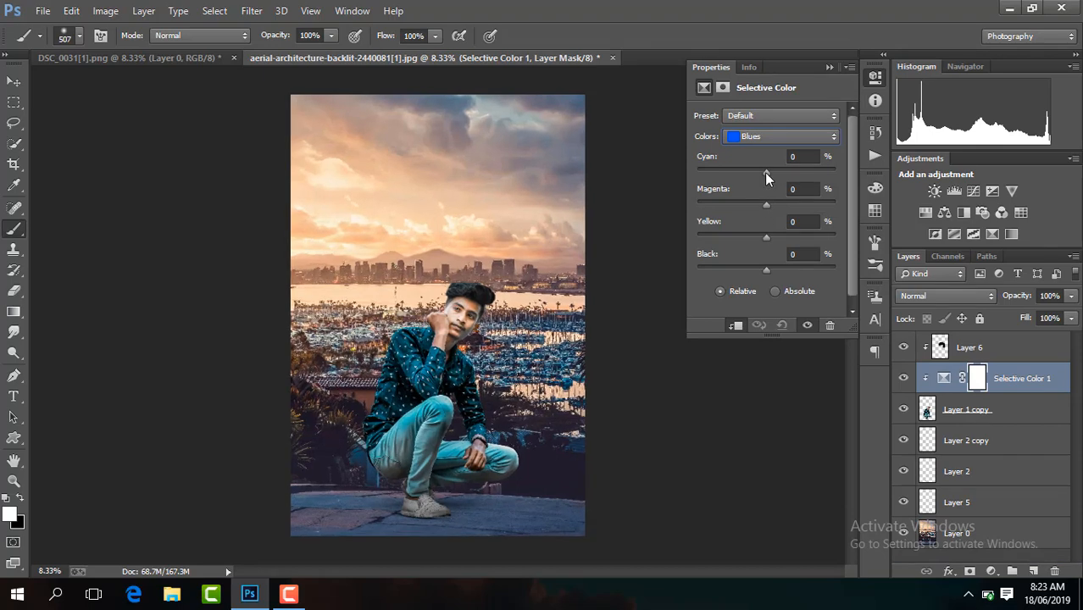
left_click_drag(854, 231, 851, 285)
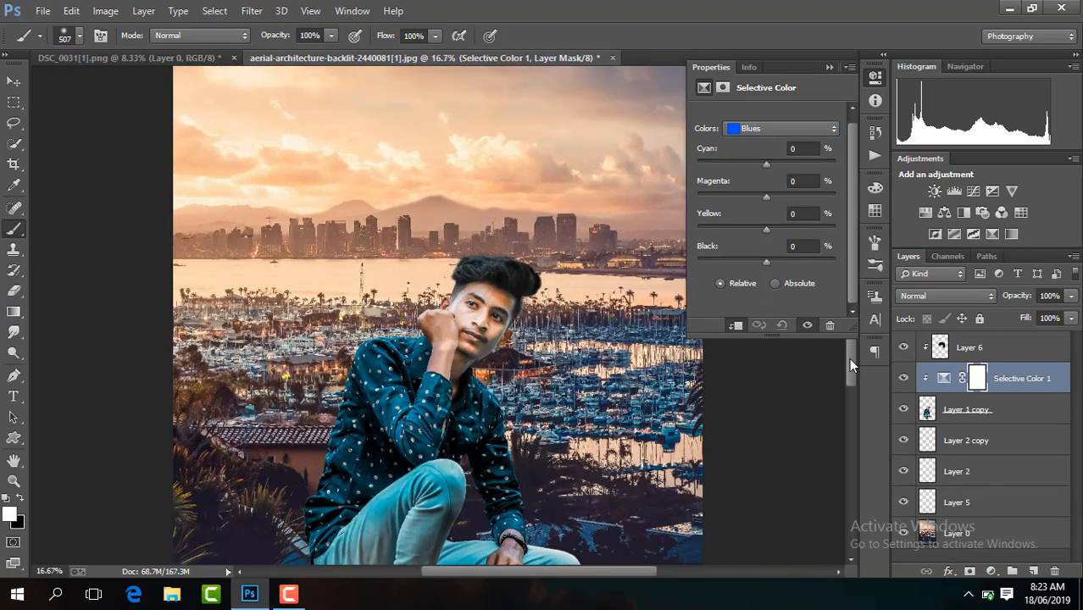
left_click_drag(848, 358, 847, 410)
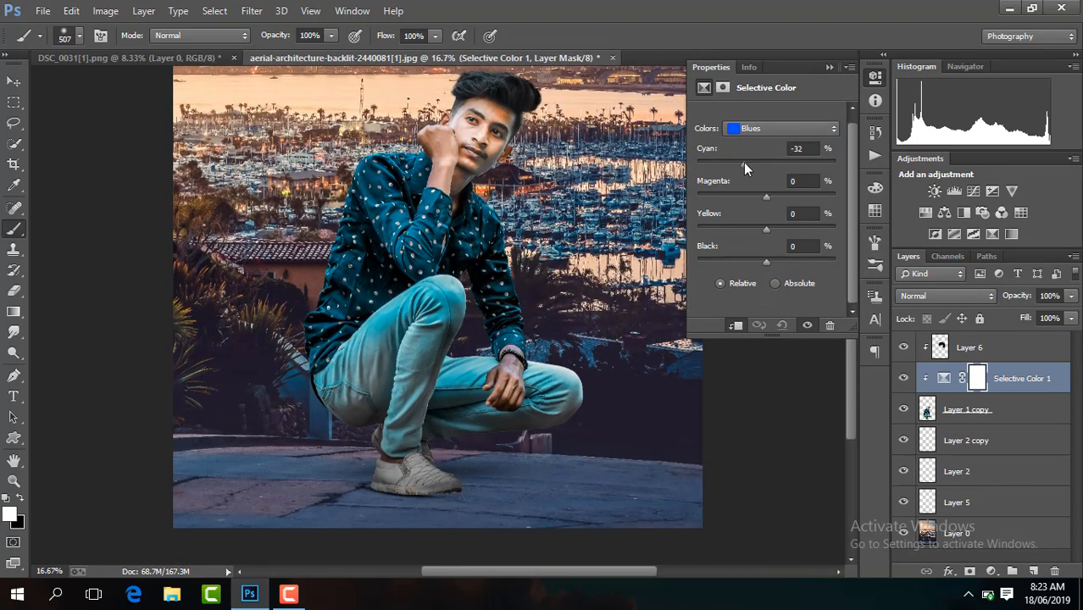
left_click_drag(743, 162, 699, 230)
left_click_drag(582, 246, 836, 247)
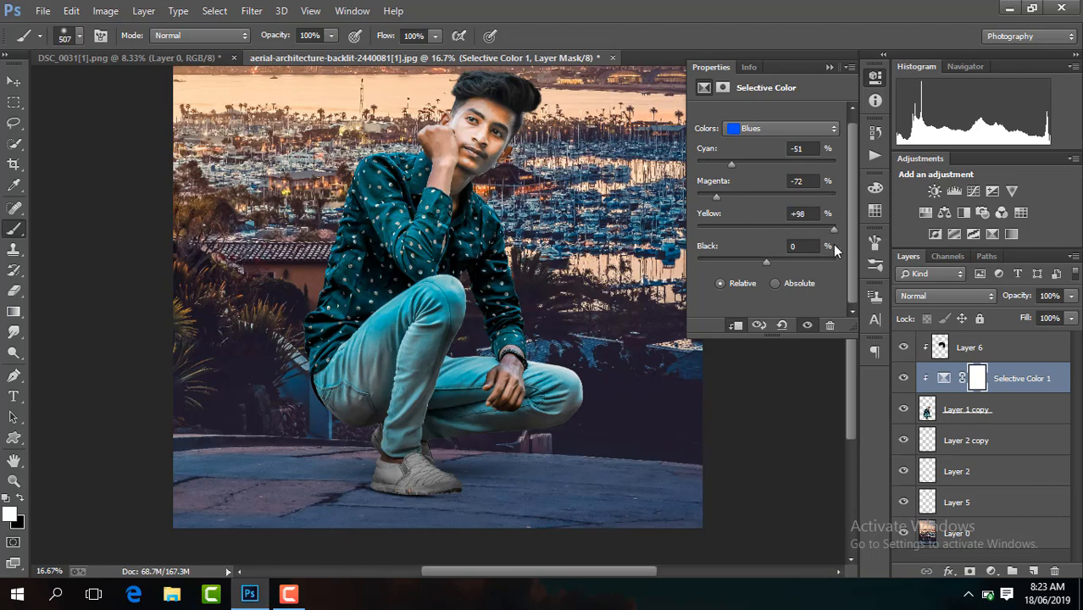
left_click_drag(683, 266, 704, 266)
left_click_drag(819, 271, 848, 287)
Step: Set the Cyans to cyan -51 in the Selective Color adjustment and tune their other amounts to make the man's clothes bluer
left_click(779, 128)
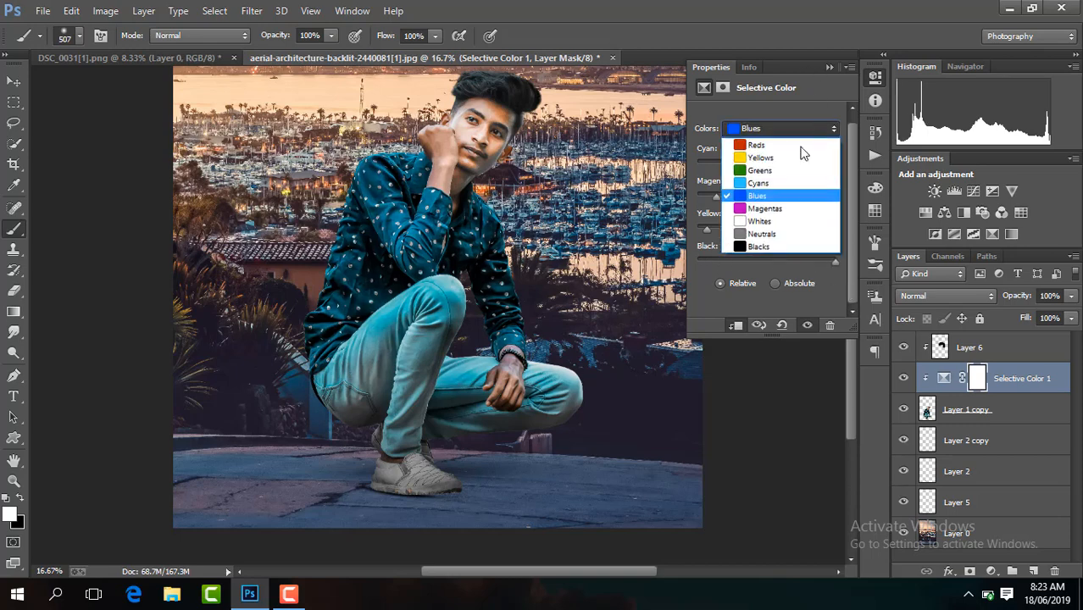
left_click(761, 179)
left_click_drag(740, 168, 759, 200)
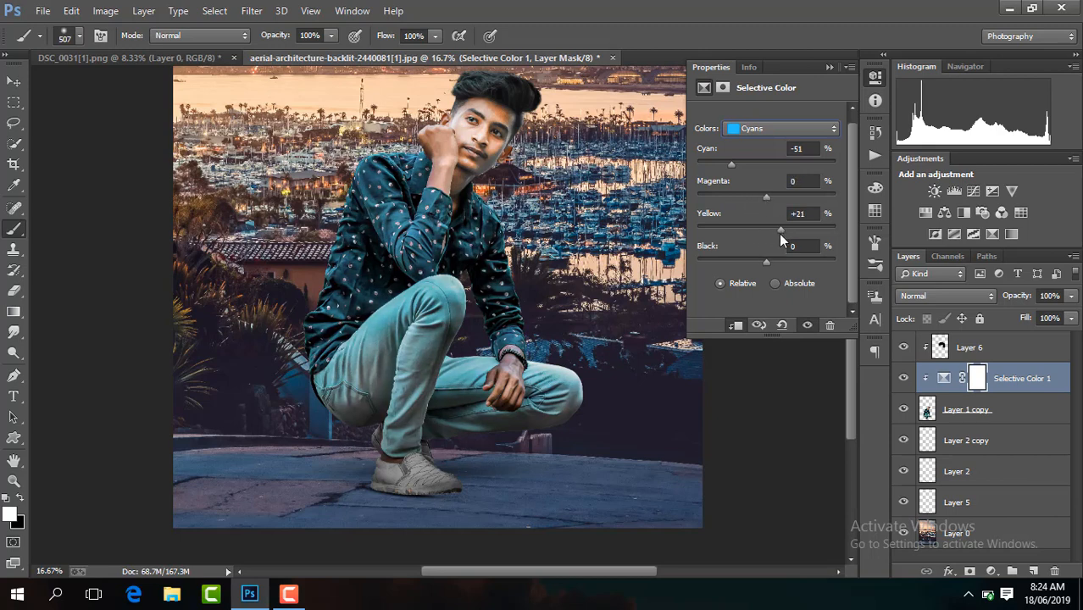
left_click_drag(735, 233, 770, 261)
left_click(827, 67)
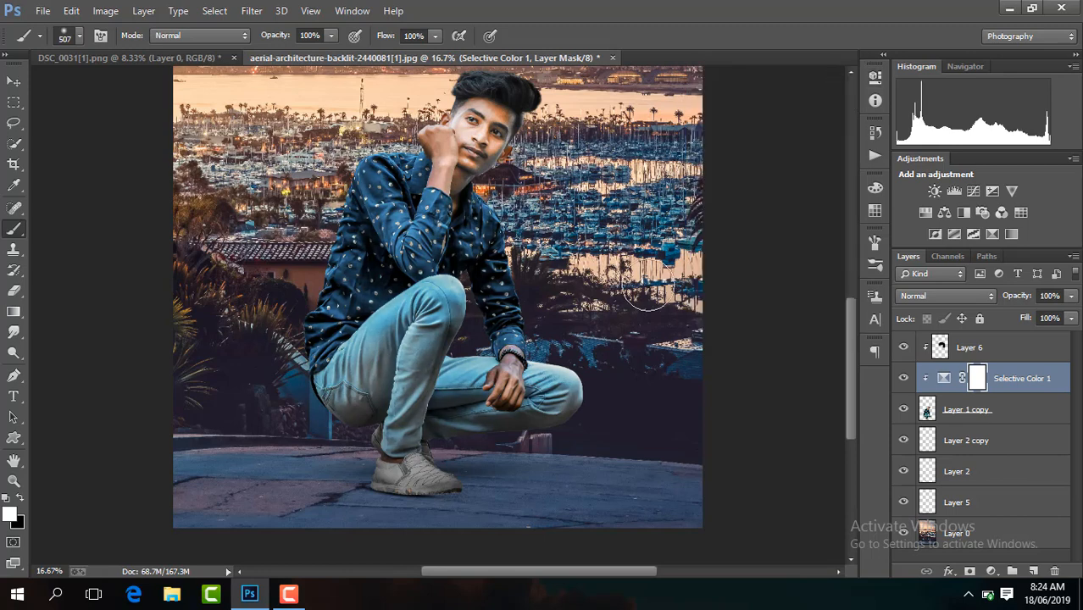
Step: Flatten the image and duplicate the resulting background layer
scroll(698, 379, "down", 2)
right_click(1045, 380)
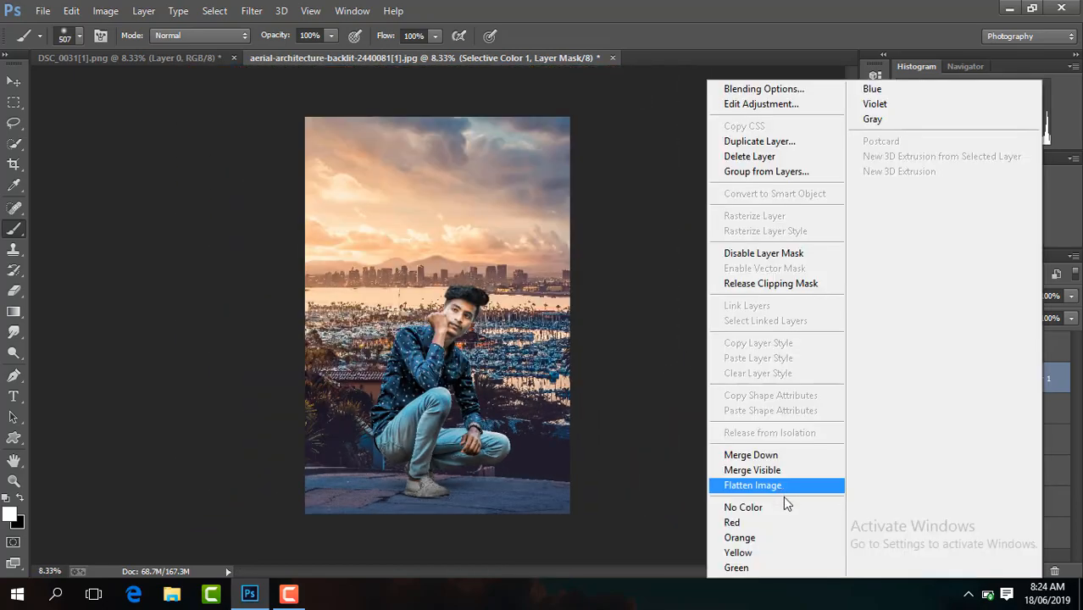
left_click(792, 486)
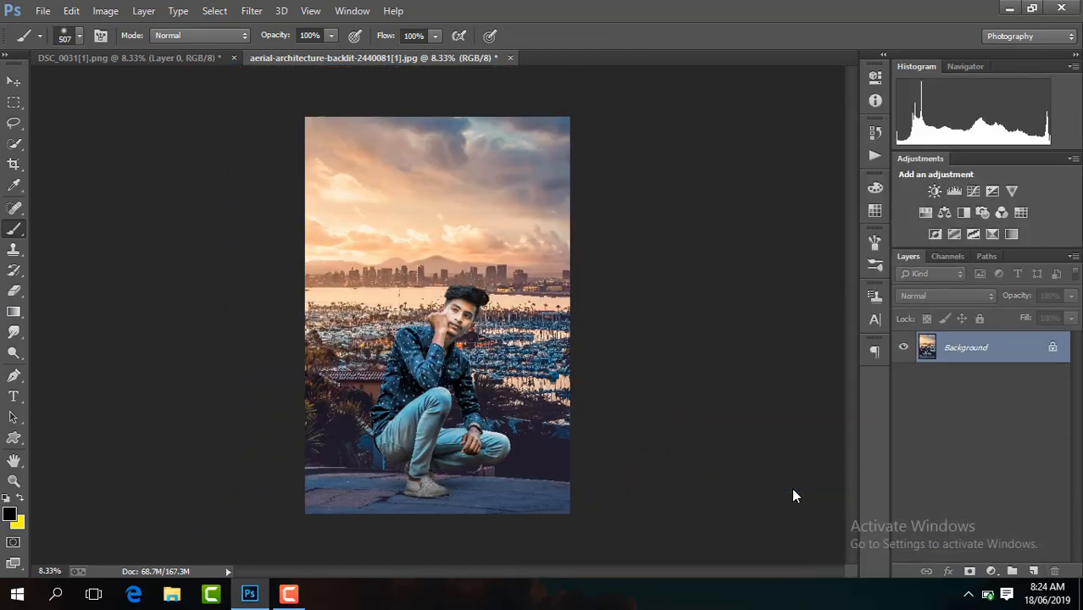
key("ctrl+j")
Step: Select the Smudge tool with a 62 px brush for retouching the man's face
key("ctrl+plus")
key("ctrl+plus")
key("ctrl+plus")
key("ctrl+plus")
key("ctrl+plus")
key("ctrl+plus")
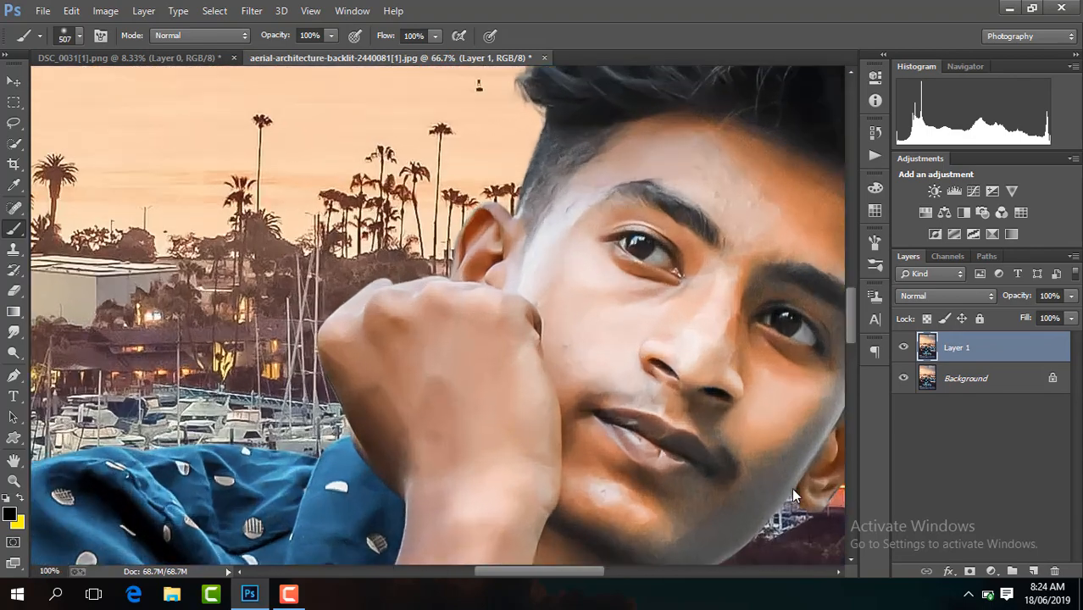
left_click_drag(567, 575, 602, 575)
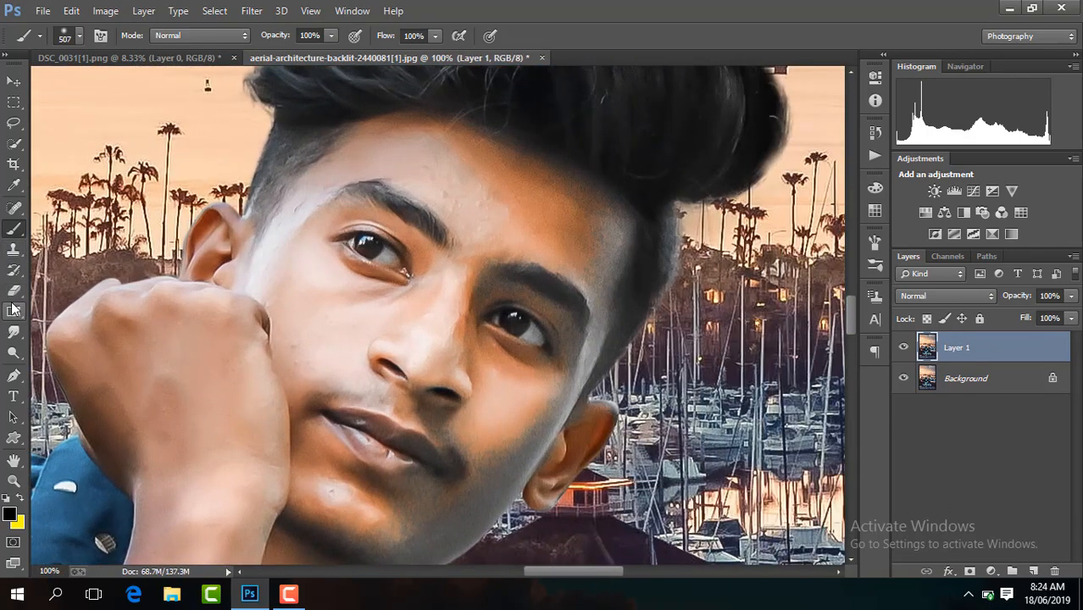
left_click(14, 331)
left_click(79, 39)
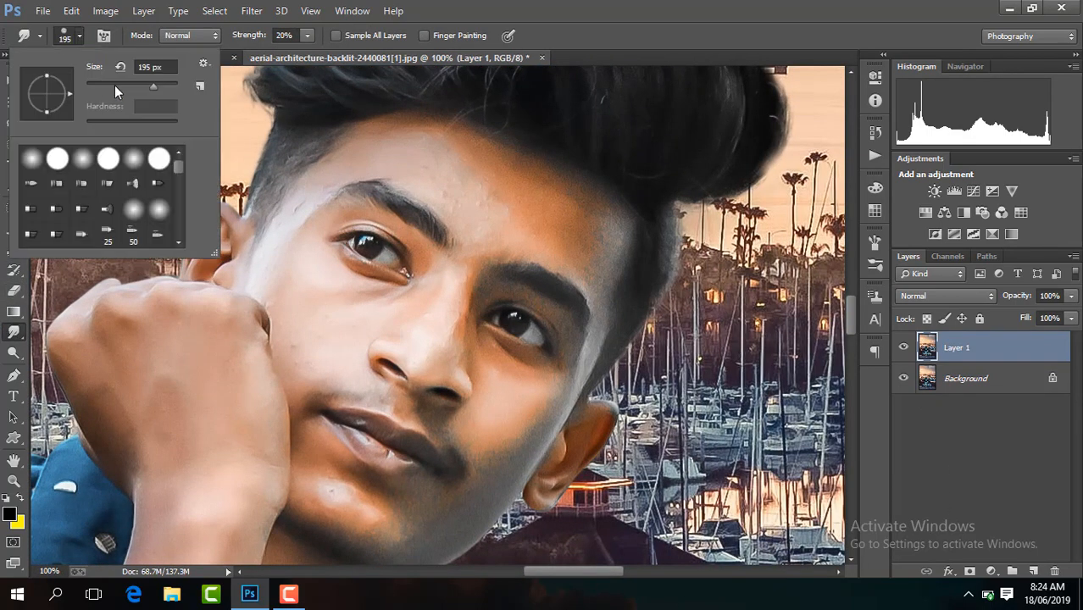
left_click(114, 88)
left_click(419, 187)
Step: Set the duplicate layer's opacity to 70% and smudge the skin on the brighter side of the forehead smooth
key("ctrl+plus")
left_click_drag(846, 316, 846, 307)
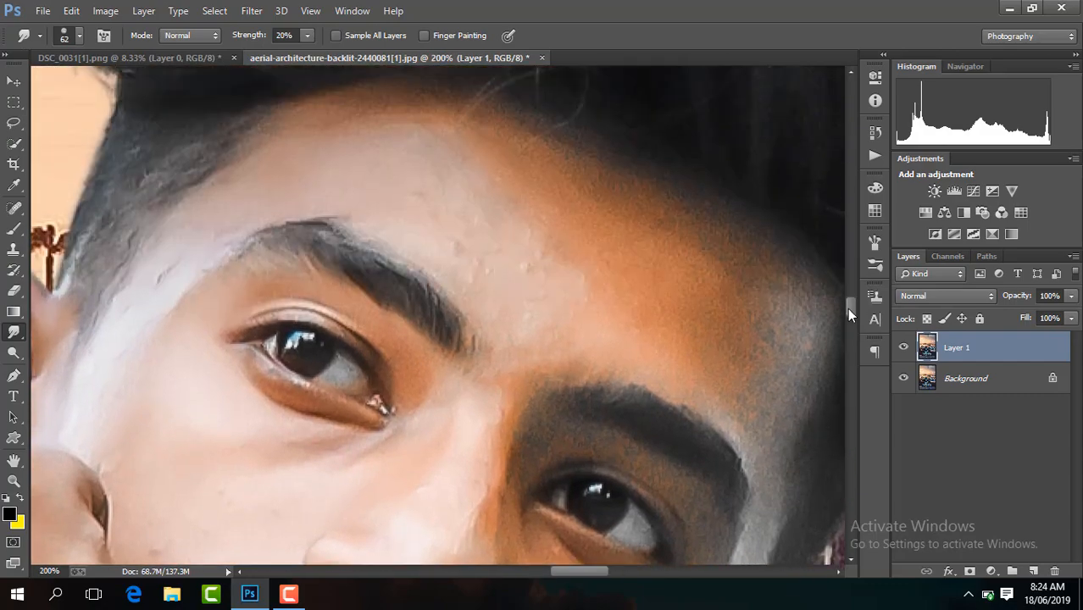
left_click(1043, 296)
type("70")
key("Return")
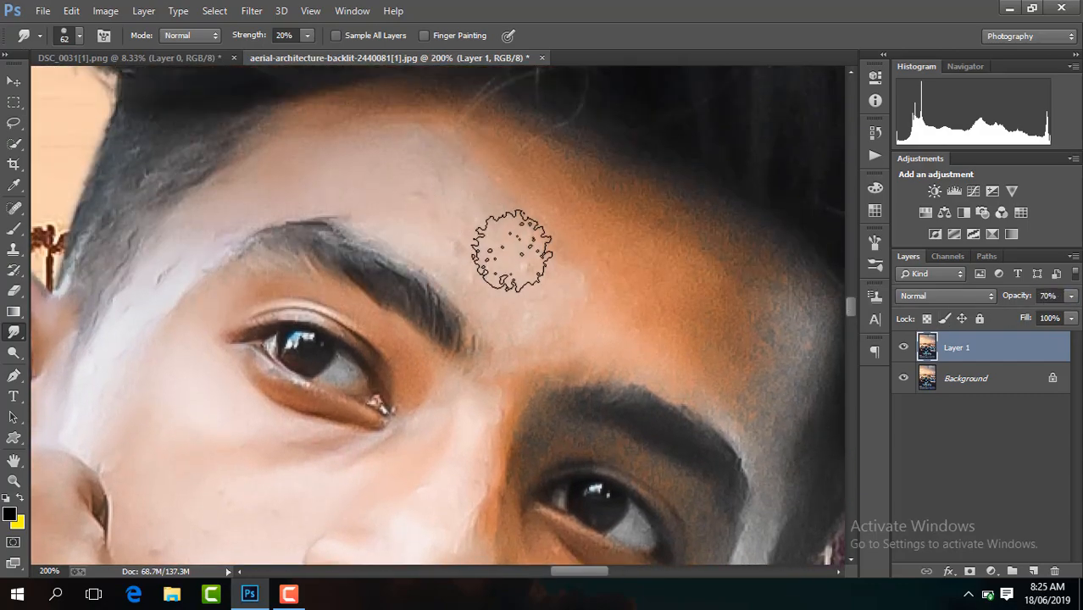
left_click_drag(515, 249, 471, 241)
mouse_move(330, 157)
left_mouse_down()
mouse_move(358, 127)
mouse_move(429, 144)
mouse_move(295, 155)
mouse_move(317, 127)
mouse_move(442, 150)
left_mouse_up()
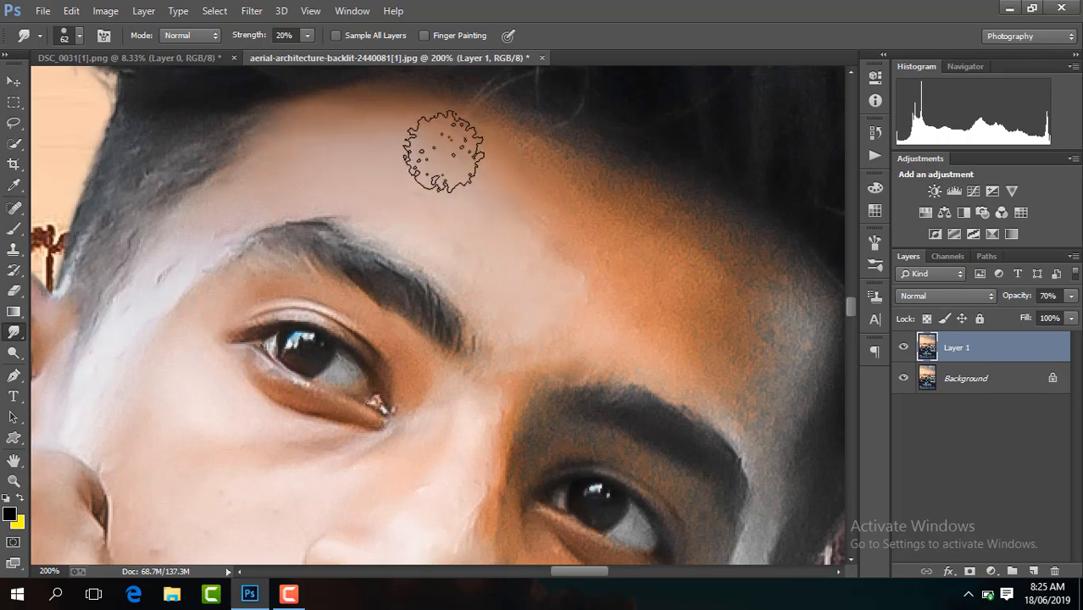
Step: Enlarge the smudge brush to 82 px and smooth the skin across the middle of the forehead
left_click(79, 35)
left_click_drag(123, 85, 126, 86)
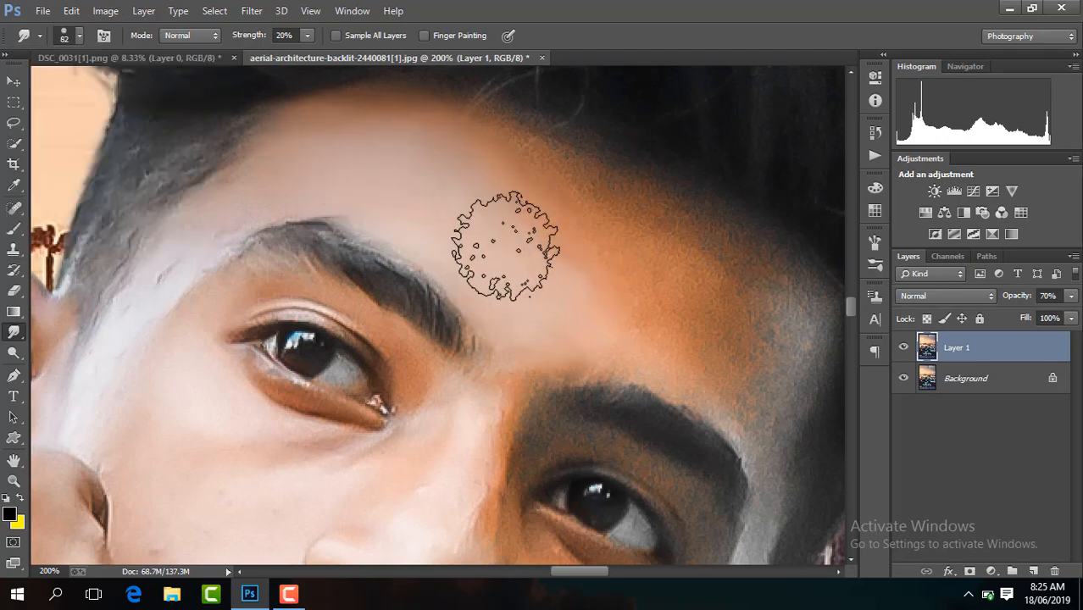
mouse_move(504, 244)
left_mouse_down()
mouse_move(552, 208)
mouse_move(609, 237)
mouse_move(555, 295)
mouse_move(526, 281)
left_mouse_up()
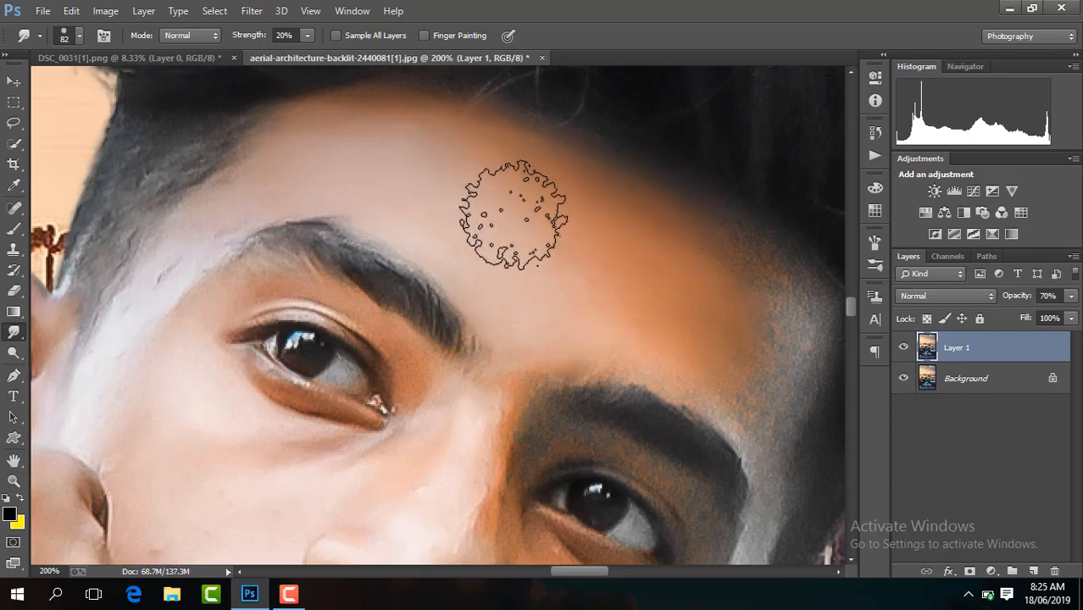
mouse_move(383, 155)
left_mouse_down()
mouse_move(510, 252)
mouse_move(594, 253)
mouse_move(526, 183)
mouse_move(562, 187)
mouse_move(682, 290)
mouse_move(615, 308)
mouse_move(550, 195)
left_mouse_up()
Step: Smudge away the grain on the shadowed side of the forehead, up to the hairline and temple
mouse_move(582, 566)
left_mouse_down()
mouse_move(609, 570)
mouse_move(599, 569)
left_mouse_up()
mouse_move(503, 336)
left_mouse_down()
mouse_move(547, 349)
mouse_move(548, 304)
mouse_move(526, 271)
mouse_move(493, 264)
mouse_move(492, 233)
mouse_move(542, 332)
mouse_move(527, 363)
mouse_move(544, 393)
left_mouse_up()
mouse_move(454, 236)
left_mouse_down()
mouse_move(401, 297)
mouse_move(460, 307)
mouse_move(527, 377)
mouse_move(559, 360)
mouse_move(441, 291)
mouse_move(524, 316)
mouse_move(566, 311)
mouse_move(432, 220)
mouse_move(373, 288)
mouse_move(286, 336)
mouse_move(370, 314)
mouse_move(214, 150)
left_mouse_up()
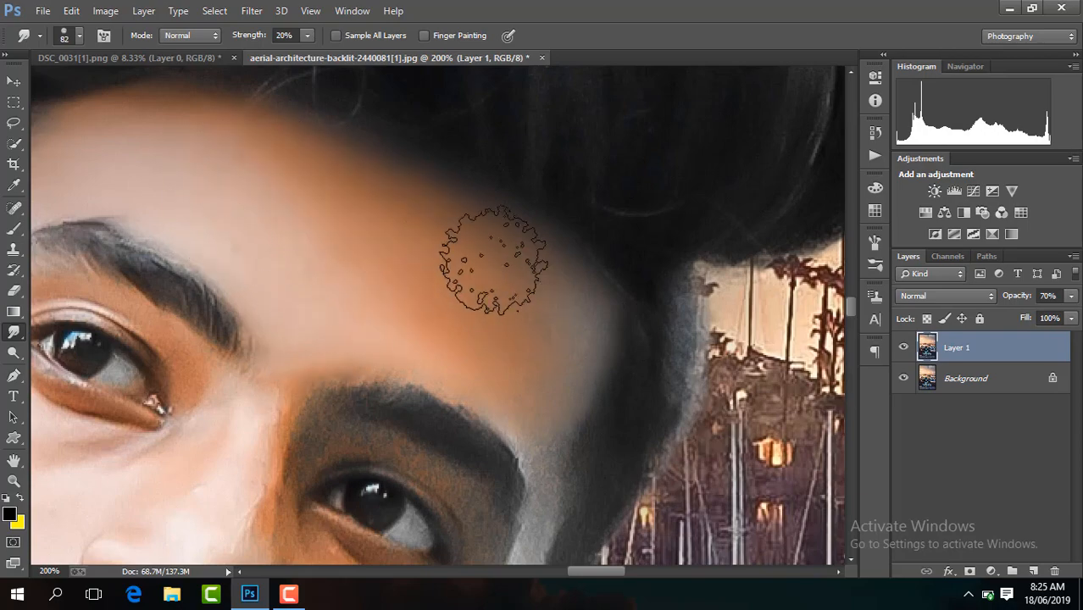
key("ctrl+minus")
key("ctrl+minus")
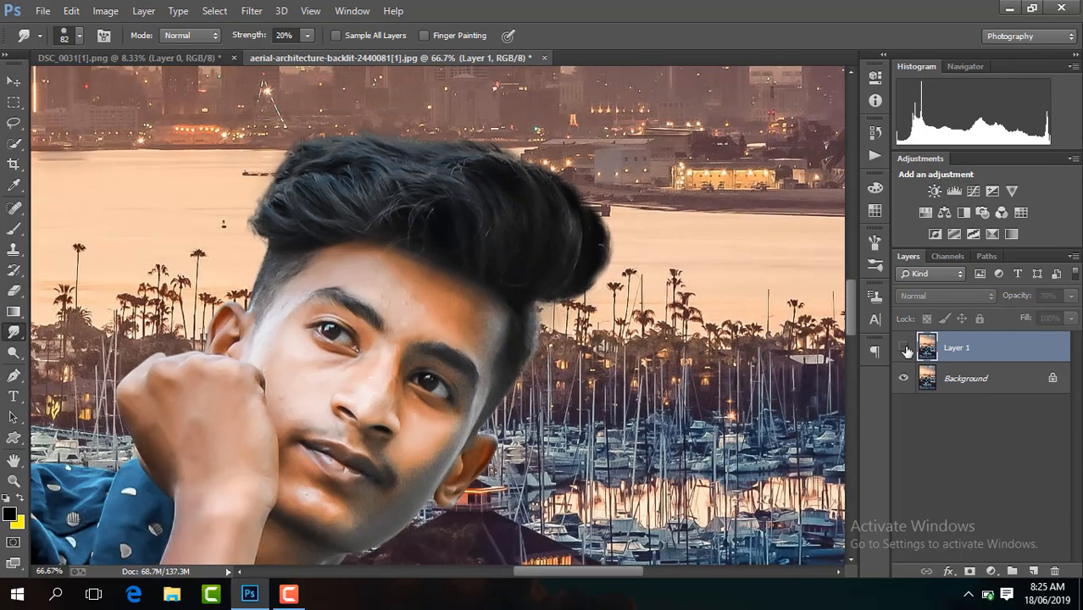
Step: Smudge the skin smooth on the shadowed cheek, from under the eye down toward the jaw
key("ctrl+plus")
scroll(849, 317, "down", 3)
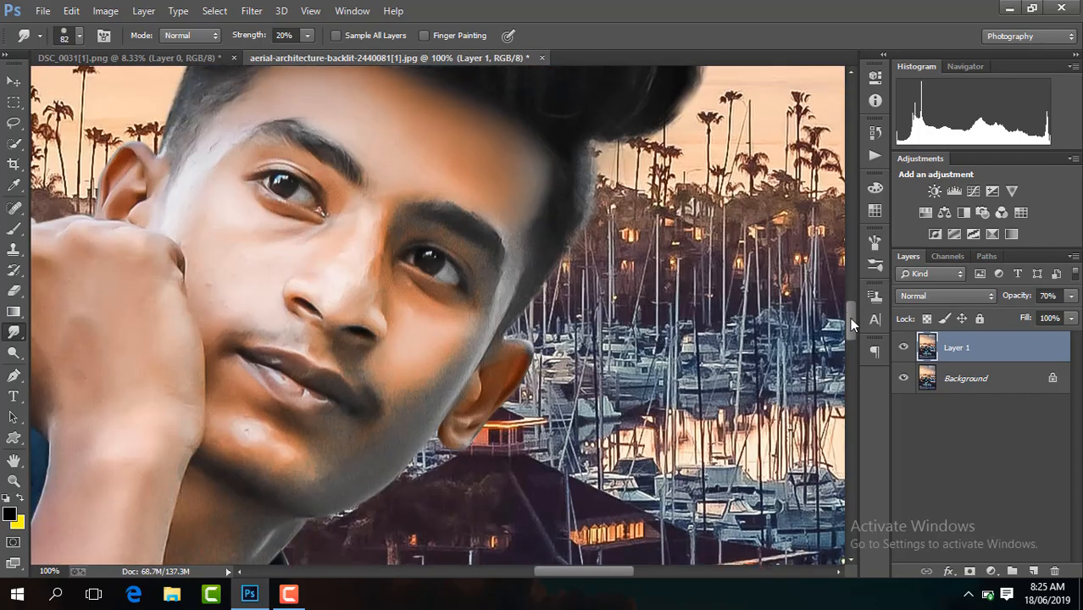
key("ctrl+plus")
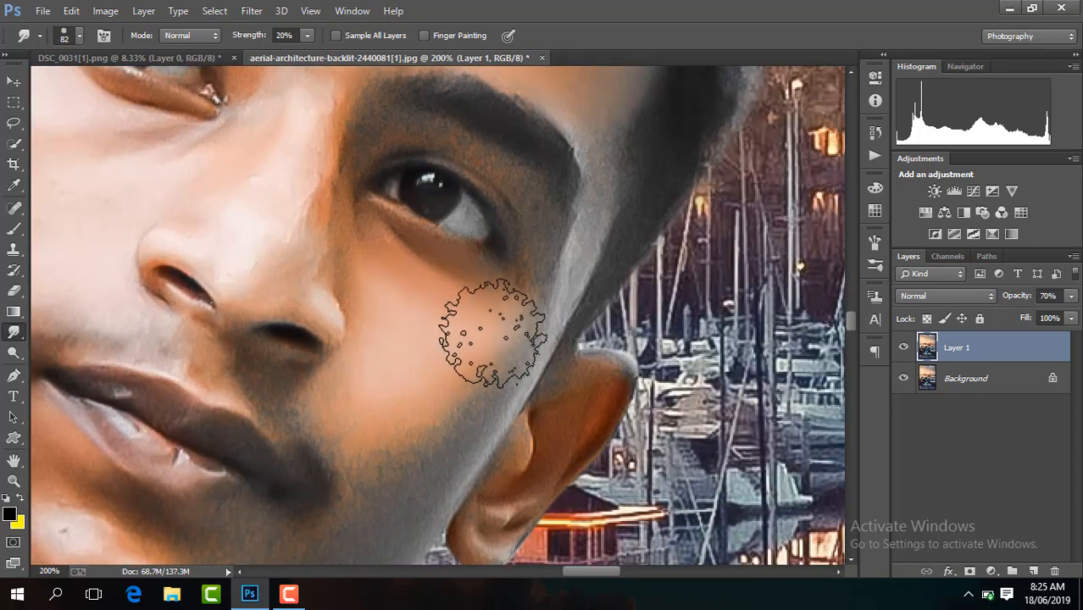
mouse_move(393, 383)
left_mouse_down()
mouse_move(363, 401)
mouse_move(403, 297)
mouse_move(463, 322)
mouse_move(498, 323)
left_mouse_up()
mouse_move(415, 481)
left_mouse_down()
mouse_move(426, 372)
mouse_move(413, 369)
mouse_move(422, 398)
mouse_move(449, 328)
mouse_move(481, 330)
mouse_move(453, 313)
left_mouse_up()
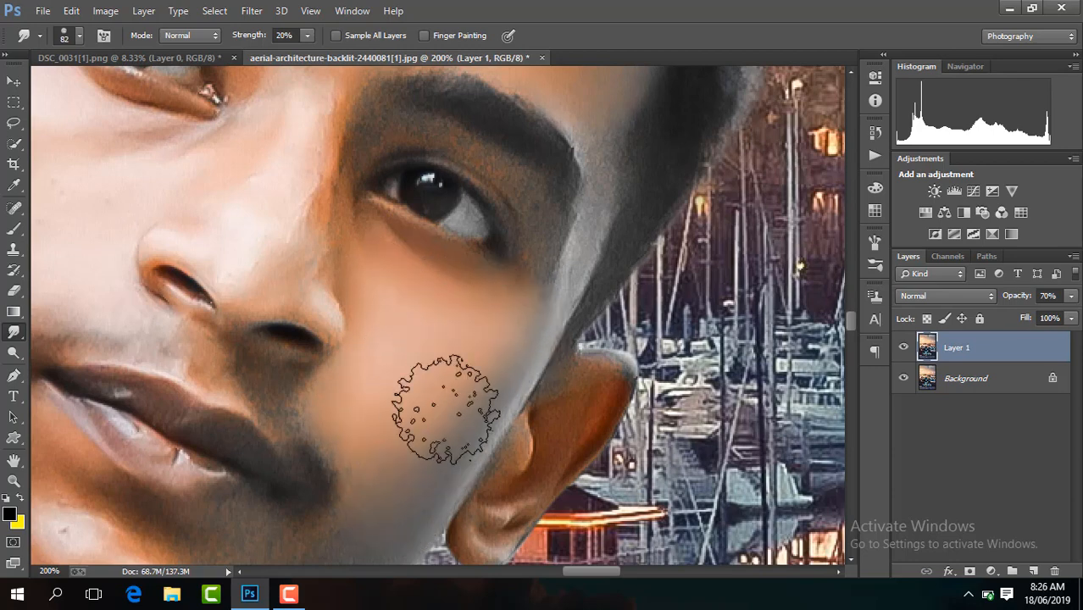
Step: Reduce the smudge brush to 55 px and smooth the skin between the nose and the shadowed eye and beside its outer corner
left_click(79, 36)
key("Return")
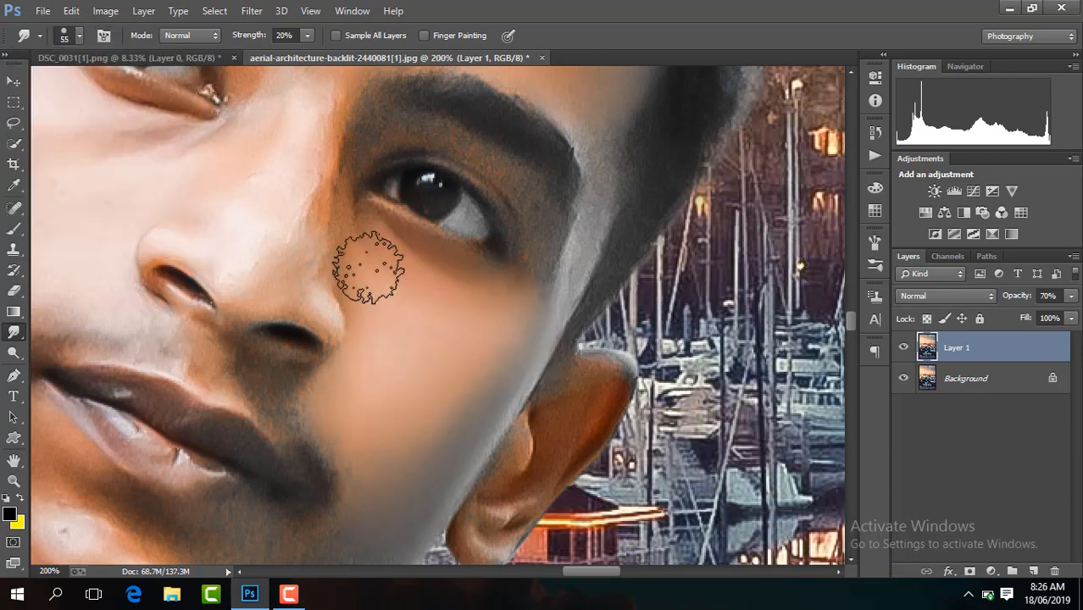
mouse_move(319, 226)
left_mouse_down()
mouse_move(333, 172)
mouse_move(313, 275)
mouse_move(266, 233)
mouse_move(268, 156)
mouse_move(289, 154)
mouse_move(307, 231)
mouse_move(340, 219)
mouse_move(373, 261)
mouse_move(370, 276)
mouse_move(333, 164)
mouse_move(340, 140)
mouse_move(306, 252)
mouse_move(252, 272)
mouse_move(221, 235)
mouse_move(264, 234)
mouse_move(441, 310)
mouse_move(365, 259)
mouse_move(348, 260)
mouse_move(402, 292)
left_mouse_up()
mouse_move(566, 281)
left_mouse_down()
mouse_move(551, 304)
mouse_move(565, 255)
left_mouse_up()
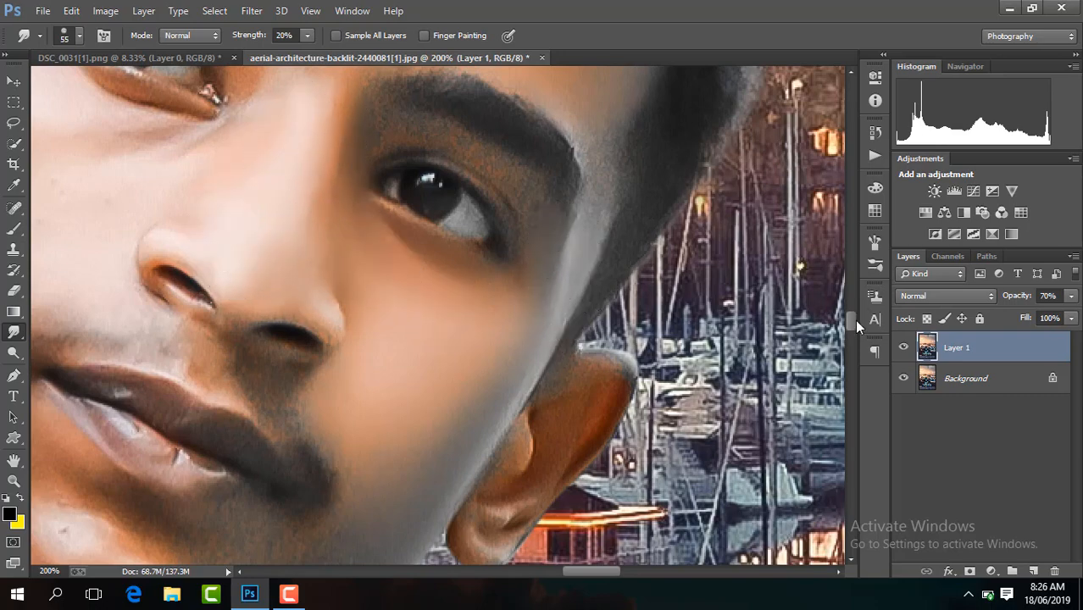
Step: Smudge the skin between the eyebrows and along the shadowed temple near the hairline
left_click_drag(854, 321, 854, 311)
mouse_move(343, 213)
left_mouse_down()
mouse_move(287, 327)
mouse_move(297, 319)
mouse_move(244, 332)
mouse_move(273, 343)
mouse_move(366, 219)
left_mouse_up()
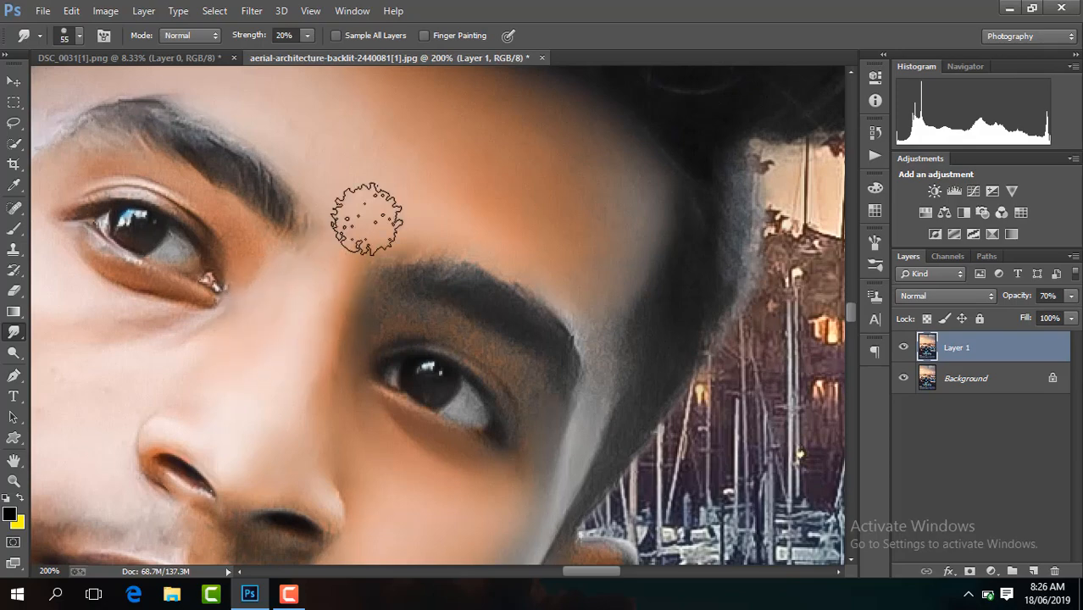
mouse_move(614, 278)
left_mouse_down()
mouse_move(607, 339)
mouse_move(613, 236)
mouse_move(633, 208)
mouse_move(622, 252)
left_mouse_up()
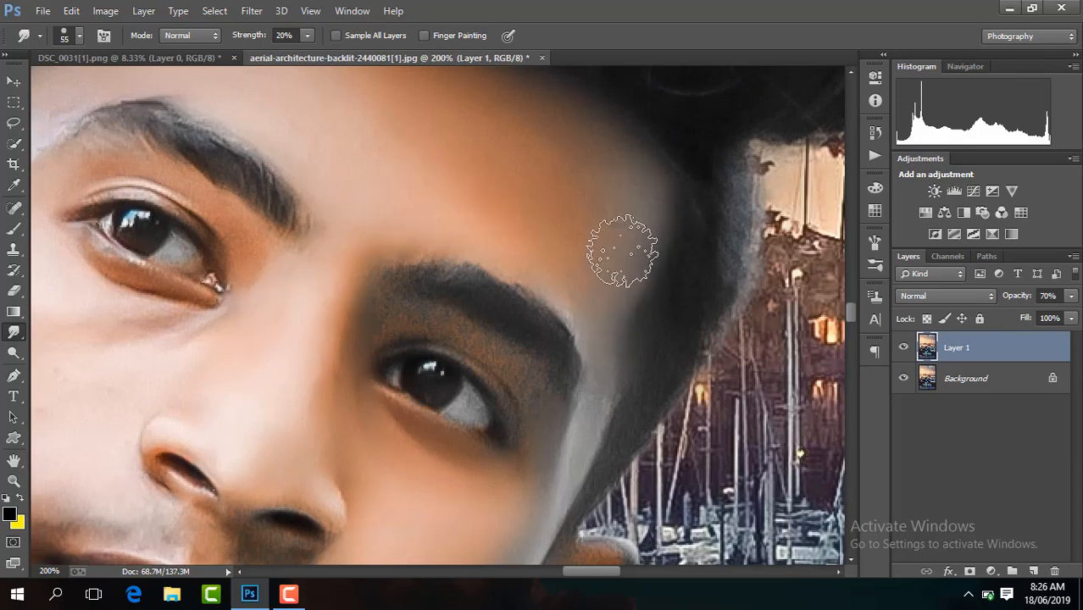
Step: Smudge away the blemishes on the brighter cheek and temple, and smooth the ear on that side
key("ctrl+minus")
key("ctrl+minus")
key("ctrl+plus")
left_click_drag(592, 568, 574, 567)
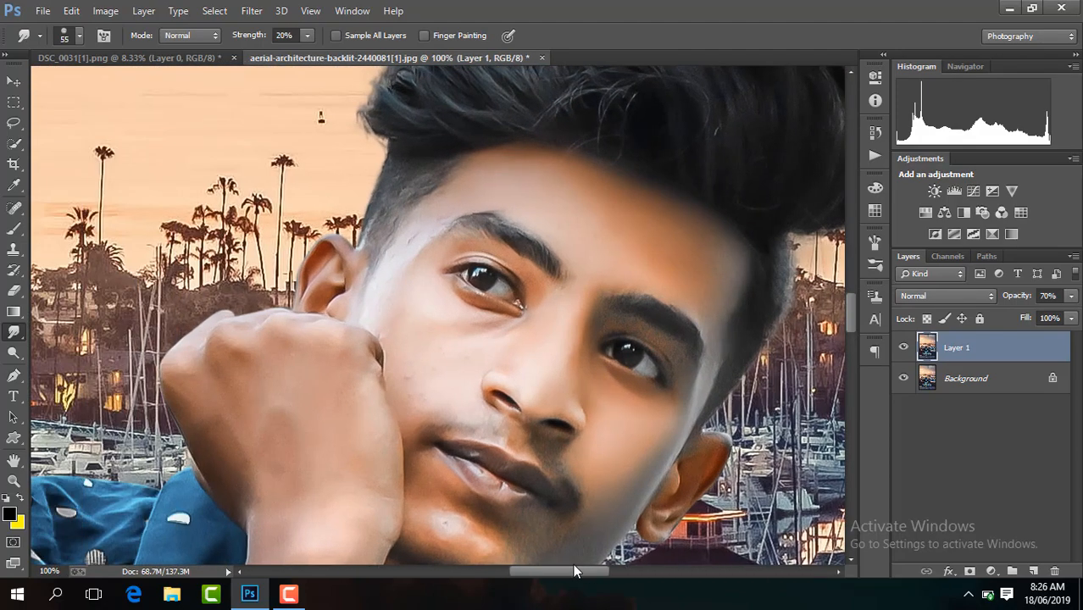
key("ctrl+plus")
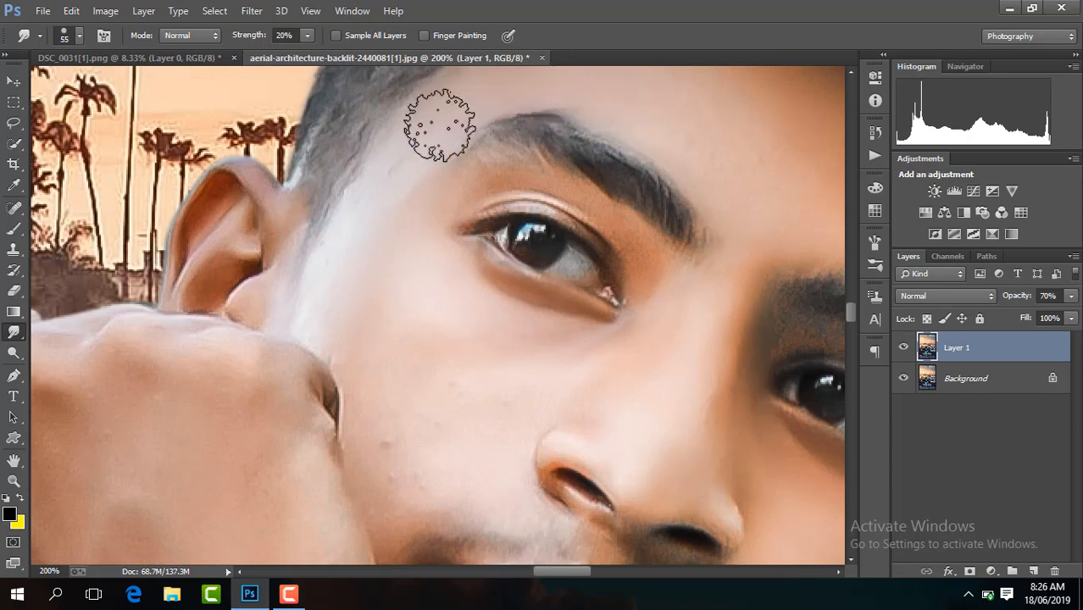
mouse_move(406, 321)
left_mouse_down()
mouse_move(348, 340)
mouse_move(404, 437)
mouse_move(365, 400)
mouse_move(384, 481)
mouse_move(456, 498)
left_mouse_up()
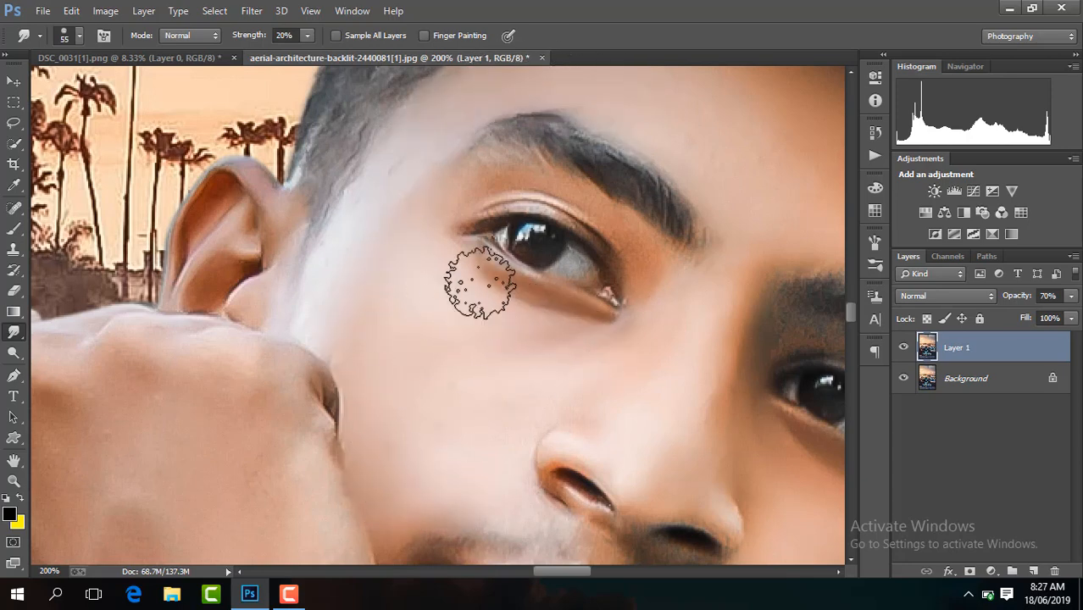
mouse_move(215, 233)
left_mouse_down()
mouse_move(199, 263)
mouse_move(223, 218)
mouse_move(212, 285)
left_mouse_up()
Step: Set the smudge brush to 73 px and smooth the chin, the skin below the lips and the jaw
key("ctrl+minus")
scroll(851, 317, "down", 3)
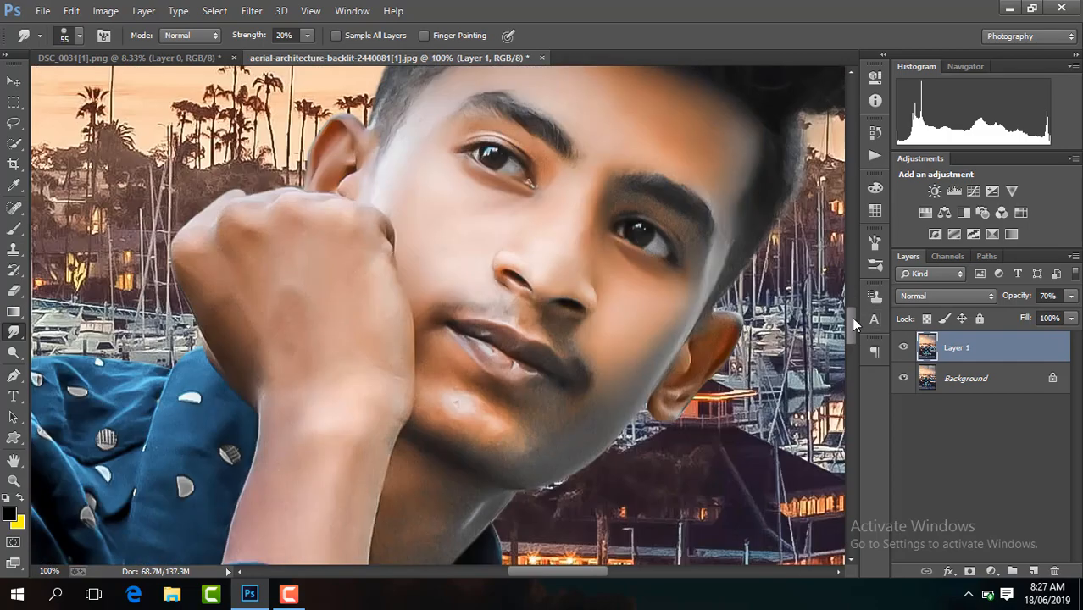
scroll(851, 317, "down", 2)
key("ctrl+plus")
left_click(68, 36)
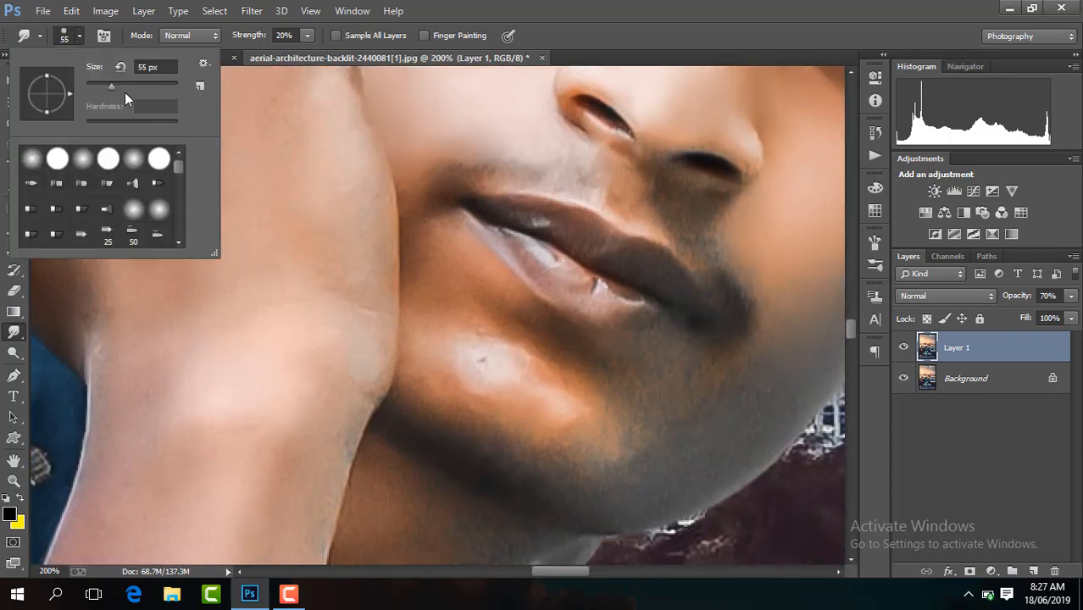
left_click(128, 89)
left_click(534, 373)
left_click(81, 40)
left_click(120, 87)
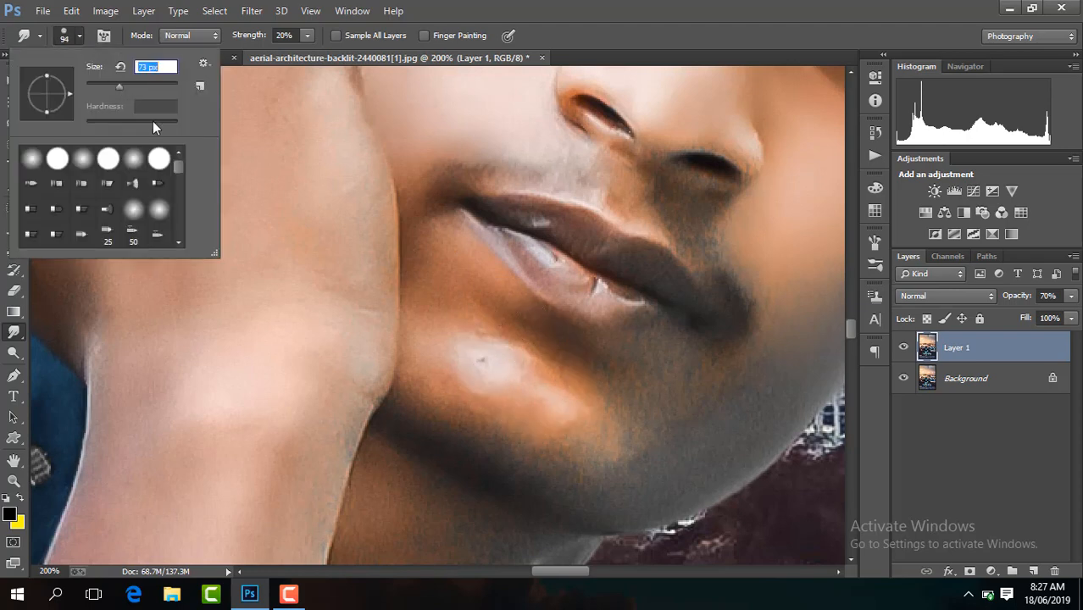
mouse_move(506, 366)
left_mouse_down()
mouse_move(464, 303)
mouse_move(466, 383)
mouse_move(446, 367)
mouse_move(448, 279)
mouse_move(533, 374)
mouse_move(561, 372)
mouse_move(632, 445)
mouse_move(661, 455)
mouse_move(774, 406)
mouse_move(650, 410)
mouse_move(699, 410)
mouse_move(708, 449)
mouse_move(526, 365)
mouse_move(527, 353)
mouse_move(456, 337)
mouse_move(467, 394)
mouse_move(448, 366)
mouse_move(449, 294)
mouse_move(542, 430)
mouse_move(644, 388)
mouse_move(594, 402)
mouse_move(682, 448)
left_mouse_up()
left_click_drag(549, 576, 575, 576)
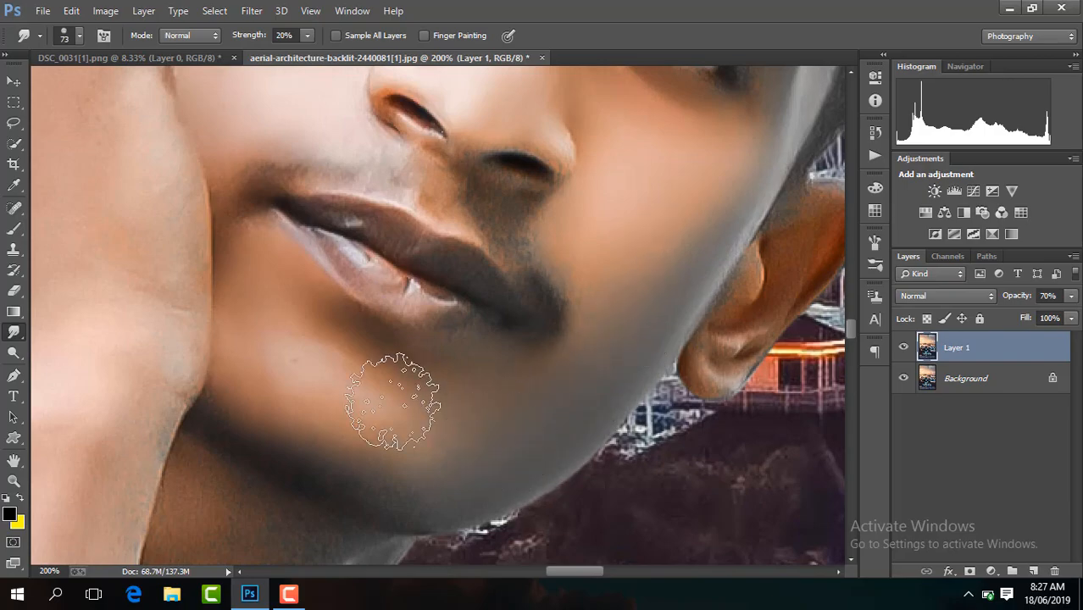
Step: Enlarge the smudge brush to 101 px and smooth the skin of the raised fist, forearm and neck
scroll(483, 419, "down", 3)
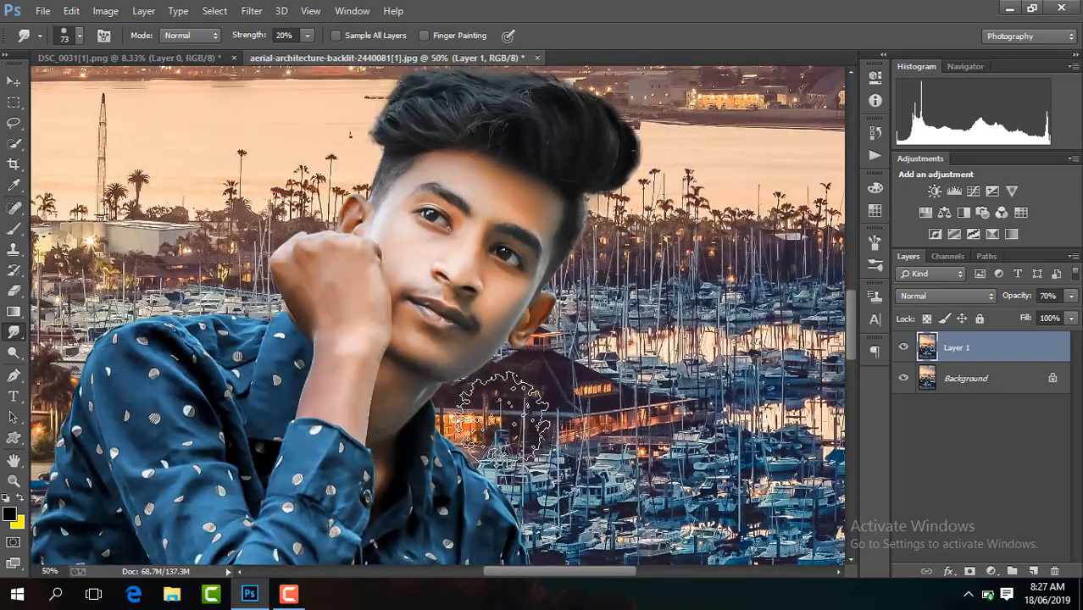
scroll(502, 415, "down", 2)
scroll(502, 415, "up", 3)
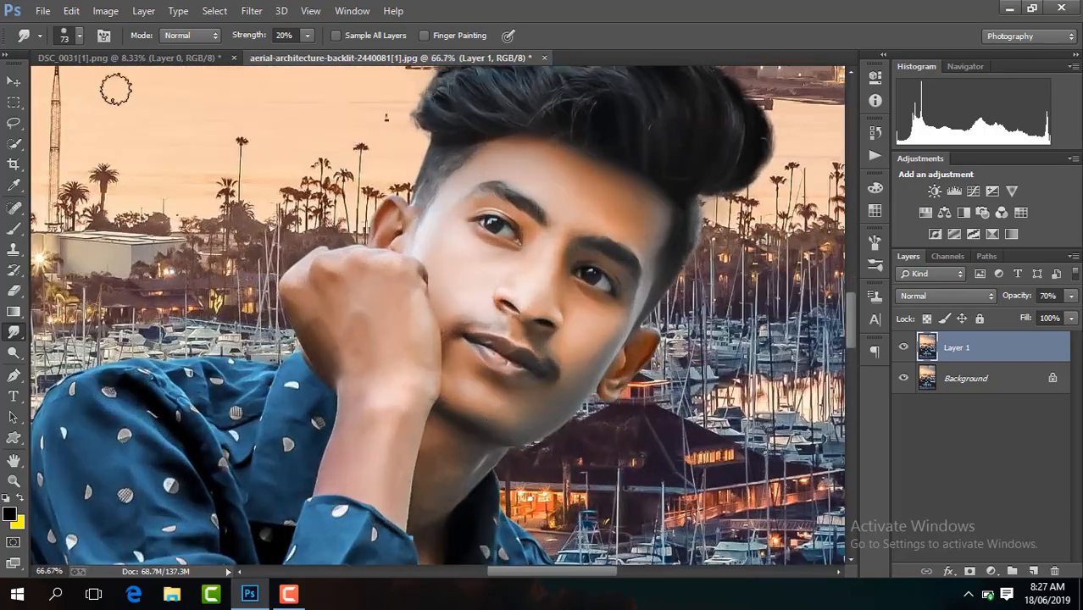
left_click(78, 36)
left_click(377, 422)
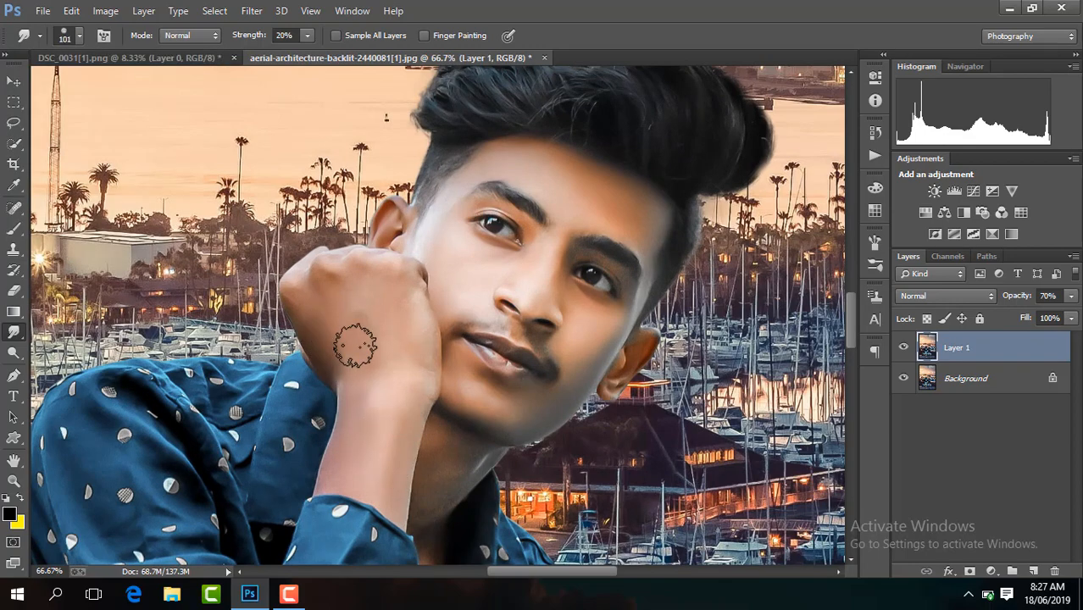
scroll(847, 339, "down", 5)
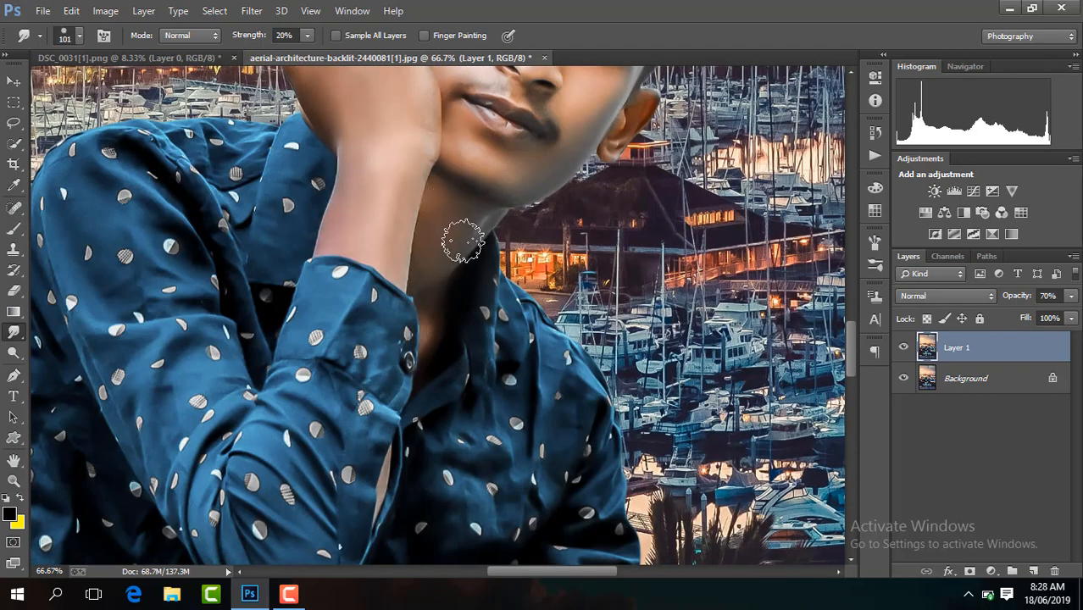
Step: Smudge the skin on the back of the lower hand, beside the beaded bracelet
key("ctrl+minus")
key("ctrl+minus")
scroll(846, 359, "down", 5)
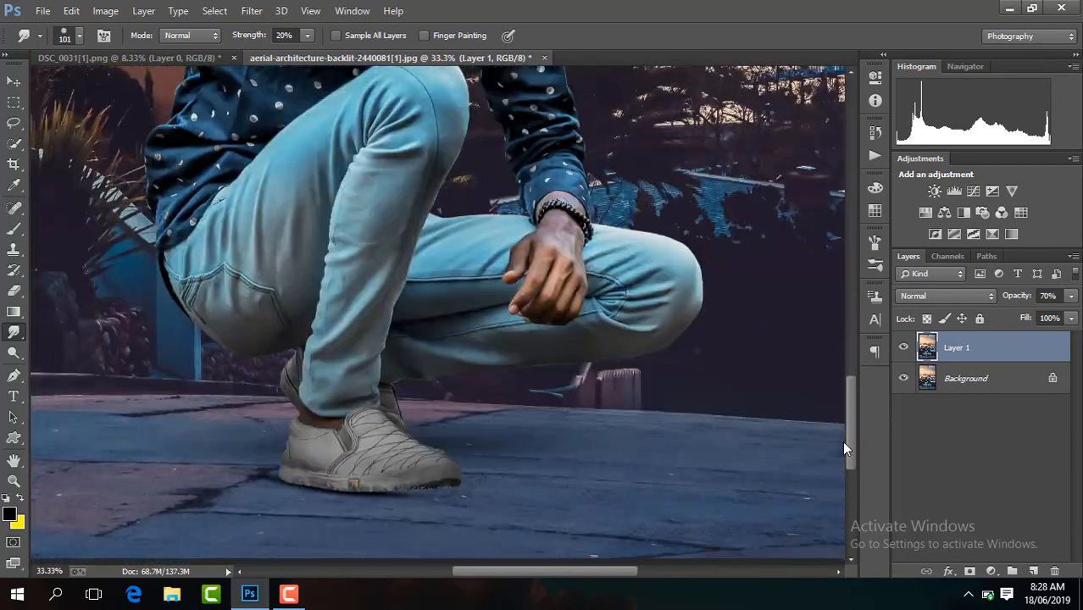
key("ctrl+plus")
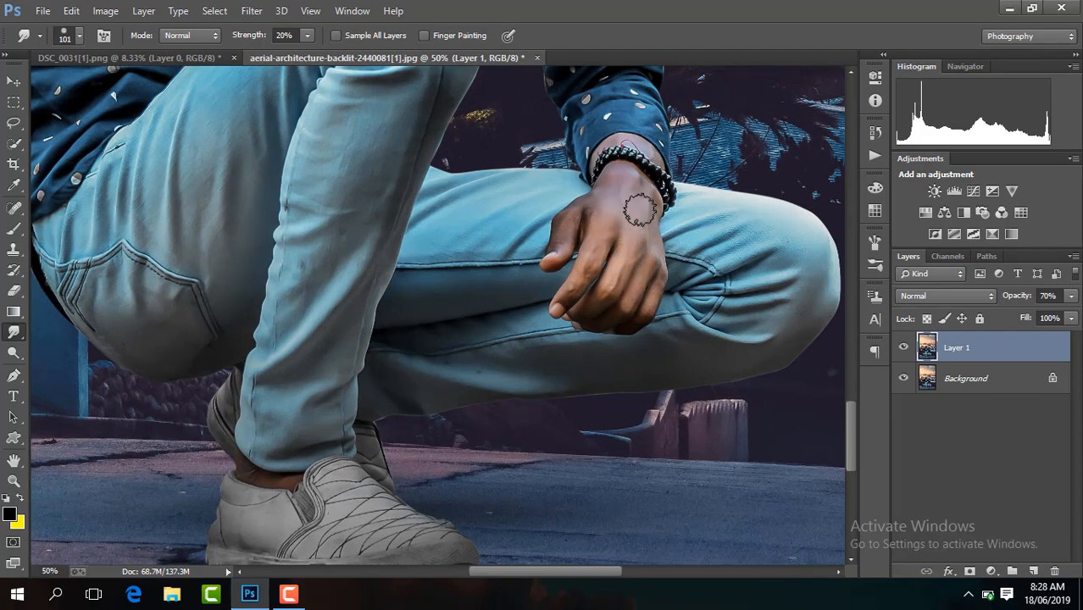
Step: Compare the whole image with and without the smudged layer, and merge that layer into the background
key("ctrl+minus")
key("ctrl+minus")
key("ctrl+minus")
key("ctrl+minus")
key("ctrl+minus")
key("ctrl+minus")
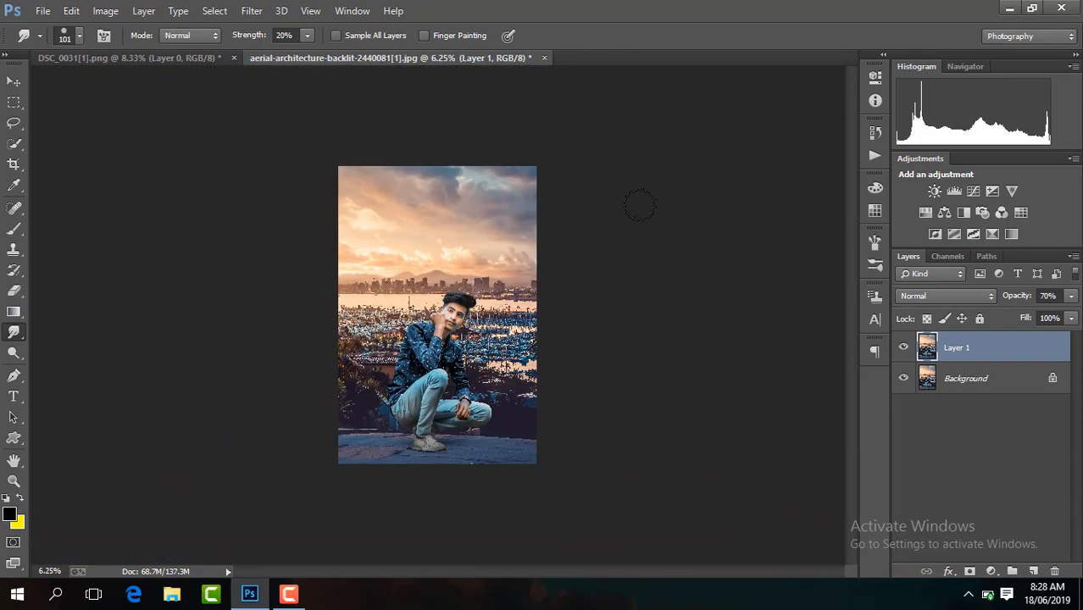
key("ctrl+plus")
key("ctrl+plus")
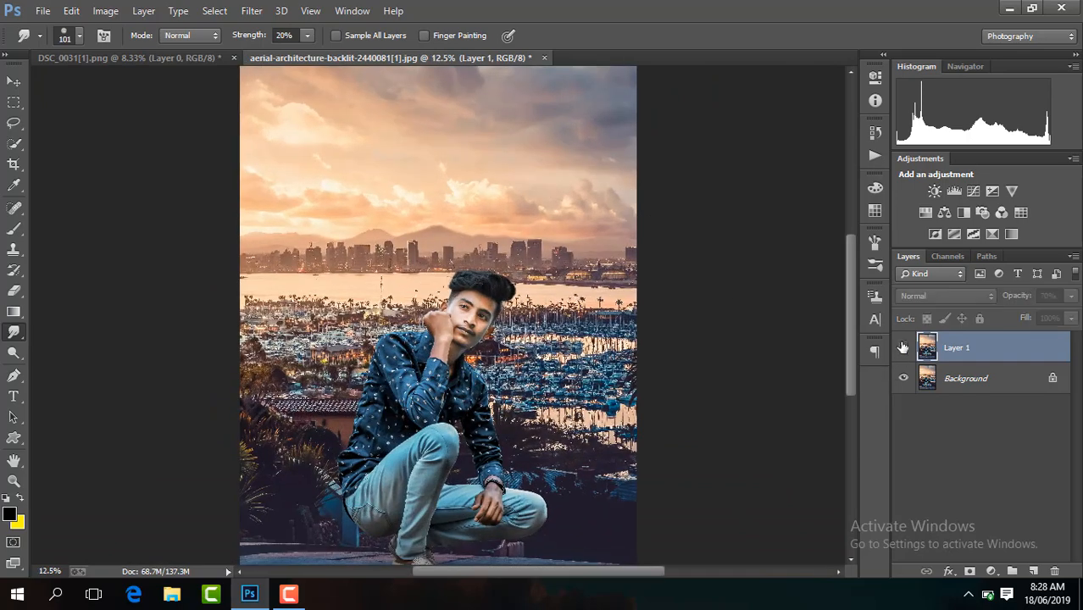
right_click(1014, 345)
left_click(742, 483)
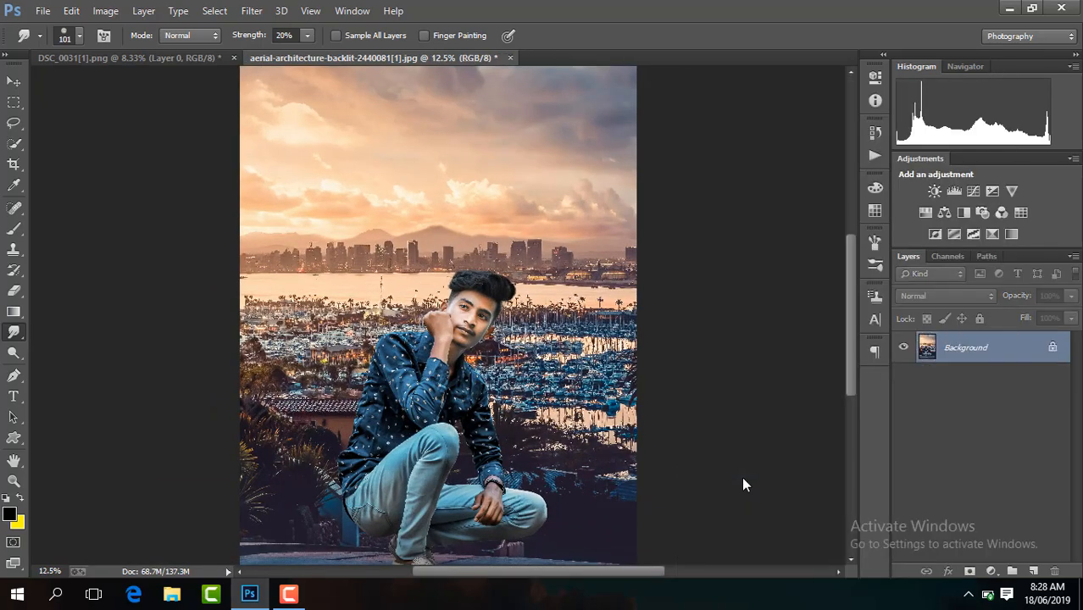
Step: Duplicate the merged image and darken the ground with a black-to-transparent linear gradient at 80% opacity
key("ctrl+minus")
key("ctrl+j")
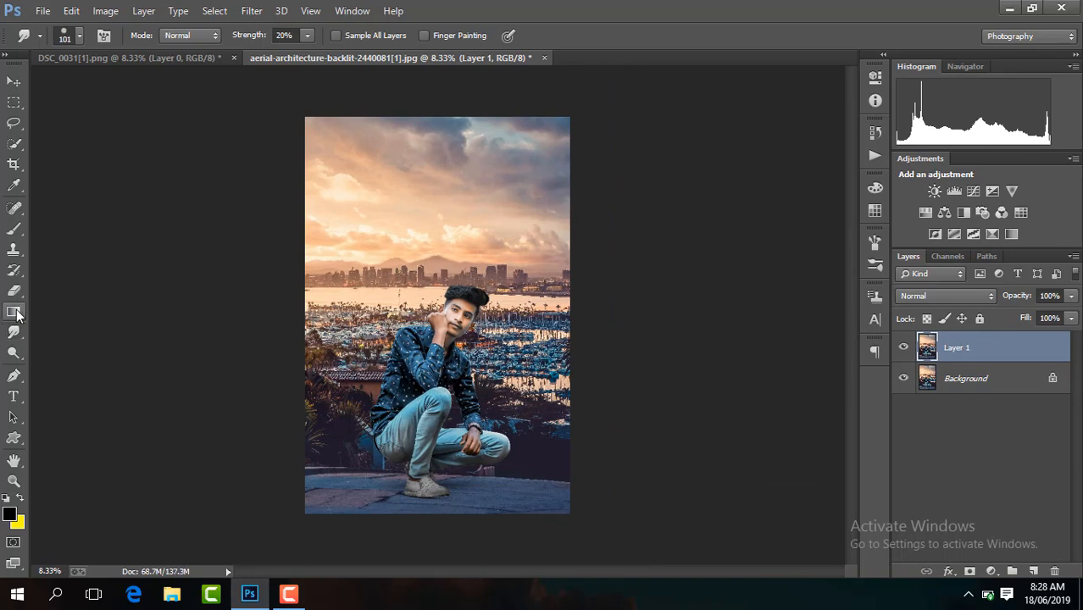
left_click(15, 313)
left_click_drag(525, 389, 525, 391)
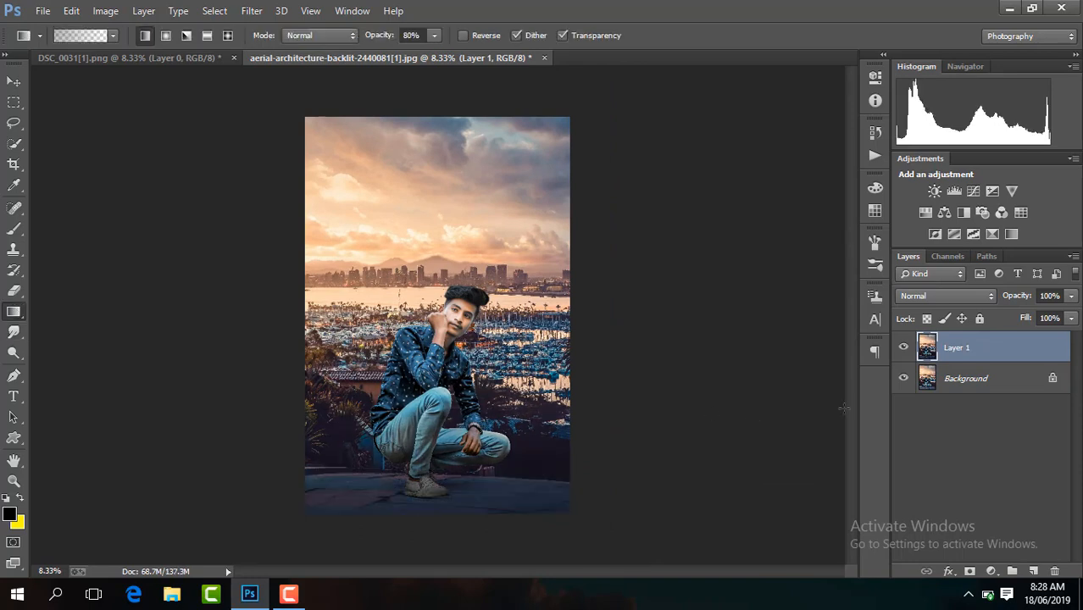
Step: Lower the gradient-shaded layer's opacity to 87% and merge it into the background
left_click(1071, 296)
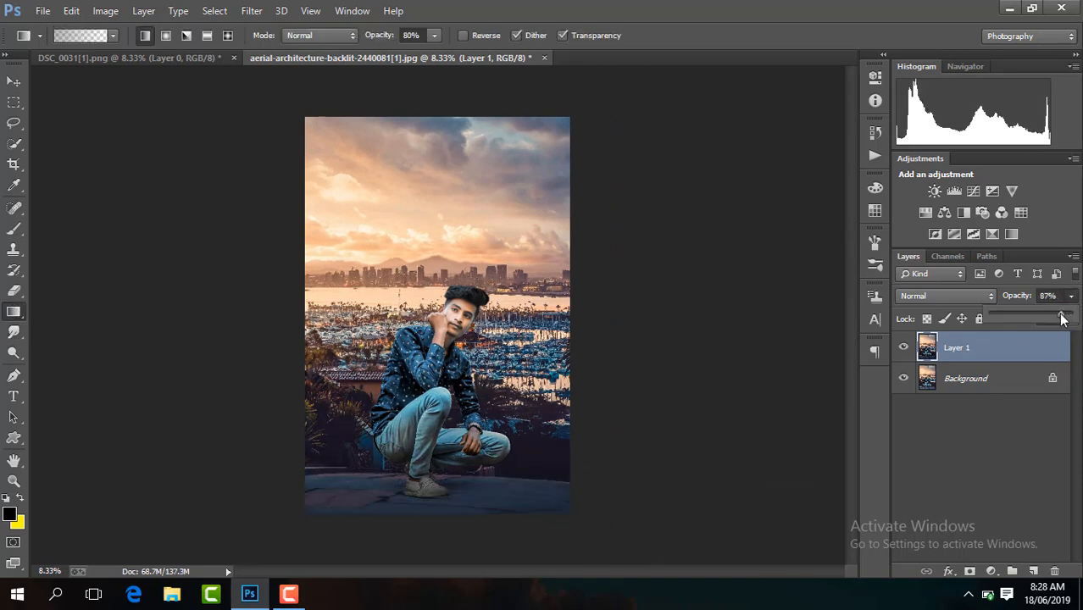
right_click(970, 349)
left_click(702, 485)
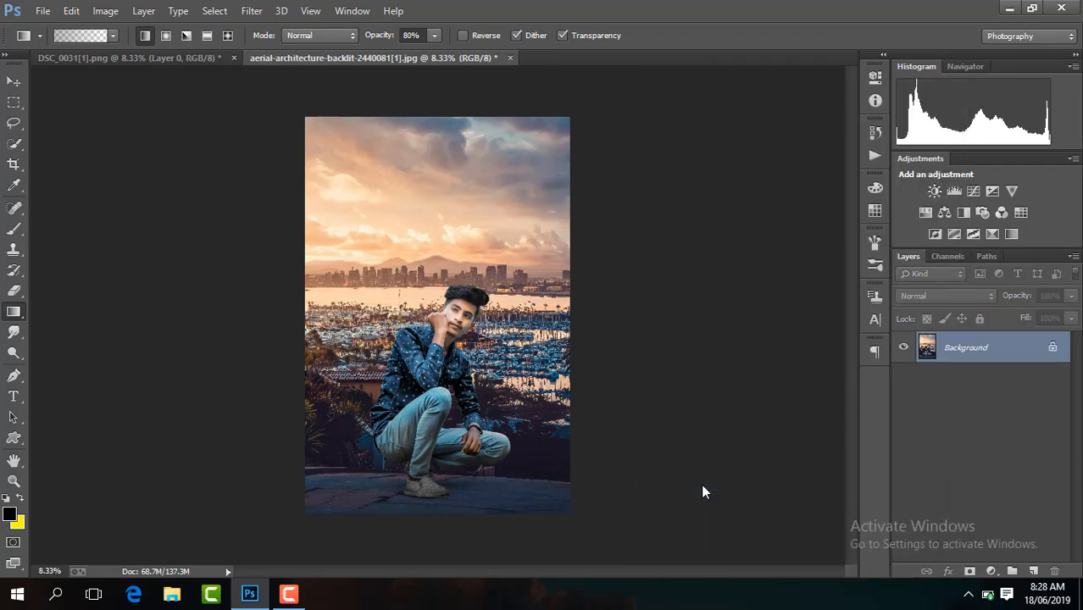
Step: Duplicate the background layer and select the Mixer Brush tool for blending the face
key("ctrl+j")
key("ctrl+plus")
key("ctrl+plus")
key("ctrl+plus")
key("ctrl+plus")
key("ctrl+plus")
key("ctrl+plus")
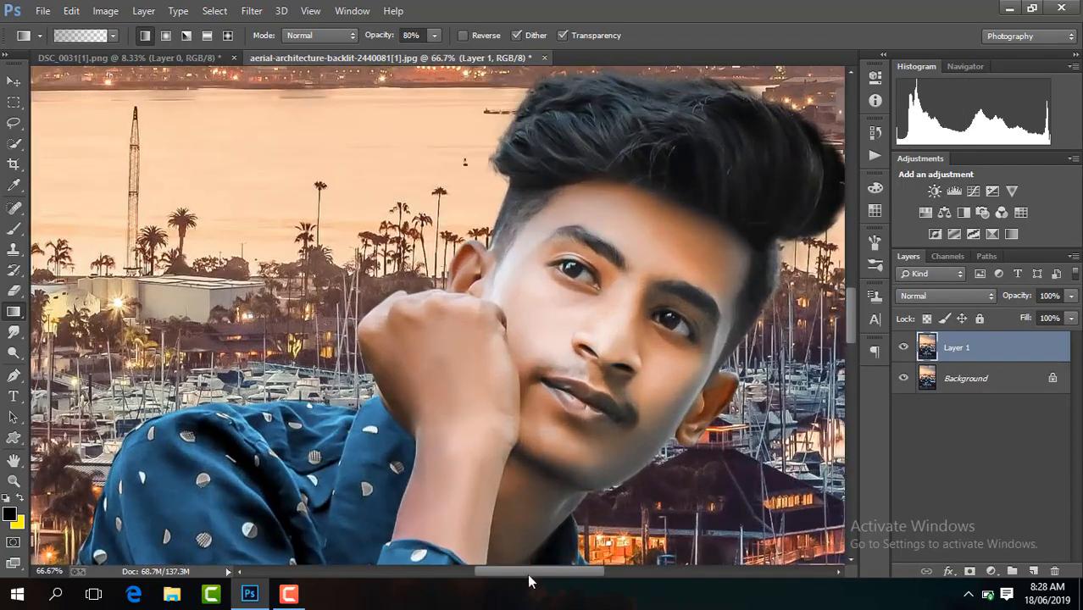
key("ctrl+plus")
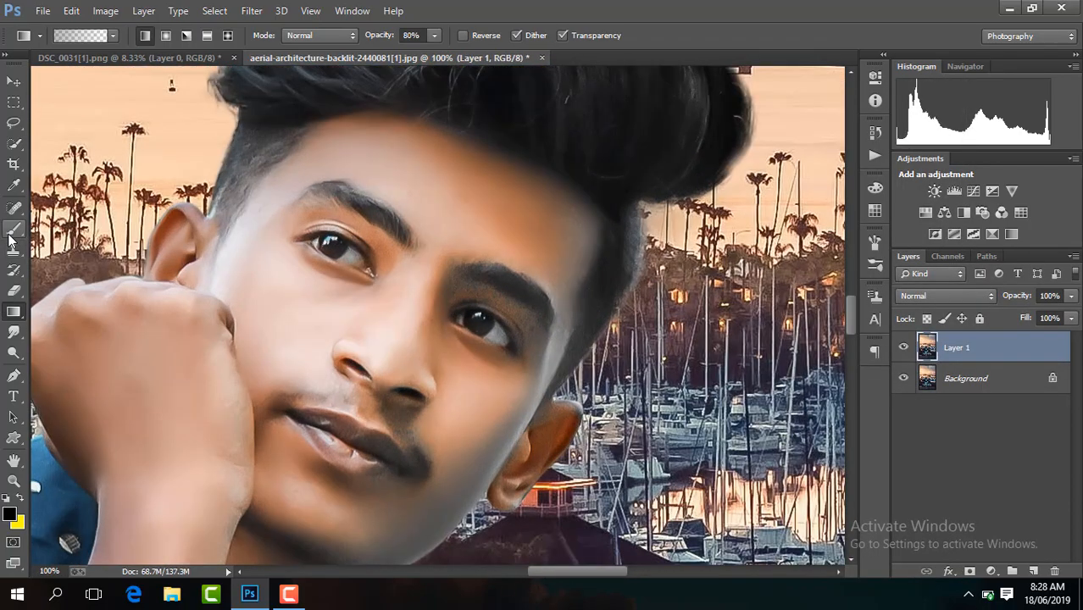
right_click(12, 233)
left_click(81, 269)
key("ctrl+plus")
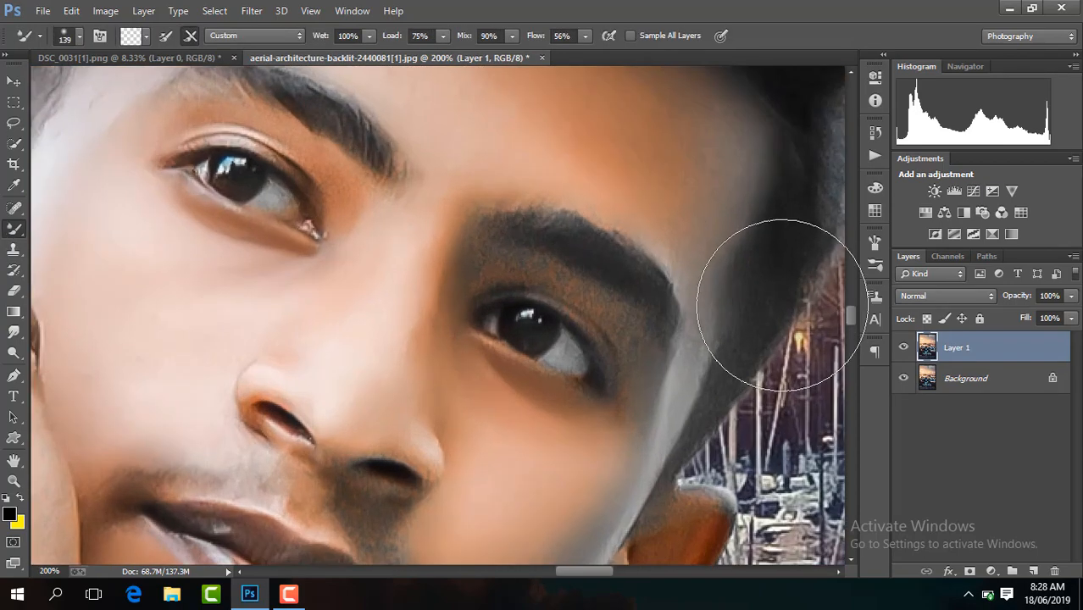
Step: Set the mixer brush size to 99 px and the duplicate layer's opacity to 60%
key("ctrl+minus")
left_click(79, 37)
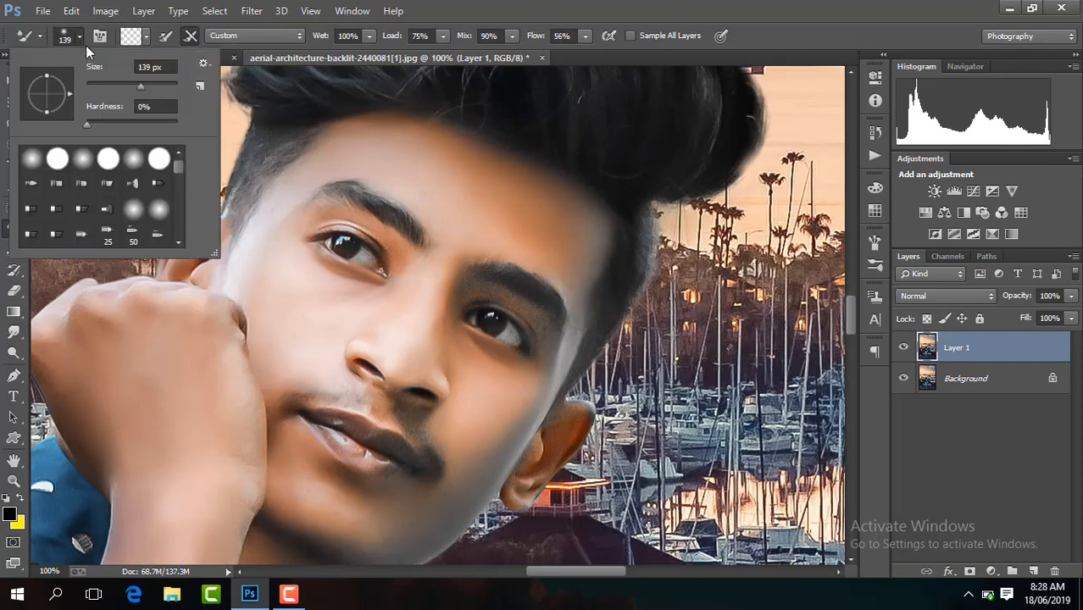
left_click(1058, 296)
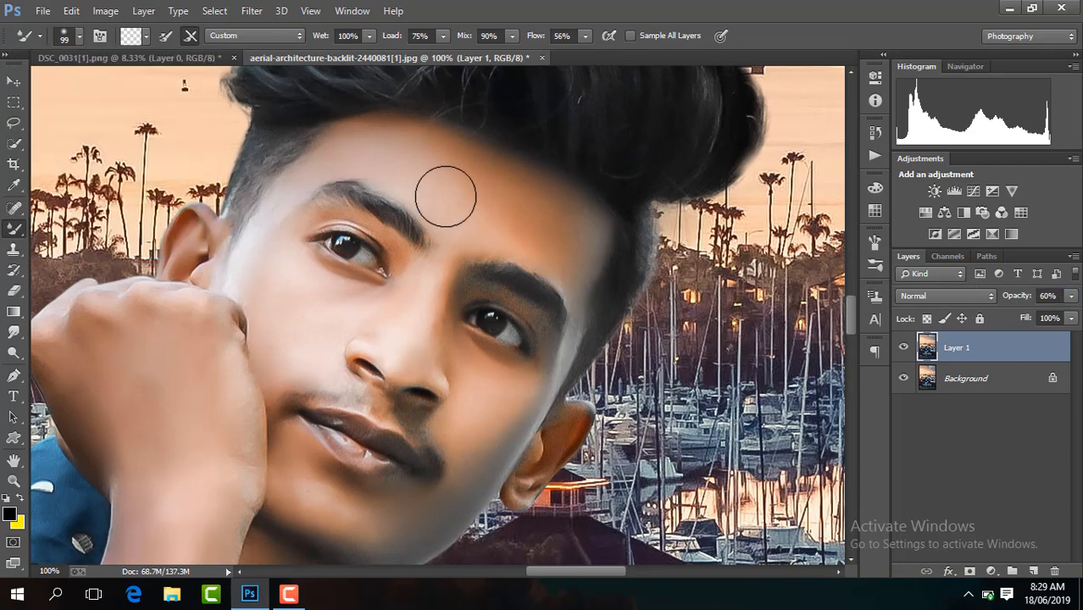
Step: Blend the skin across the forehead and down the shadowed cheek to the jaw with the mixer brush
mouse_move(502, 222)
left_mouse_down()
mouse_move(569, 230)
mouse_move(513, 214)
left_mouse_up()
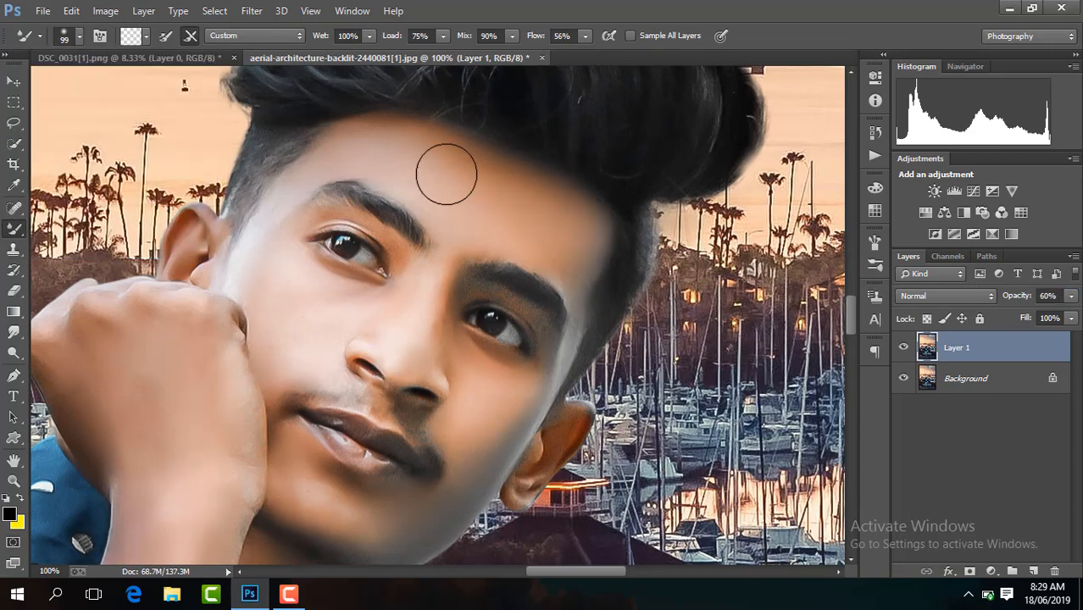
mouse_move(447, 175)
left_mouse_down()
mouse_move(475, 173)
mouse_move(559, 208)
mouse_move(568, 256)
left_mouse_up()
mouse_move(470, 205)
left_mouse_down()
mouse_move(425, 160)
mouse_move(563, 214)
mouse_move(478, 179)
mouse_move(570, 244)
mouse_move(561, 241)
mouse_move(575, 259)
mouse_move(582, 241)
mouse_move(537, 225)
mouse_move(542, 195)
left_mouse_up()
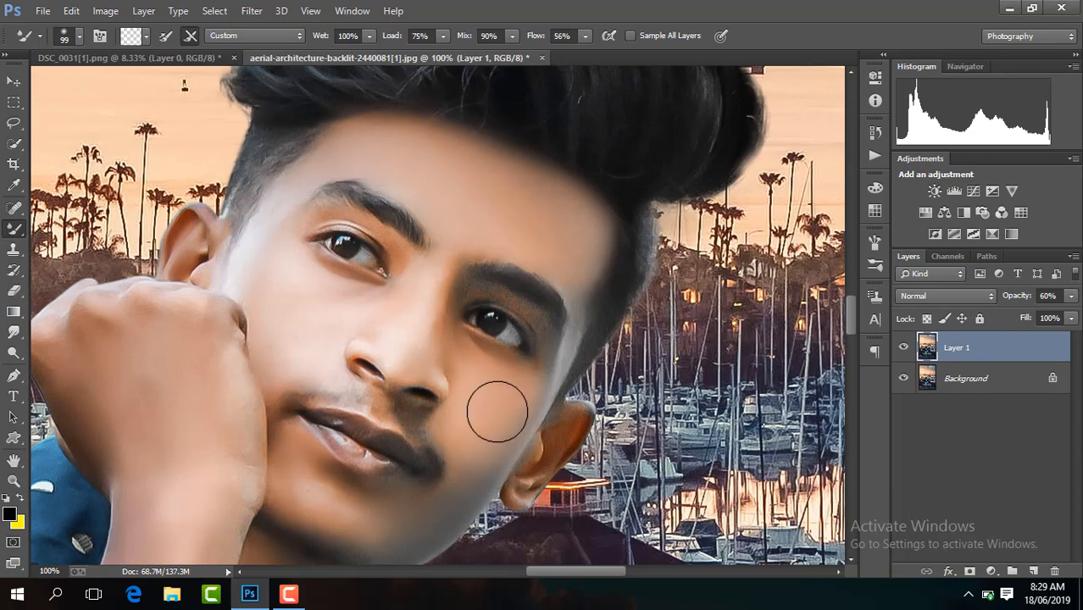
left_click_drag(496, 411, 470, 482)
left_click_drag(849, 317, 849, 328)
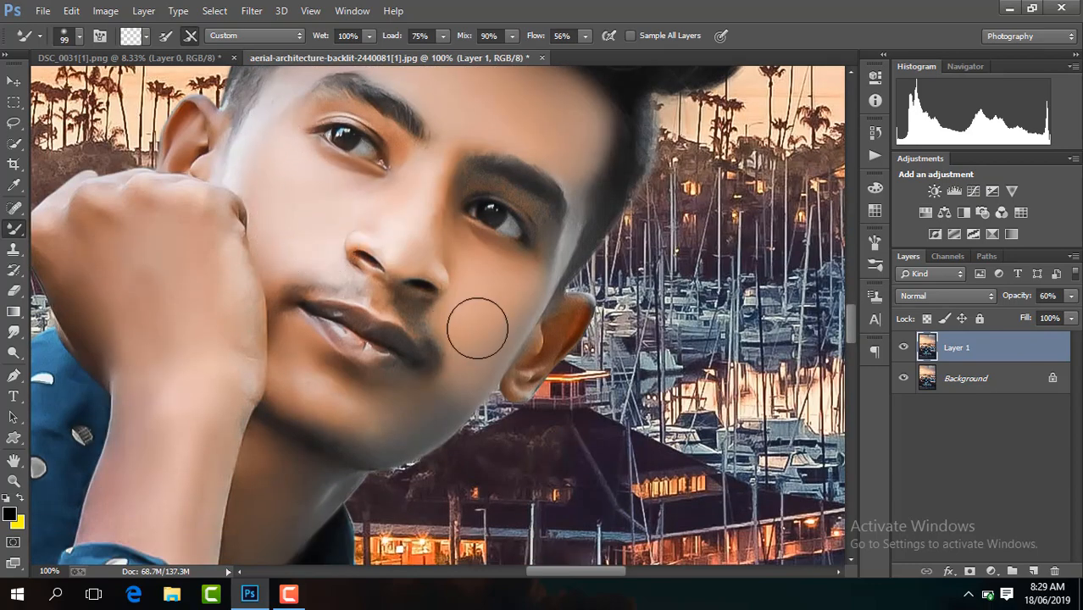
Step: Blend the skin along the jaw beside the chin and over the raised hand with the mixer brush
mouse_move(459, 381)
left_mouse_down()
mouse_move(417, 414)
mouse_move(358, 406)
mouse_move(409, 424)
mouse_move(308, 371)
mouse_move(386, 418)
left_mouse_up()
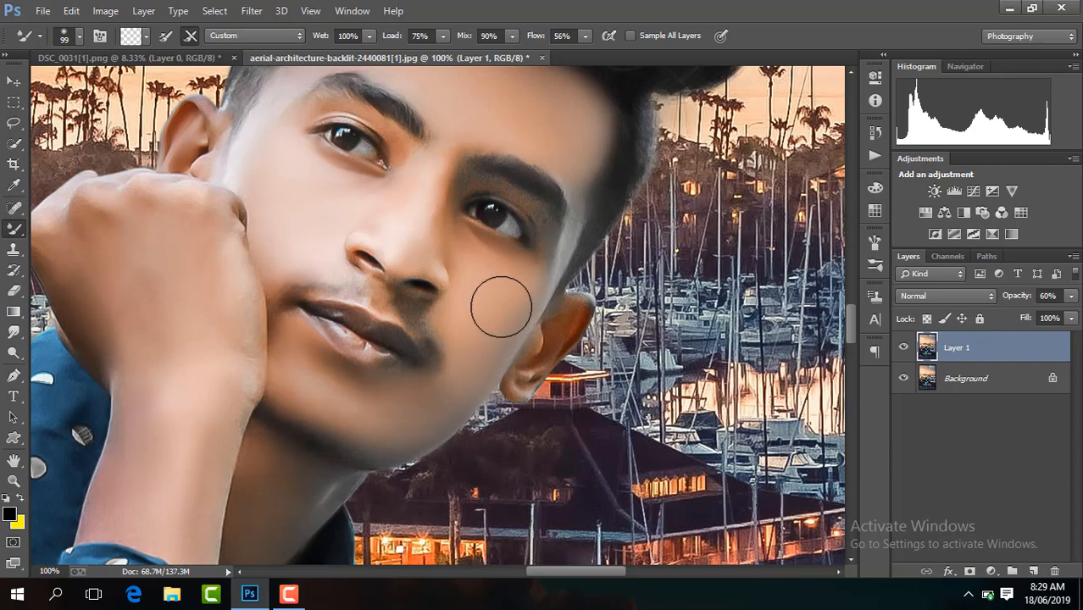
scroll(491, 326, "down", 4)
scroll(495, 314, "up", 2)
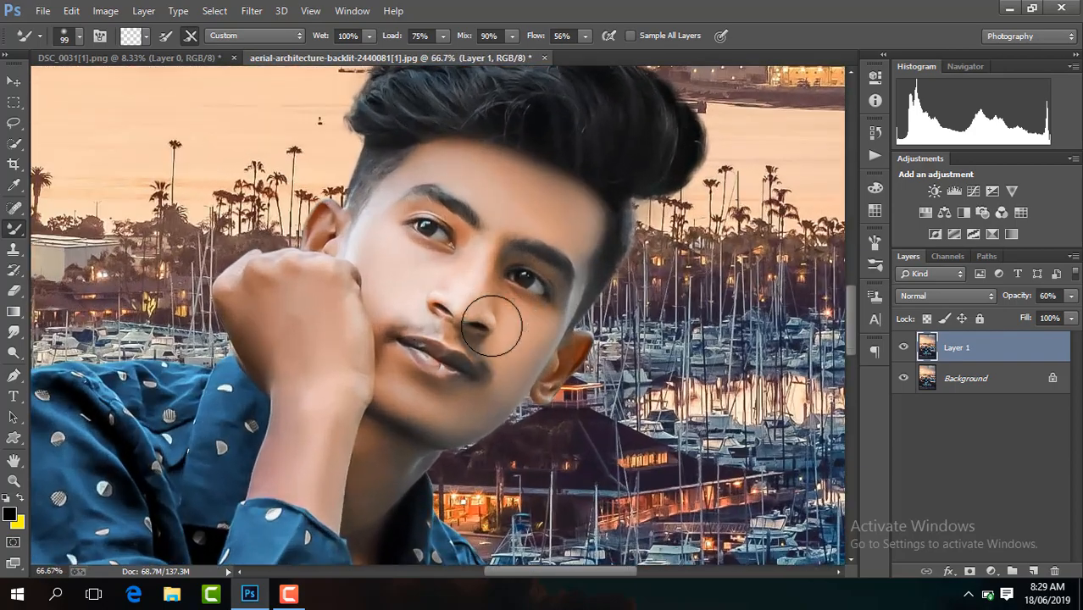
mouse_move(287, 367)
left_mouse_down()
mouse_move(267, 357)
mouse_move(295, 458)
mouse_move(327, 472)
mouse_move(308, 330)
mouse_move(294, 443)
left_mouse_up()
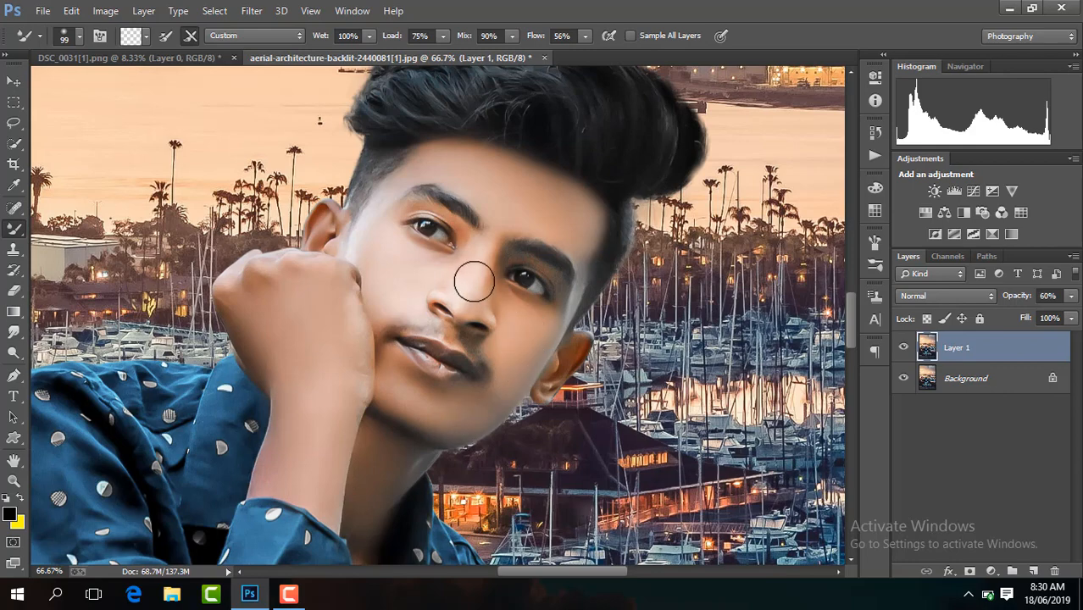
scroll(466, 296, "down", 1)
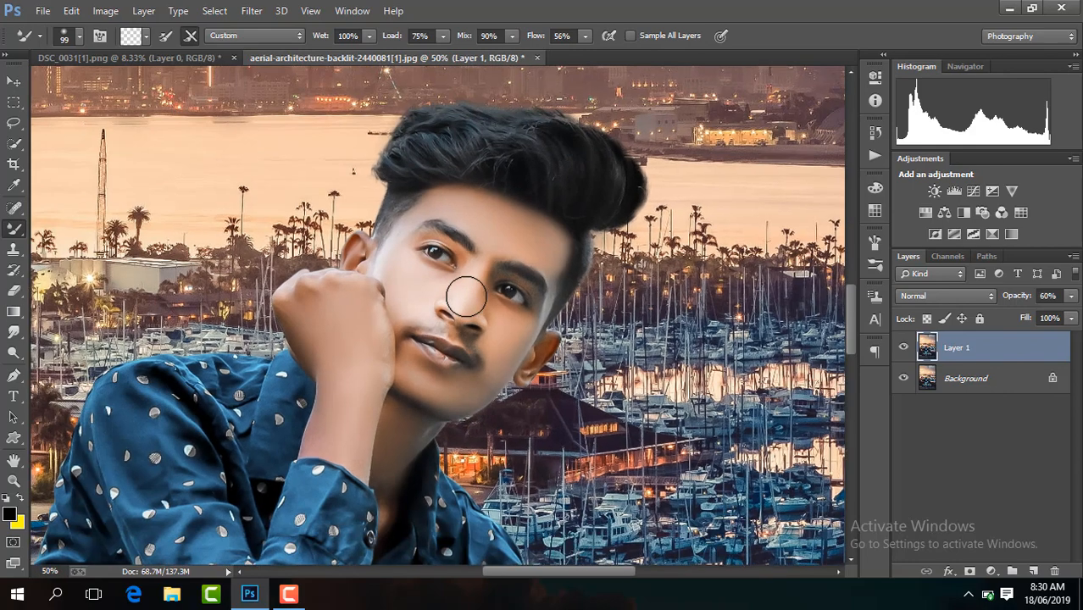
Step: Reduce the mixer brush size to 33 px and blend the pale skin edge from the temple down the cheek near the ear
scroll(466, 292, "up", 3)
left_click_drag(566, 575, 601, 573)
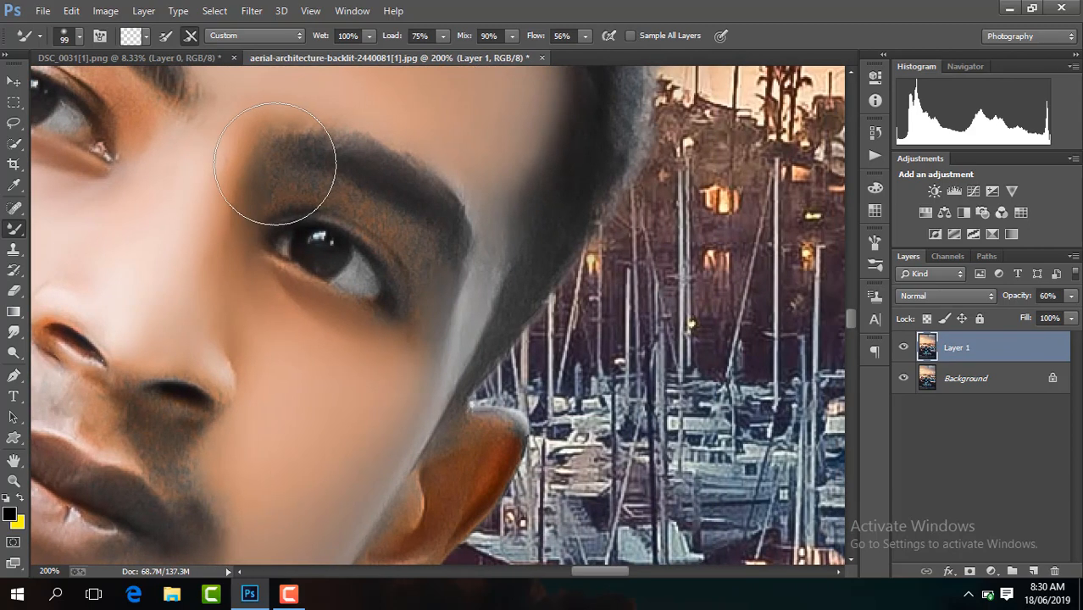
left_click(79, 37)
mouse_move(109, 85)
left_mouse_down()
mouse_move(102, 69)
mouse_move(101, 85)
left_mouse_up()
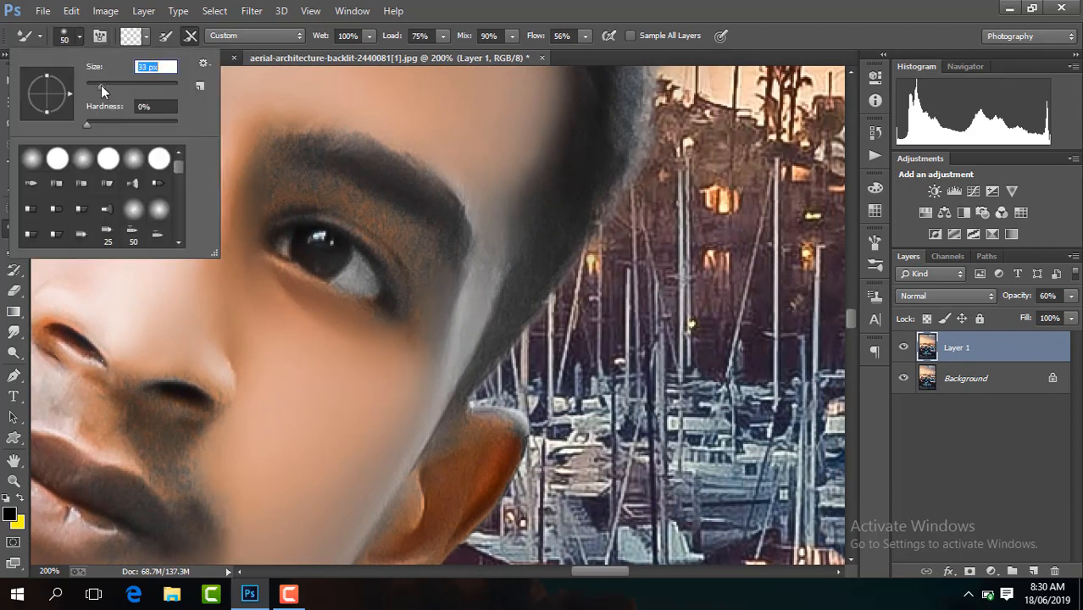
left_click(484, 189)
left_click_drag(483, 189, 480, 300)
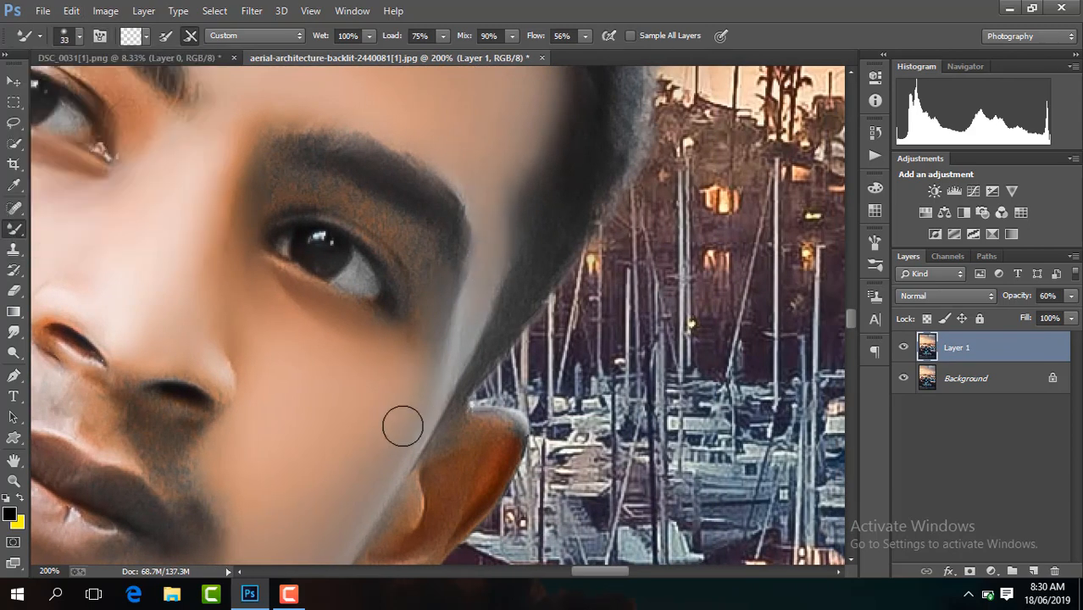
left_click_drag(402, 425, 456, 341)
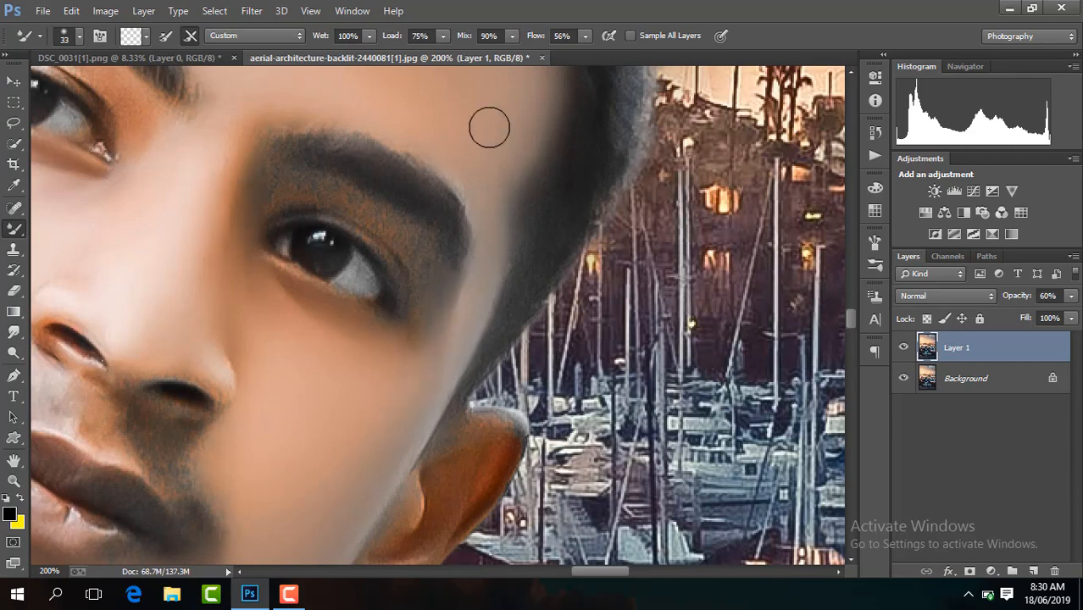
left_click_drag(405, 415, 446, 344)
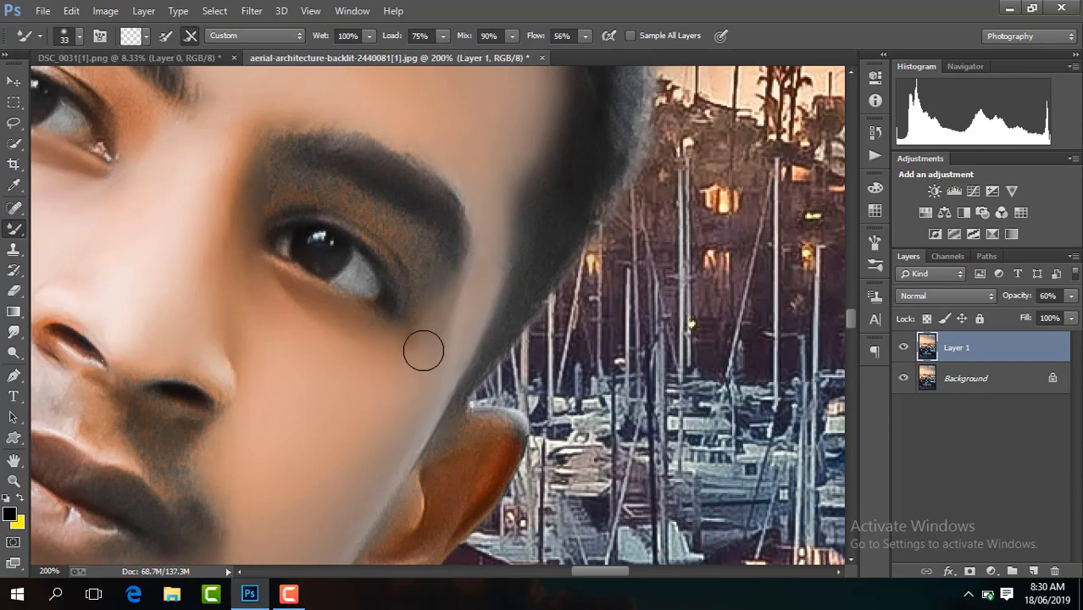
Step: Compare the face with and without the blended layer, set the layer's opacity to 56% and merge it into the background
scroll(441, 305, "down", 3)
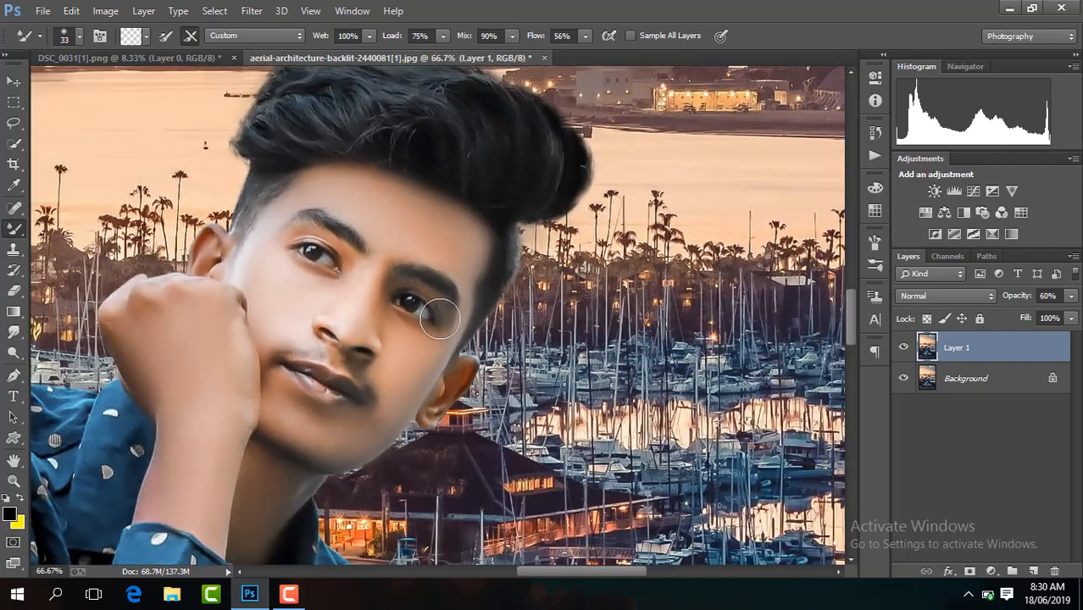
scroll(714, 376, "down", 2)
scroll(713, 376, "down", 2)
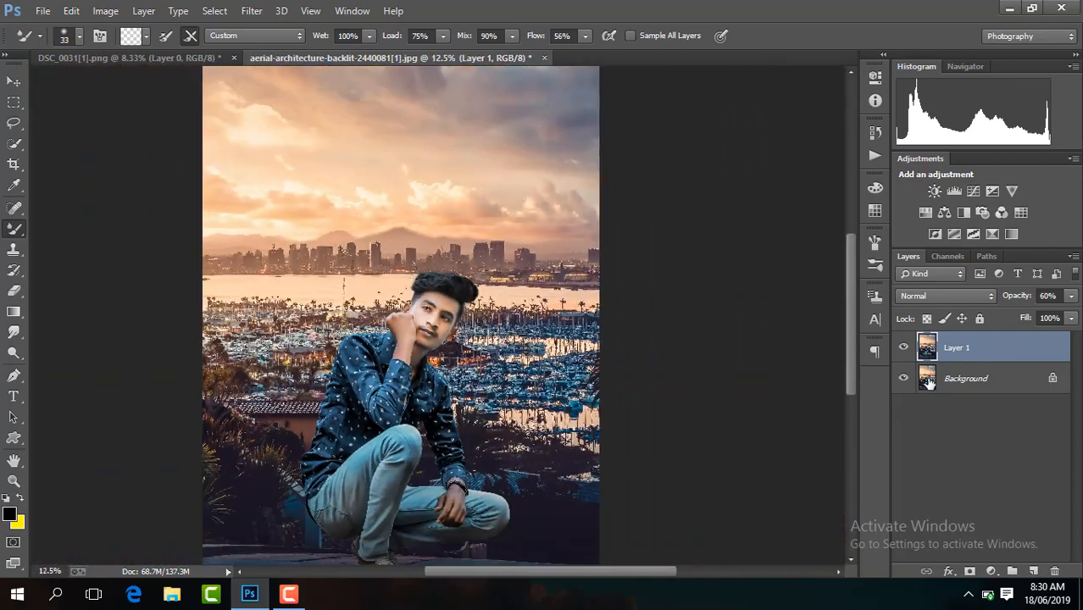
left_click(902, 348)
left_click(903, 348)
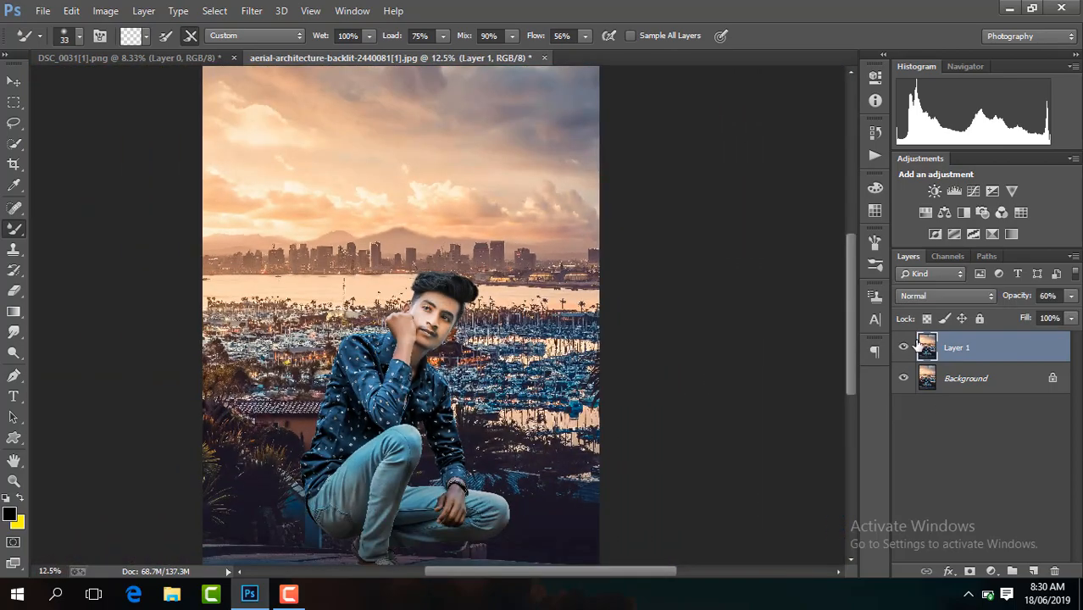
left_click(1071, 297)
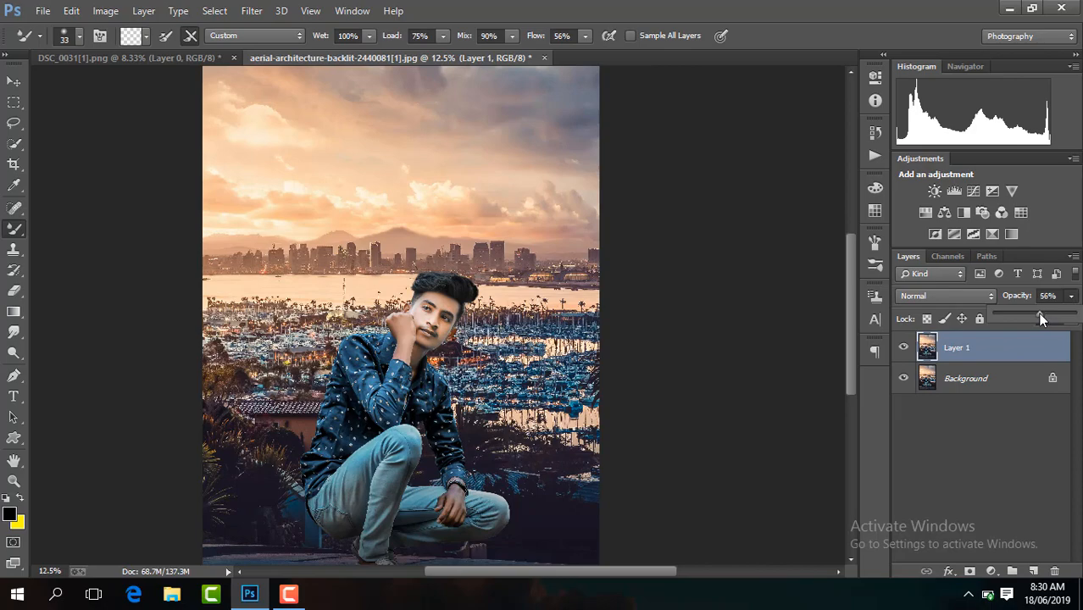
key("ctrl+plus")
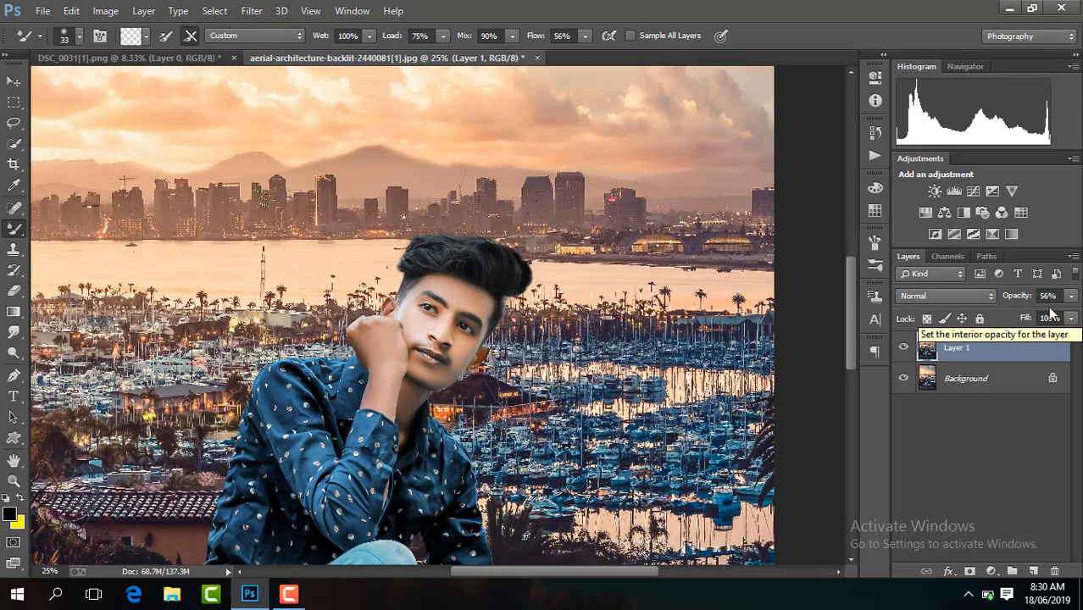
right_click(955, 356)
left_click(732, 471)
Step: Duplicate the merged background layer, invert the copy and set its blend mode to Vivid Light
key("ctrl+minus")
key("ctrl+plus")
key("ctrl+plus")
key("ctrl+plus")
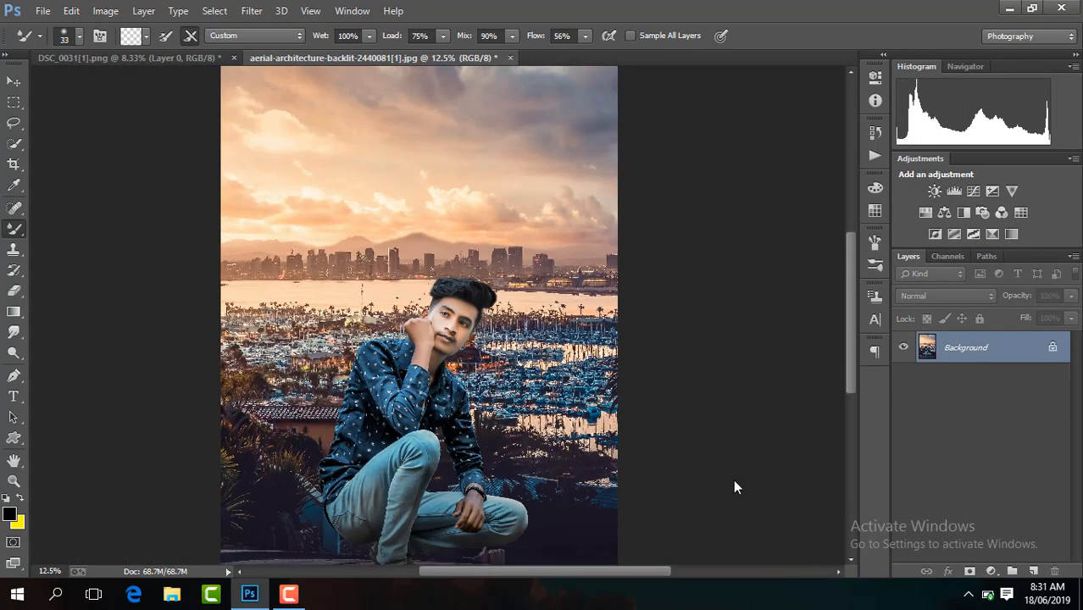
key("ctrl+z")
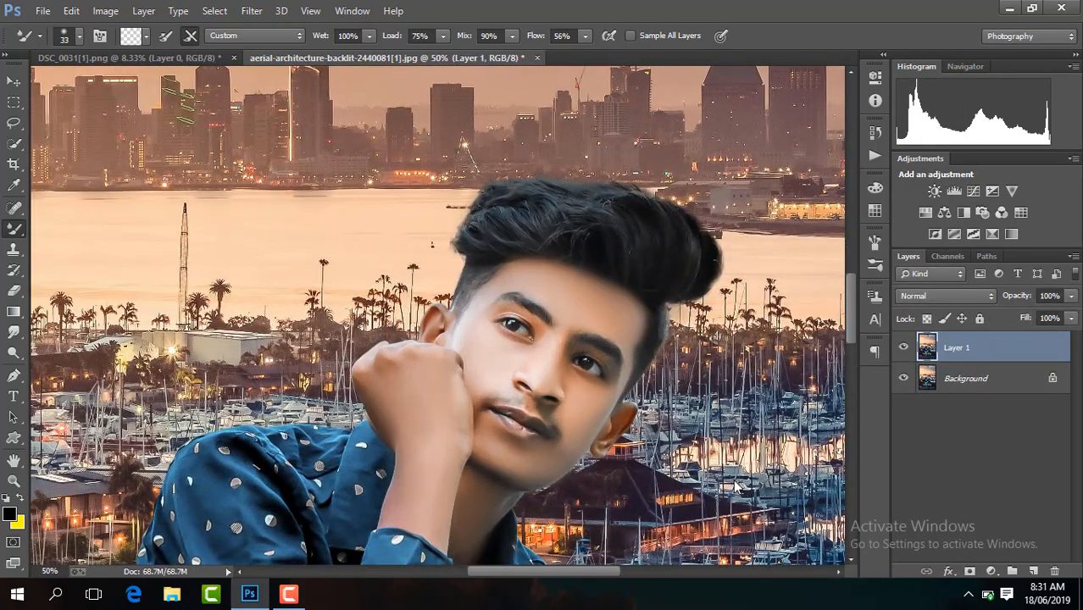
key("ctrl+i")
left_click(931, 297)
left_click(927, 244)
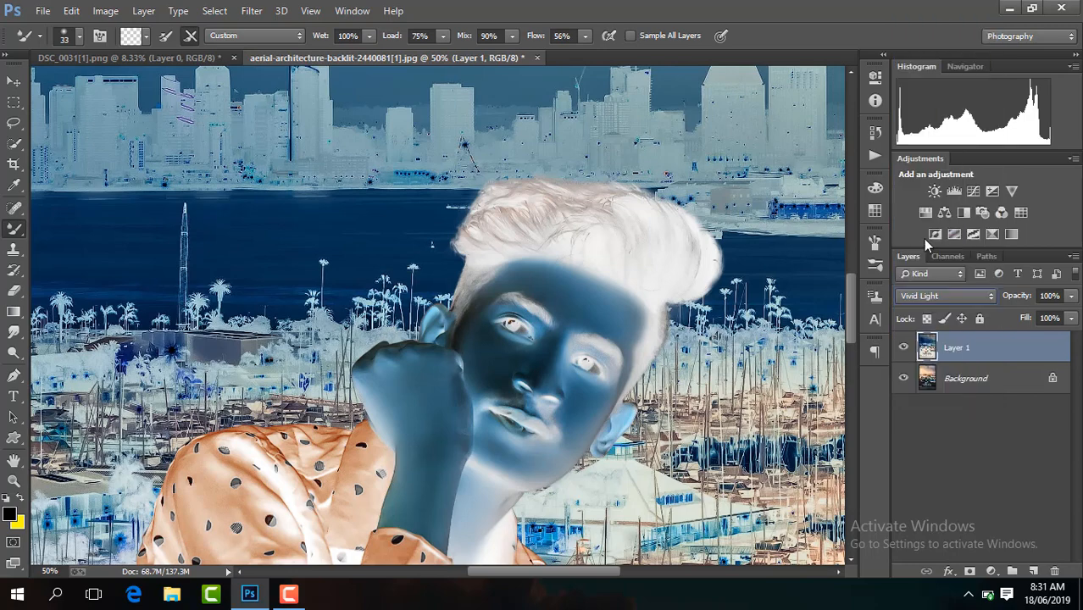
Step: Apply a High Pass filter with a 20.9 pixel radius to the inverted layer
left_click(251, 10)
mouse_move(309, 367)
left_click(477, 382)
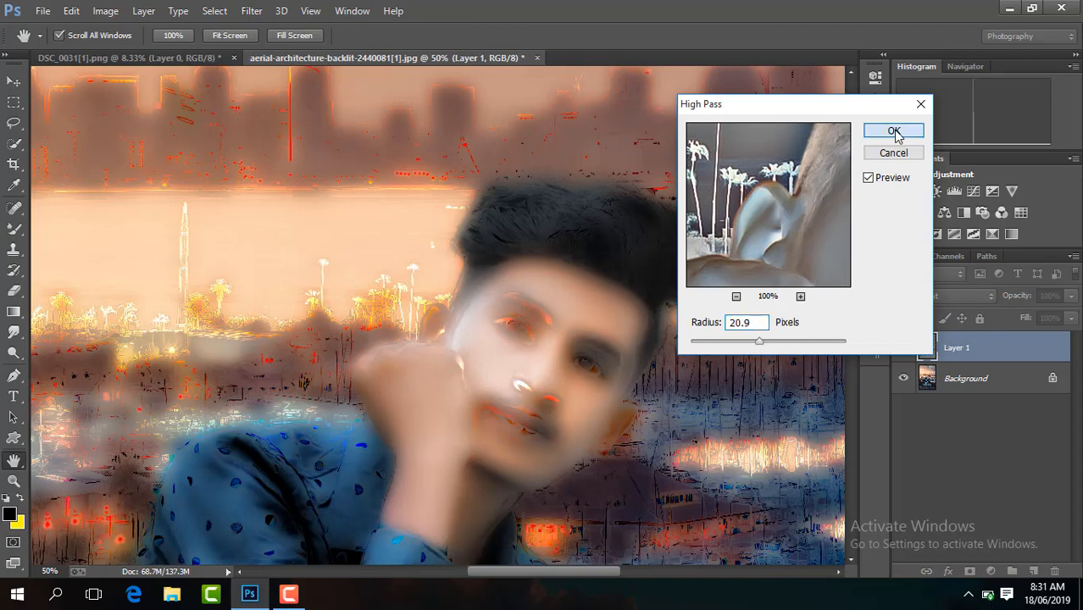
left_click(894, 131)
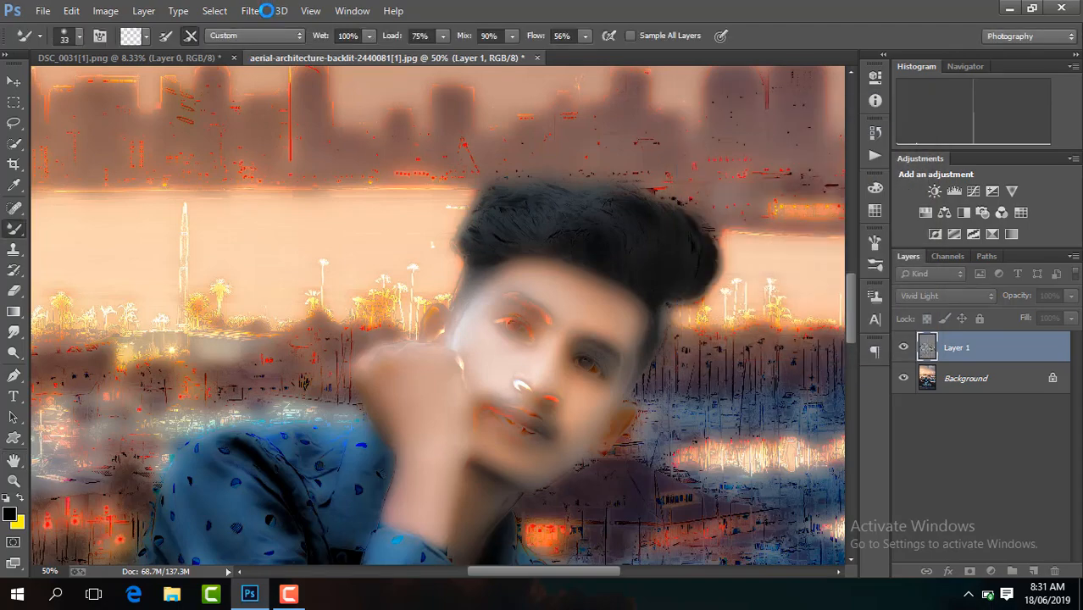
Step: Apply a Gaussian Blur with a 10.0 pixel radius to the Vivid Light layer
left_click(251, 11)
mouse_move(360, 203)
left_click(500, 317)
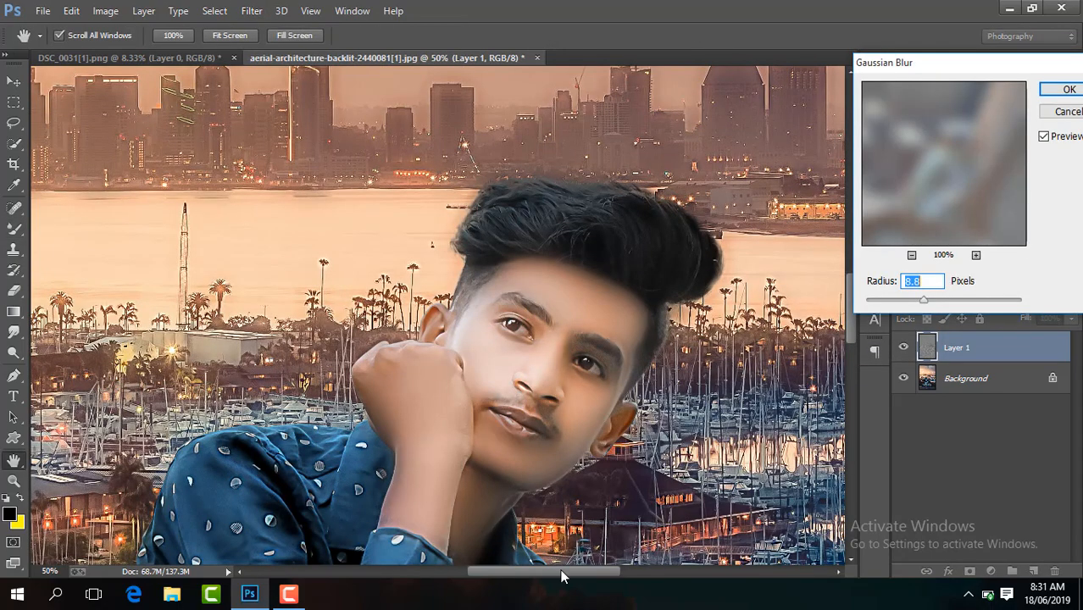
left_click_drag(561, 576, 578, 580)
key("ctrl+plus")
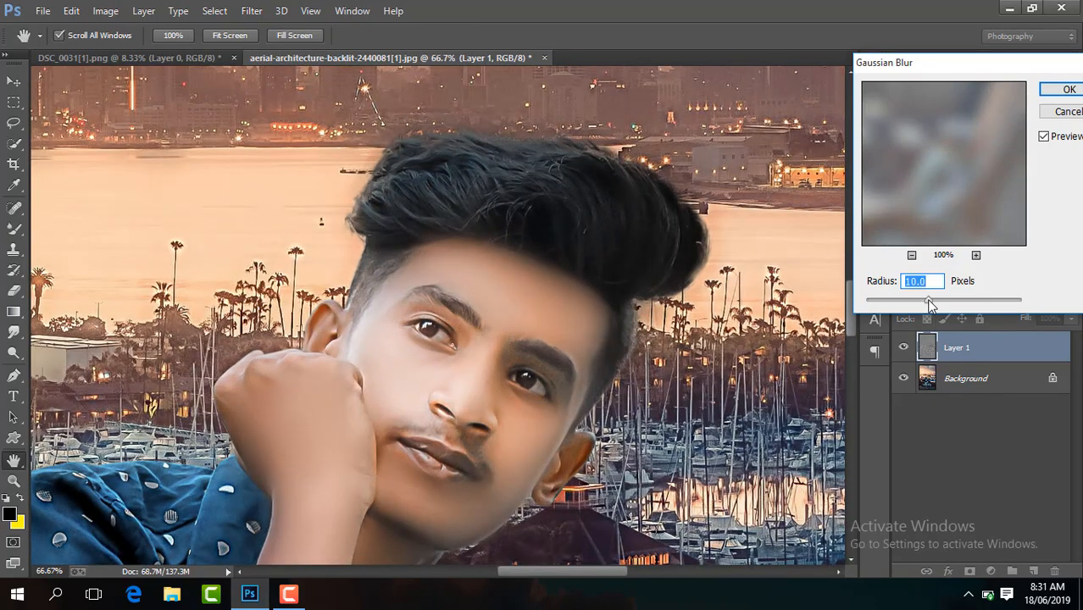
left_click(1066, 89)
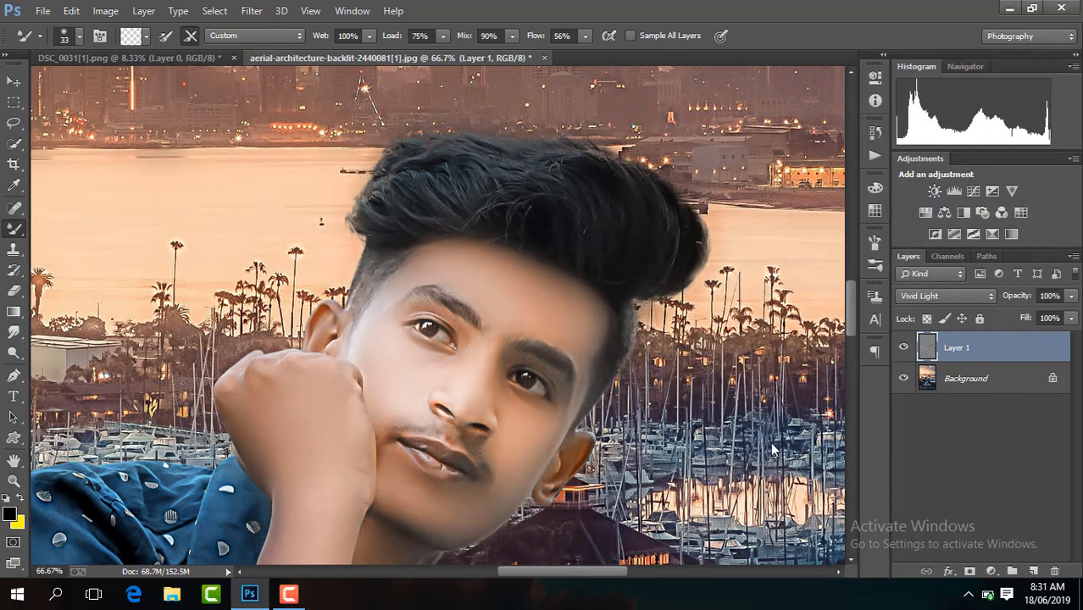
Step: Add a black mask to the smoothing layer and paint the face and neck skin on it with an 85 px white brush
left_click(970, 572, "alt")
key("d")
right_click(14, 229)
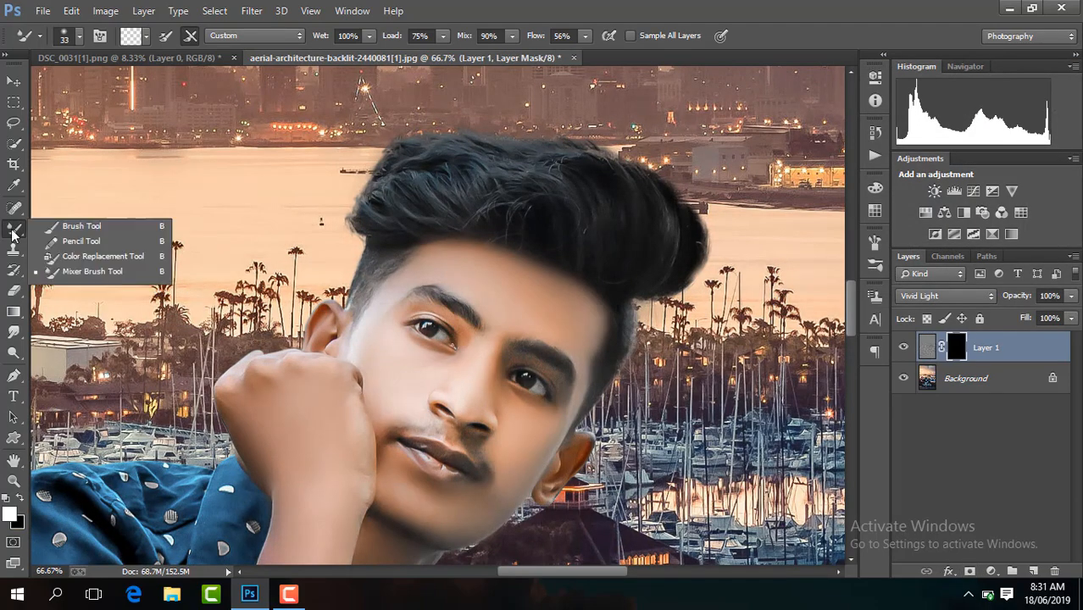
left_click(99, 226)
left_click(68, 38)
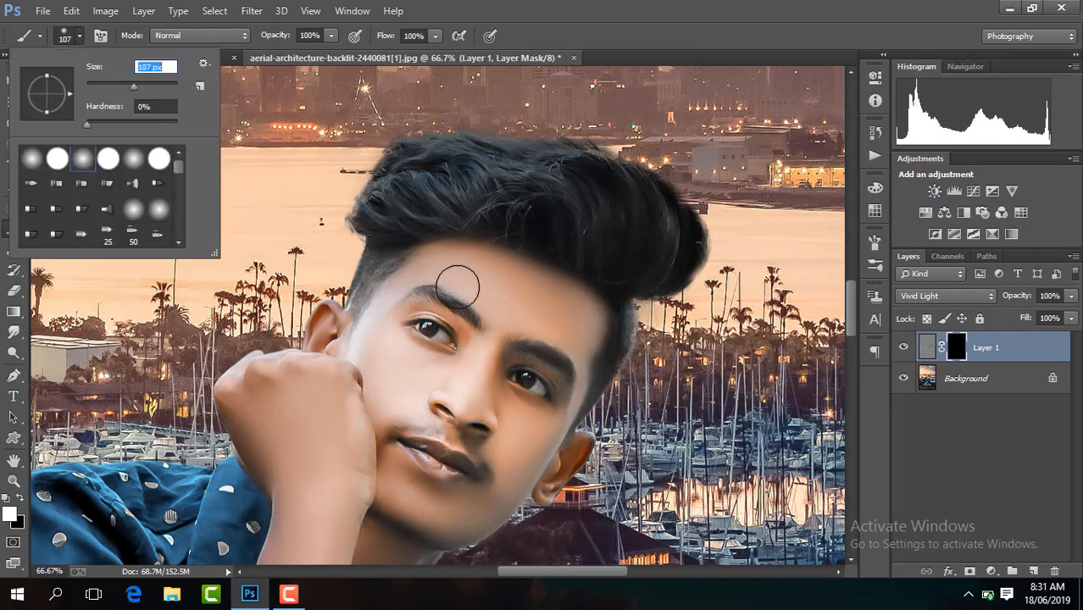
key("Return")
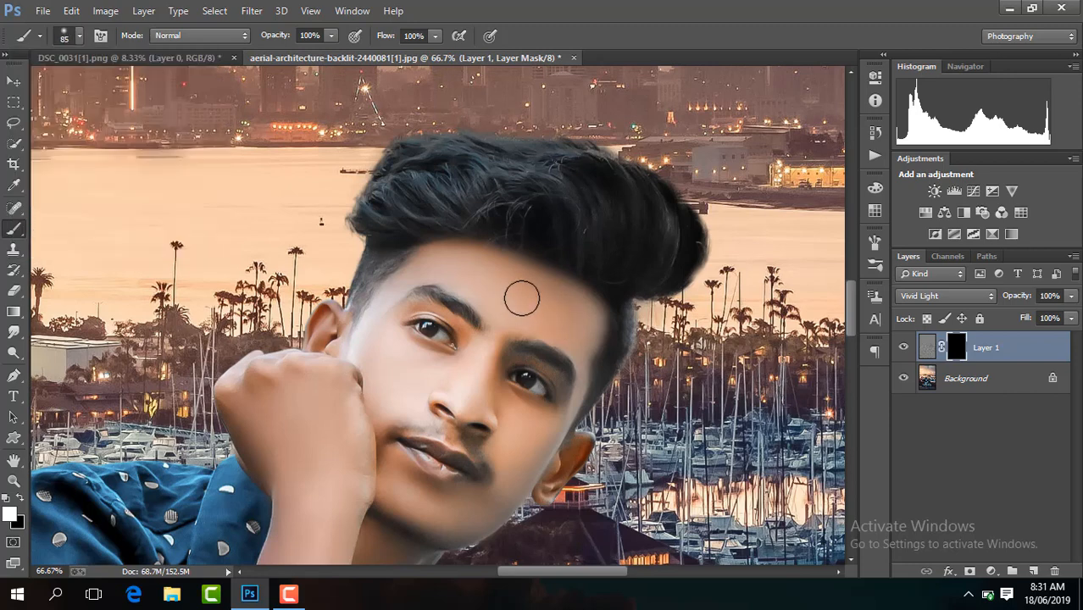
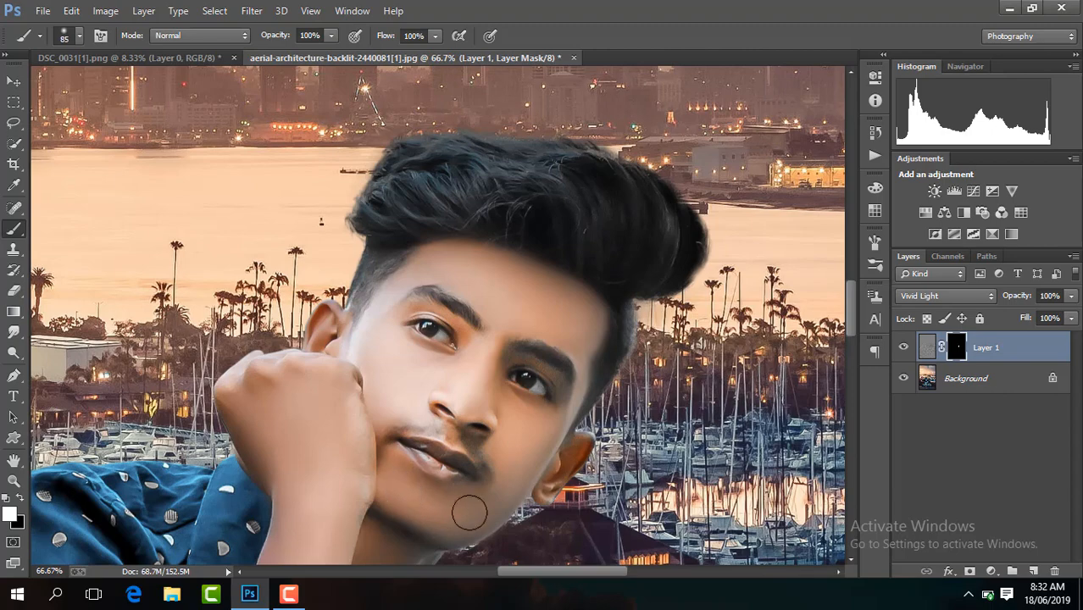
scroll(847, 314, "down", 3)
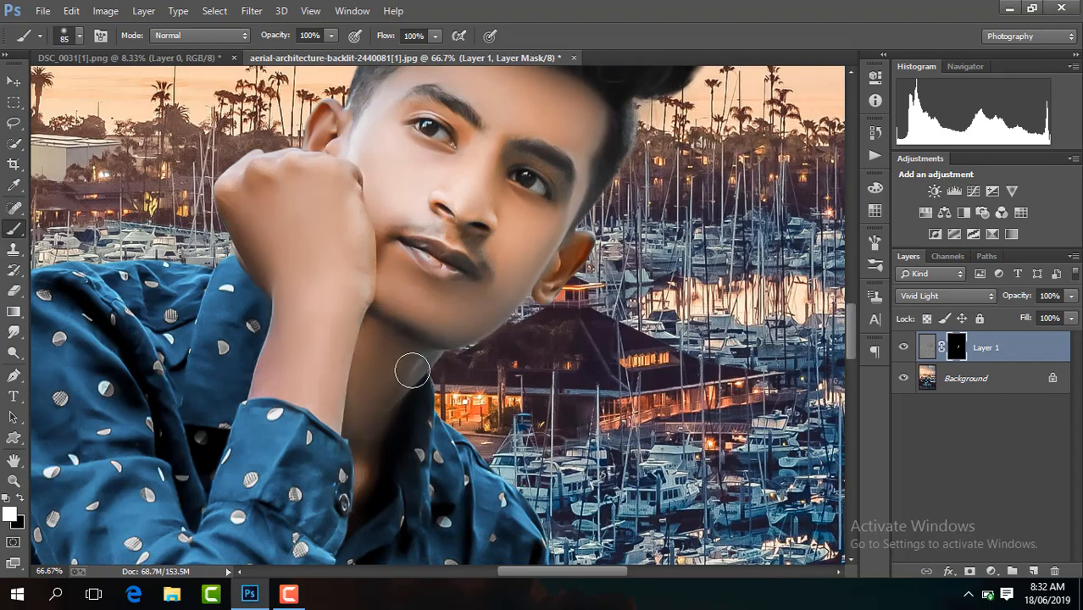
key("ctrl+minus")
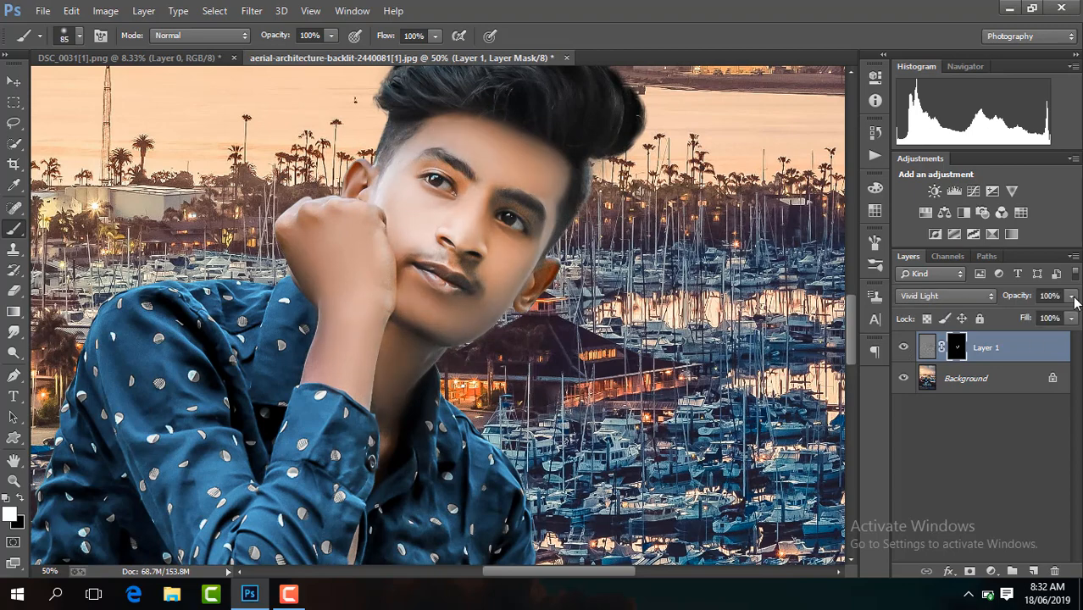
Step: Compare the skin with and without the smoothing layer and lower the layer's opacity to 62%
left_click(1073, 295)
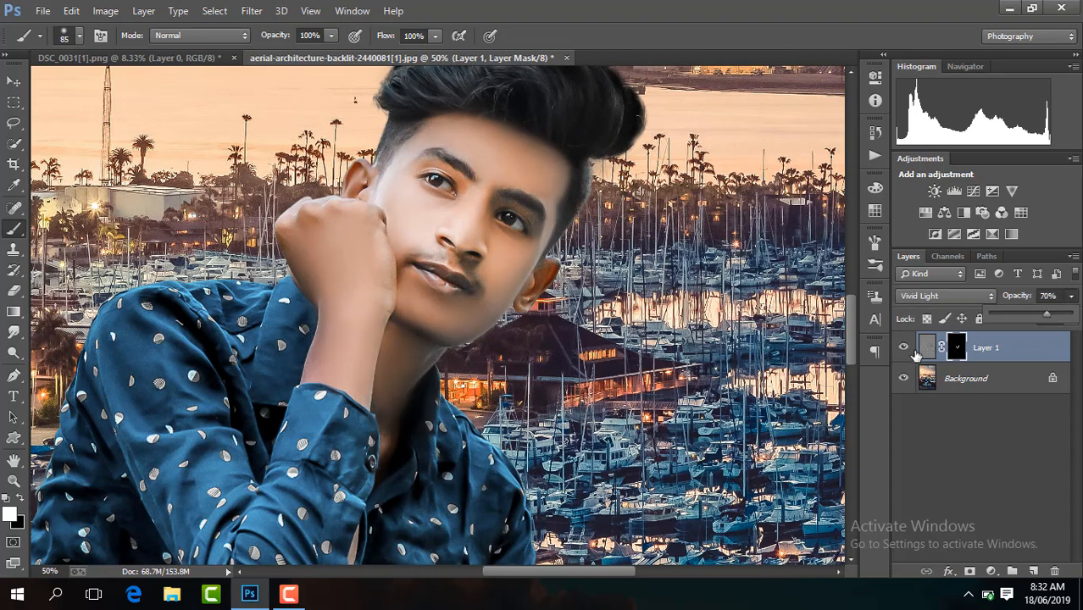
left_click(905, 348)
left_click(905, 349)
left_click(905, 348)
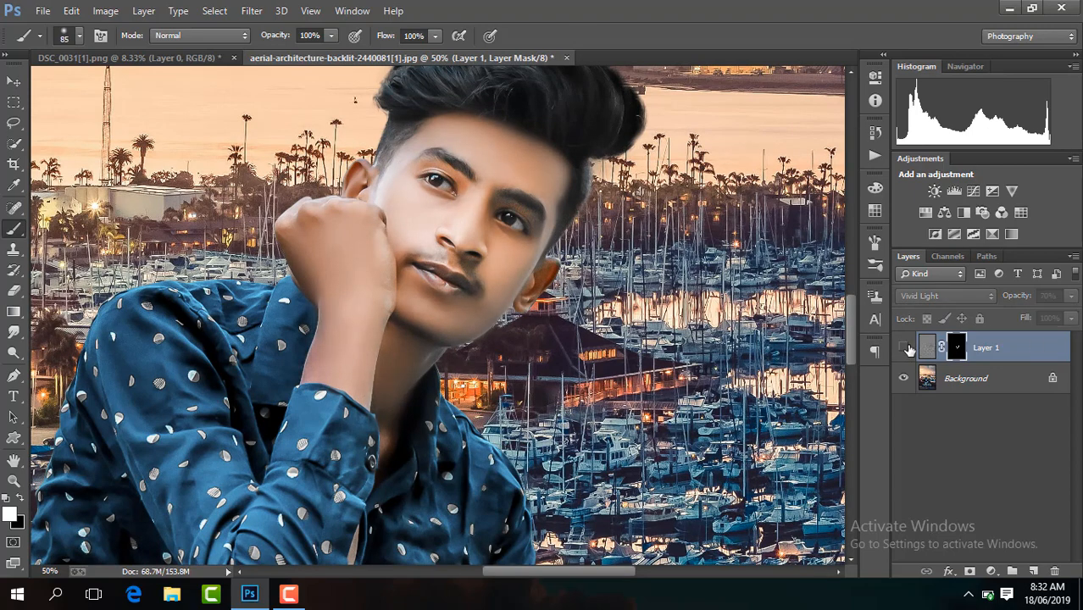
left_click(905, 348)
left_click(1070, 296)
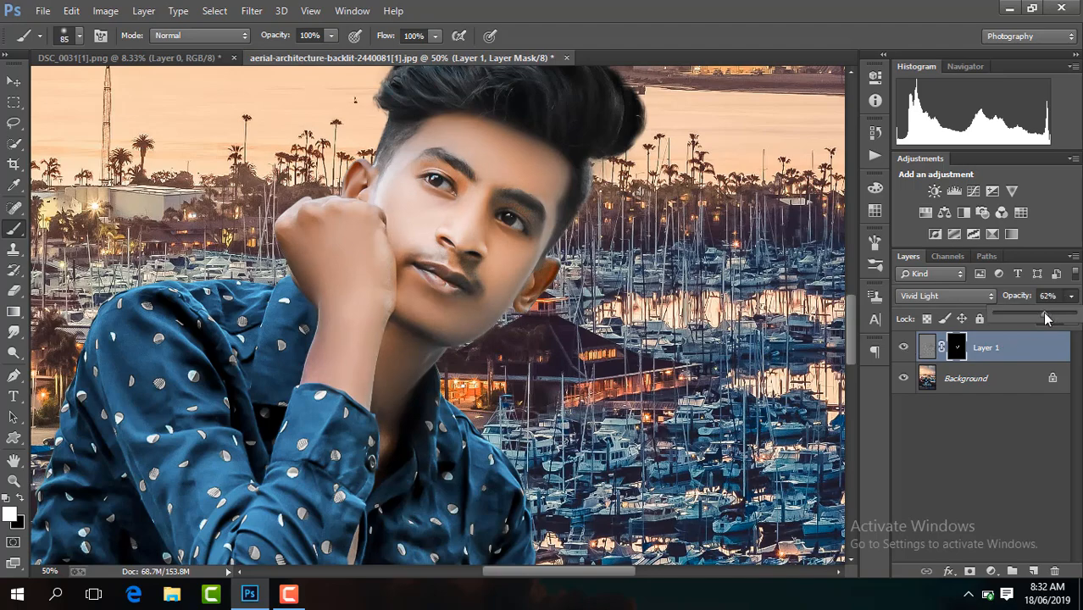
Step: Merge the smoothing layer into the background and duplicate the merged layer
key("ctrl+minus")
key("ctrl+minus")
key("ctrl+minus")
key("ctrl+minus")
key("ctrl+minus")
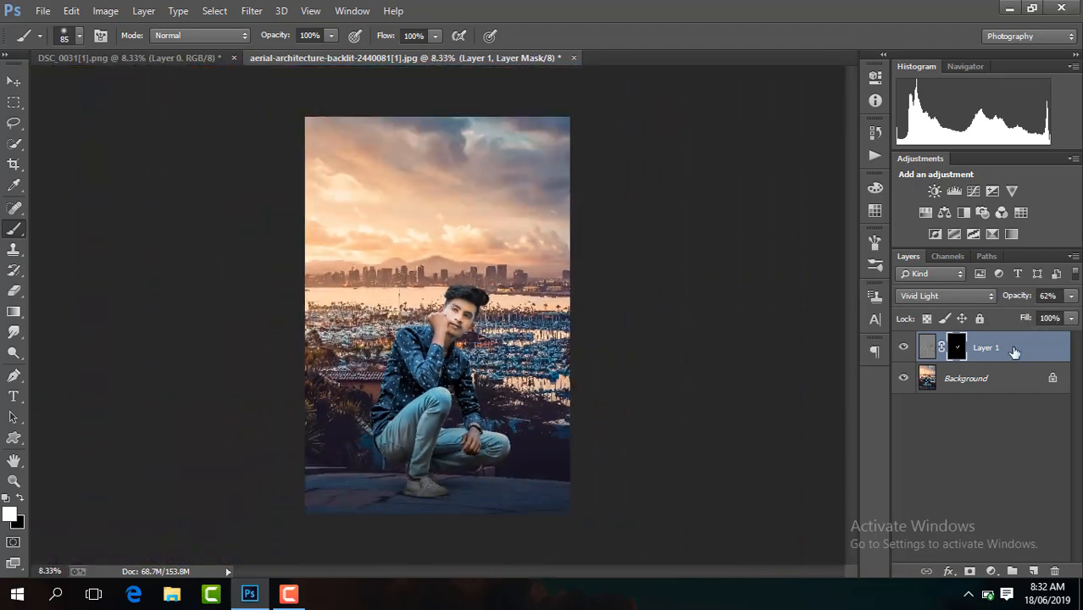
right_click(1014, 352)
left_click(785, 471)
key("ctrl+j")
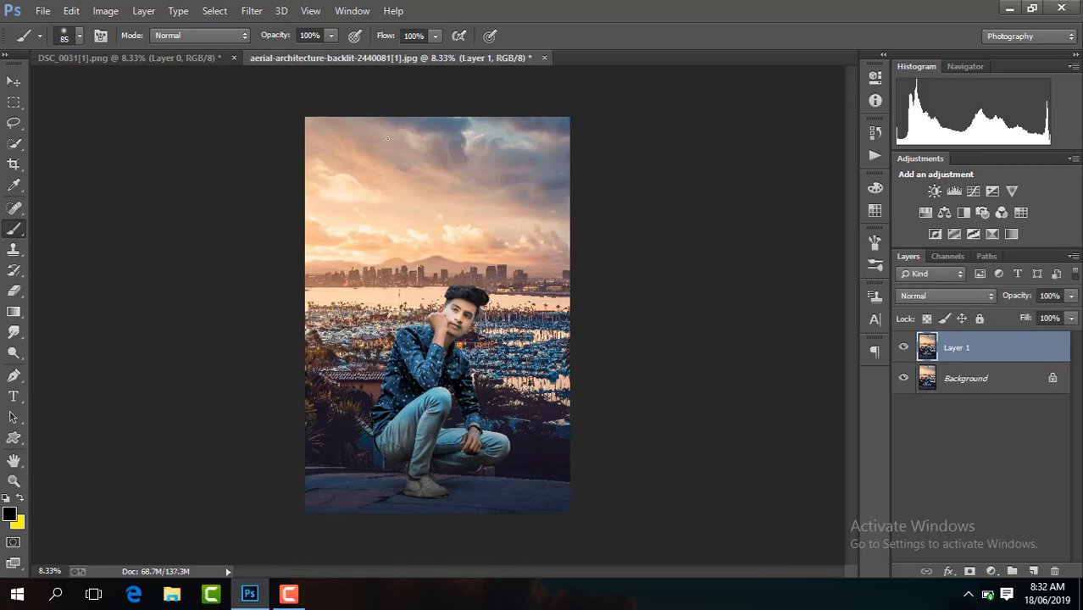
Step: Apply the Camera Raw filter to the duplicated layer
left_click(250, 11)
left_click(312, 103)
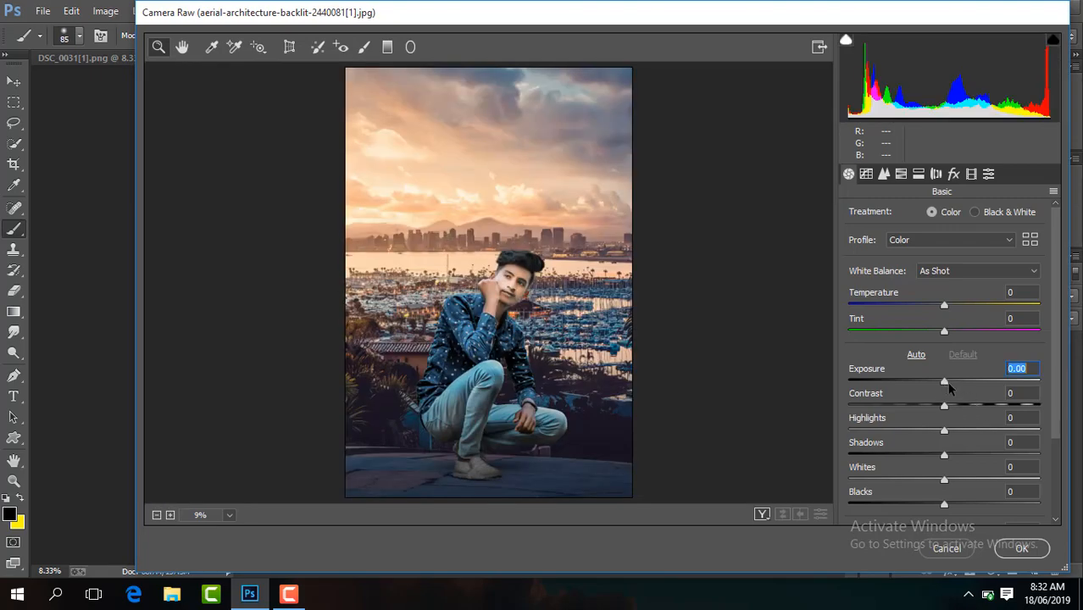
left_click(1010, 546)
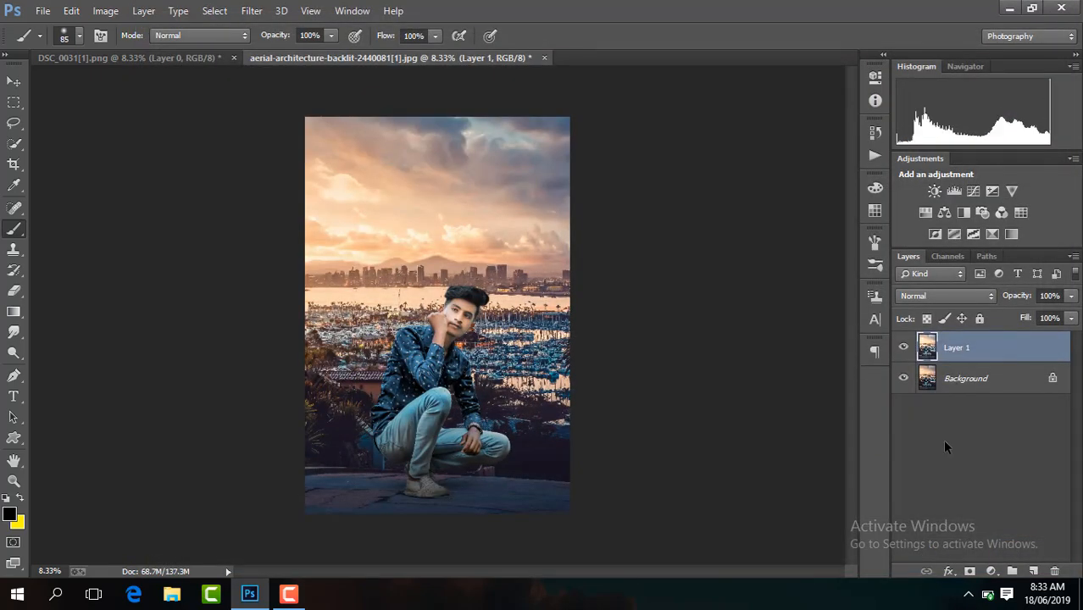
Step: Add a black mask to the Camera Raw layer and paint the shirt's body and sleeves on it with a 156 px white brush
left_click(970, 573, "alt")
key("ctrl+plus")
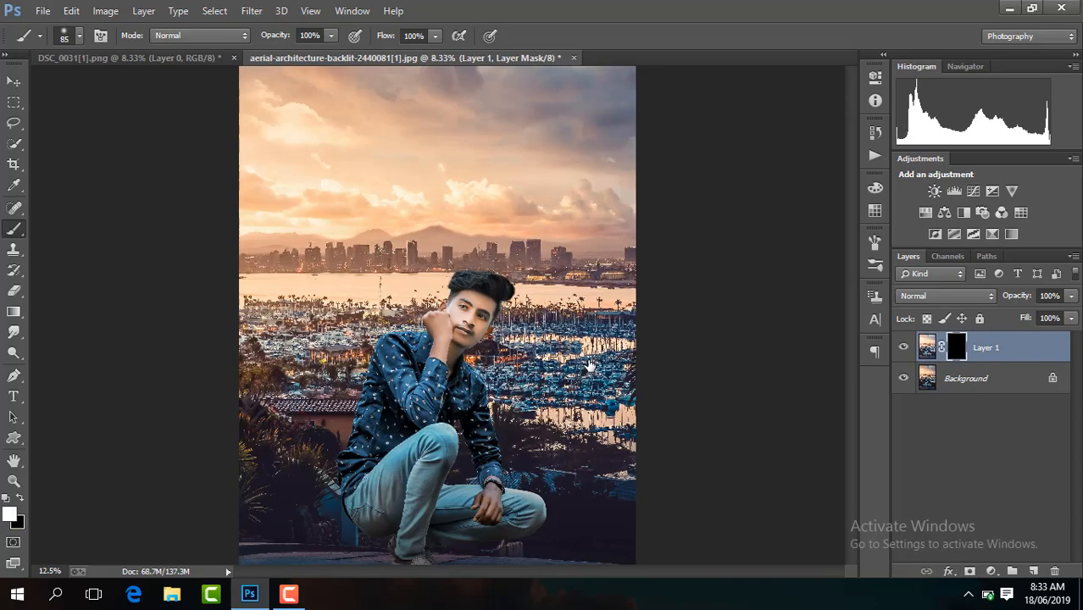
scroll(850, 371, "down", 3)
key("ctrl+plus")
key("ctrl+plus")
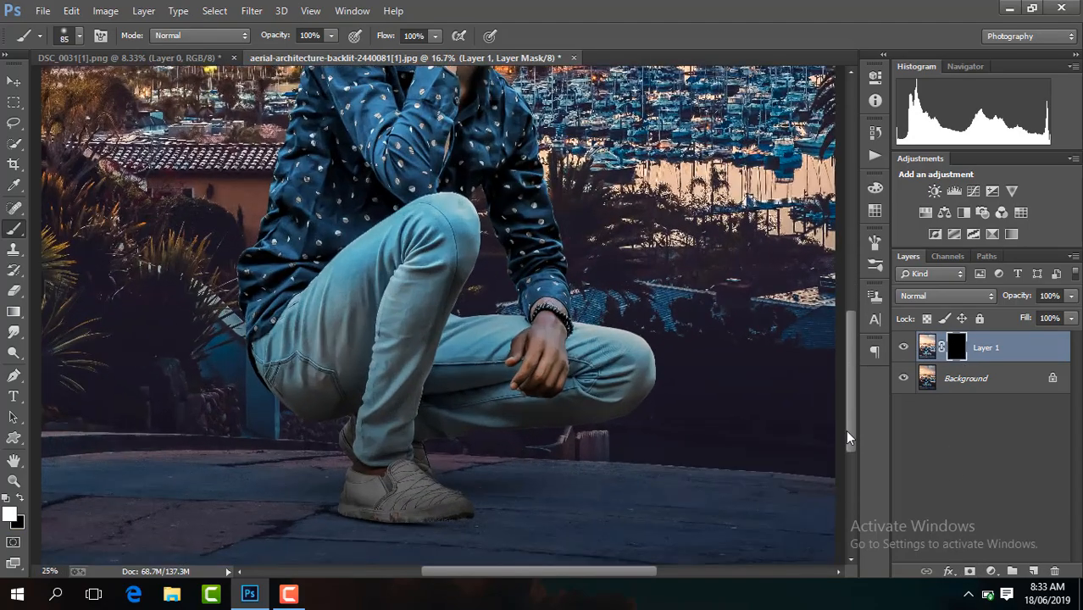
left_click(78, 39)
left_click(145, 88)
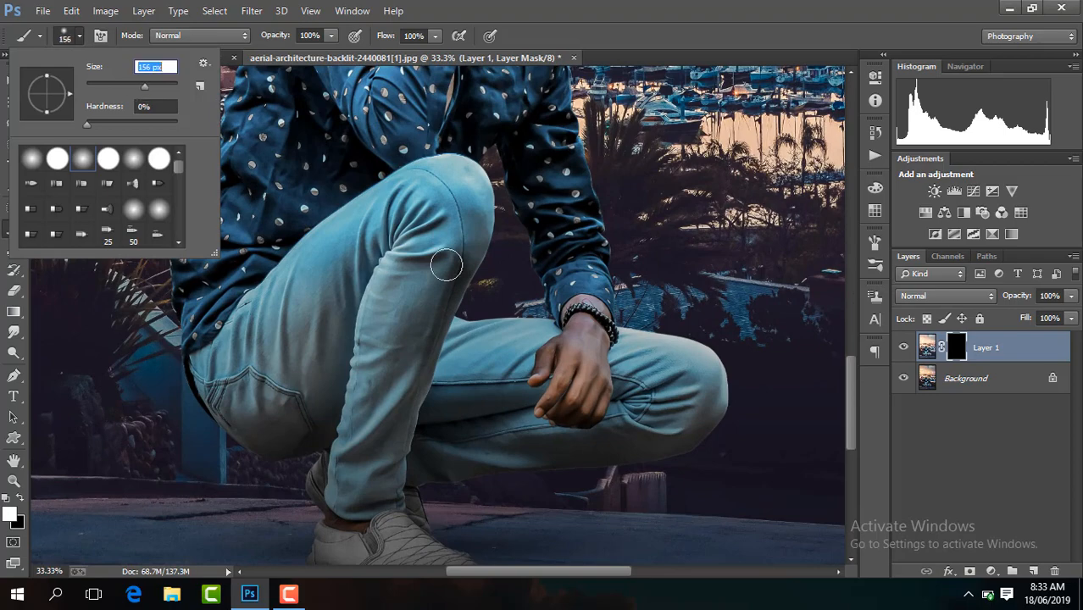
left_click_drag(853, 380, 851, 340)
mouse_move(313, 177)
left_mouse_down()
mouse_move(355, 276)
mouse_move(387, 316)
mouse_move(436, 229)
mouse_move(411, 319)
left_mouse_up()
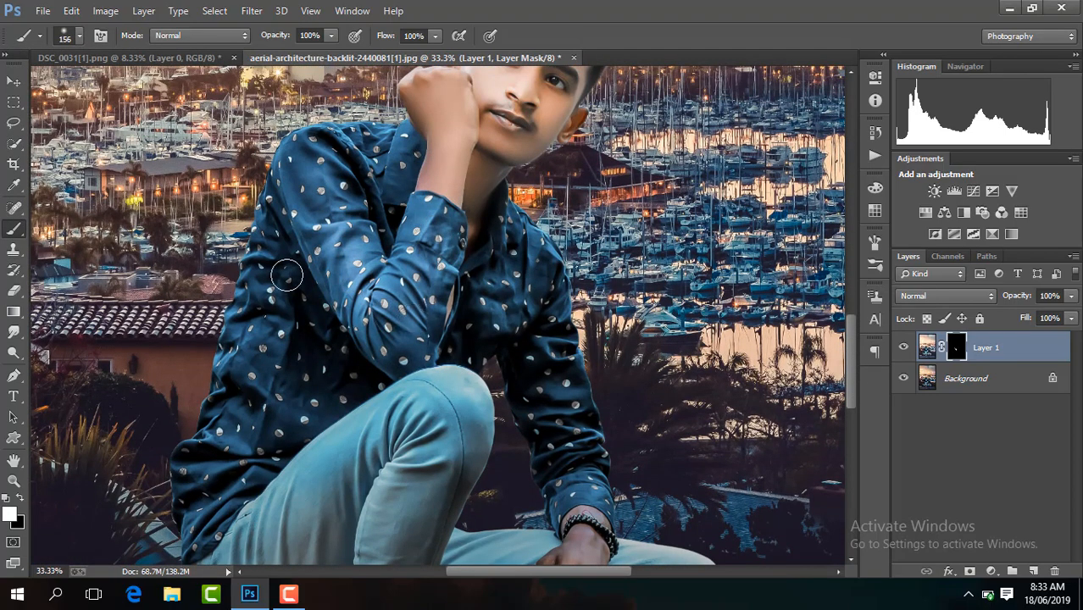
left_click_drag(288, 275, 249, 463)
left_click_drag(522, 302, 582, 452)
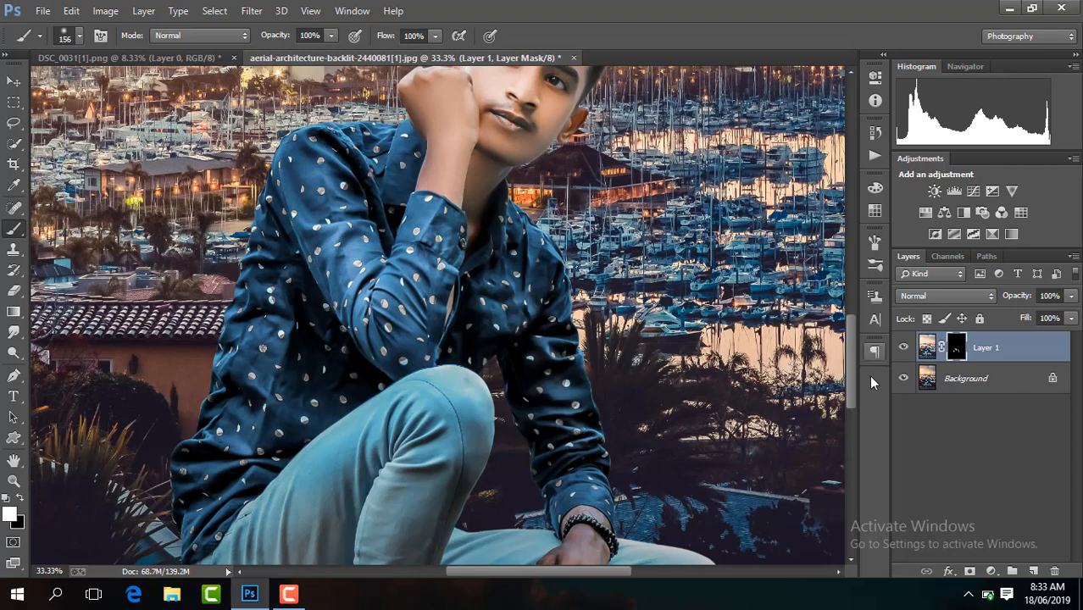
Step: Paint the raised leg and thigh of the jeans on the layer mask with the 156 px brush
left_click_drag(851, 387, 851, 427)
left_click_drag(426, 250, 397, 391)
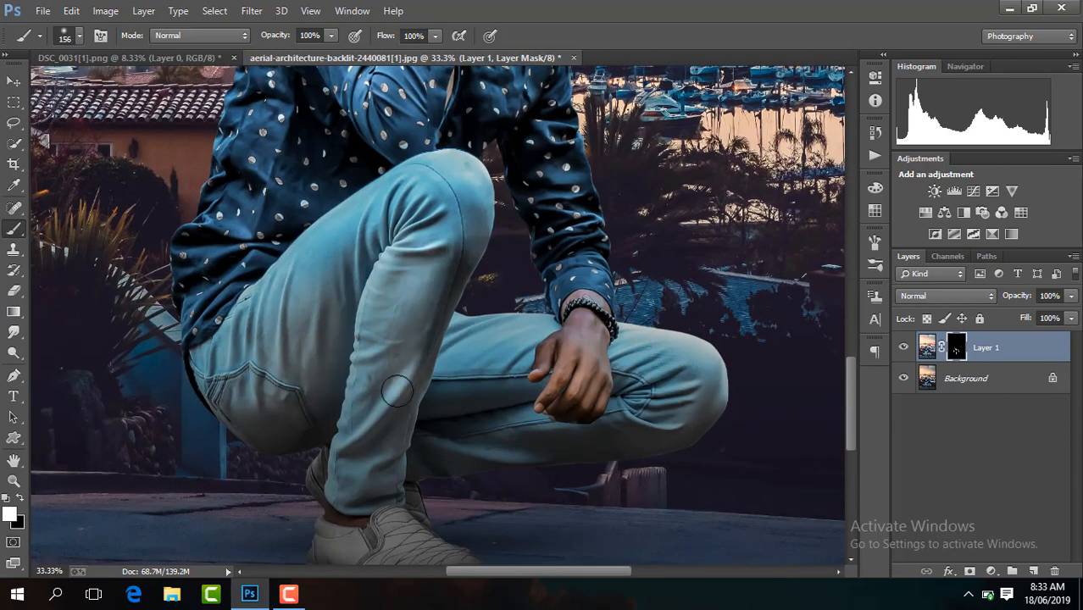
left_click_drag(254, 376, 334, 287)
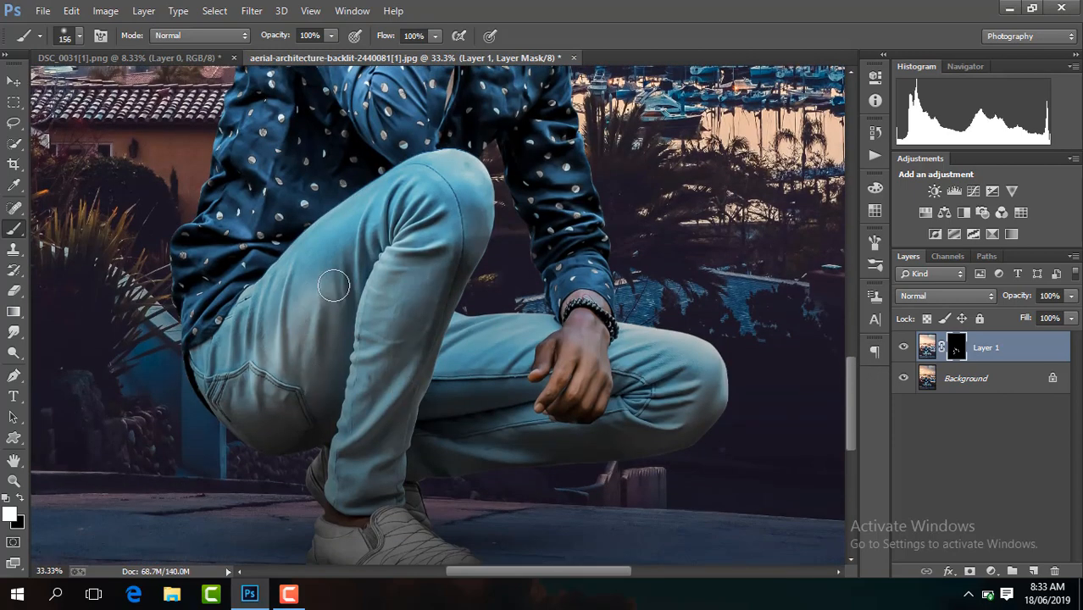
Step: Reduce the brush to 114 px and paint the shin, the lowered leg and its knee on the layer mask
left_click(79, 37)
left_click_drag(140, 86, 135, 85)
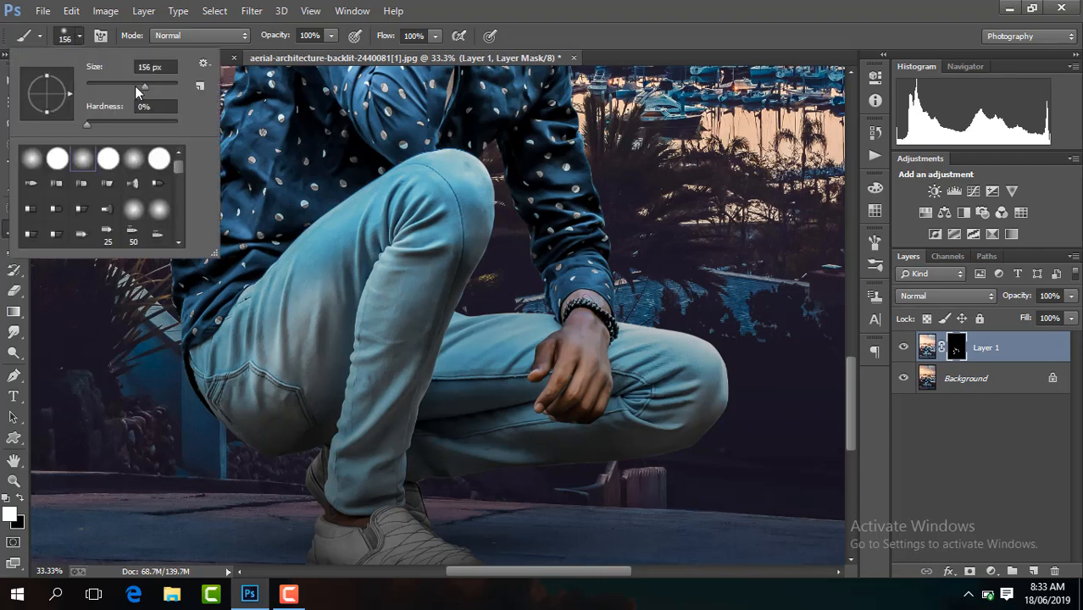
left_click(433, 221)
key("ctrl+z")
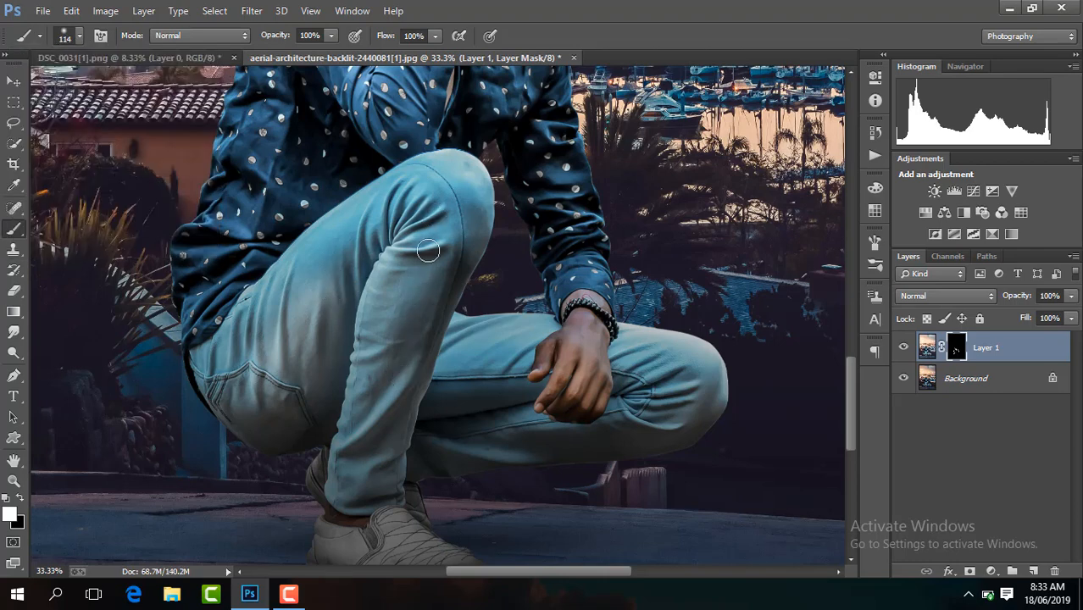
left_click_drag(428, 251, 373, 463)
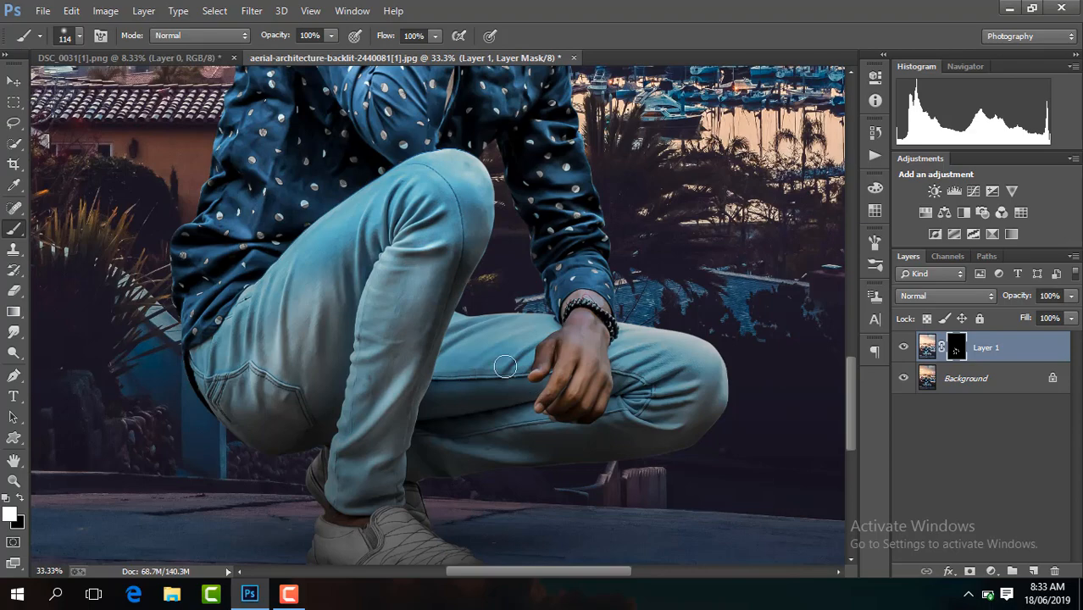
left_click_drag(505, 366, 522, 366)
mouse_move(654, 355)
left_mouse_down()
mouse_move(680, 401)
mouse_move(668, 433)
left_mouse_up()
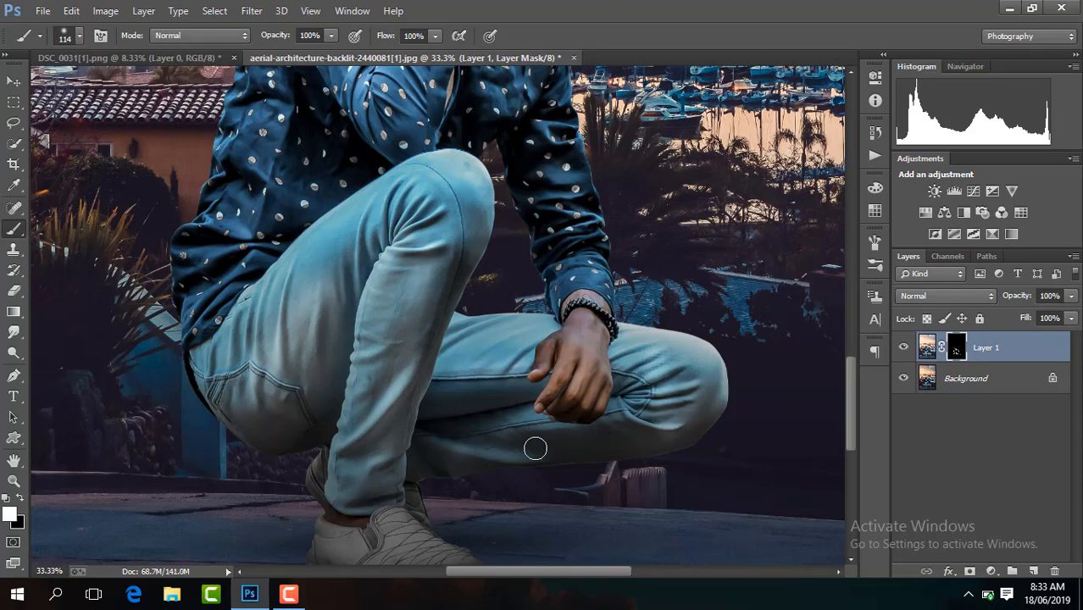
left_click_drag(535, 449, 730, 394)
Step: Paint the front shoe on the layer mask with the 114 px white brush
left_click_drag(850, 439, 849, 467)
left_click_drag(349, 413, 403, 416)
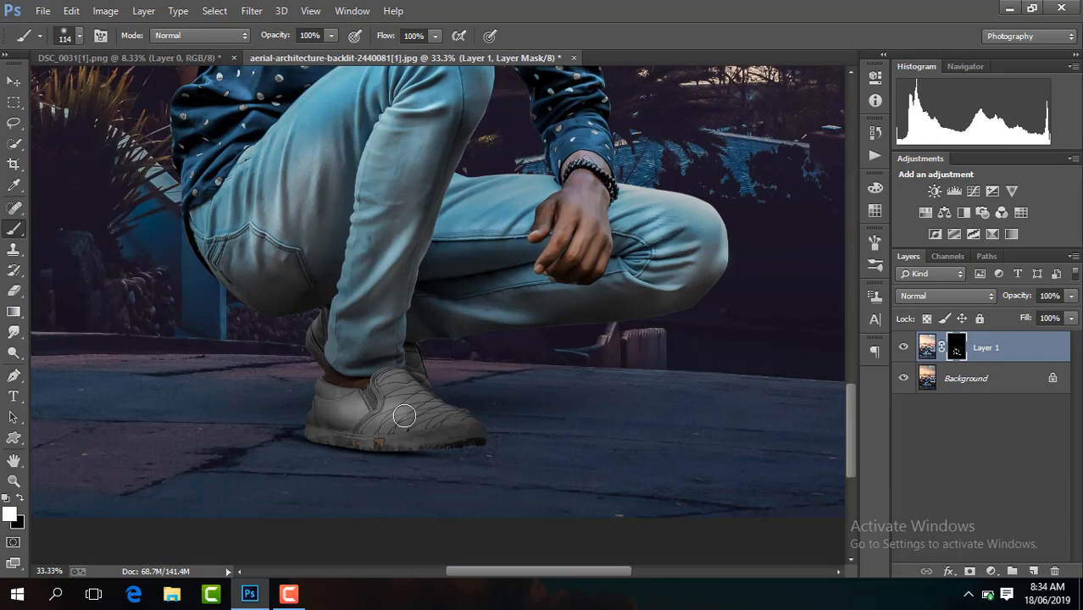
mouse_move(383, 422)
left_mouse_down()
mouse_move(326, 413)
mouse_move(358, 409)
left_mouse_up()
Step: Compare the whole image with and without the masked layer
key("ctrl+minus")
key("ctrl+minus")
key("ctrl+minus")
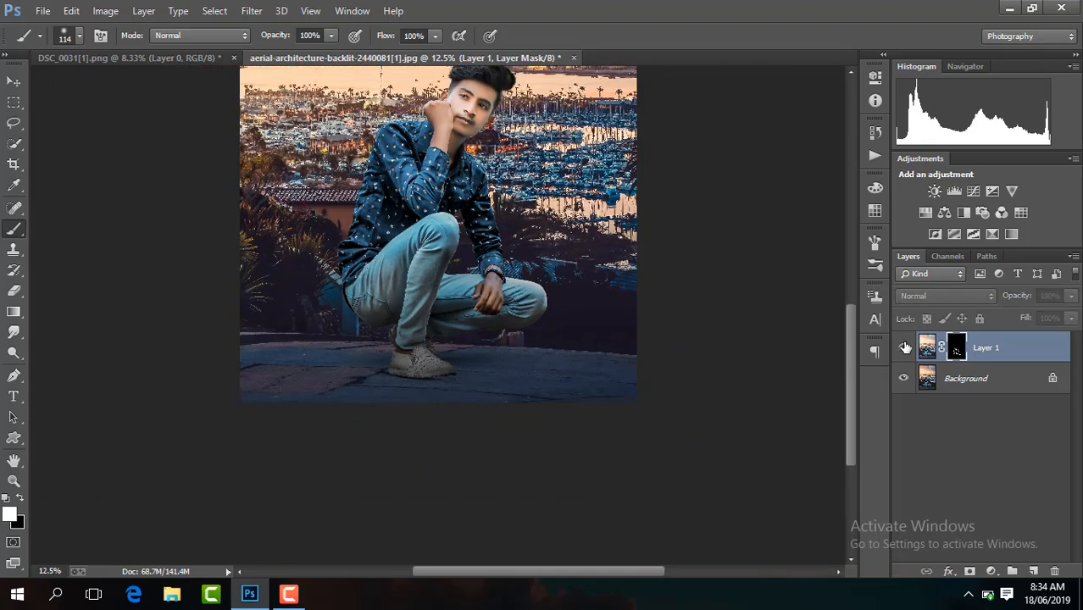
key("ctrl+minus")
key("ctrl+plus")
key("ctrl+plus")
key("ctrl+plus")
key("ctrl+plus")
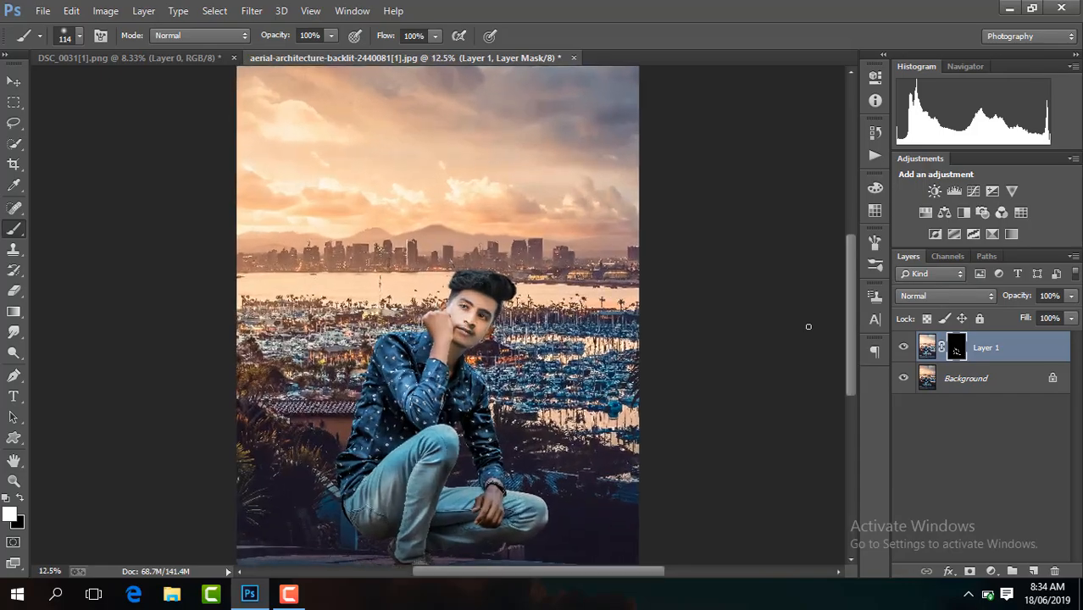
Step: Erase the painted effect over the front shoe from the layer mask with the 38 px Eraser
left_click_drag(850, 321, 850, 424)
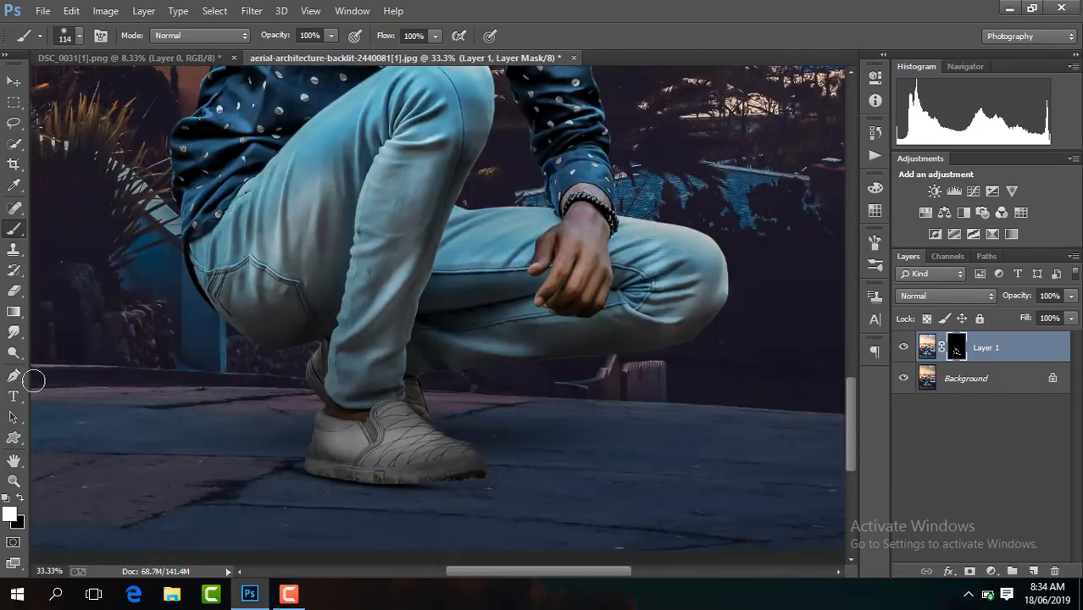
left_click(14, 290)
mouse_move(418, 442)
left_mouse_down()
mouse_move(395, 427)
mouse_move(416, 428)
mouse_move(405, 454)
left_mouse_up()
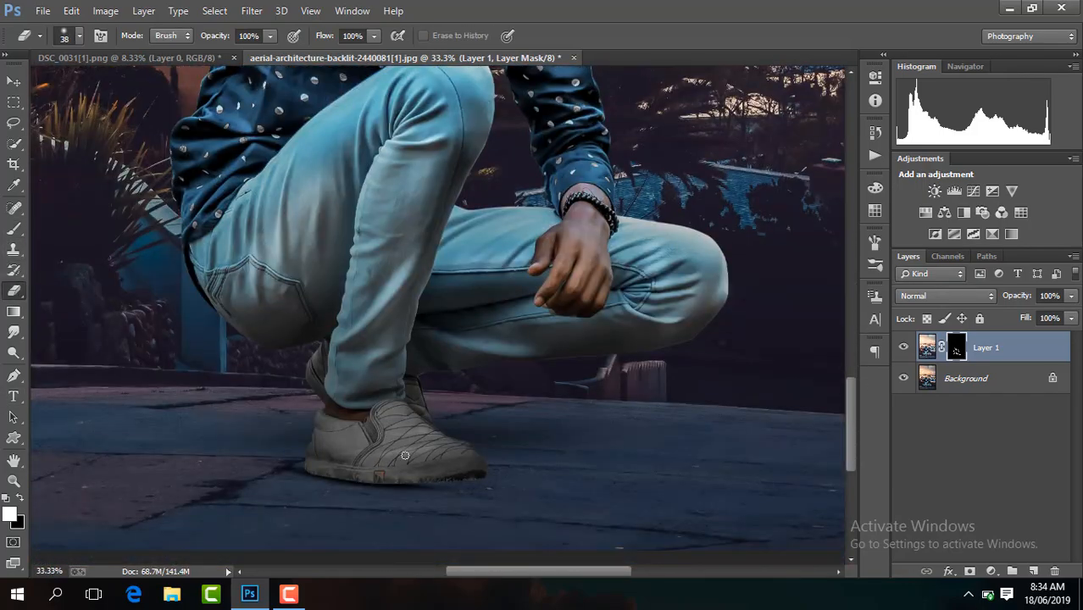
Step: Merge the visible layers and duplicate the merged layer
key("ctrl+minus")
key("ctrl+minus")
key("ctrl+minus")
key("ctrl+minus")
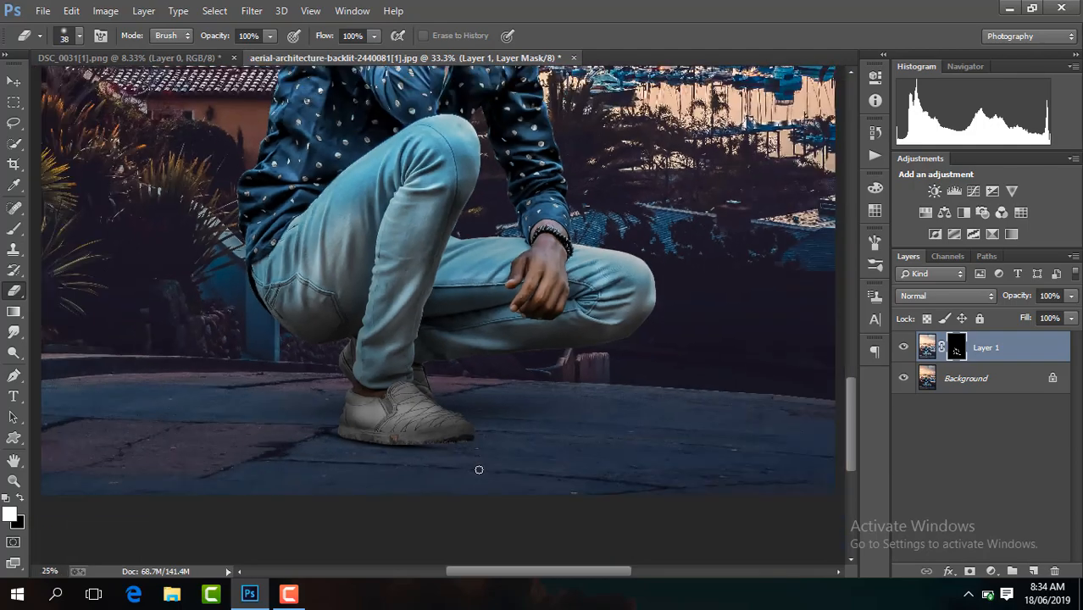
right_click(1017, 348)
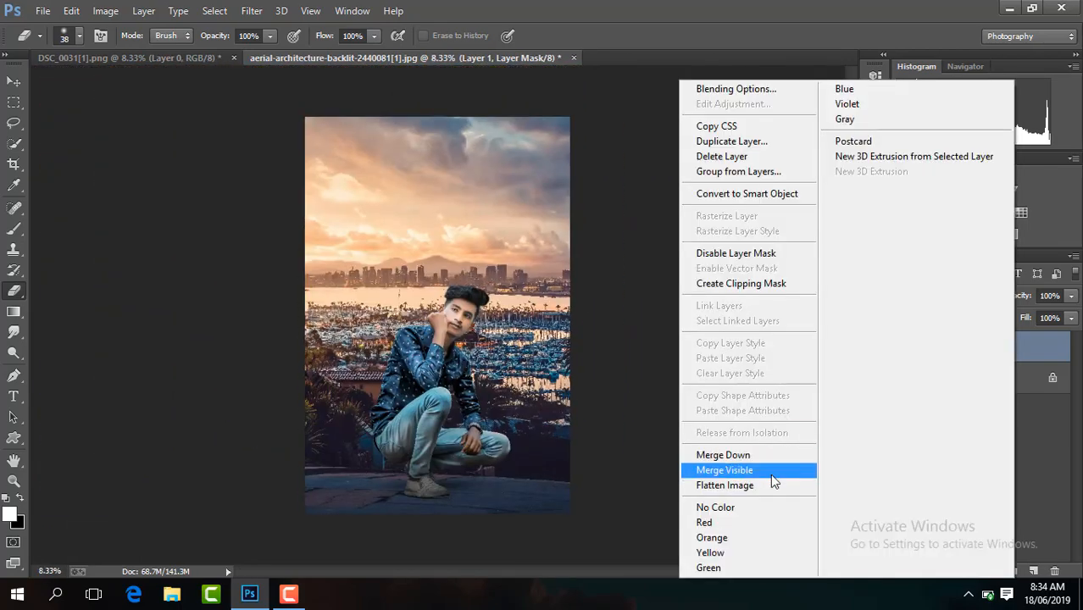
left_click(770, 473)
key("ctrl+j")
Step: Choose the Smudge tool with the irregular 14 brush tip at a size of 101 px for the hair
key("ctrl+plus")
key("ctrl+plus")
key("ctrl+plus")
key("ctrl+plus")
key("ctrl+plus")
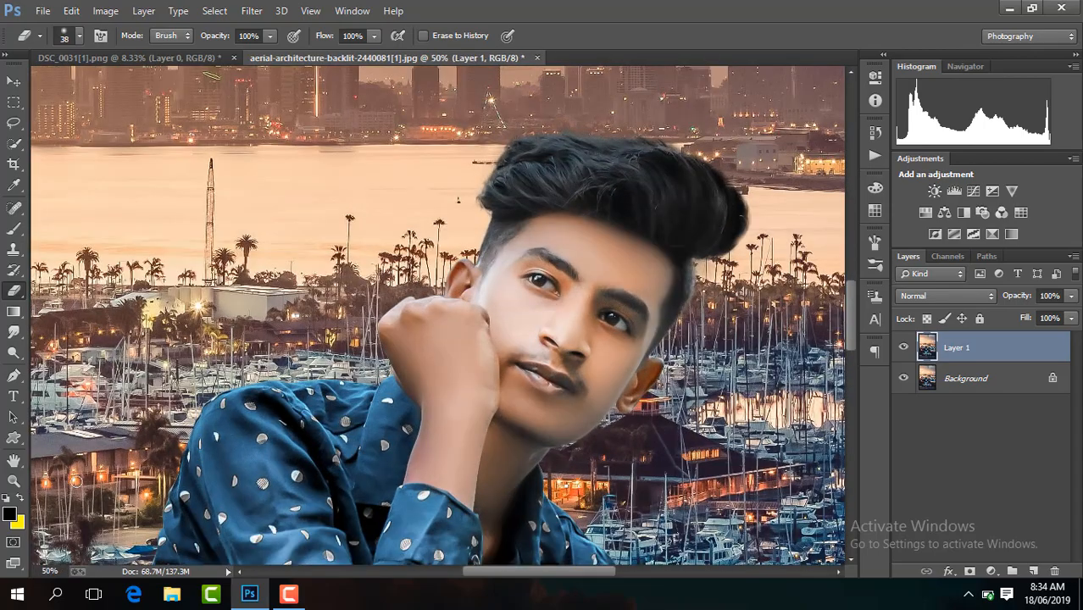
left_click(15, 333)
left_click(79, 36)
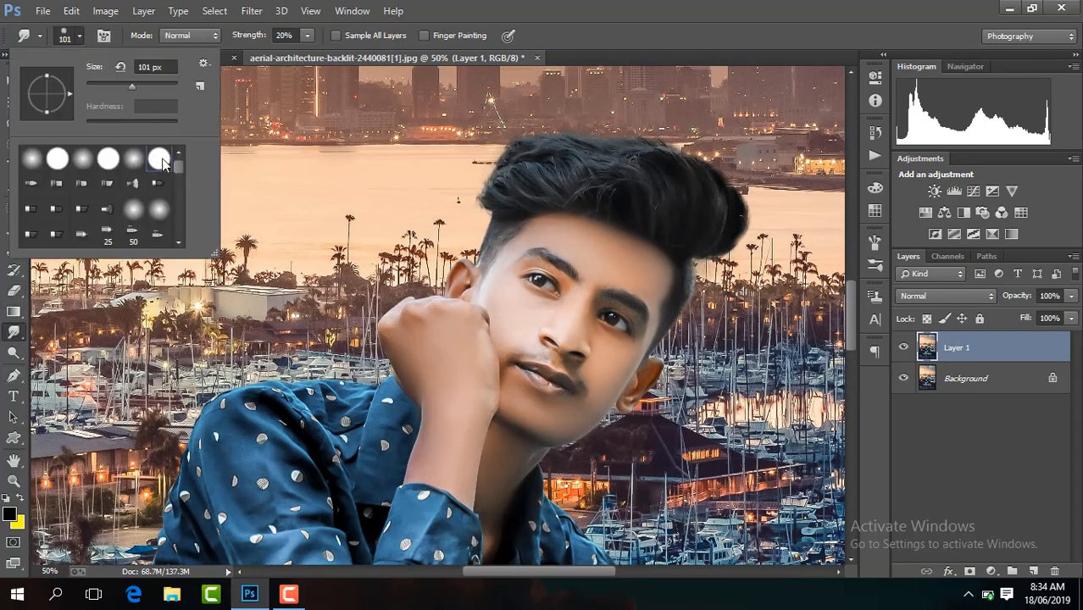
scroll(169, 170, "down", 2)
left_click(133, 212)
double_click(148, 66)
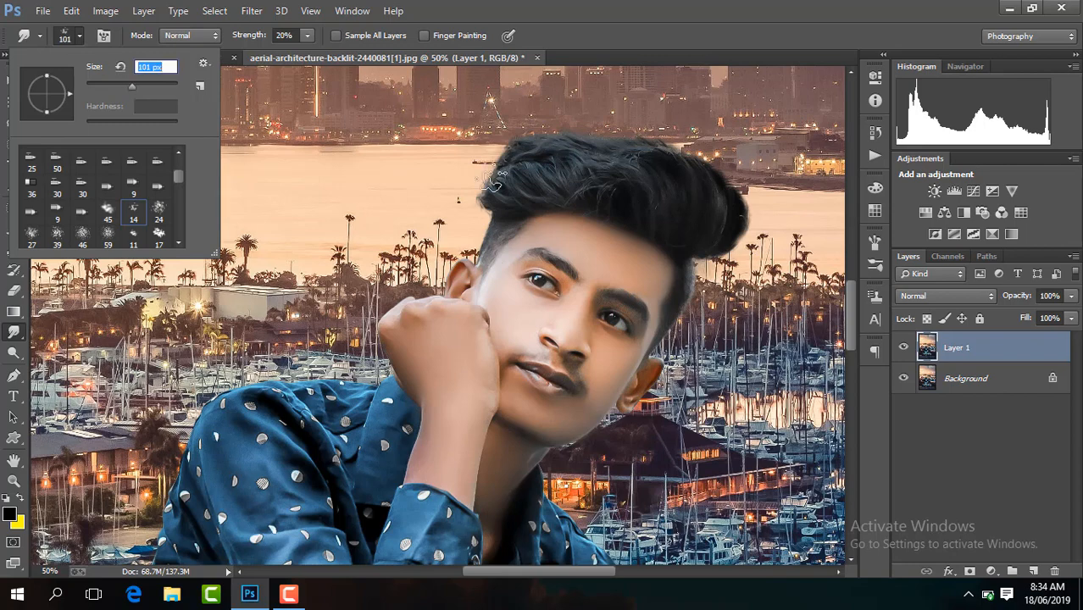
type("101")
key("Return")
Step: Set the Smudge strength to 60% for working on the top of the hair
key("ctrl+plus")
key("ctrl+plus")
key("ctrl+plus")
left_click_drag(550, 571, 591, 574)
left_click_drag(851, 319, 846, 288)
key("ctrl+minus")
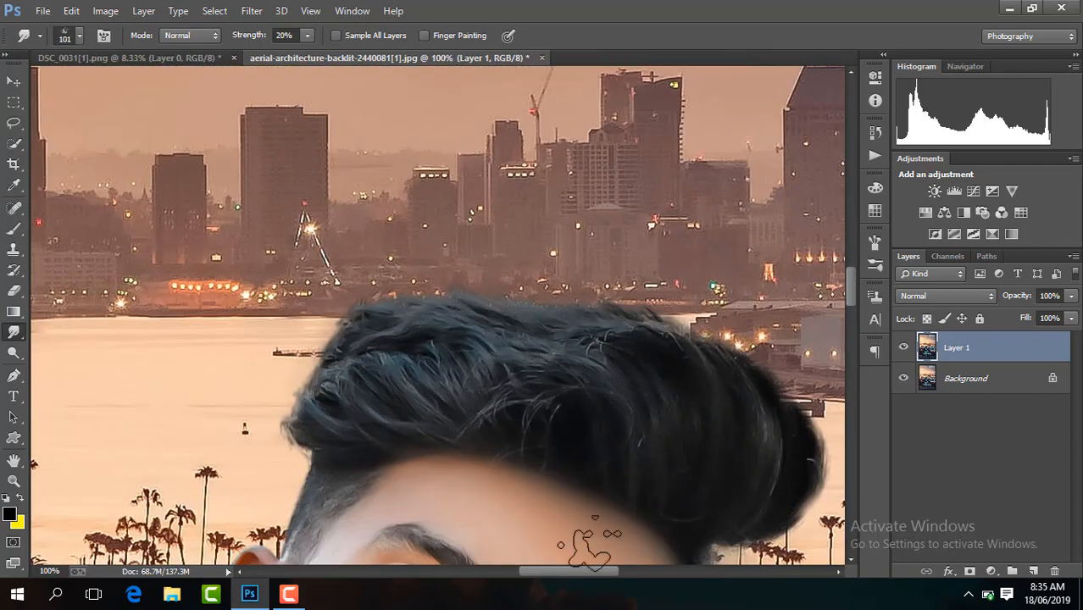
left_click_drag(588, 571, 603, 571)
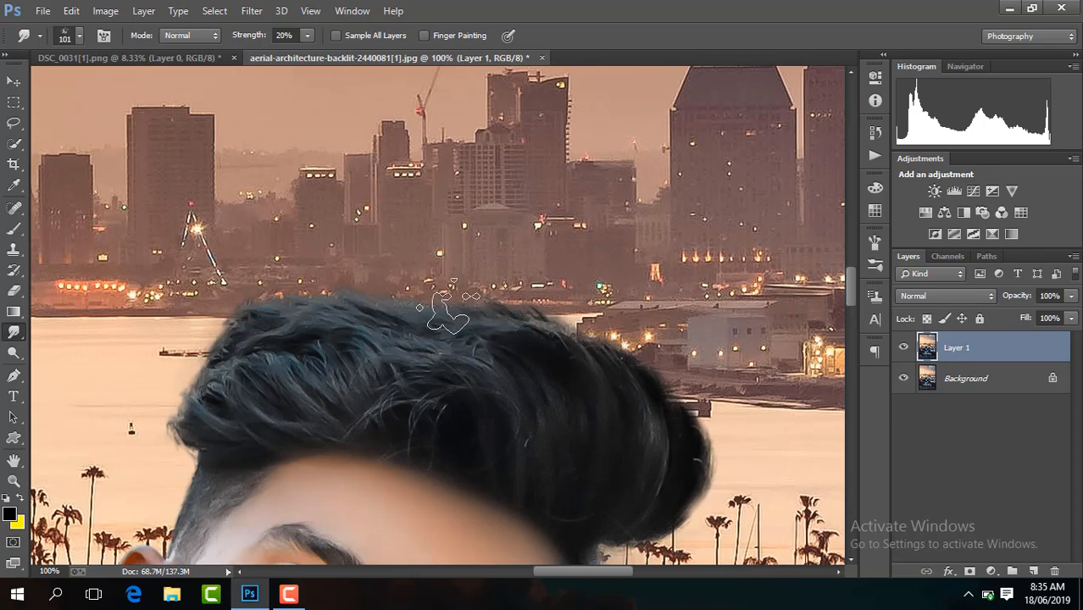
left_click(295, 36)
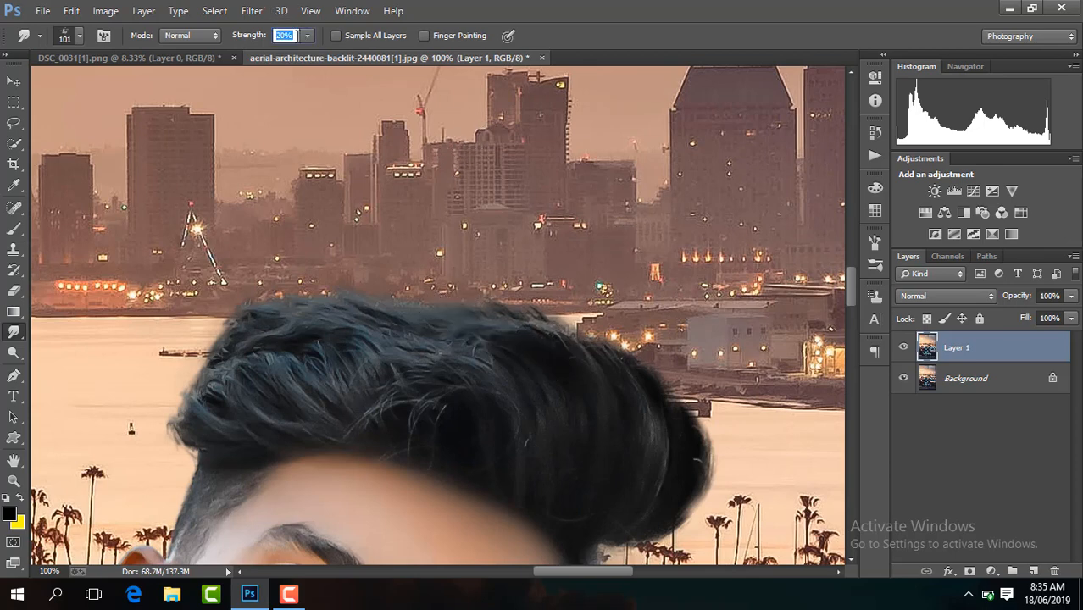
key("Return")
Step: Try to smudge the top edge of the hair outward with the 101 px brush, then undo the strokes
left_click_drag(575, 357, 442, 301)
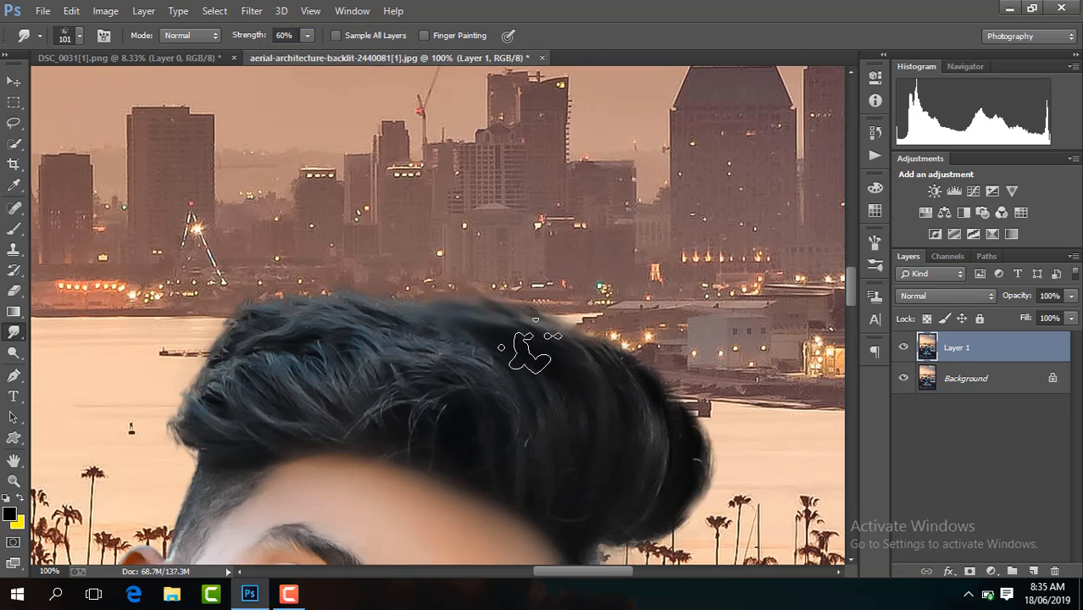
left_click_drag(527, 351, 343, 271)
mouse_move(429, 332)
left_mouse_down()
mouse_move(296, 291)
mouse_move(364, 336)
mouse_move(257, 323)
left_mouse_up()
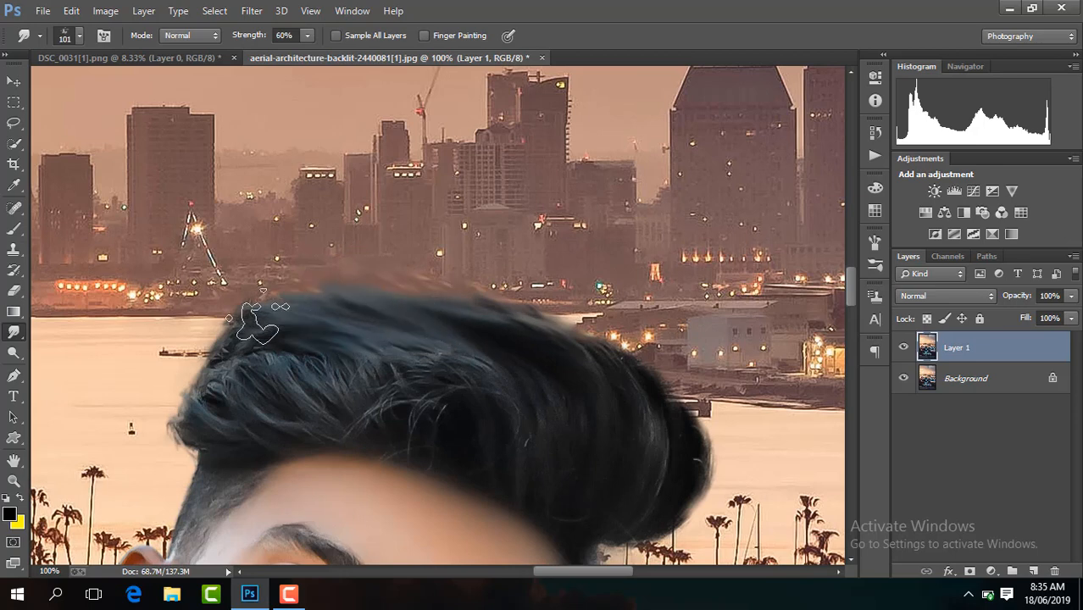
key("ctrl+alt+z")
key("ctrl+alt+z")
key("ctrl+alt+z")
key("ctrl+alt+z")
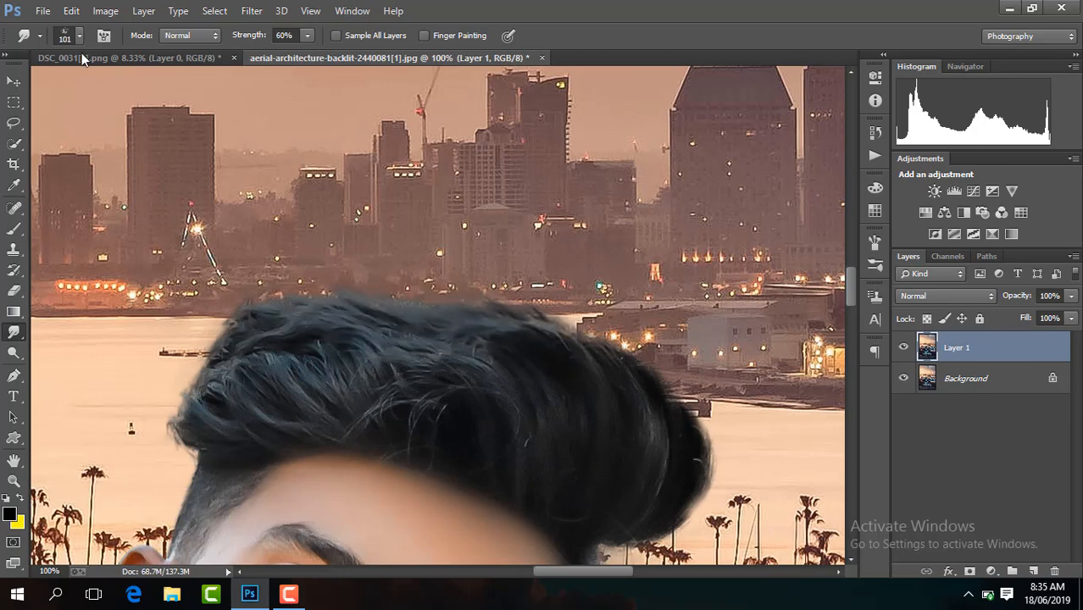
Step: Reduce the Smudge brush to 55 px and smudge the hair strands along the top and front of the hairstyle
left_click(79, 36)
left_click(103, 78)
mouse_move(543, 348)
left_mouse_down()
mouse_move(454, 300)
mouse_move(336, 282)
mouse_move(216, 343)
mouse_move(235, 351)
mouse_move(220, 433)
mouse_move(169, 388)
mouse_move(212, 438)
mouse_move(254, 434)
mouse_move(252, 406)
mouse_move(225, 403)
mouse_move(185, 313)
mouse_move(216, 377)
mouse_move(212, 339)
mouse_move(195, 355)
mouse_move(201, 371)
left_mouse_up()
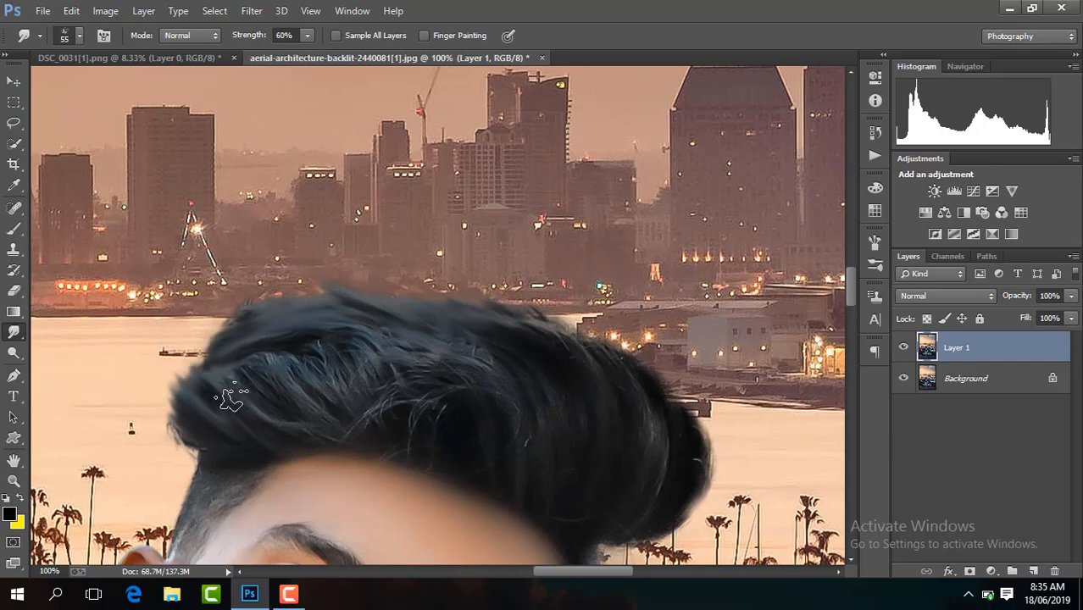
Step: Merge the smudged hair layer with the background
key("ctrl+minus")
key("ctrl+minus")
key("ctrl+minus")
key("ctrl+minus")
key("ctrl+minus")
key("ctrl+minus")
key("ctrl+minus")
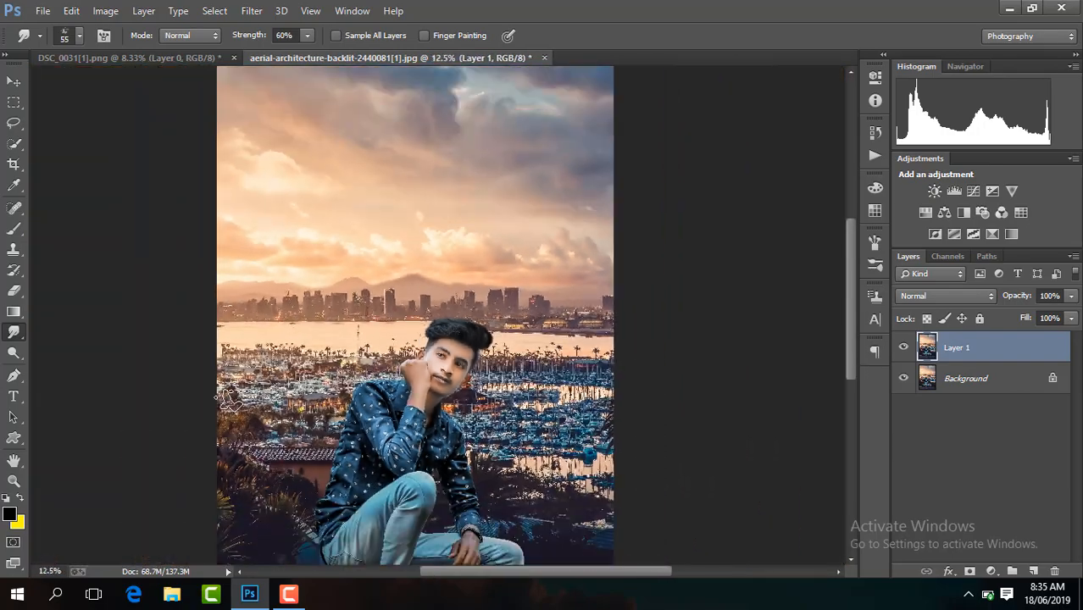
right_click(991, 348)
left_click(760, 483)
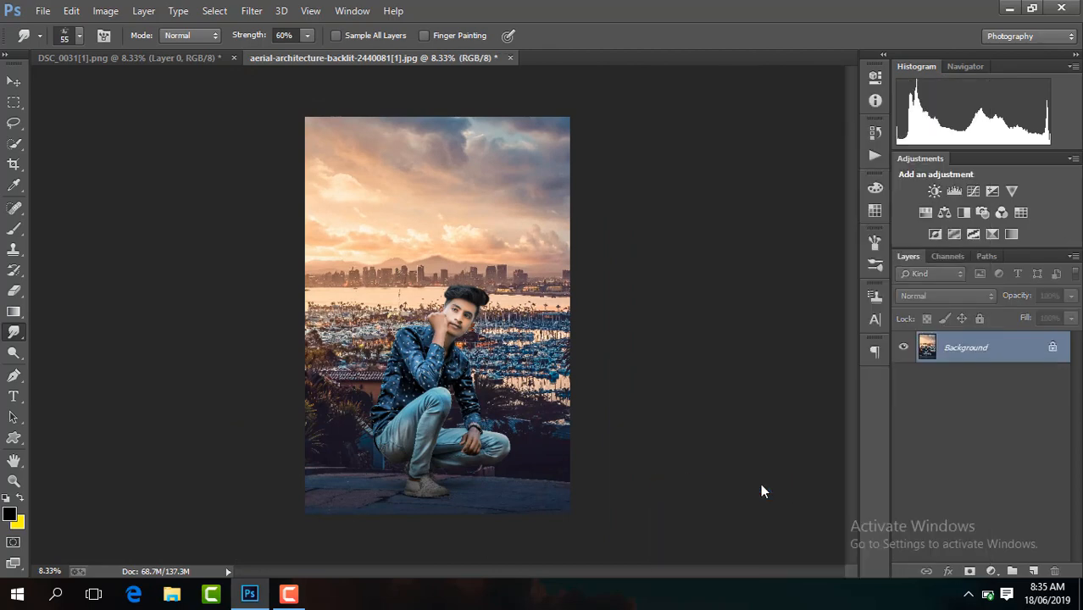
key("ctrl+z")
Step: Start the Camera Raw filter and set Temperature to +2, Contrast to +9 and Exposure to +0.15
left_click(252, 10)
left_click(306, 100)
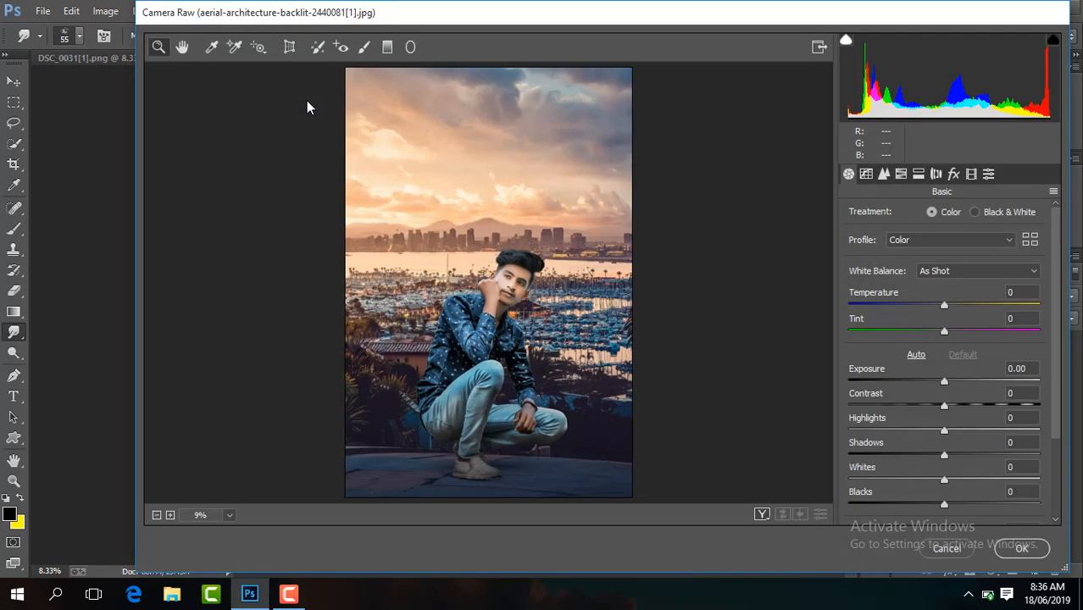
left_click_drag(943, 303, 946, 303)
mouse_move(944, 405)
left_mouse_down()
mouse_move(955, 405)
mouse_move(945, 384)
left_mouse_up()
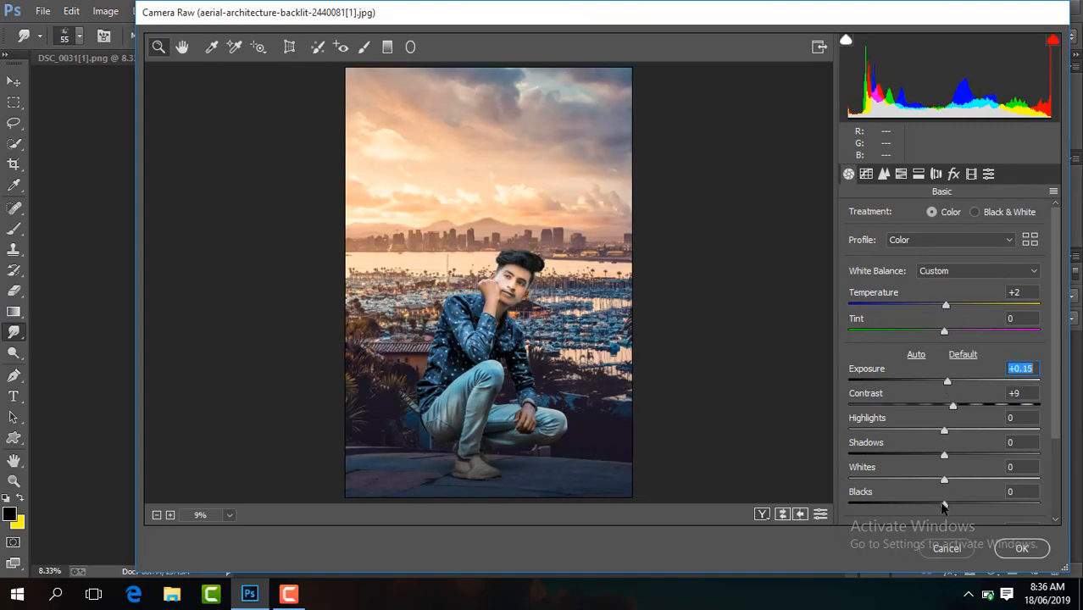
Step: Set Blacks to -13, Shadows to +12 and Clarity to +11, and raise Vibrance slightly
left_click_drag(943, 505, 930, 506)
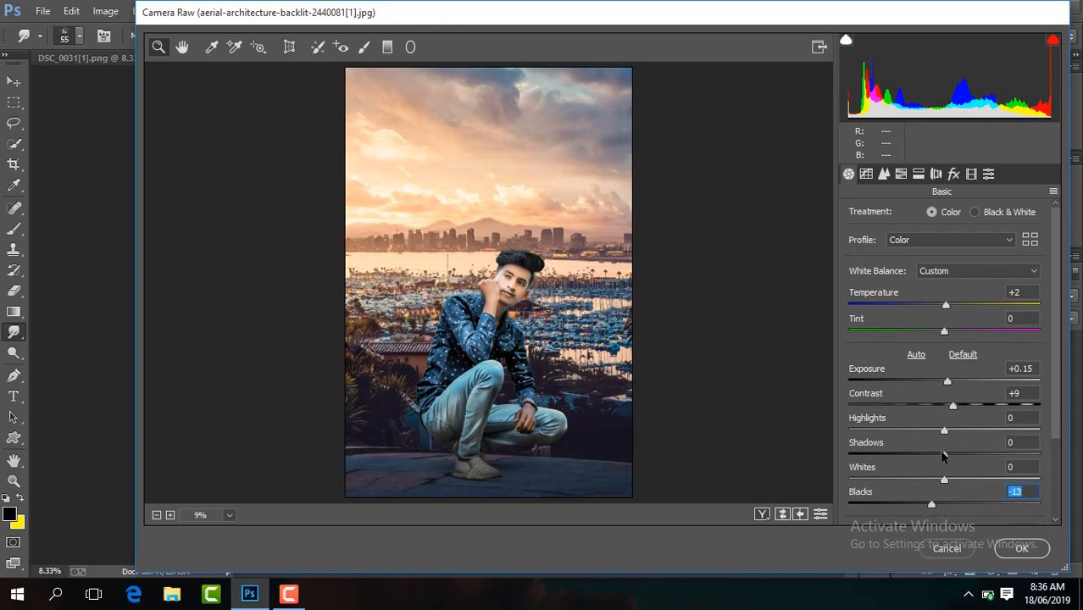
left_click_drag(943, 455, 954, 456)
scroll(950, 454, "down", 3)
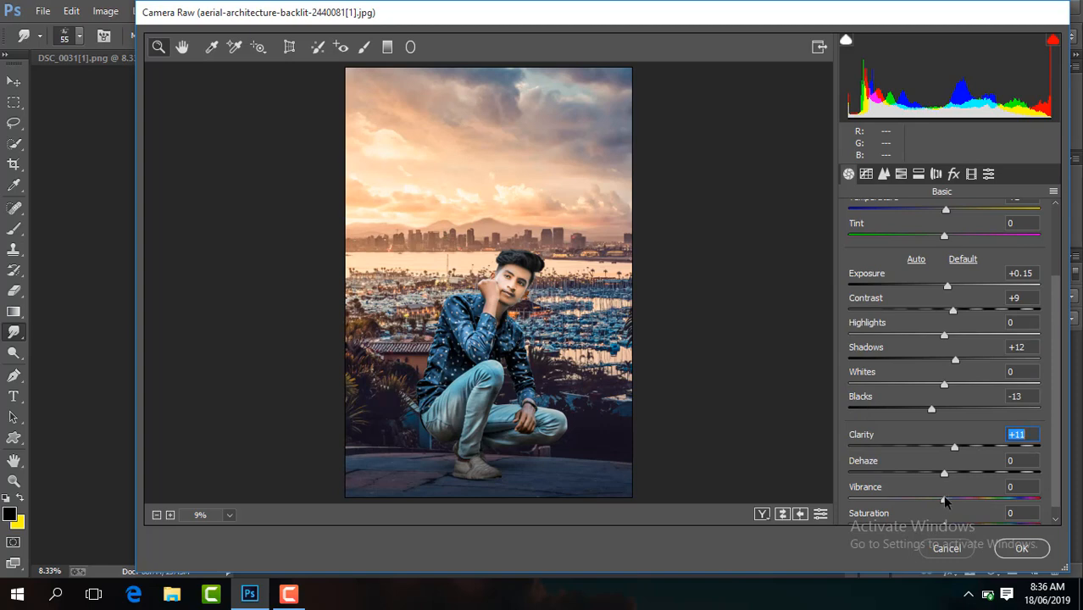
left_click_drag(944, 499, 952, 499)
Step: In the HSL adjustments, set the Yellows saturation to -26, lower Oranges saturation slightly and raise Blues saturation a little
left_click(900, 173)
left_click_drag(948, 319, 924, 321)
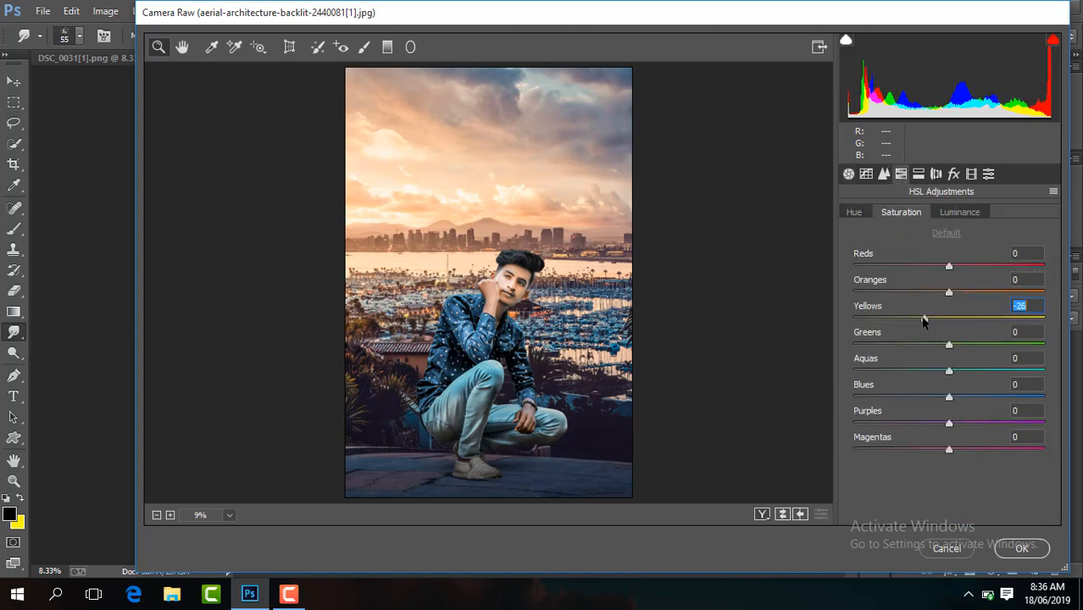
left_click(960, 213)
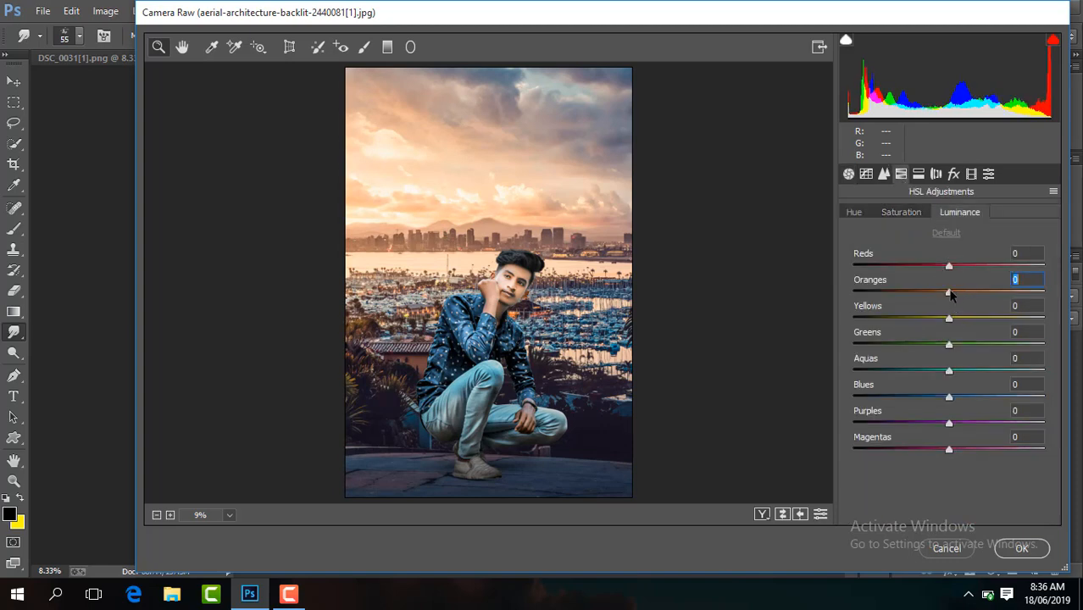
left_click(901, 212)
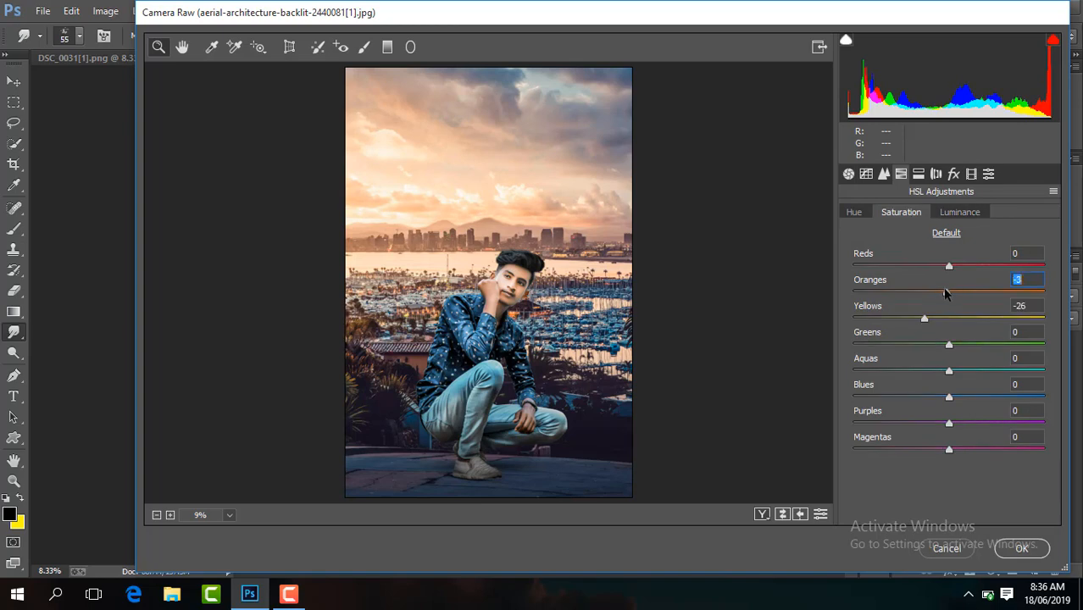
left_click_drag(948, 398, 961, 398)
left_click(884, 174)
left_click(849, 175)
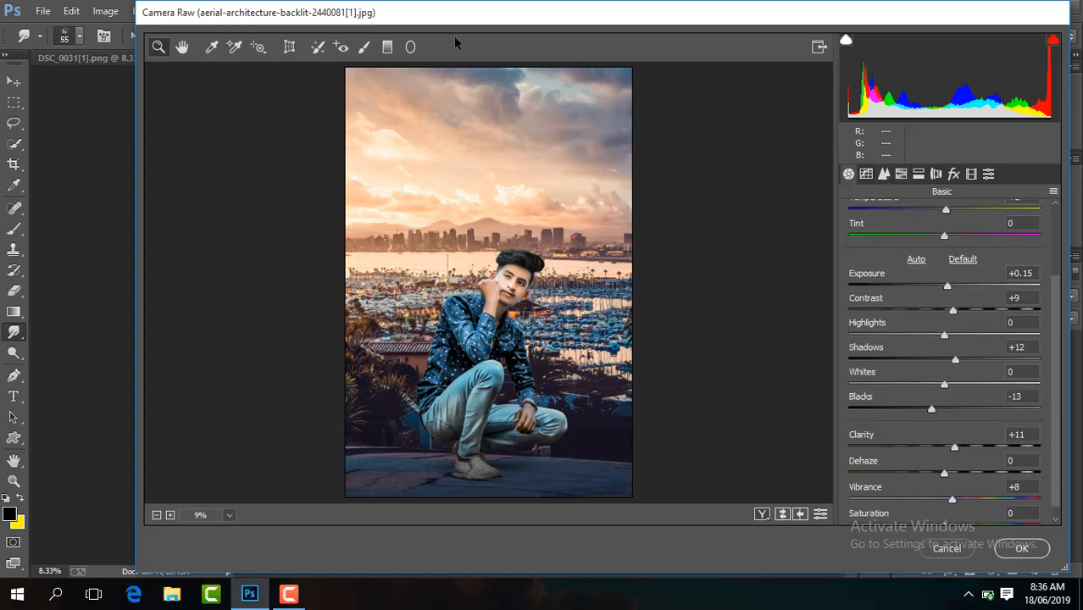
Step: Darken the sky's two upper corners with diagonal graduated filters at Exposure -0.80 and Tint -3
left_click(387, 48)
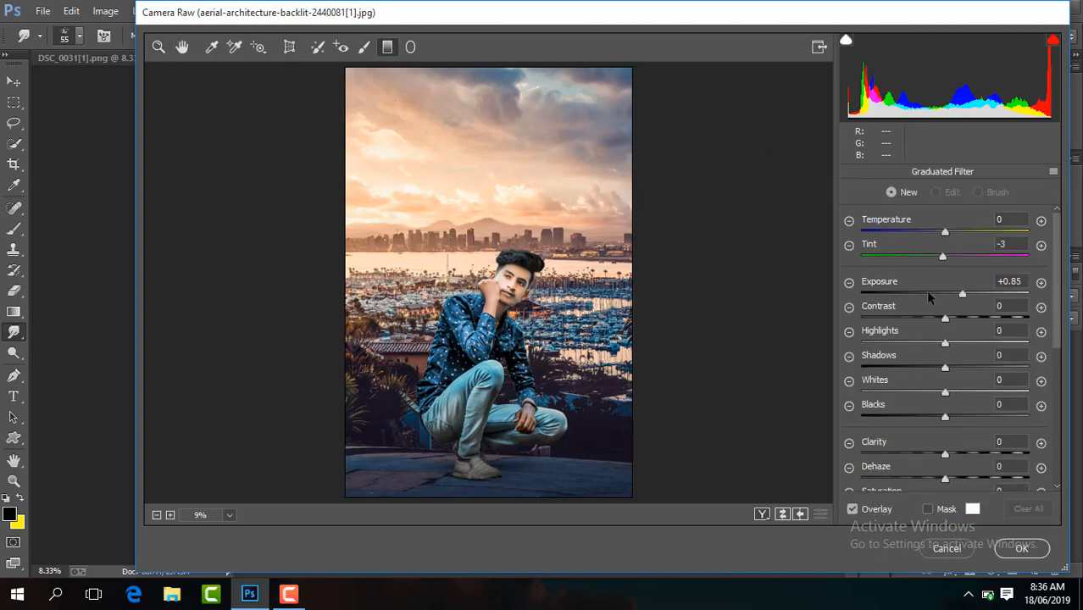
left_click_drag(627, 67, 544, 193)
left_click_drag(347, 69, 475, 200)
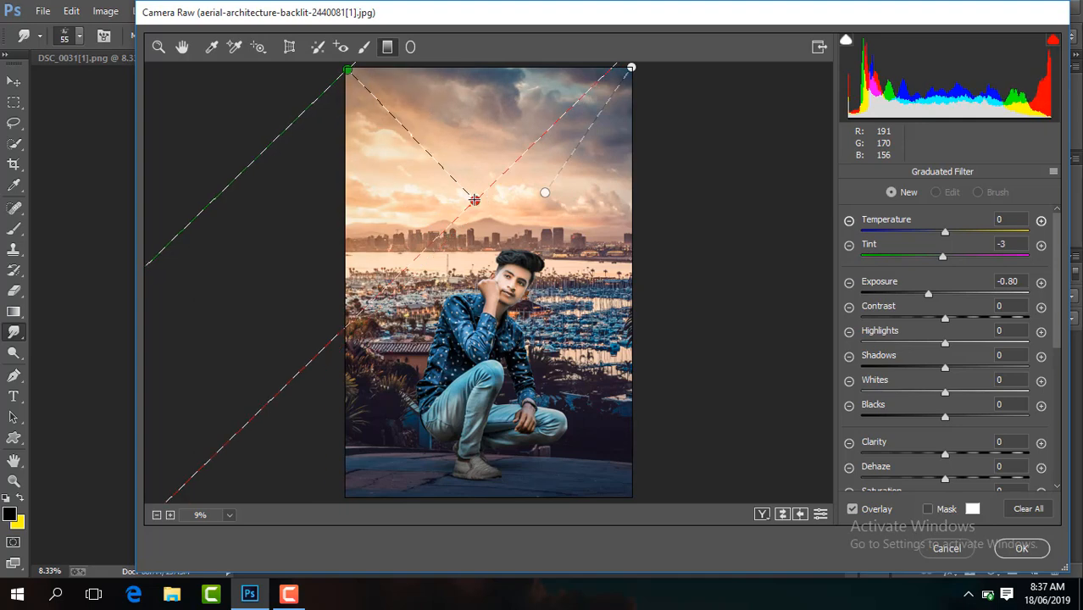
Step: Add graduated filters at Exposure -0.80 from both lower corners and the bottom edge of the photo, and apply the Camera Raw grading
left_click_drag(631, 496, 563, 398)
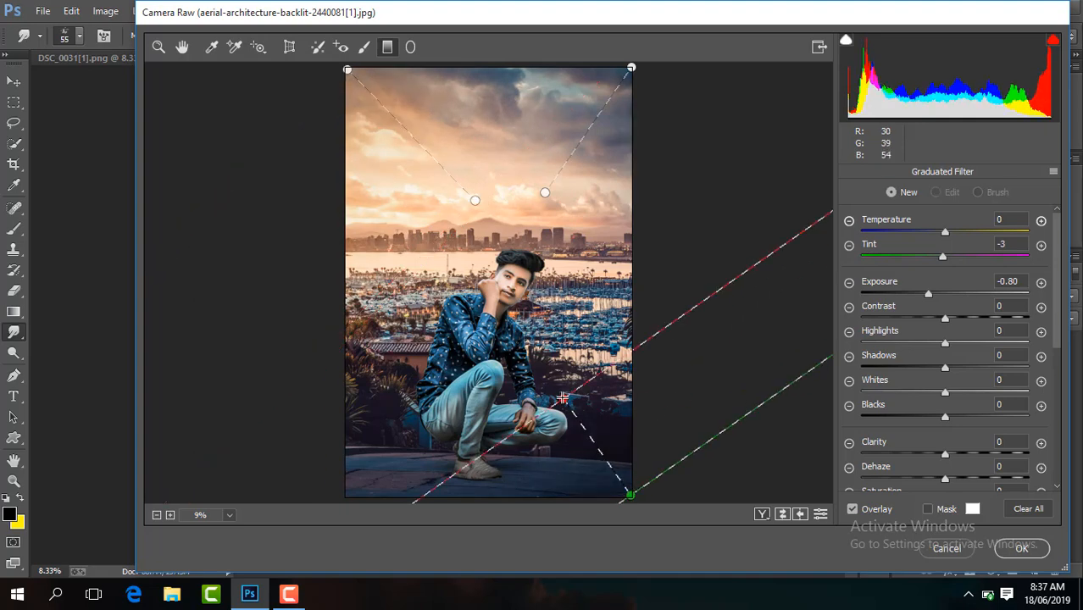
left_click_drag(347, 494, 472, 382)
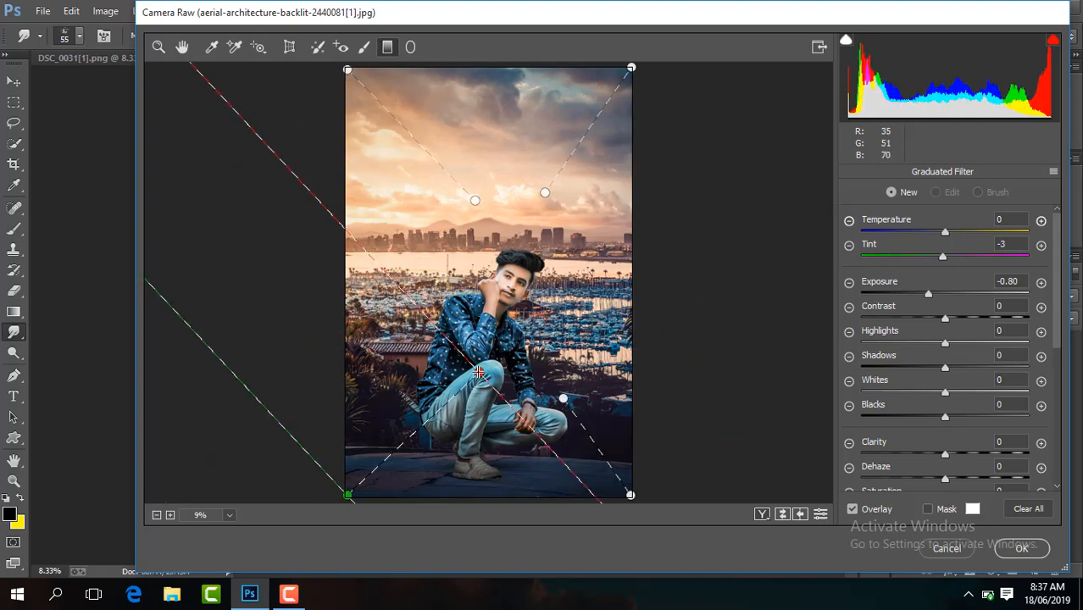
left_click_drag(487, 496, 487, 430)
left_click(183, 47)
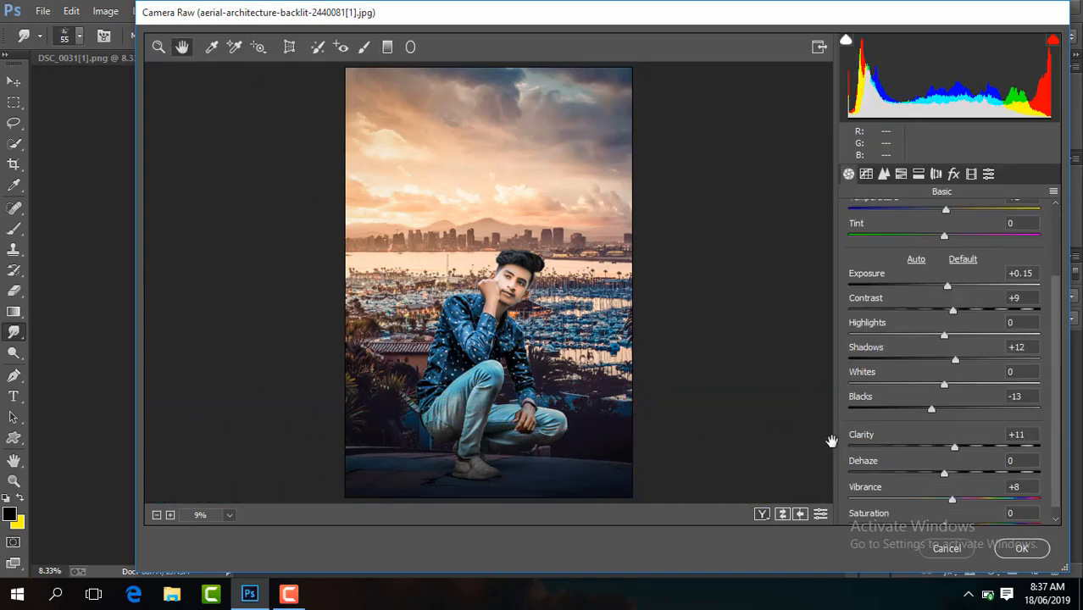
left_click(1009, 548)
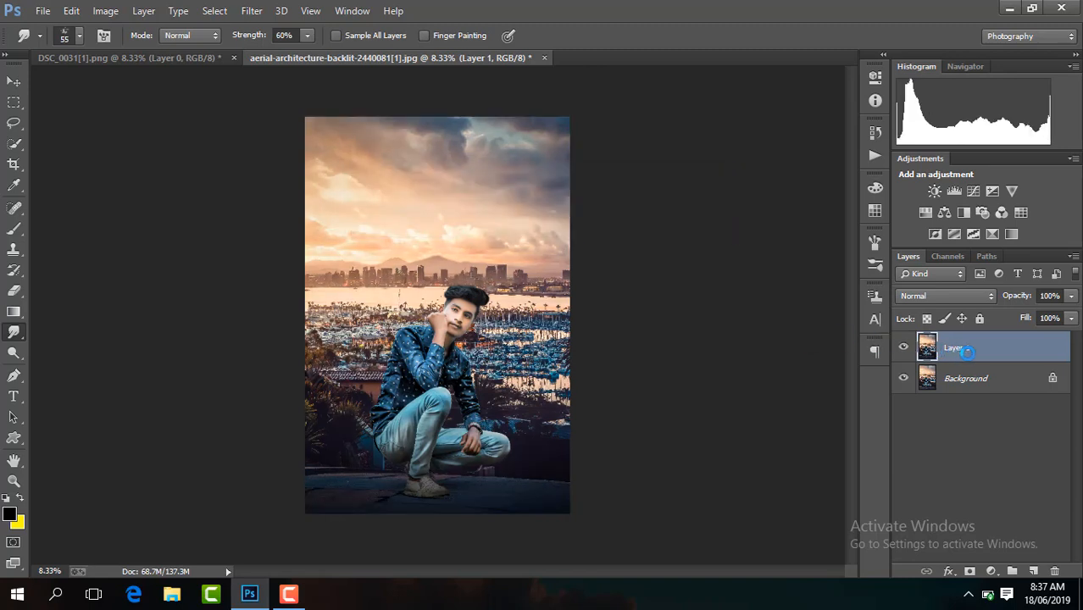
Step: Try merging the visible layers, and undo the merge
right_click(958, 347)
left_click(682, 466)
key("ctrl+z")
Step: Apply the Sharpen More filter to Layer 1
left_click(252, 12)
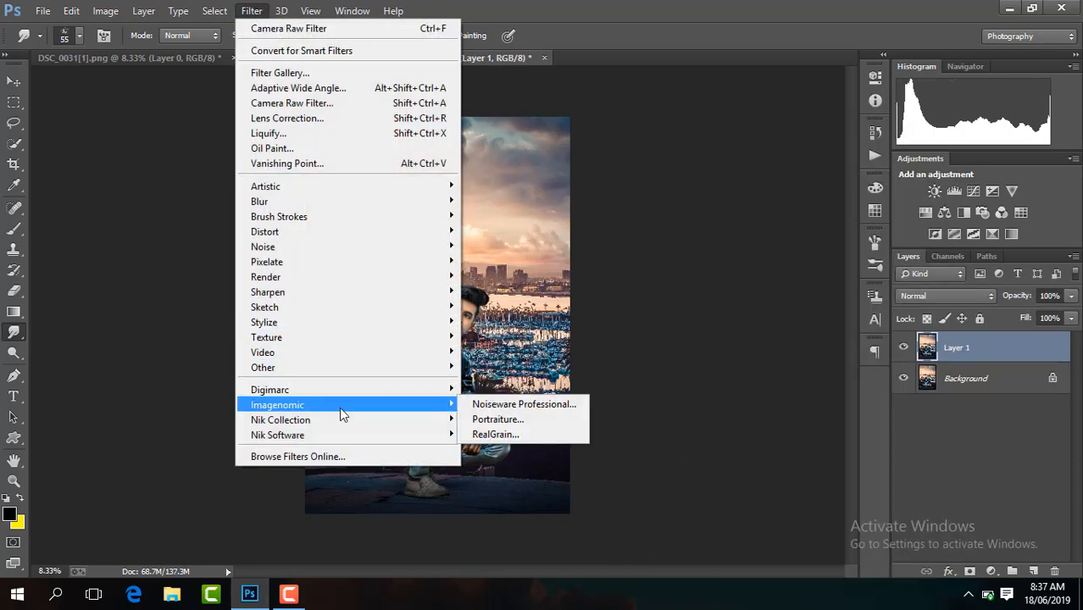
mouse_move(331, 291)
left_click(519, 342)
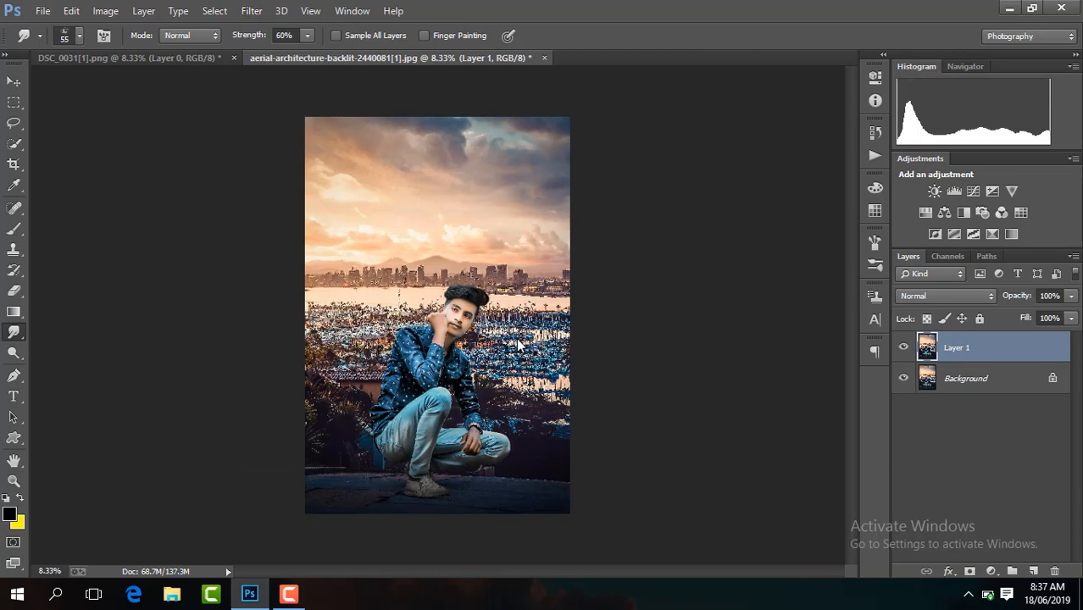
Step: Apply the Add Noise filter to Layer 1 with the existing dialog settings
key("ctrl+plus")
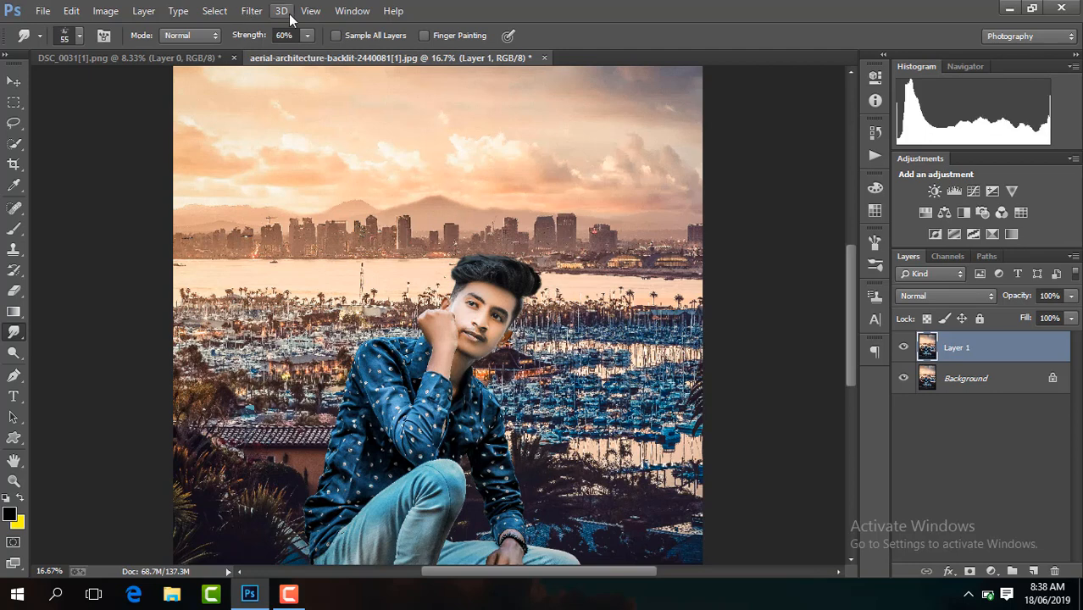
left_click(251, 11)
mouse_move(381, 250)
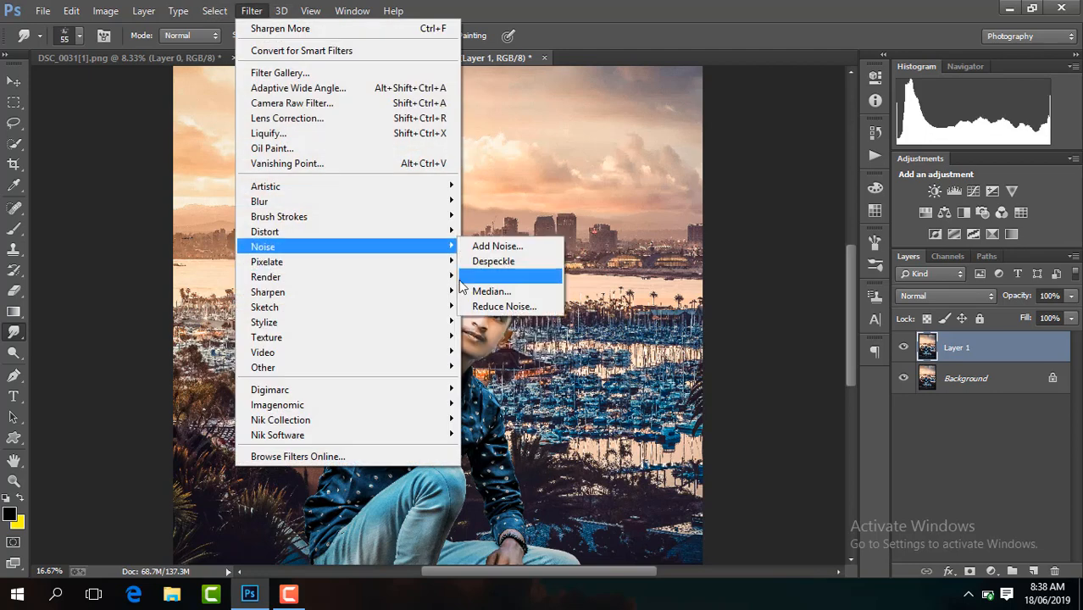
left_click(490, 248)
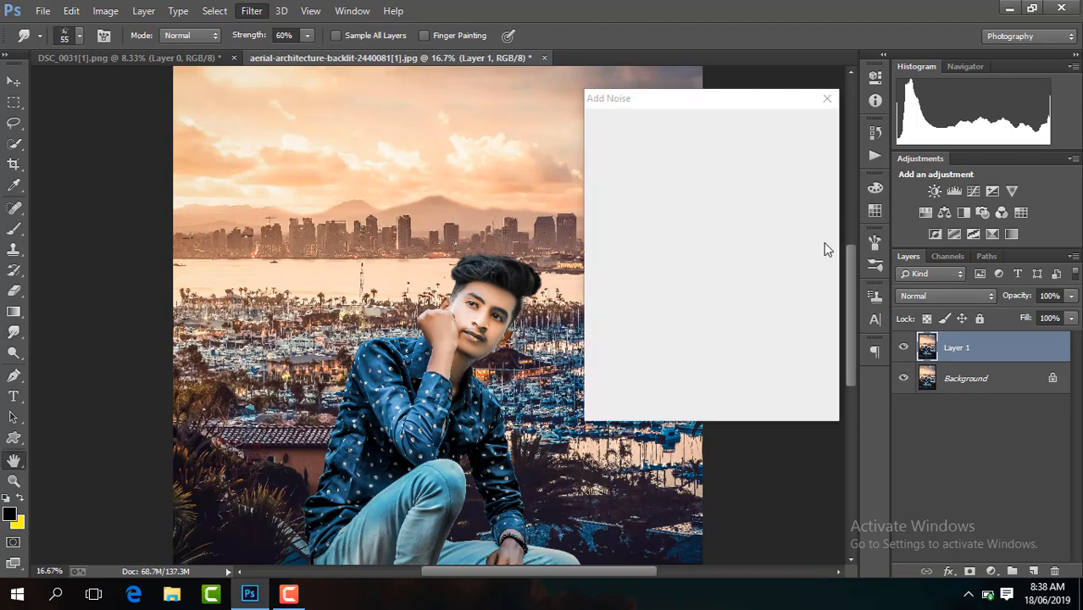
left_click(800, 124)
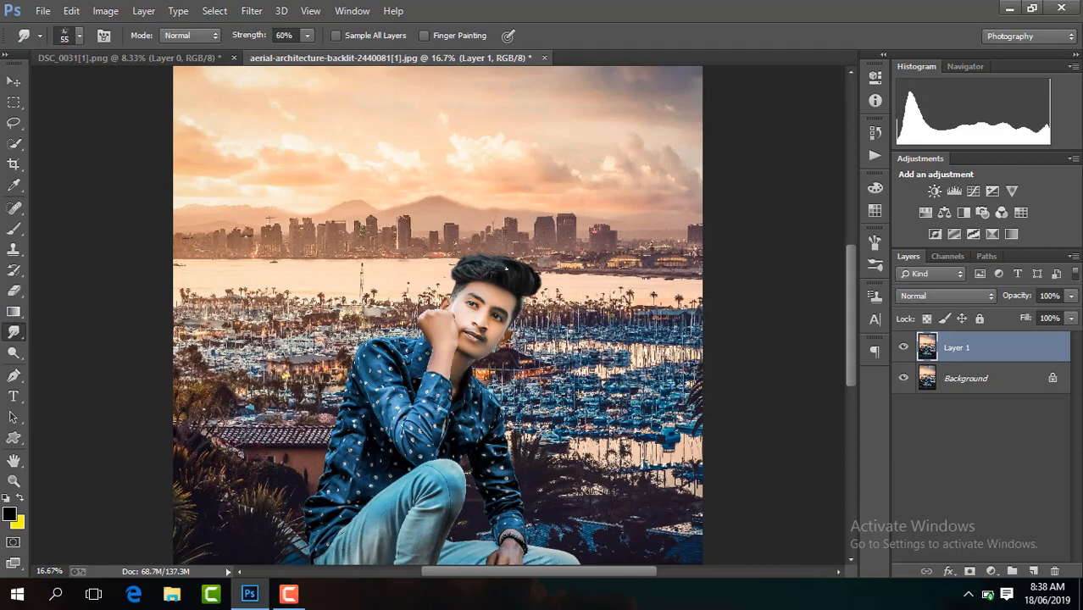
Step: Merge the visible layers into the Background
key("ctrl+minus")
key("ctrl+minus")
right_click(975, 351)
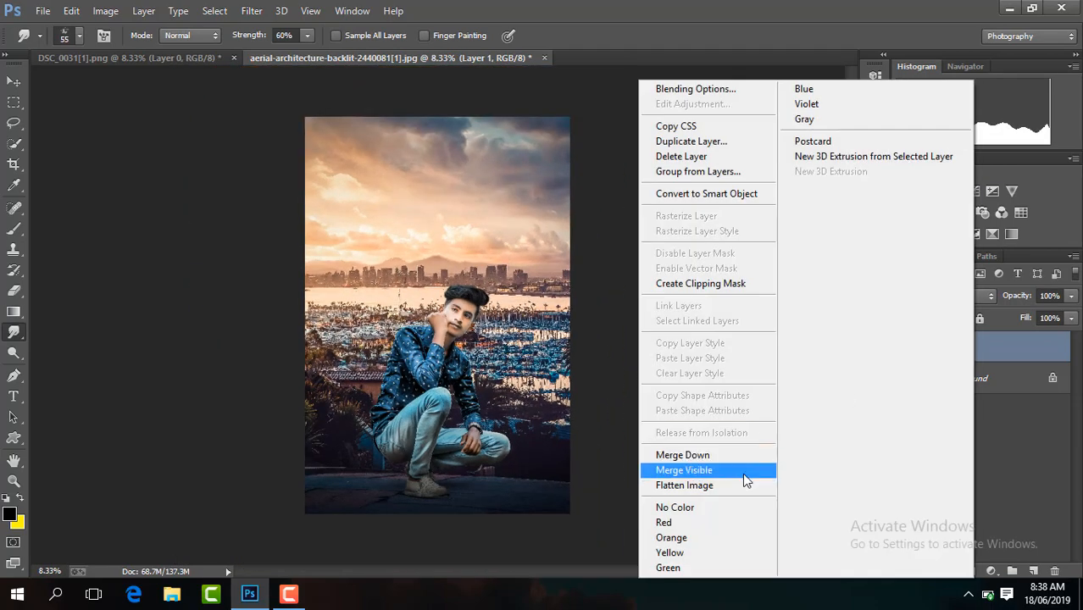
left_click(740, 472)
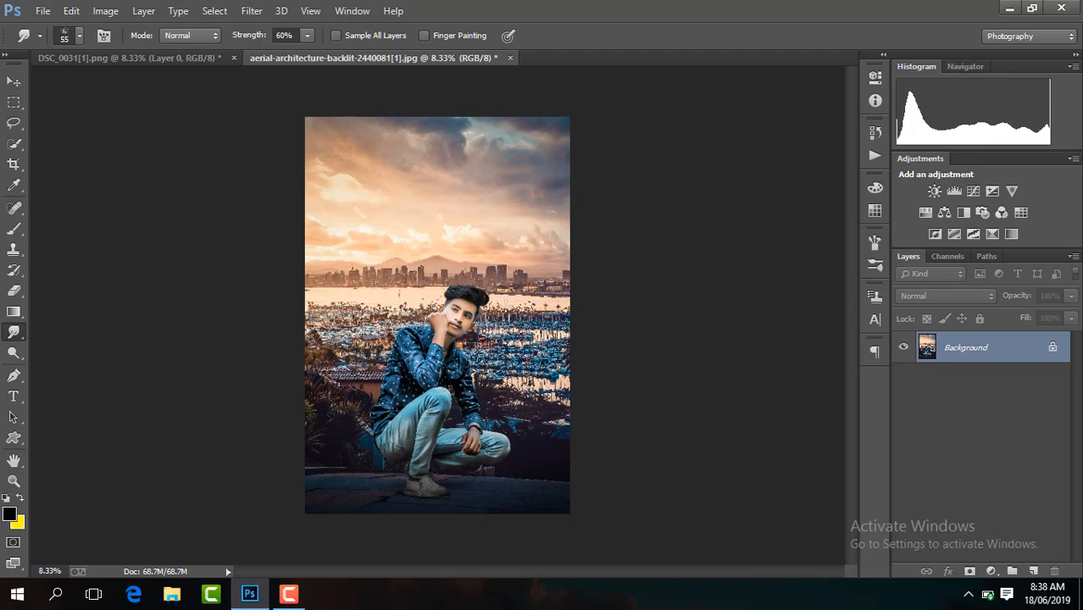